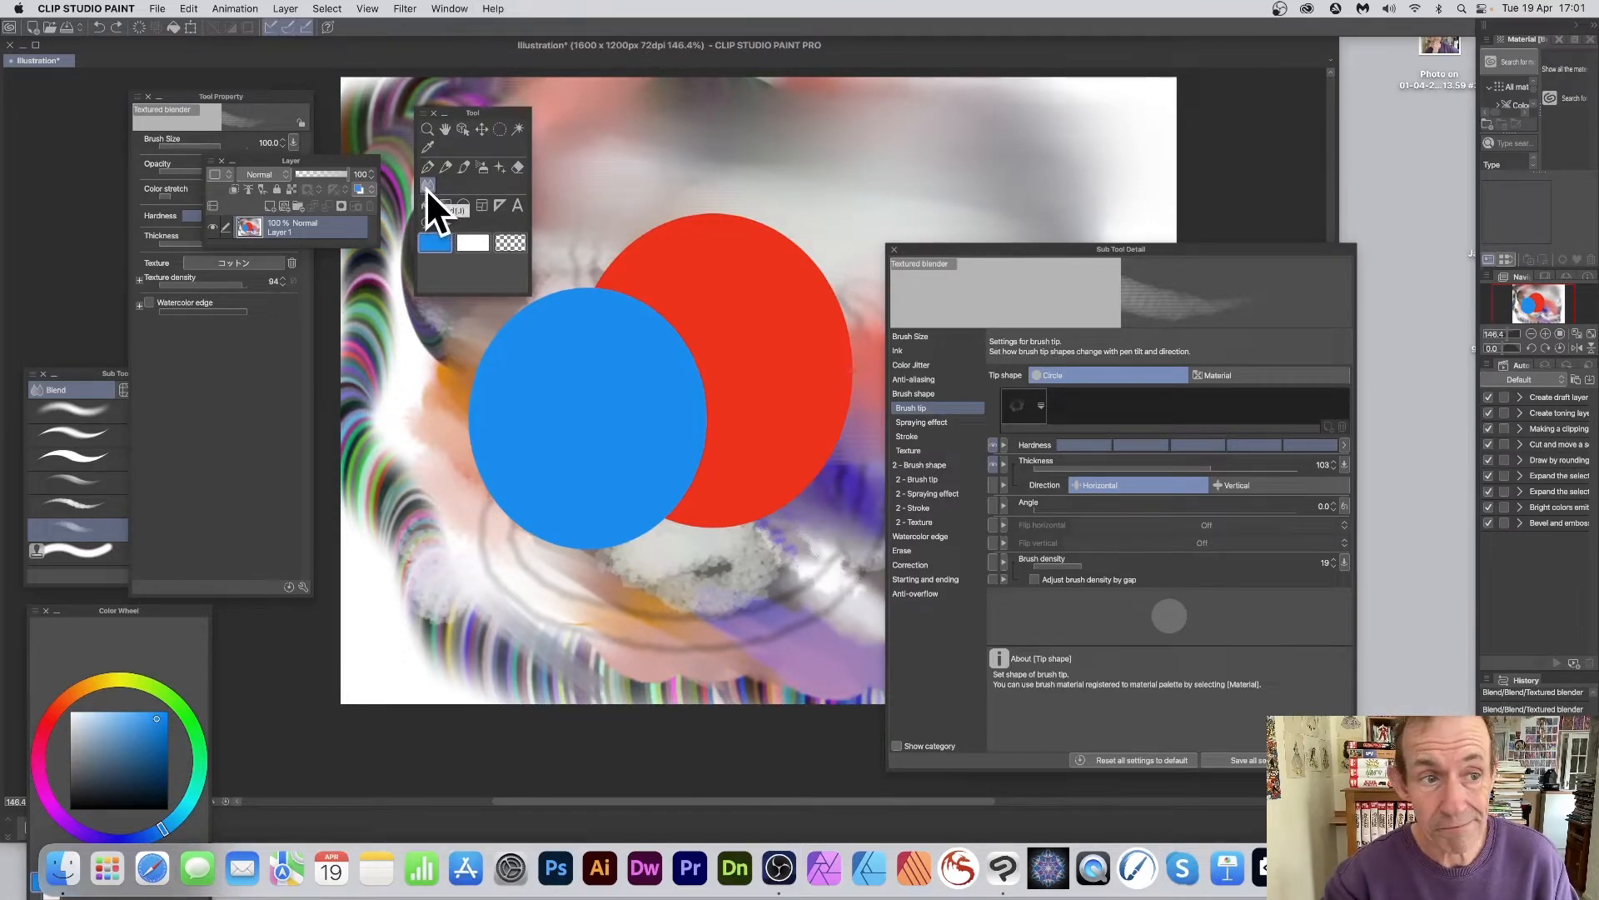
Bring the Tool Property palette to the front and move the Sub Tool palette just below the Tool palette.
{"action": "left_click", "coordinate": [222, 95]}
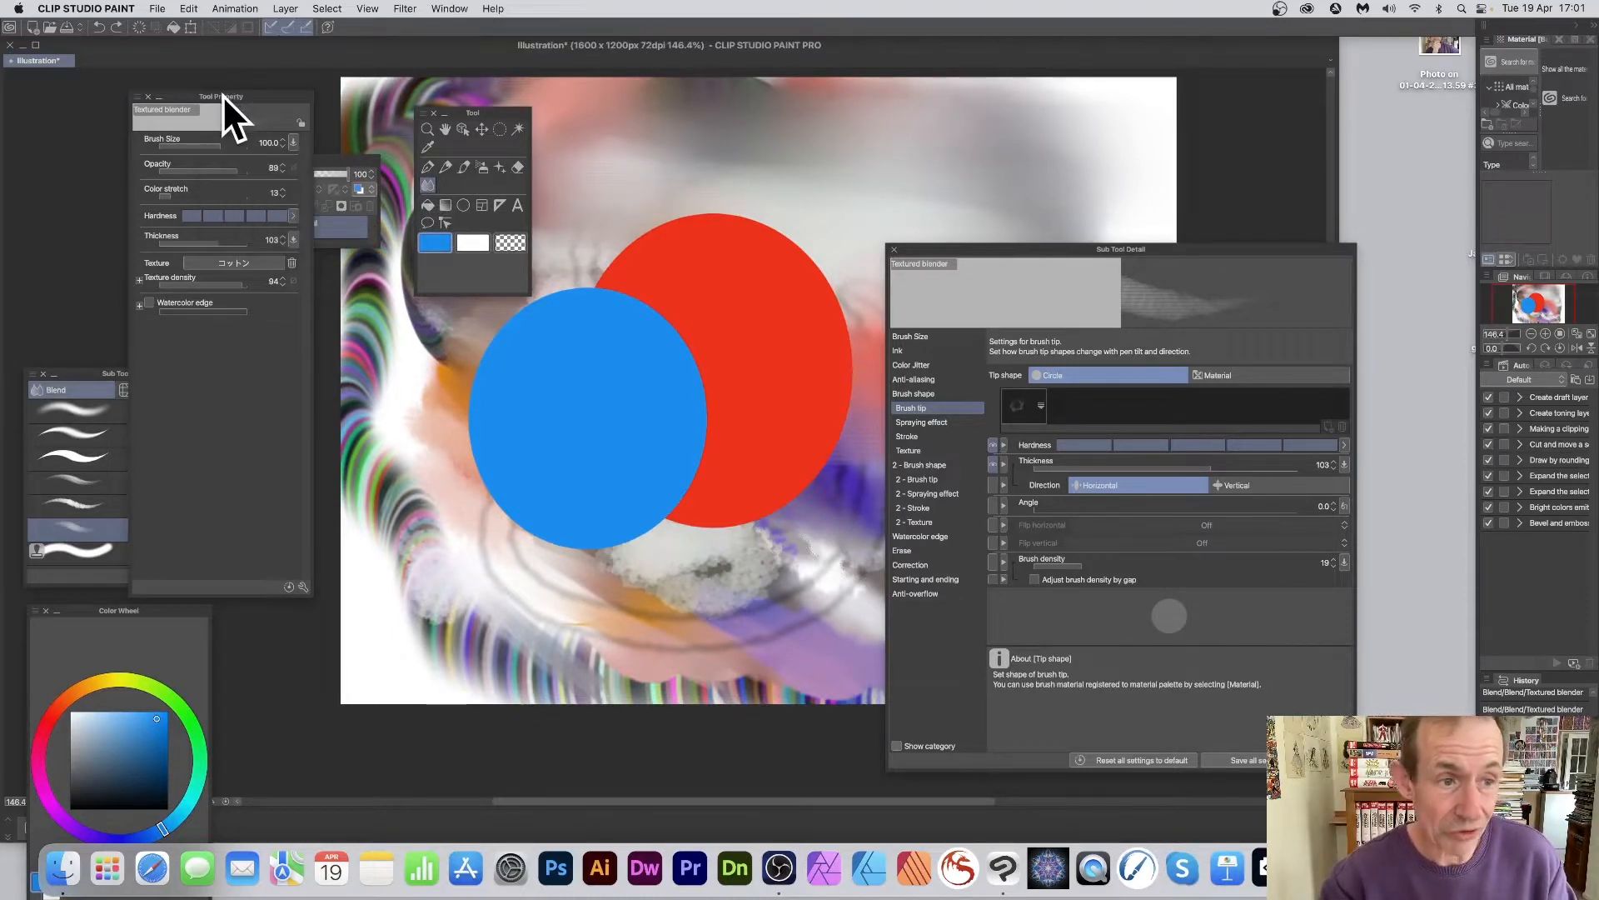
{"action": "left_click", "coordinate": [117, 373]}
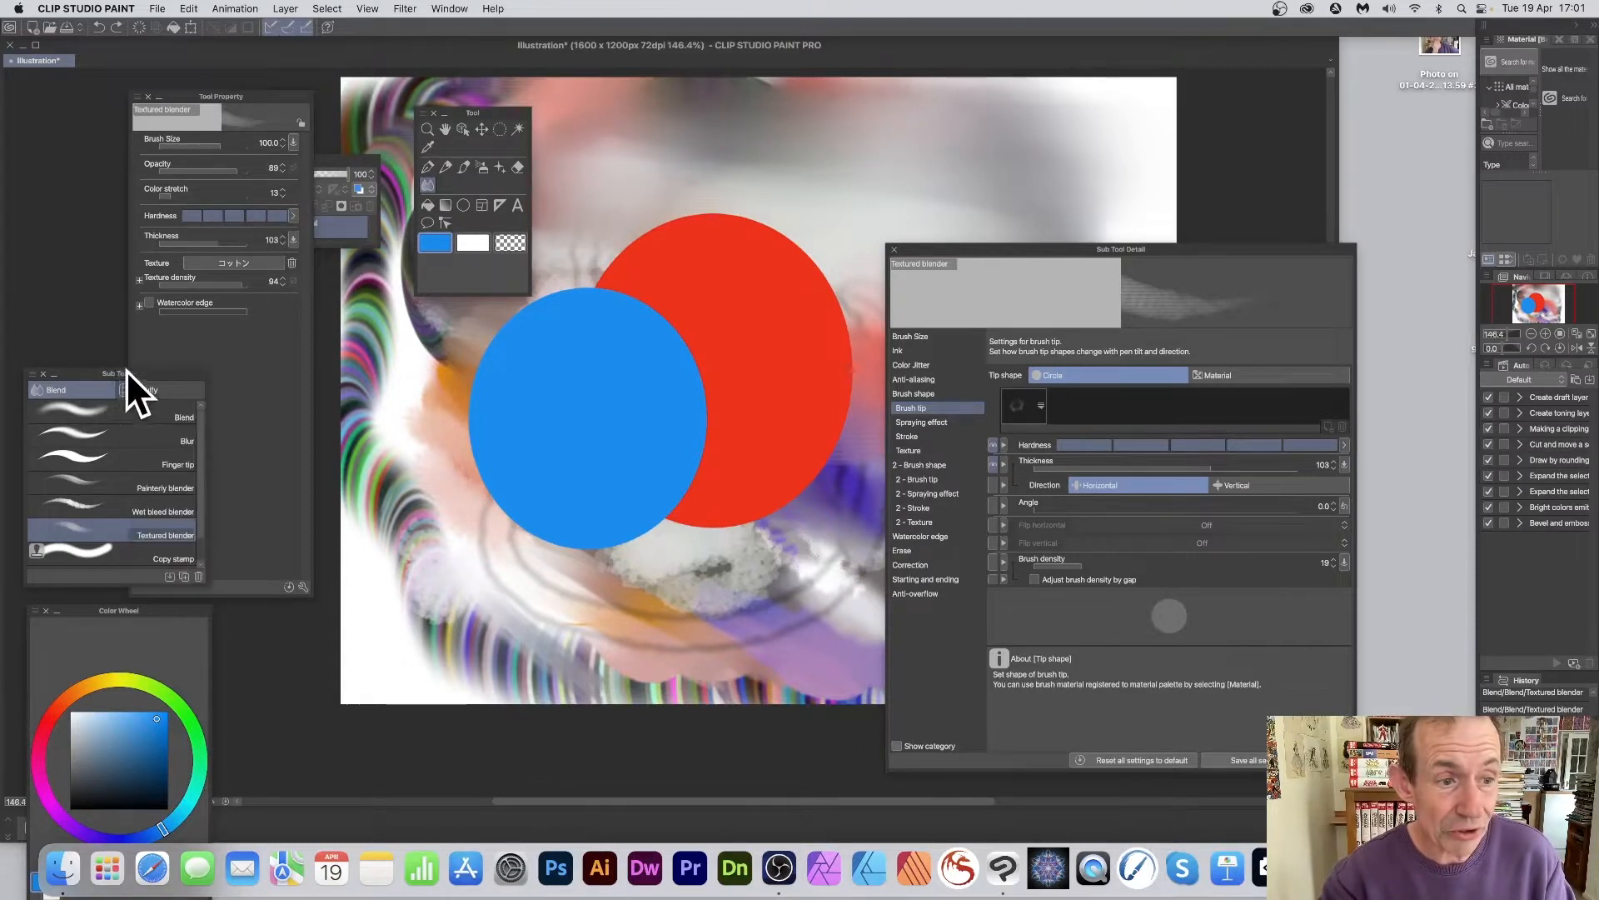
{"action": "left_click_drag", "start_coordinate": [127, 371], "coordinate": [389, 318]}
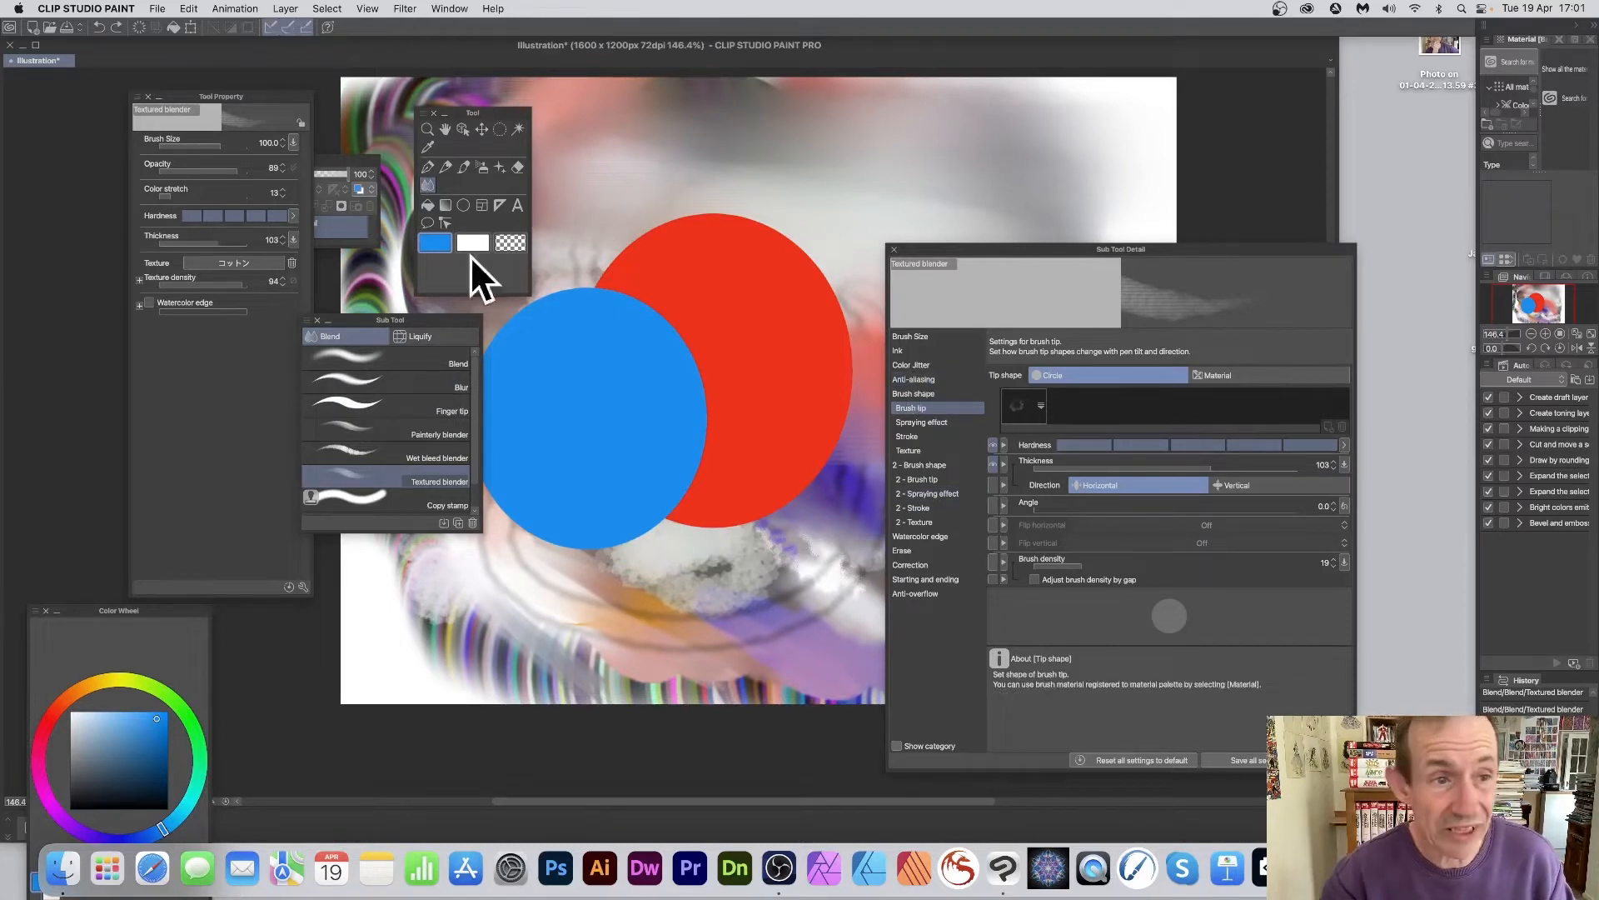
{"action": "left_click", "coordinate": [231, 99]}
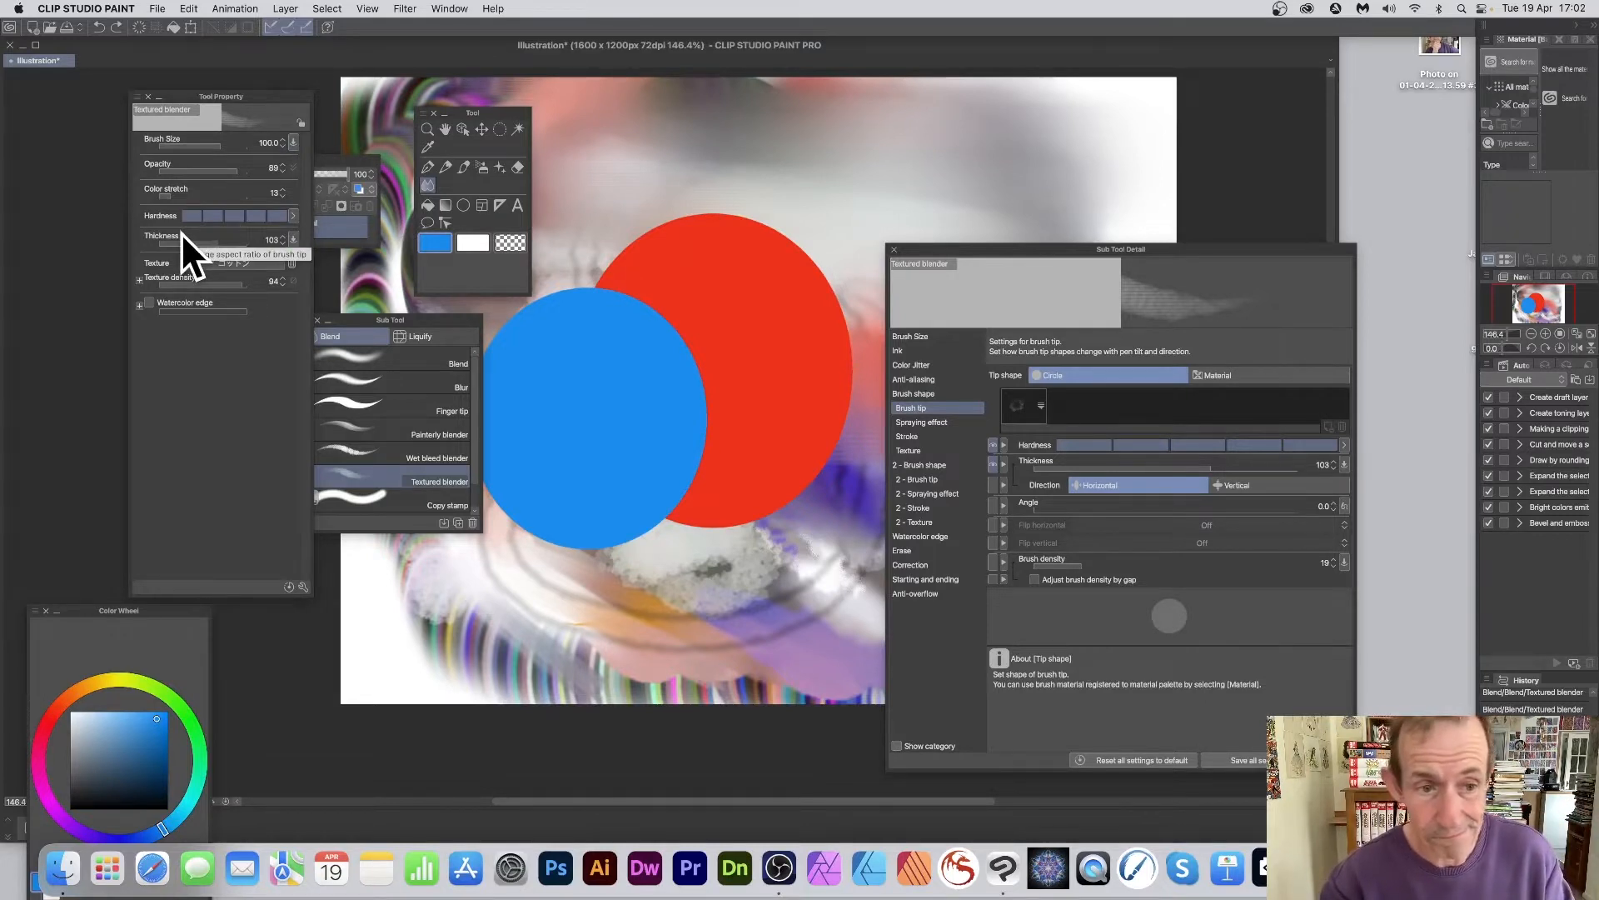
Look through the tool properties of the Blend, Blur and Finger tip sub tools.
{"action": "left_click", "coordinate": [339, 359]}
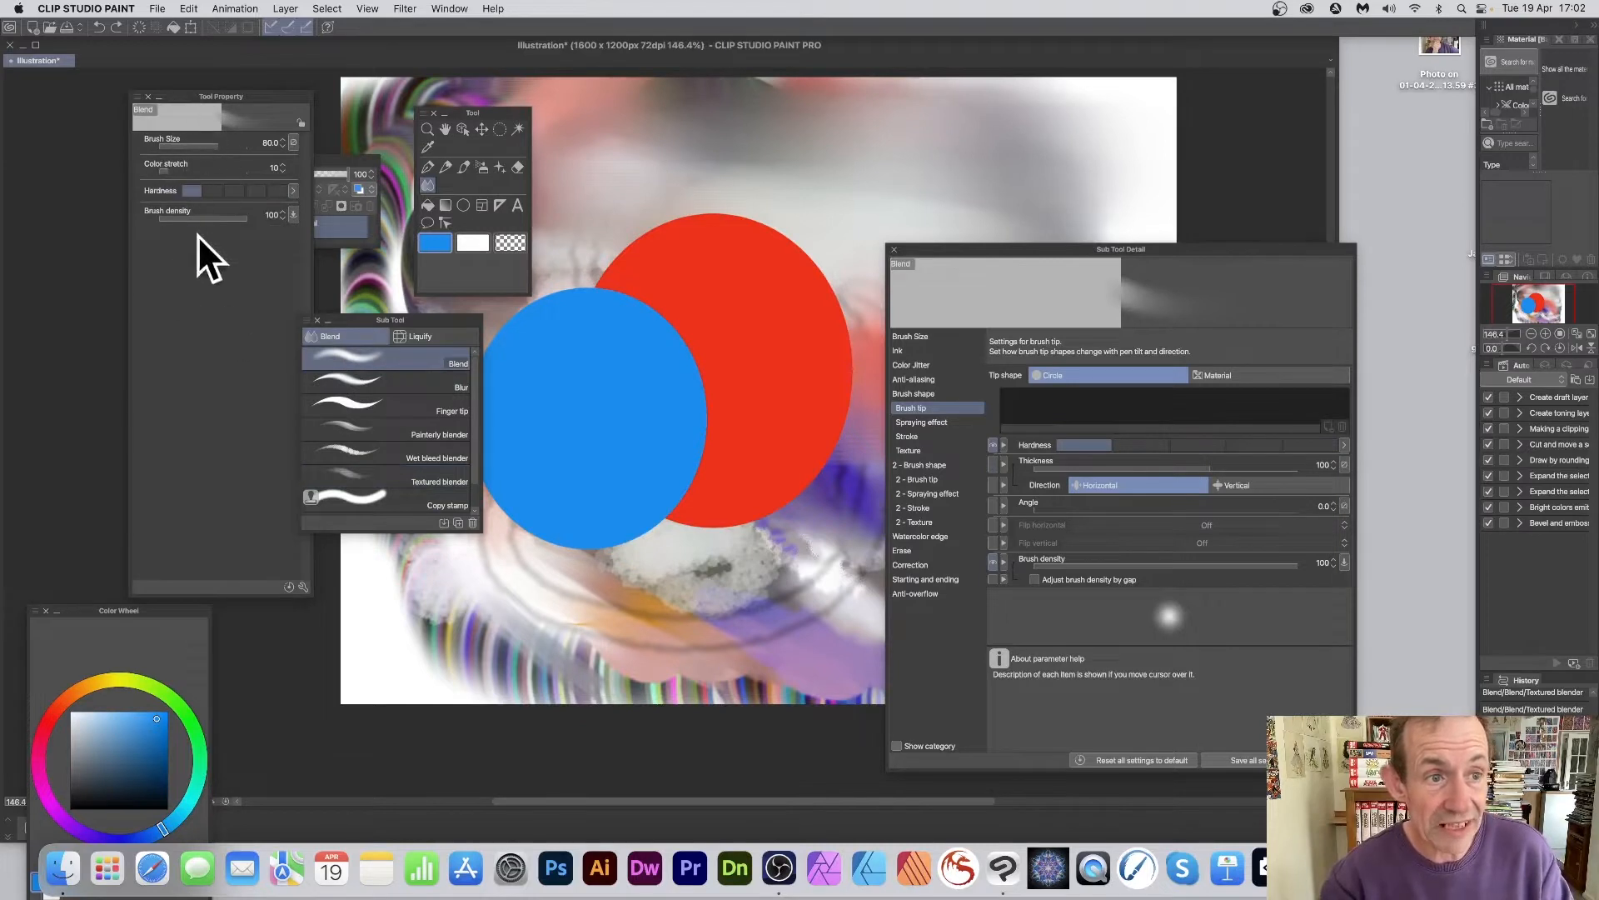
{"action": "left_click", "coordinate": [352, 381]}
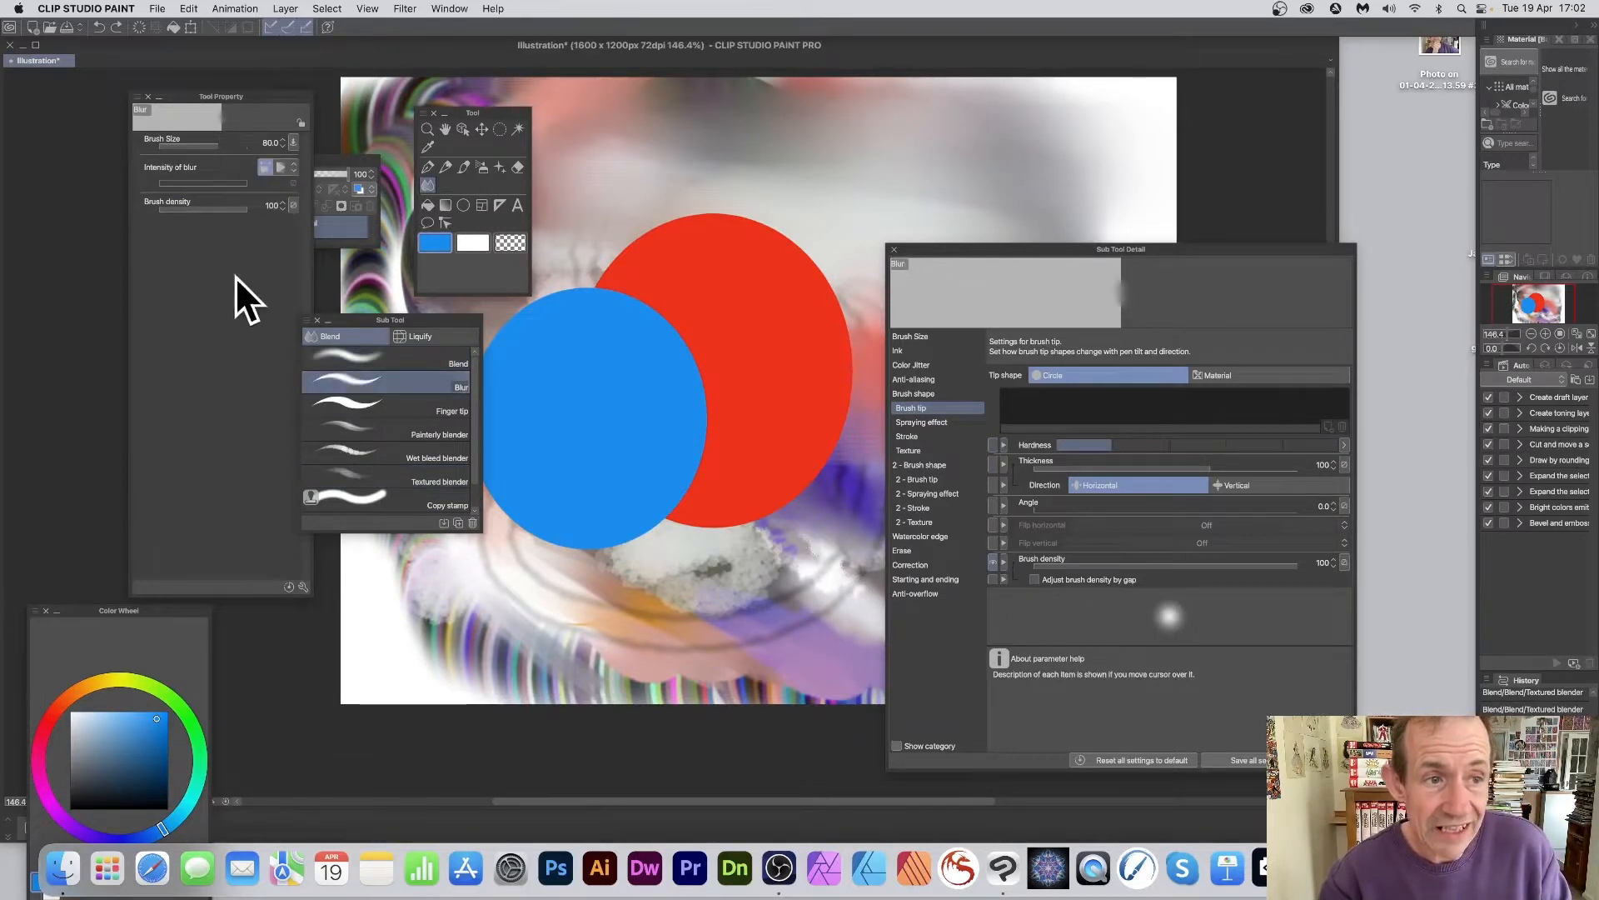
{"action": "left_click", "coordinate": [353, 403]}
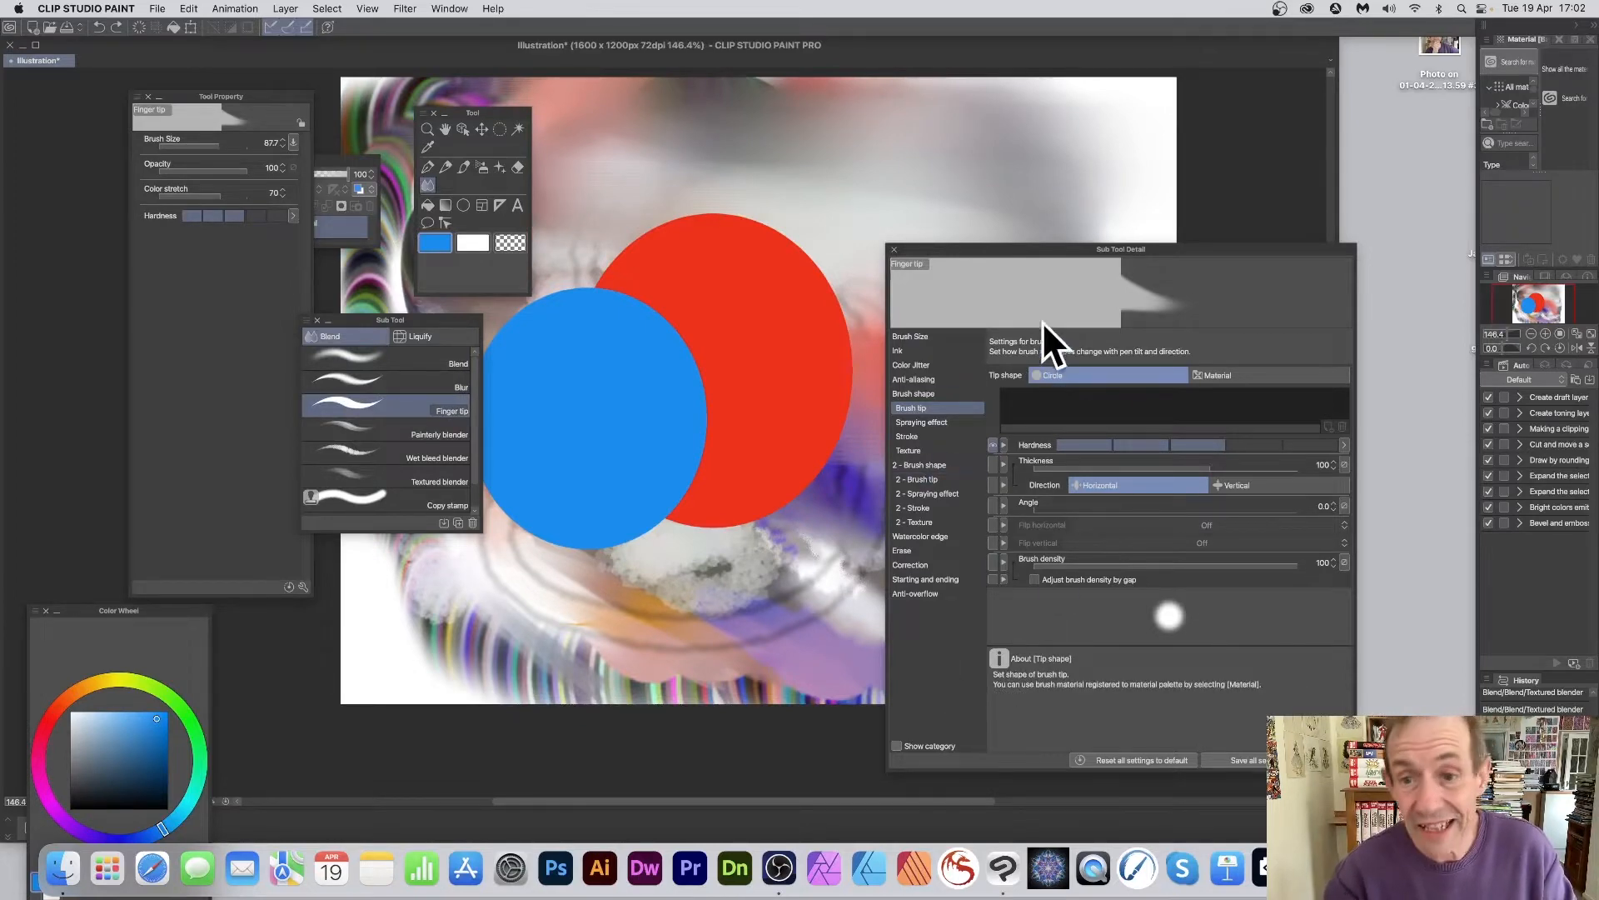
Reposition the Sub Tool Detail palette so that both the blue and red circles are uncovered.
{"action": "left_click_drag", "start_coordinate": [1085, 248], "coordinate": [1033, 176]}
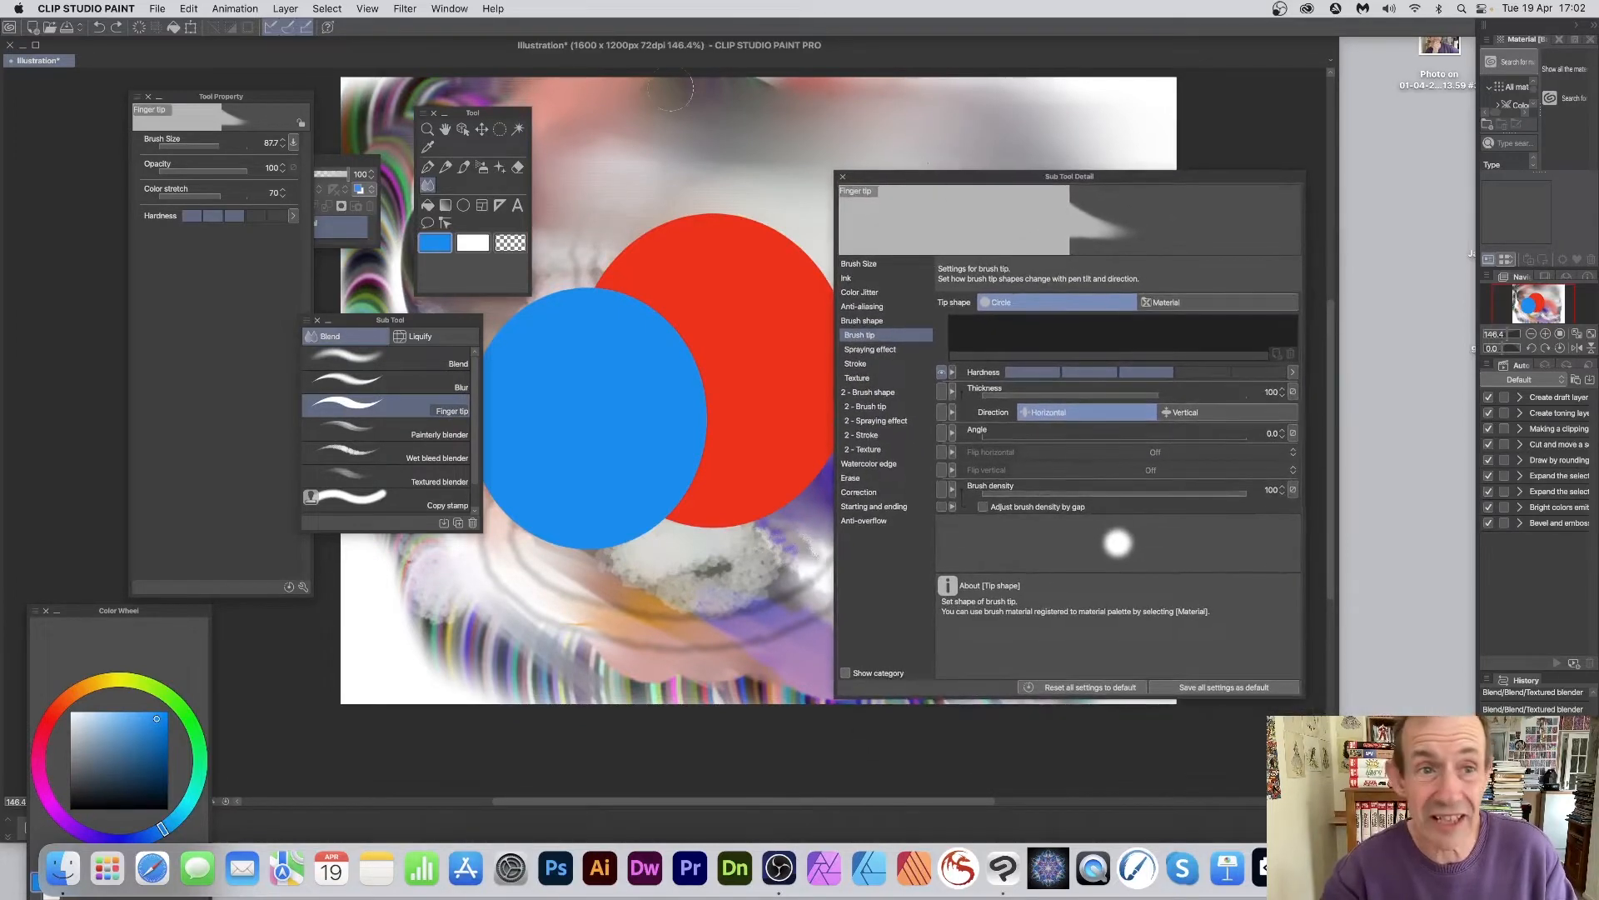
{"action": "left_click", "coordinate": [454, 9]}
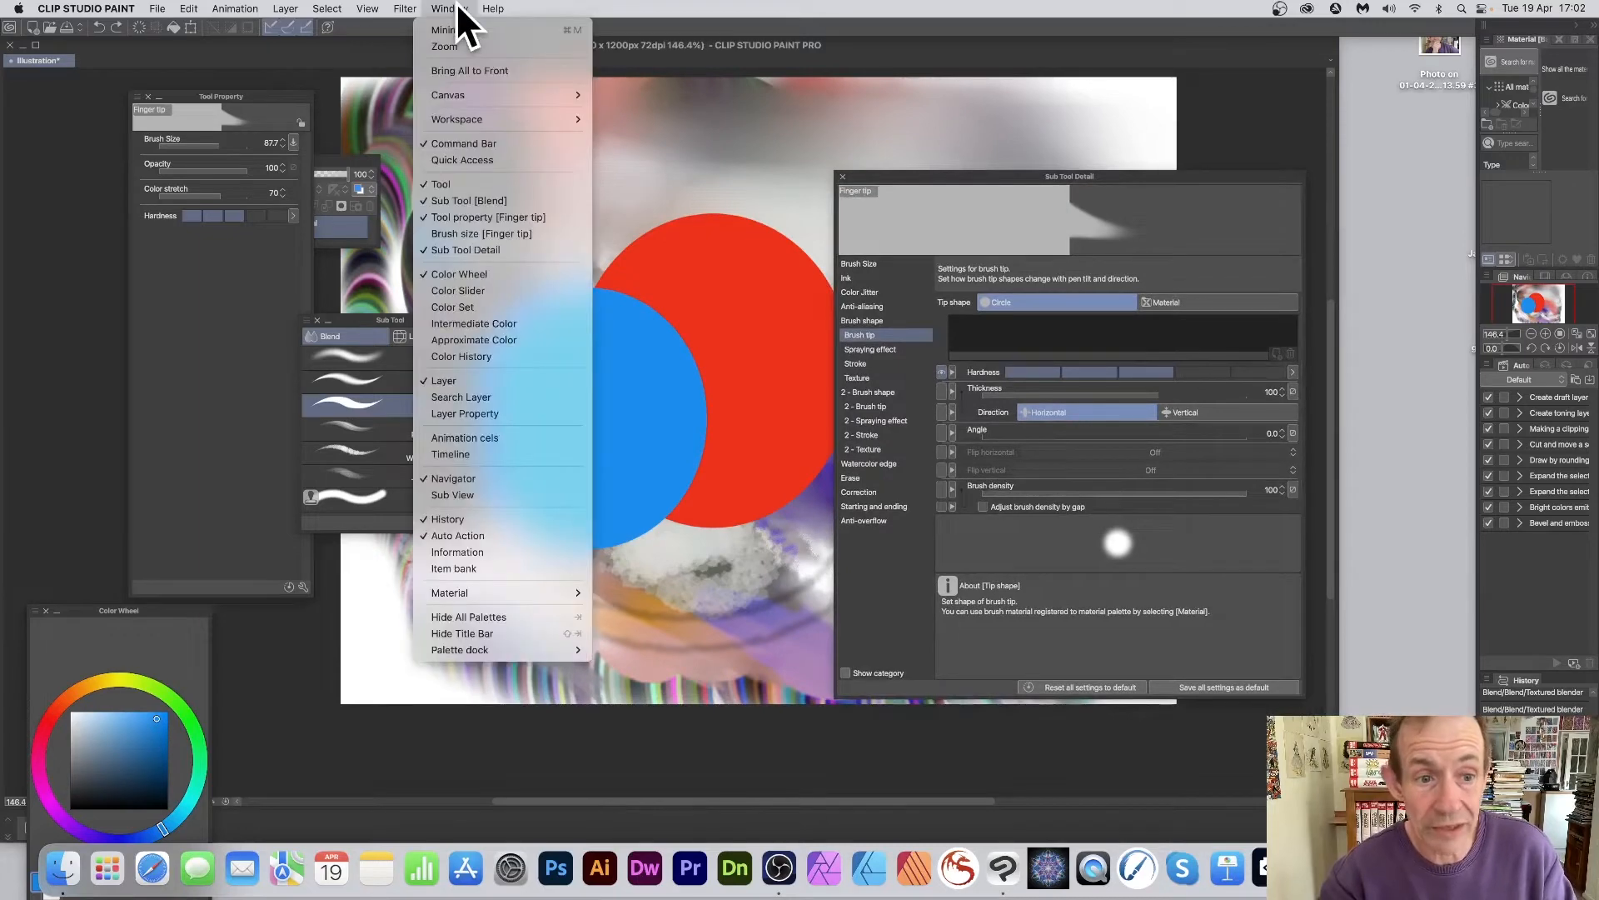
{"action": "left_click", "coordinate": [905, 175]}
{"action": "left_click_drag", "start_coordinate": [964, 173], "coordinate": [1062, 167]}
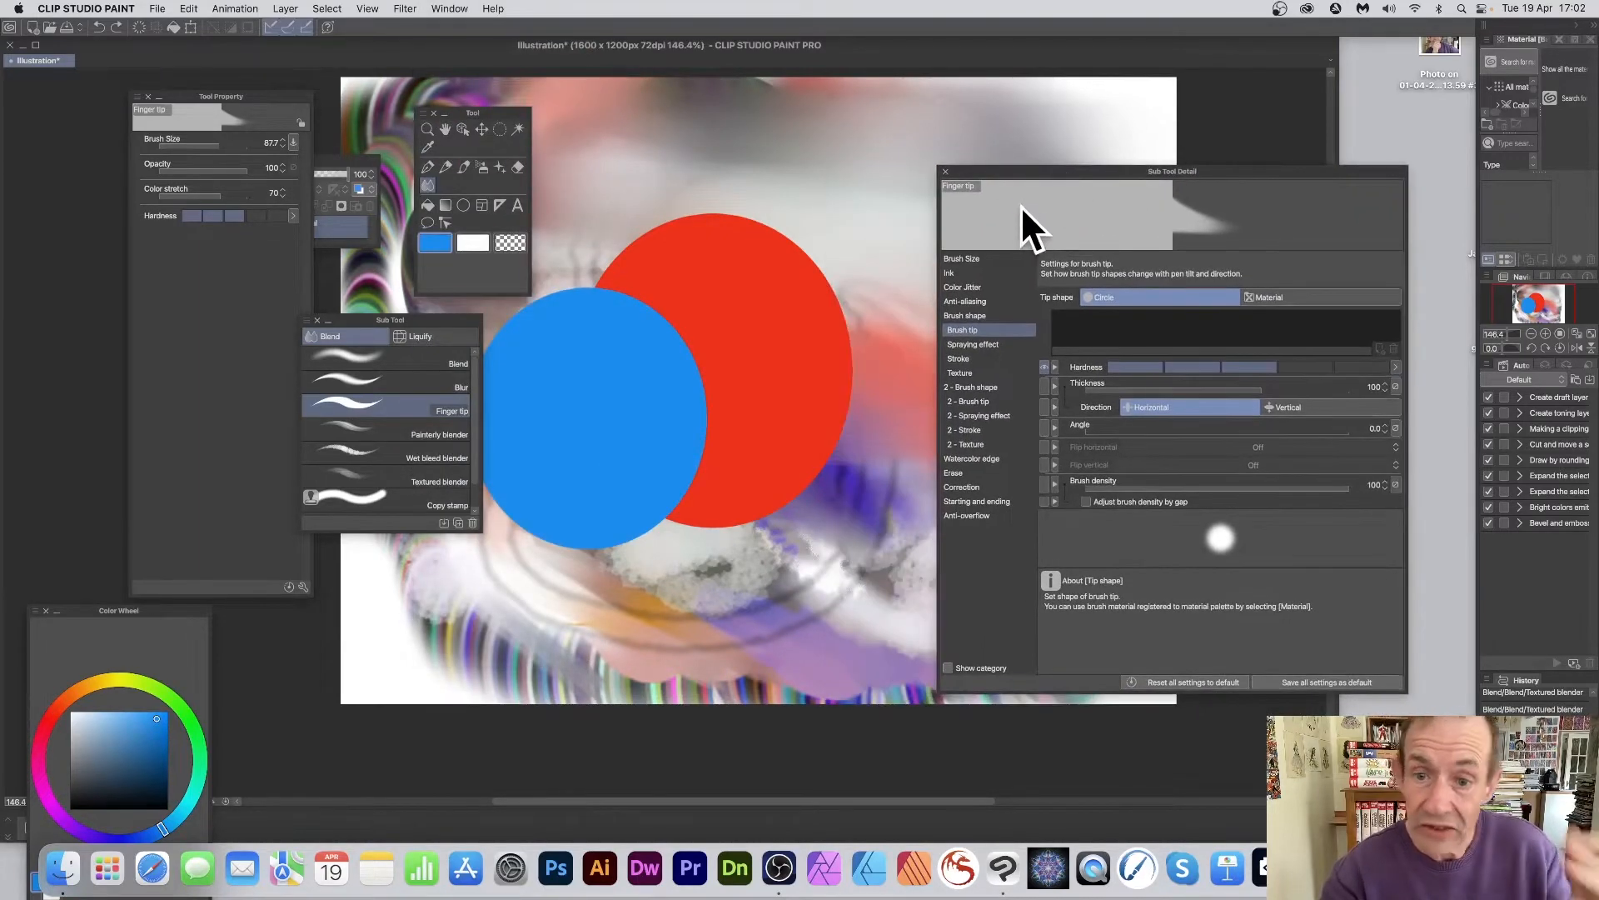
Select the Blend sub tool and show its Brush Size settings in the Sub Tool Detail palette.
{"action": "left_click", "coordinate": [974, 258]}
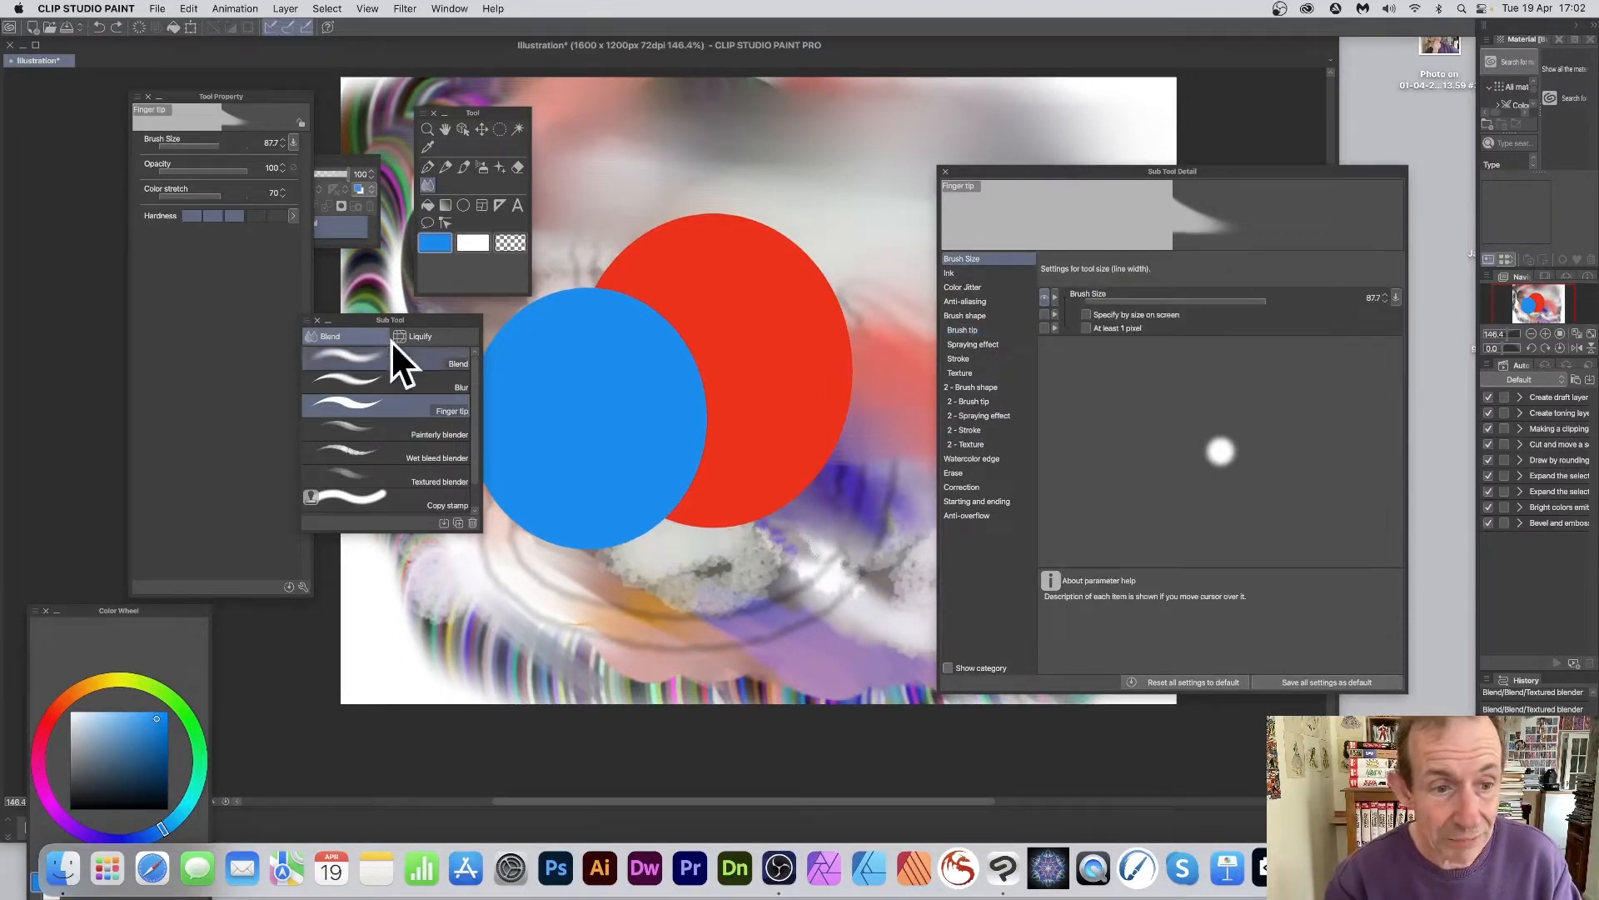
{"action": "left_click", "coordinate": [357, 366]}
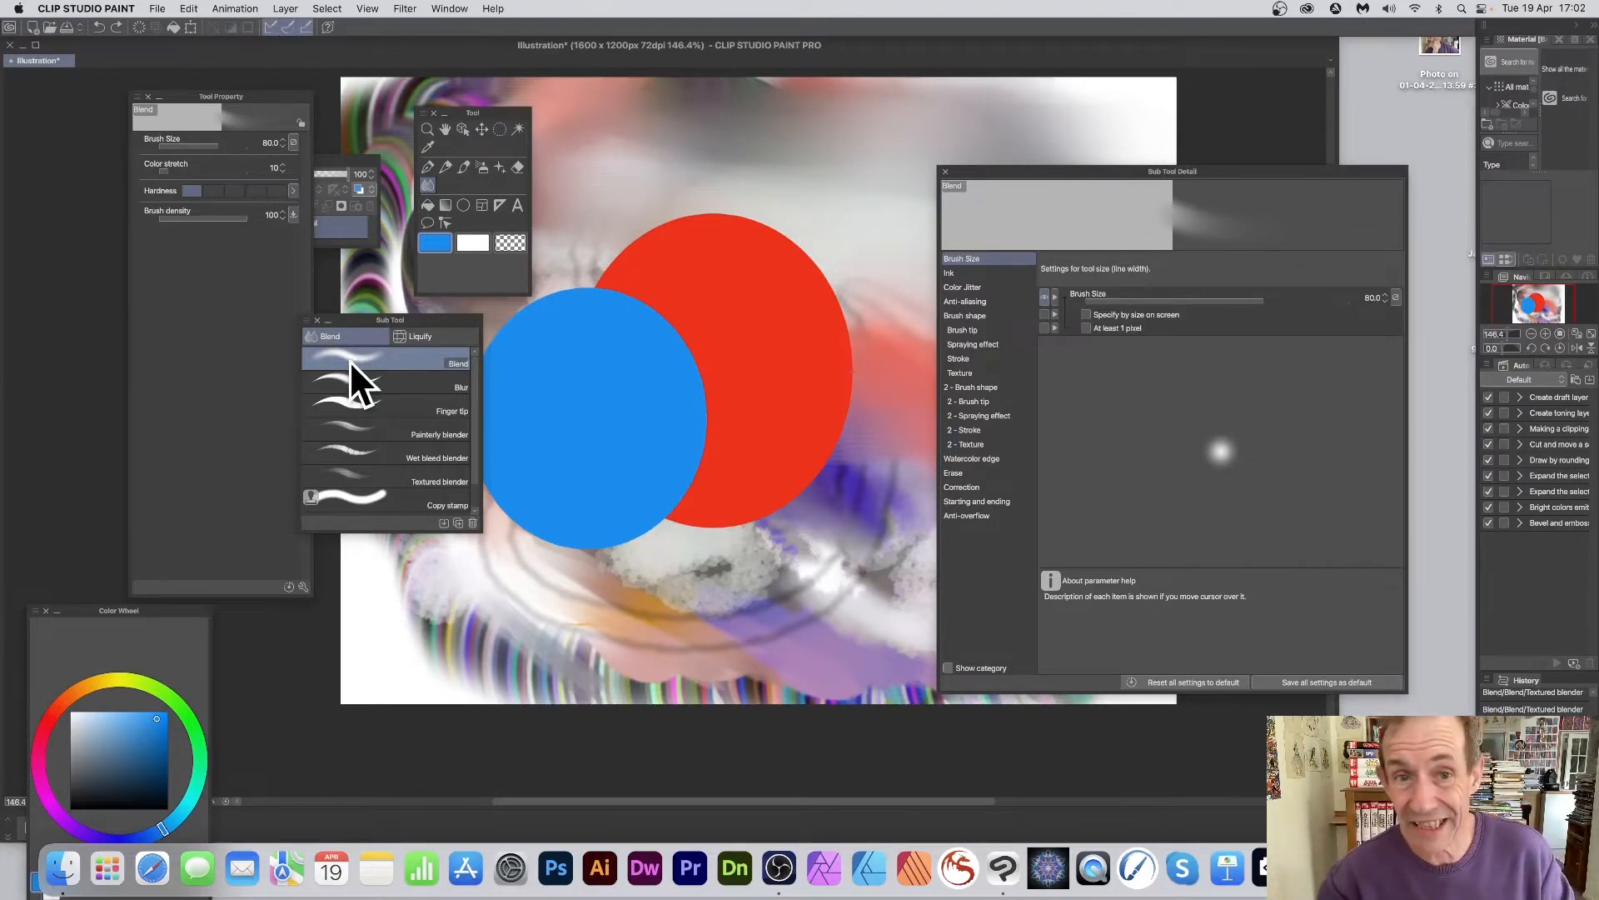
{"action": "mouse_move", "coordinate": [1062, 314]}
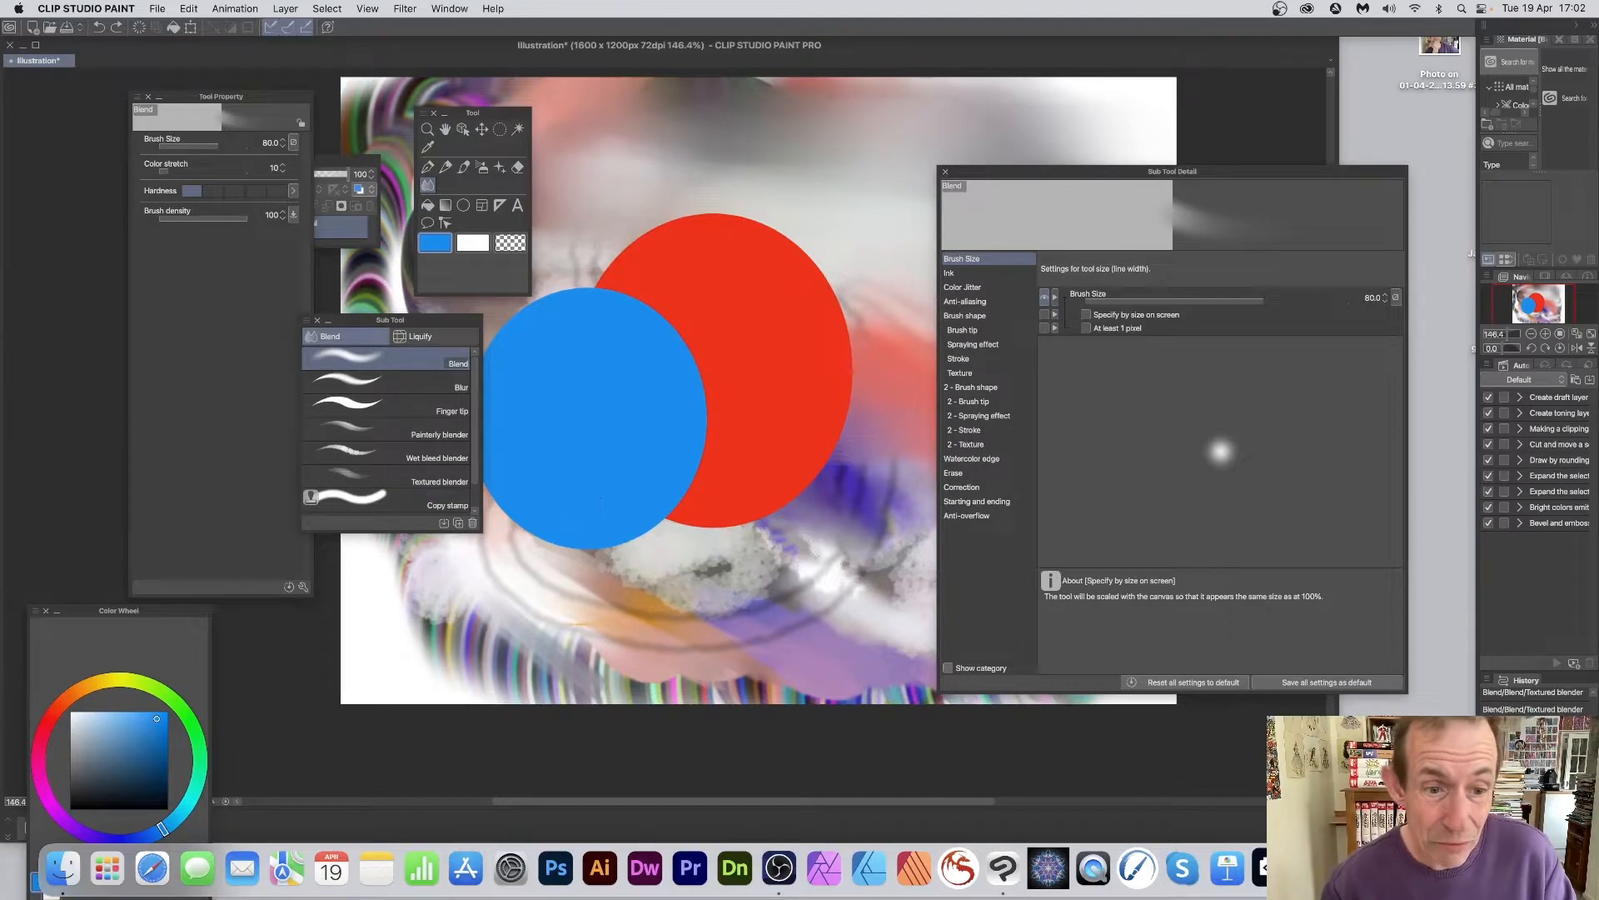
{"action": "right_click", "coordinate": [414, 358]}
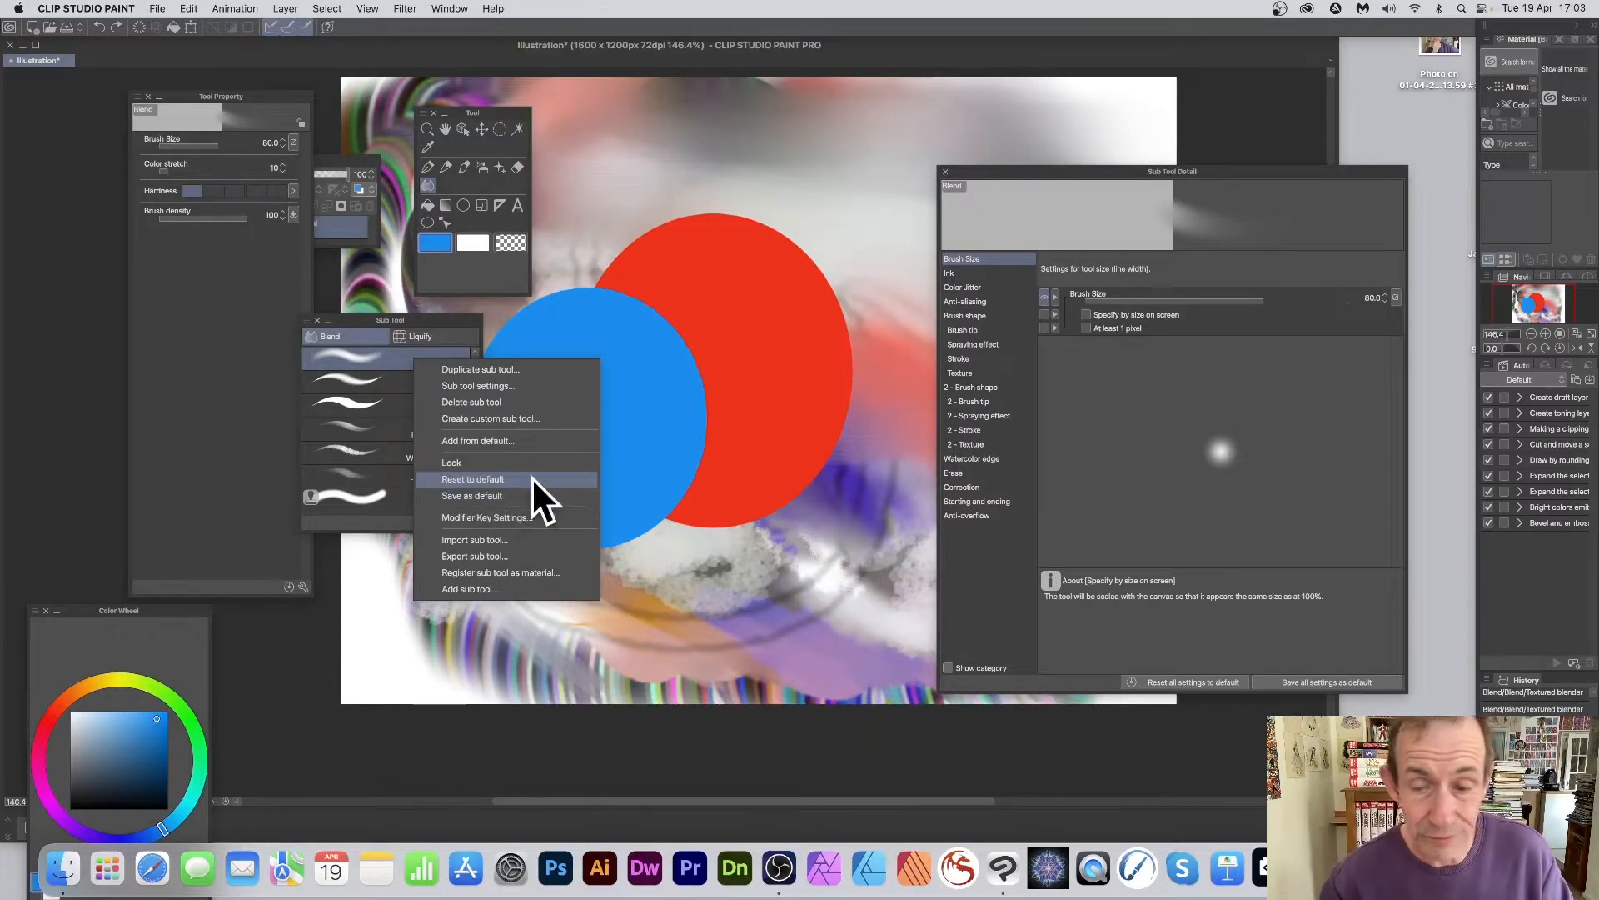
{"action": "left_click", "coordinate": [1052, 172]}
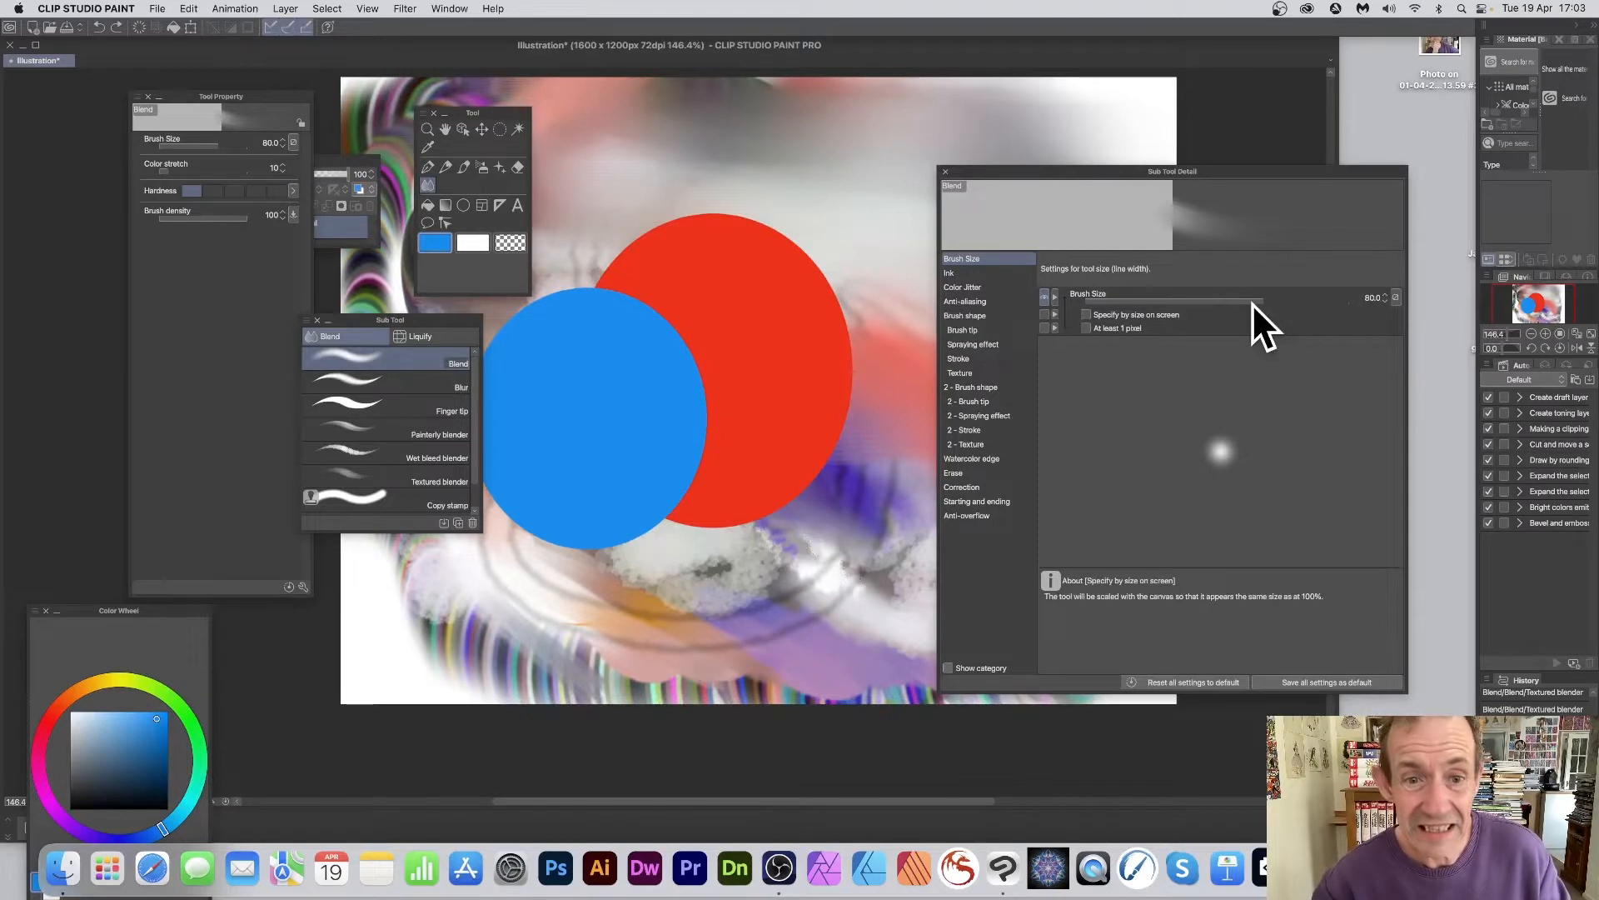
Try the Blend brush along the full boundary between the blue and red circles and undo the strokes.
{"action": "mouse_move", "coordinate": [579, 275]}
{"action": "left_mouse_down"}
{"action": "mouse_move", "coordinate": [612, 276]}
{"action": "mouse_move", "coordinate": [601, 304]}
{"action": "mouse_move", "coordinate": [615, 290]}
{"action": "mouse_move", "coordinate": [653, 311]}
{"action": "mouse_move", "coordinate": [620, 273]}
{"action": "mouse_move", "coordinate": [628, 254]}
{"action": "mouse_move", "coordinate": [657, 306]}
{"action": "mouse_move", "coordinate": [628, 285]}
{"action": "mouse_move", "coordinate": [677, 347]}
{"action": "left_mouse_up"}
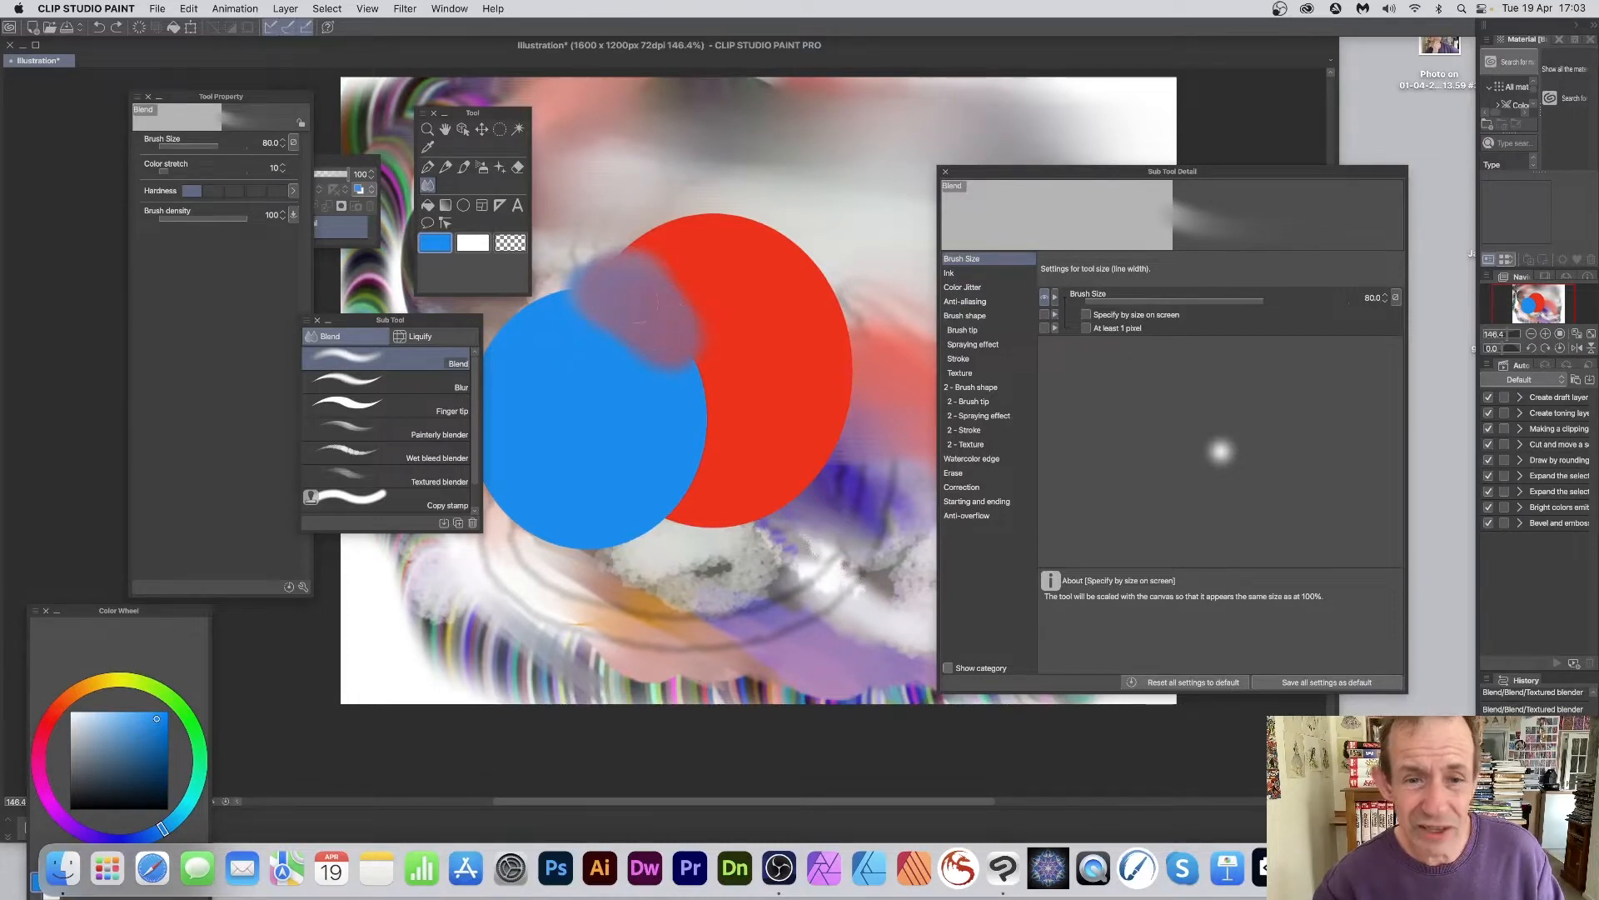
{"action": "mouse_move", "coordinate": [695, 354]}
{"action": "left_mouse_down"}
{"action": "mouse_move", "coordinate": [697, 465]}
{"action": "mouse_move", "coordinate": [666, 532]}
{"action": "left_mouse_up"}
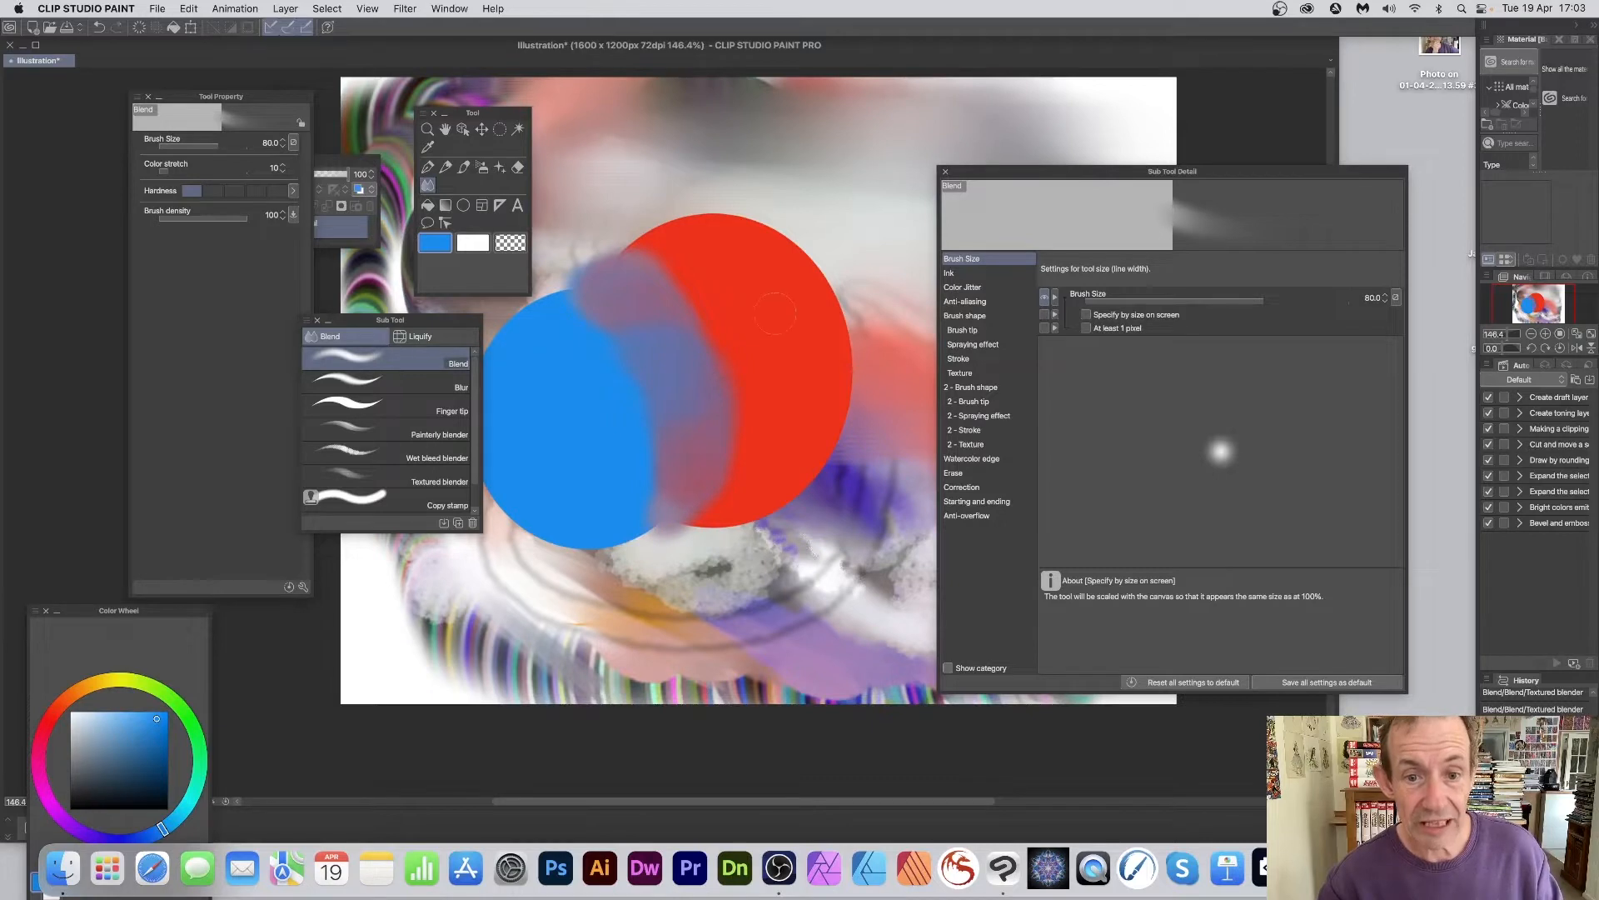
{"action": "key", "text": "super+z"}
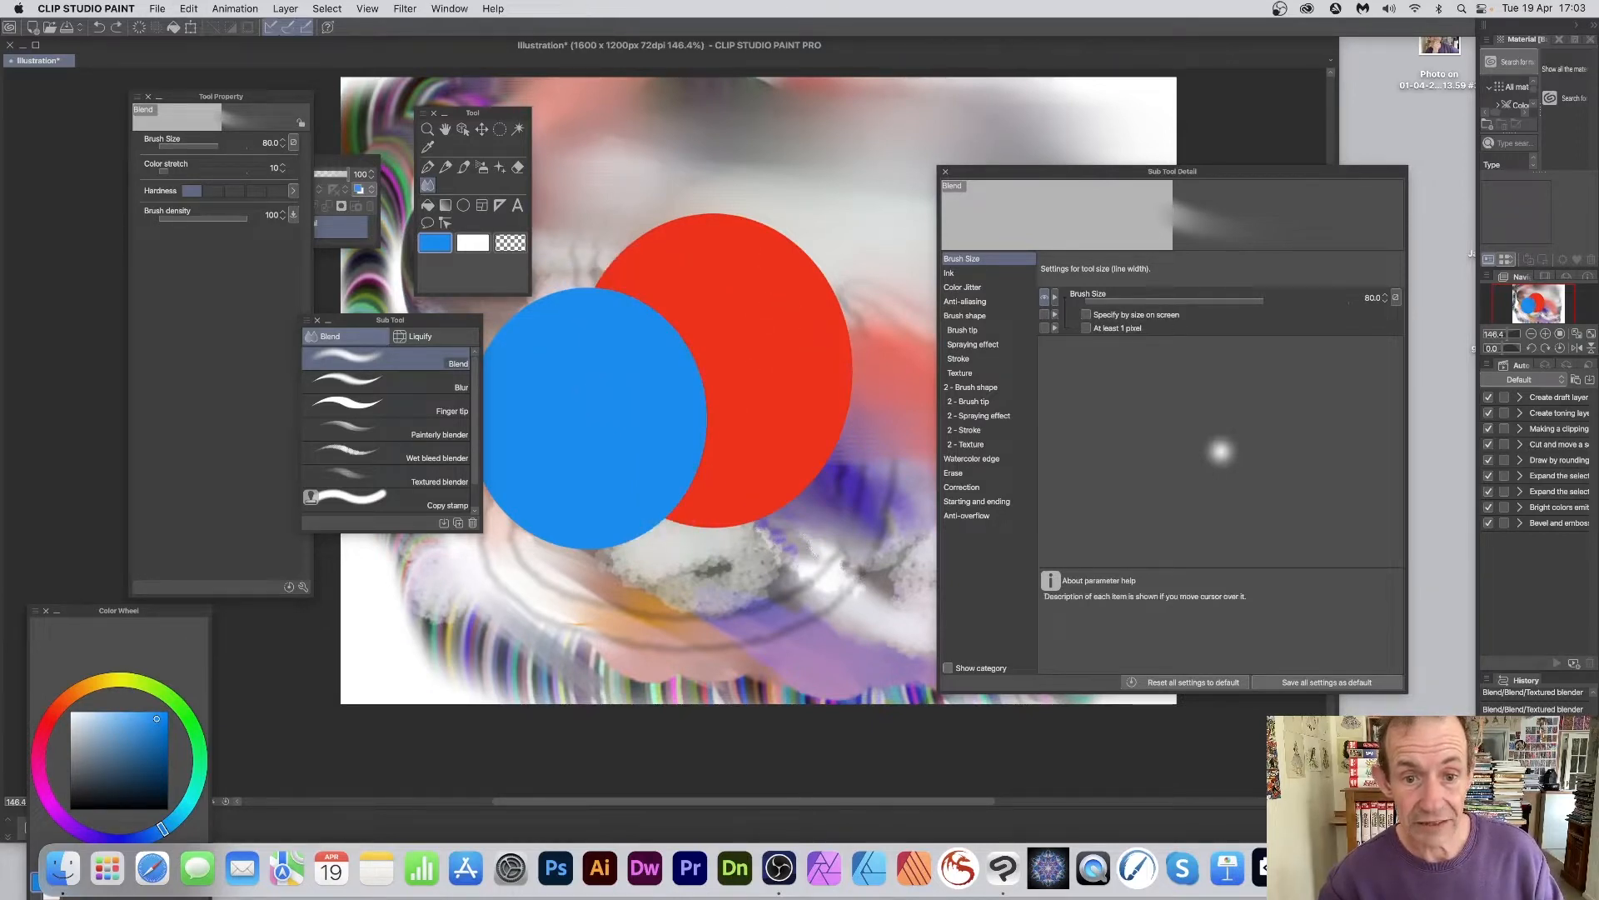
{"action": "key", "text": "super+z"}
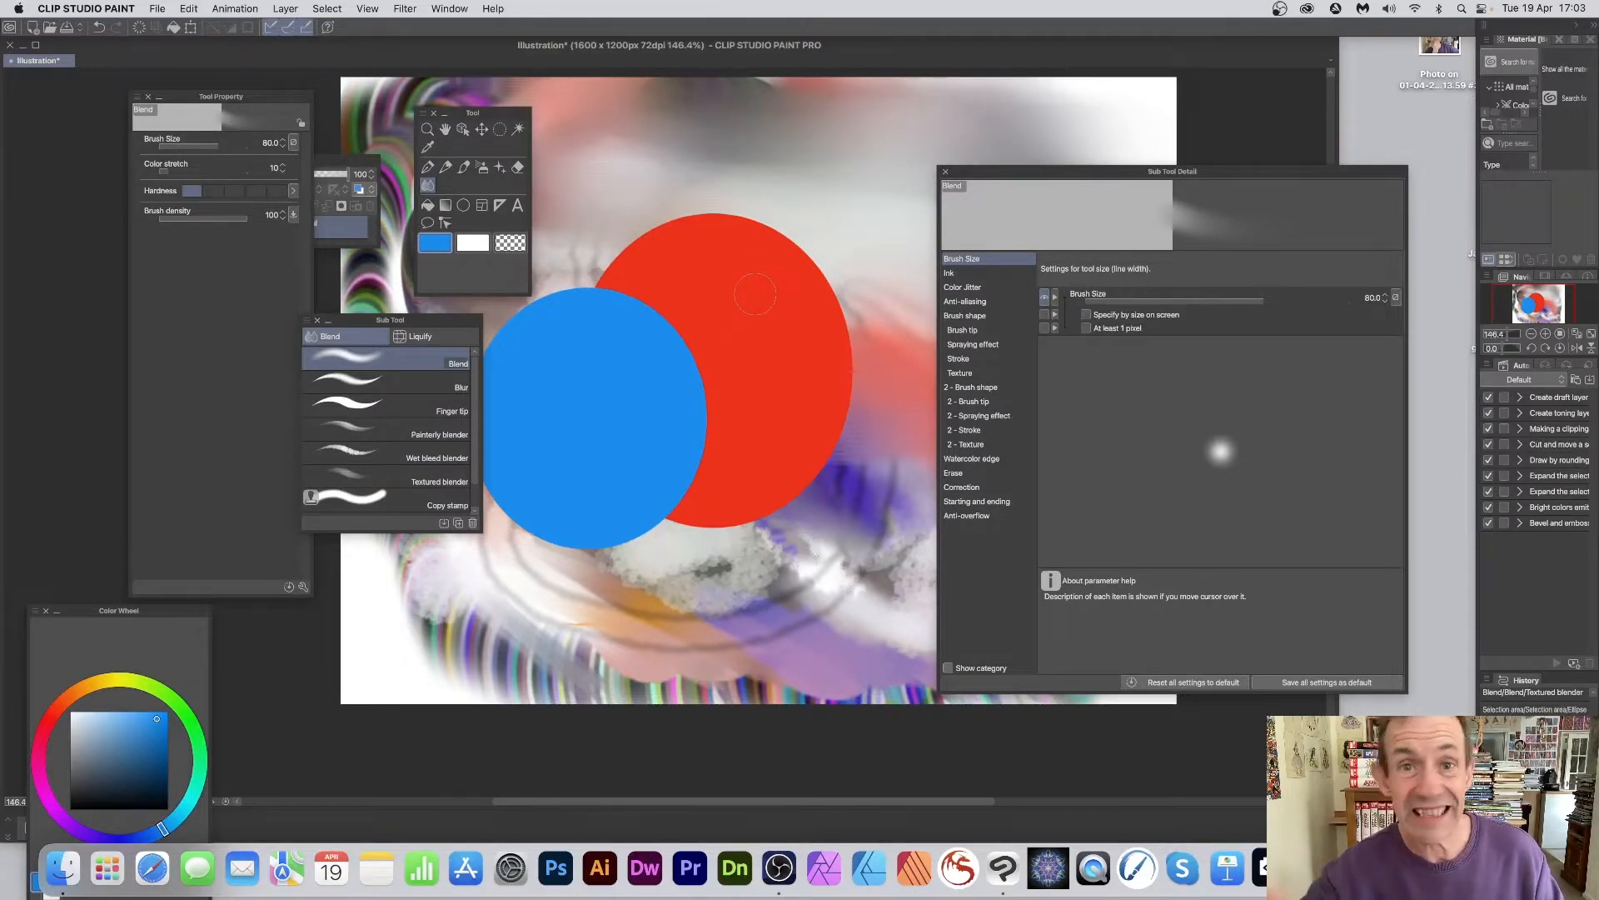
{"action": "key", "text": "super+z"}
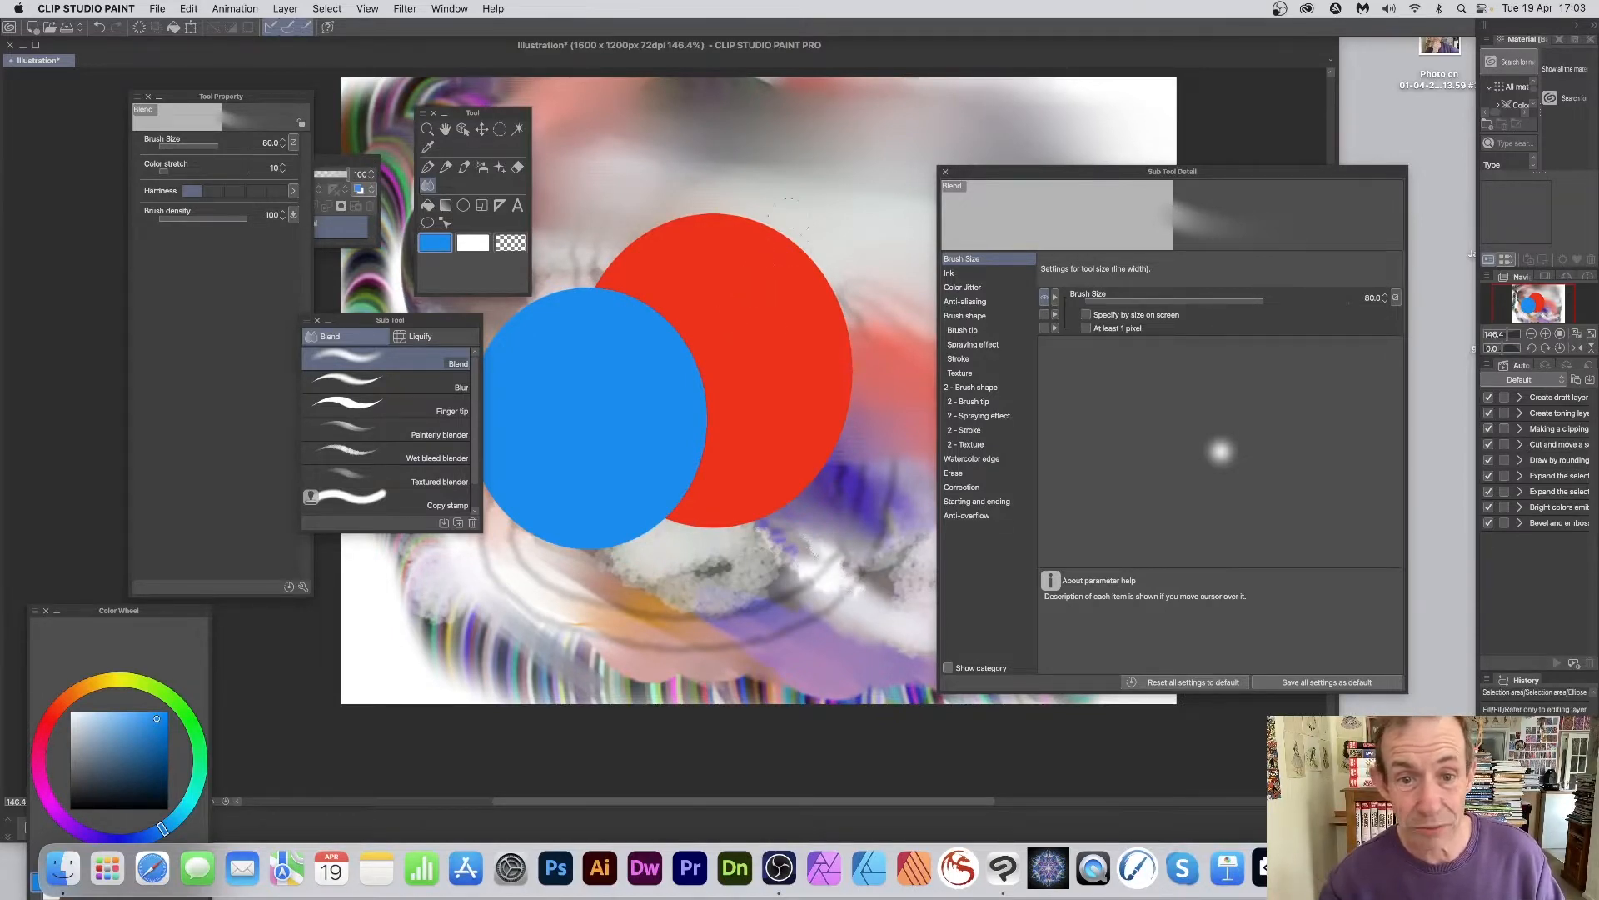
Try blending the red circle's upper-right edge into the background and undo it.
{"action": "mouse_move", "coordinate": [824, 246]}
{"action": "left_mouse_down"}
{"action": "mouse_move", "coordinate": [766, 238]}
{"action": "mouse_move", "coordinate": [849, 308]}
{"action": "mouse_move", "coordinate": [833, 350]}
{"action": "mouse_move", "coordinate": [846, 364]}
{"action": "left_mouse_up"}
{"action": "mouse_move", "coordinate": [775, 225]}
{"action": "left_mouse_down"}
{"action": "mouse_move", "coordinate": [700, 209]}
{"action": "mouse_move", "coordinate": [750, 204]}
{"action": "left_mouse_up"}
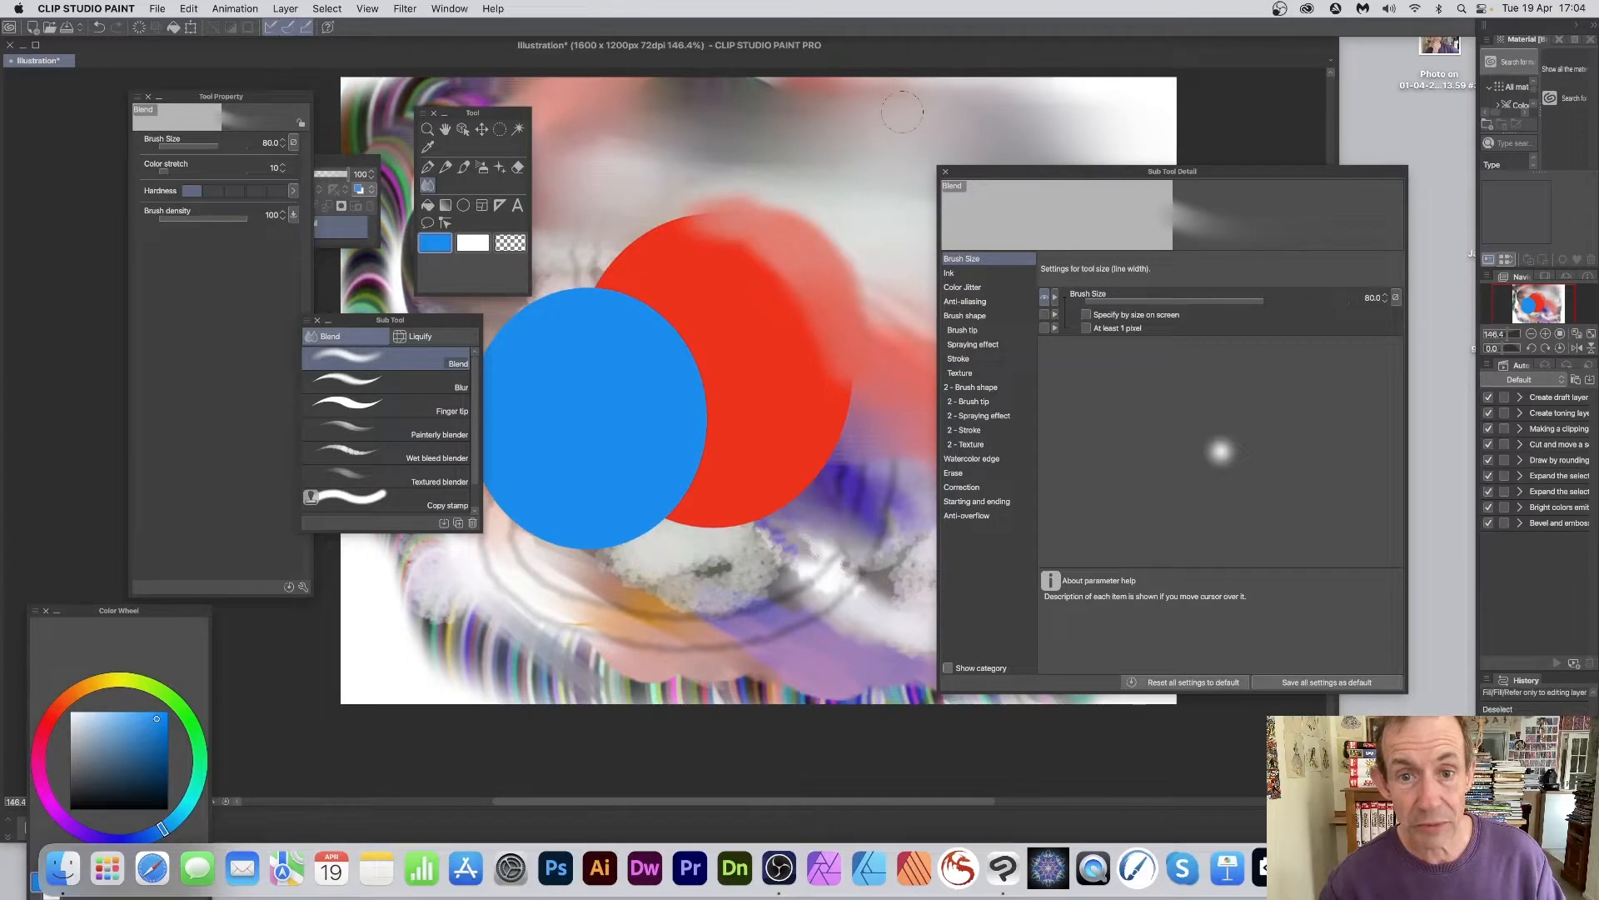
{"action": "key", "text": "super+z"}
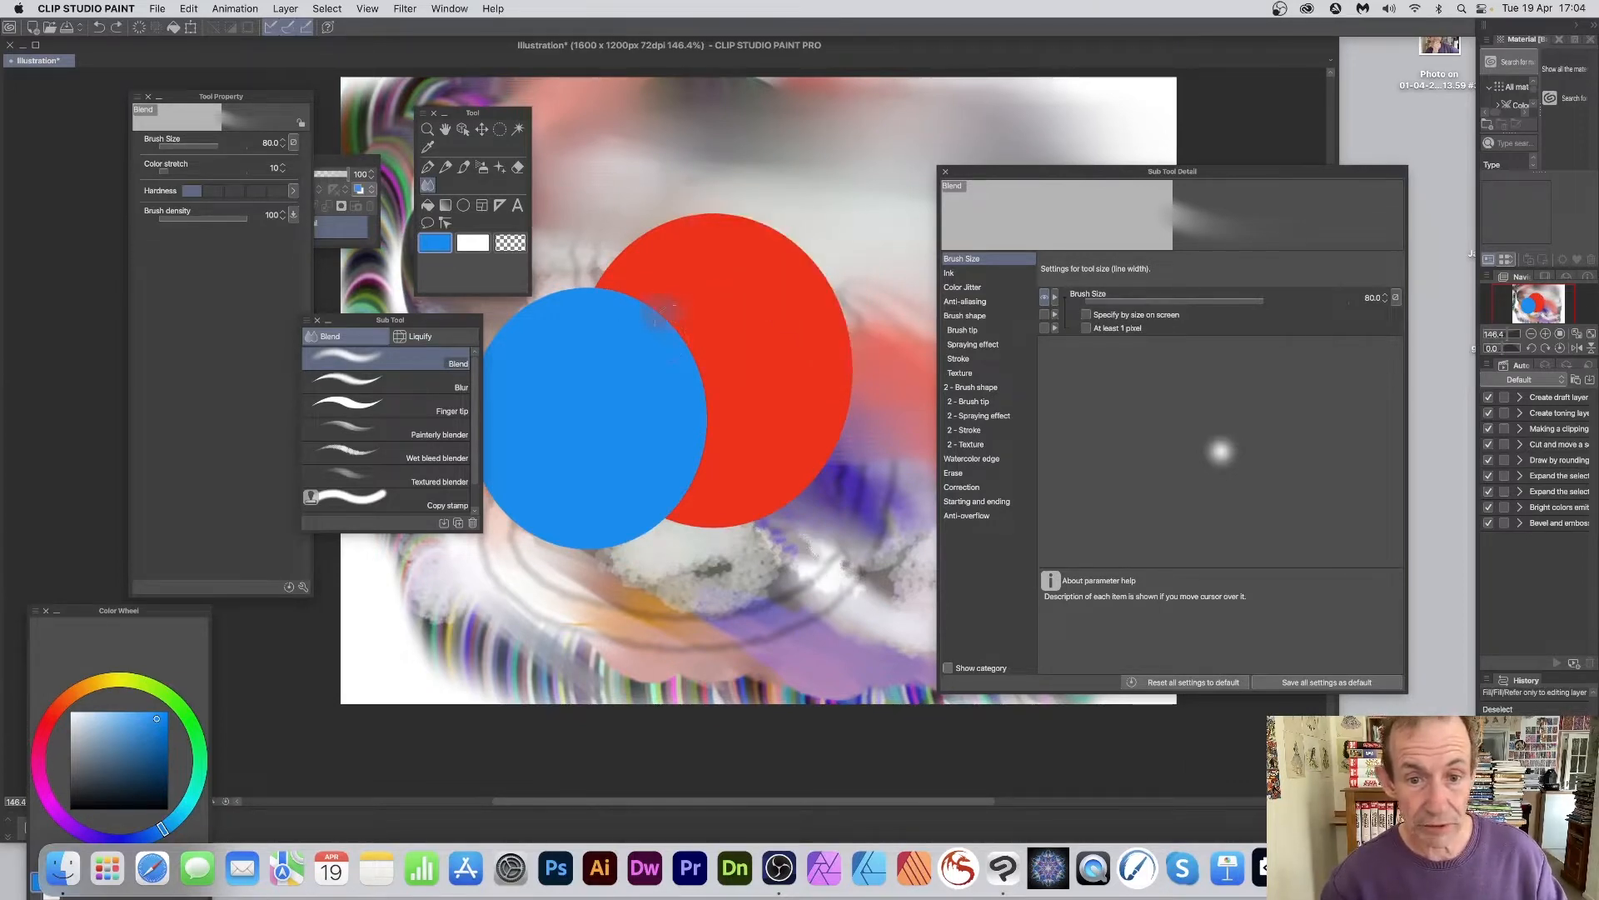
Try blending the blue circle's right edge into the red and its lower edge into the background, undoing both tests.
{"action": "mouse_move", "coordinate": [661, 310]}
{"action": "left_mouse_down"}
{"action": "mouse_move", "coordinate": [717, 378]}
{"action": "mouse_move", "coordinate": [663, 329]}
{"action": "left_mouse_up"}
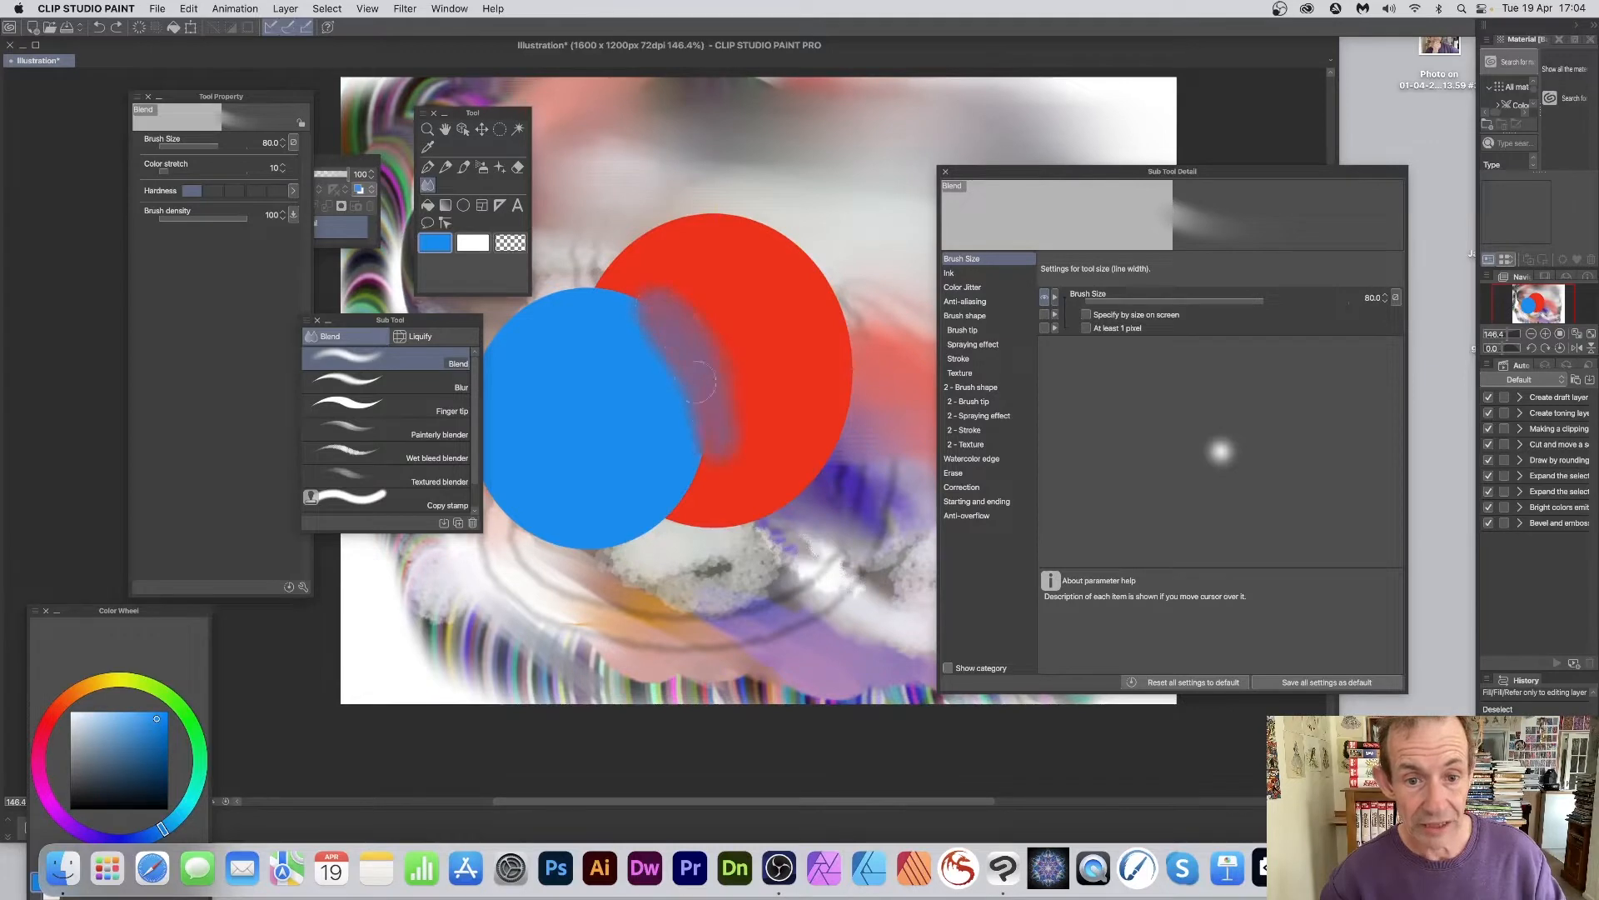
{"action": "mouse_move", "coordinate": [698, 382]}
{"action": "left_mouse_down"}
{"action": "mouse_move", "coordinate": [690, 495]}
{"action": "mouse_move", "coordinate": [692, 460]}
{"action": "left_mouse_up"}
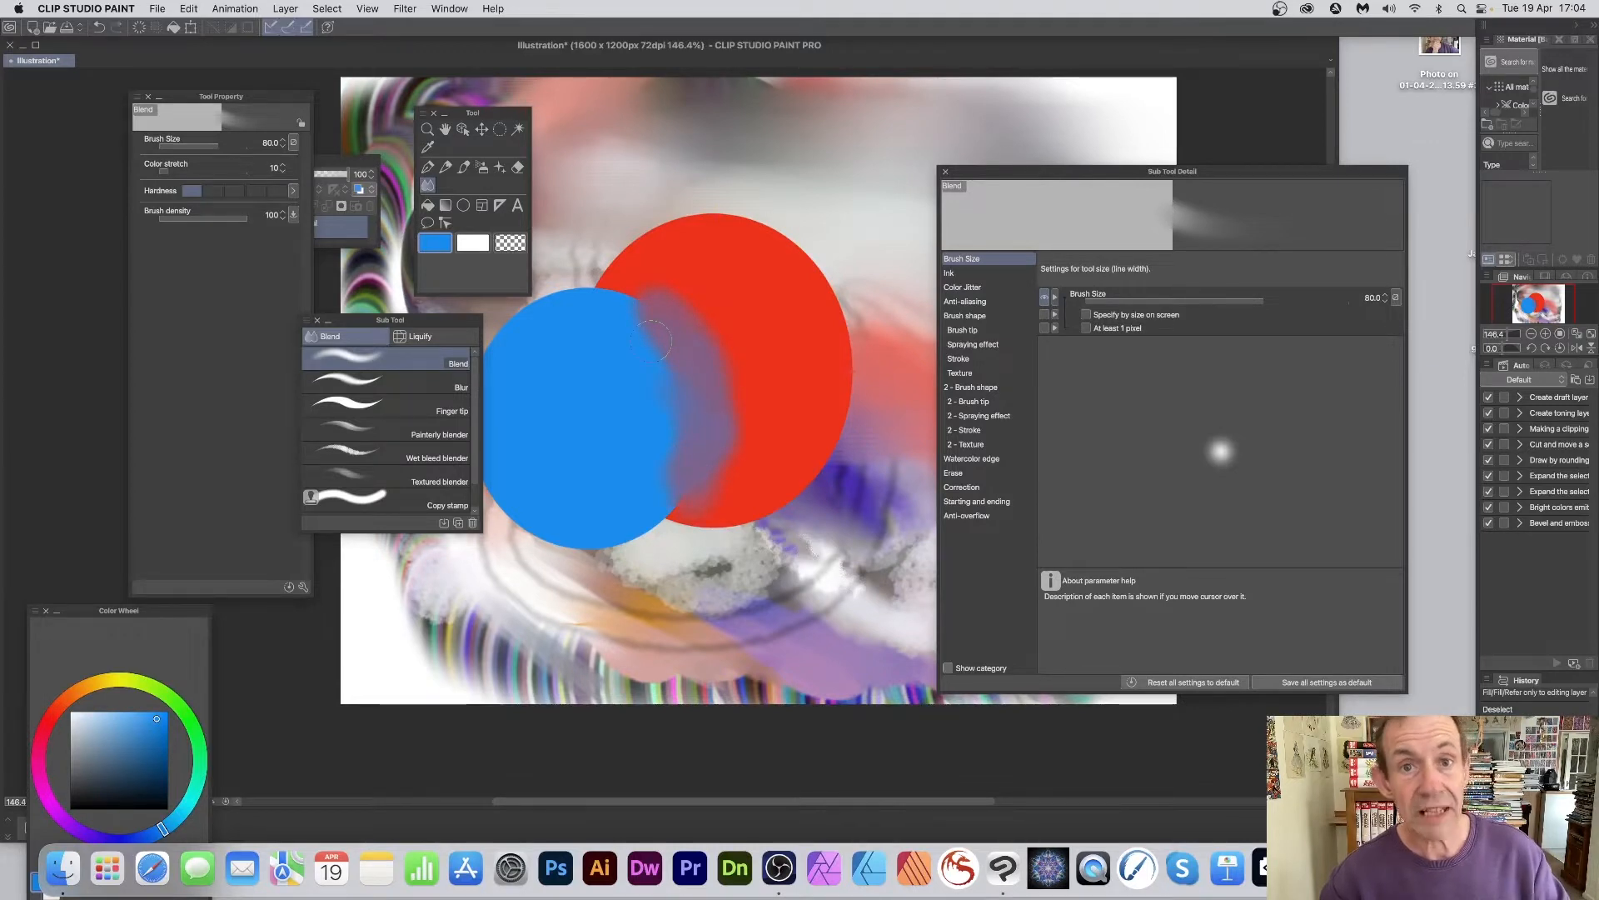
{"action": "key", "text": "super+z"}
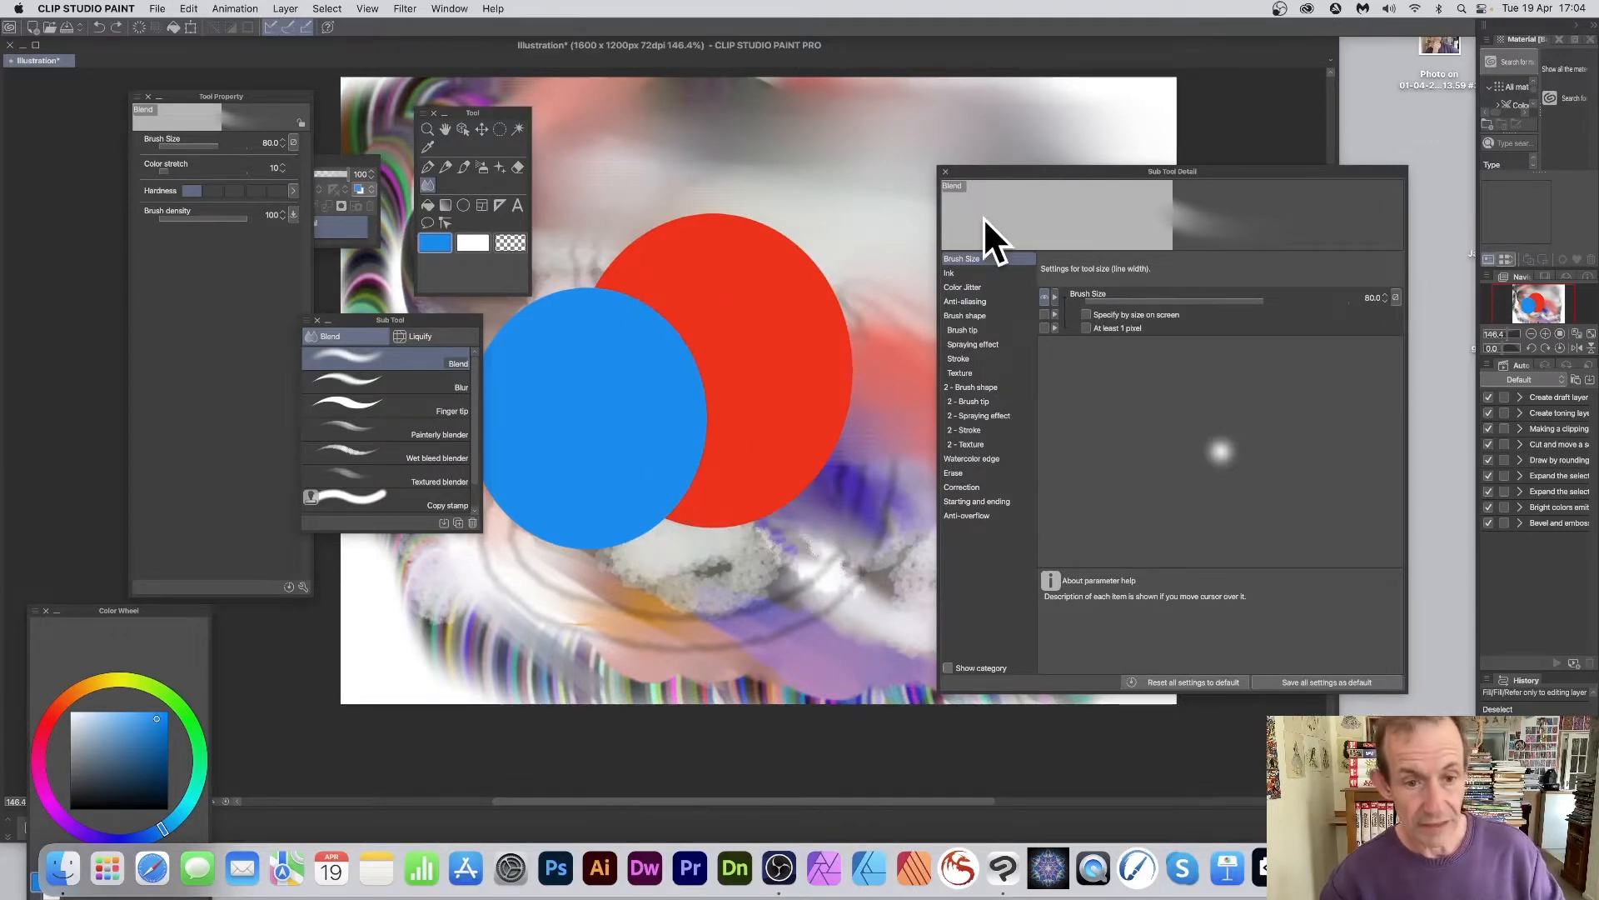
{"action": "mouse_move", "coordinate": [522, 543]}
{"action": "left_mouse_down"}
{"action": "mouse_move", "coordinate": [554, 538]}
{"action": "mouse_move", "coordinate": [512, 521]}
{"action": "mouse_move", "coordinate": [629, 543]}
{"action": "mouse_move", "coordinate": [610, 526]}
{"action": "left_mouse_up"}
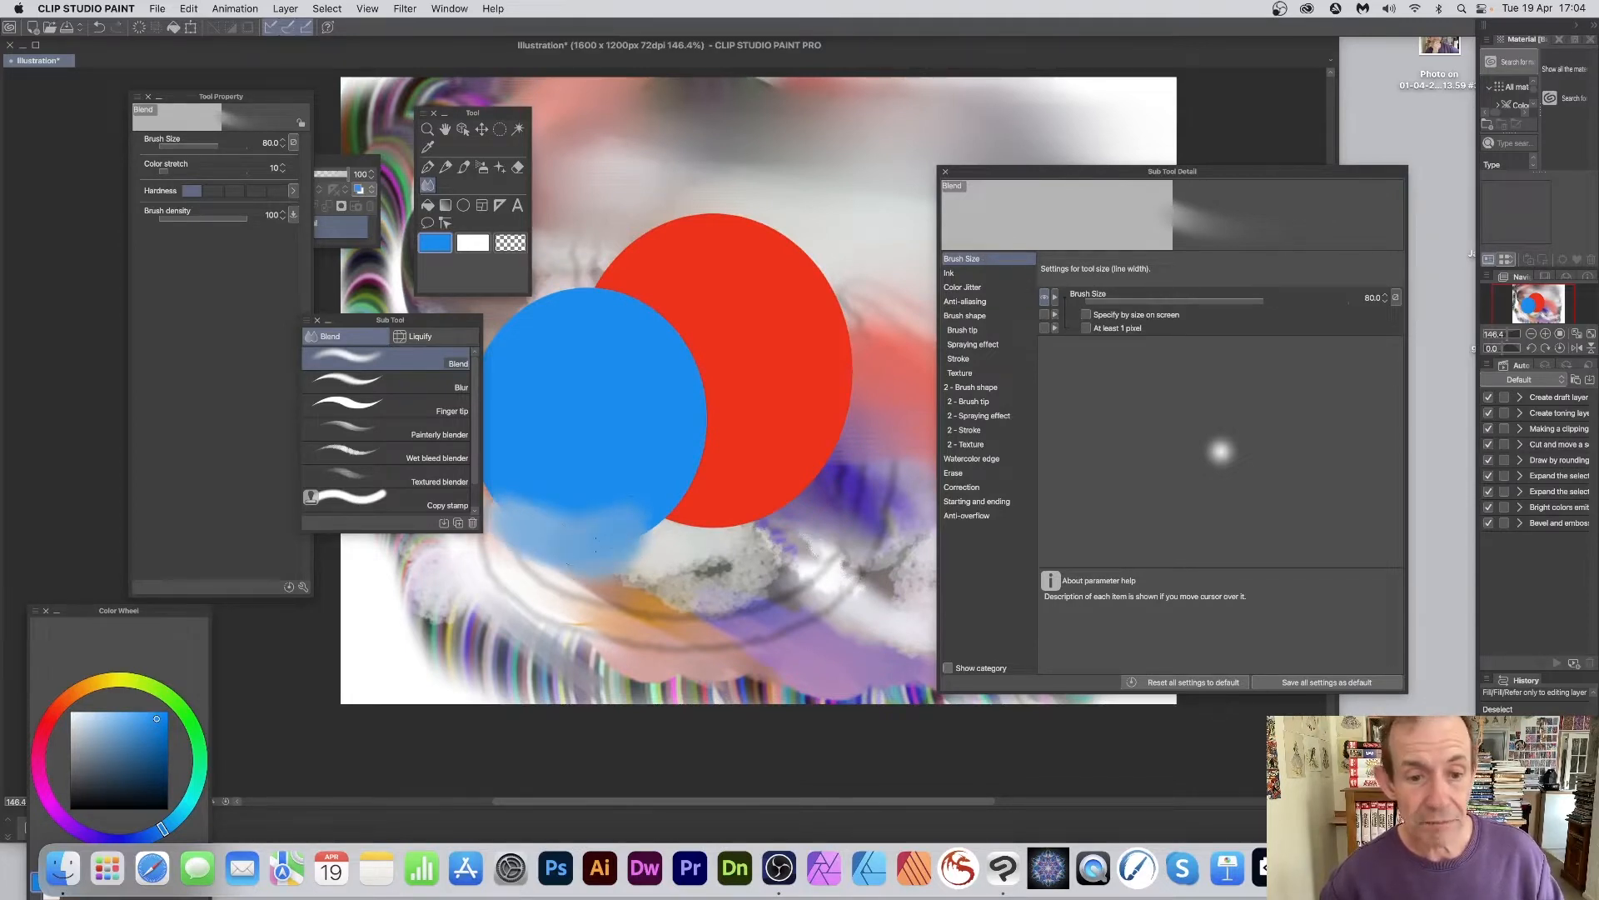
{"action": "key", "text": "super+z"}
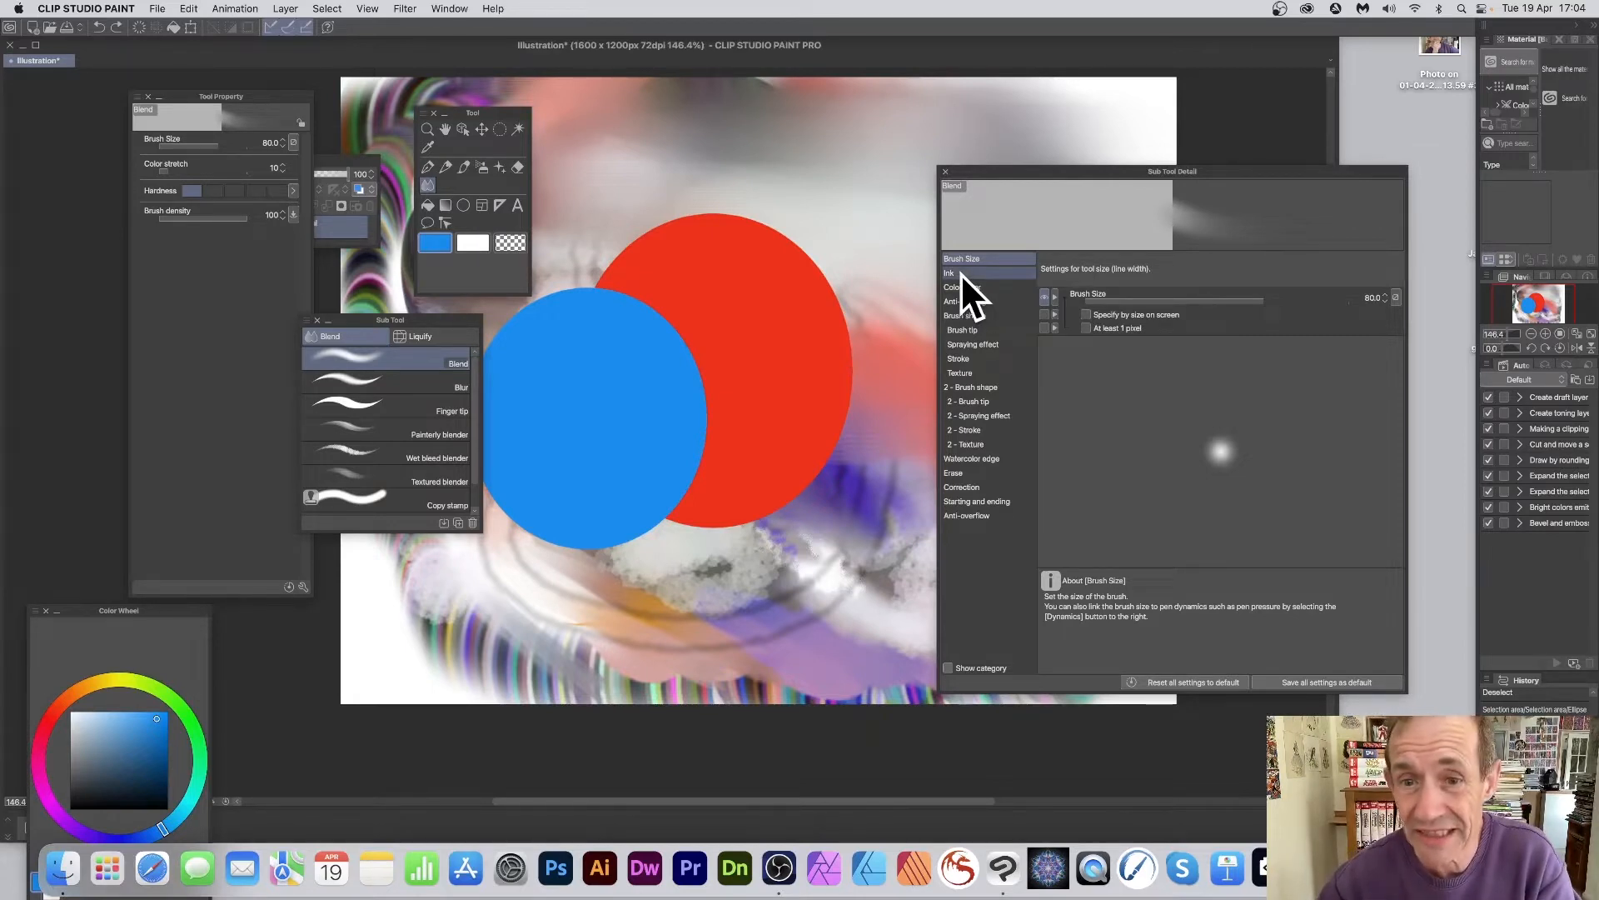
Open the Blend brush's Ink settings, set the opacity to 23 and test it on the blue circle's upper edge.
{"action": "left_click", "coordinate": [961, 273]}
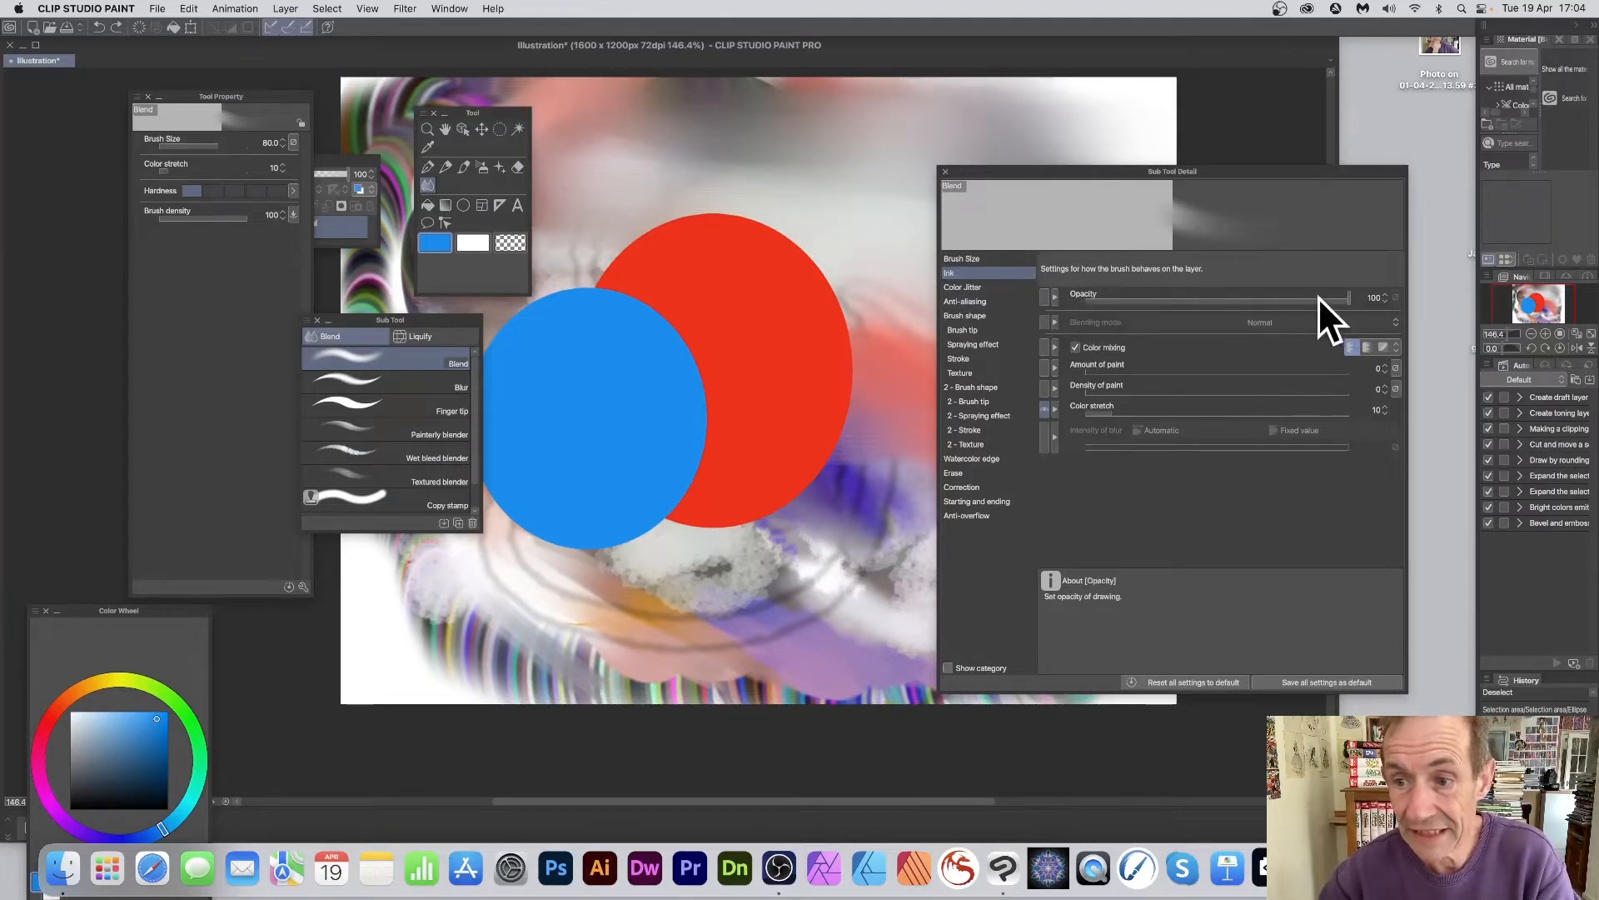
{"action": "left_click_drag", "start_coordinate": [1317, 298], "coordinate": [1122, 299]}
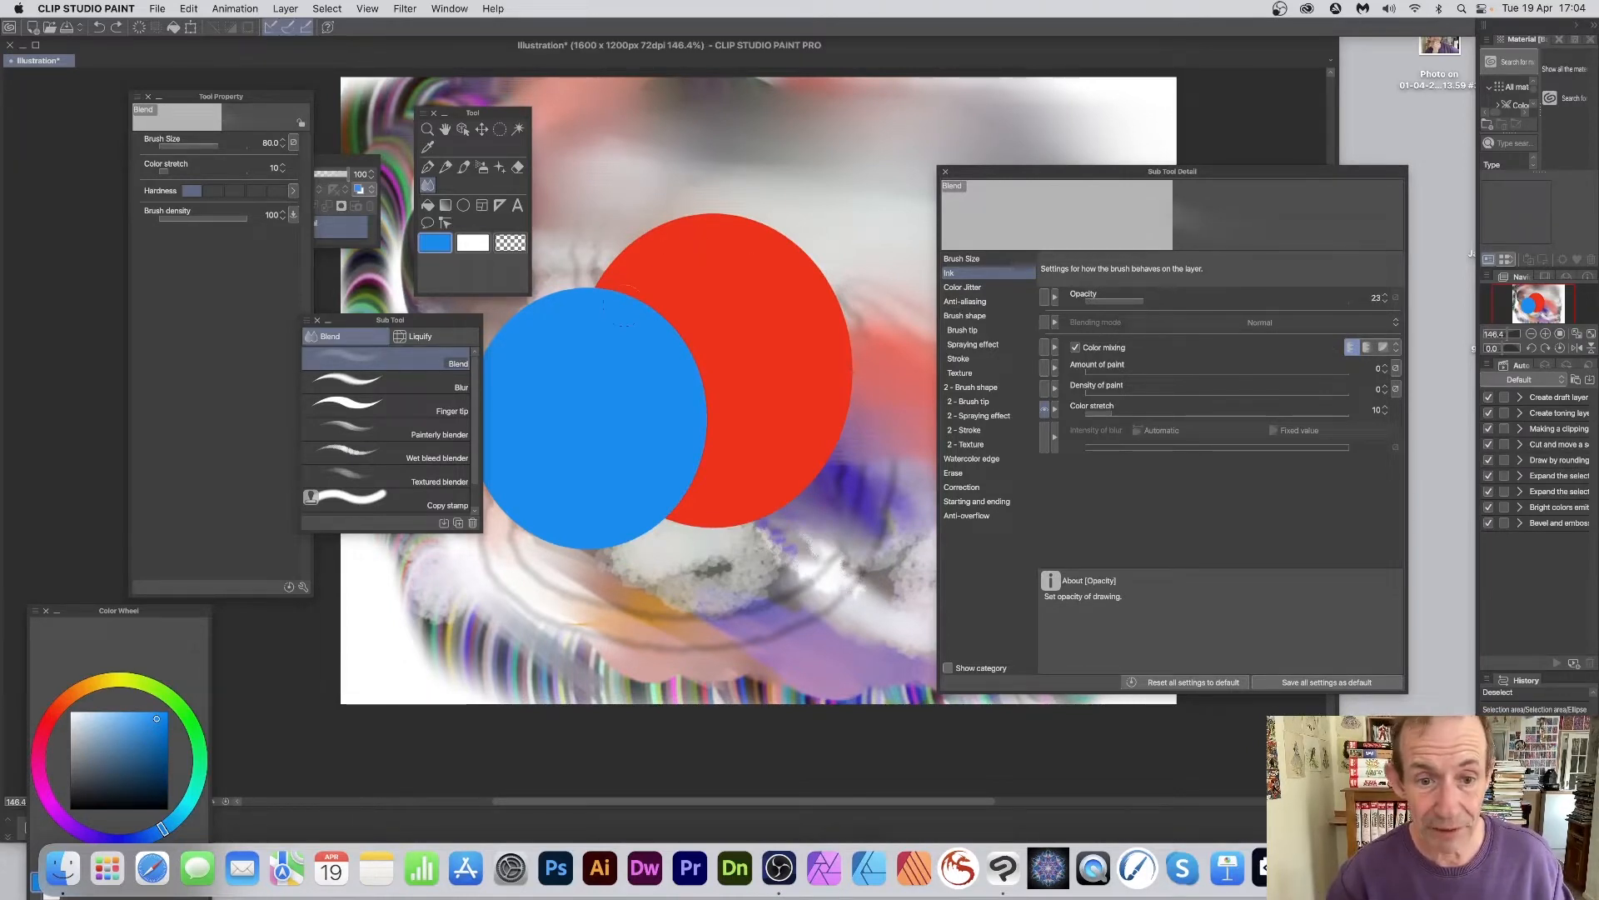
{"action": "left_click_drag", "start_coordinate": [633, 307], "coordinate": [608, 306]}
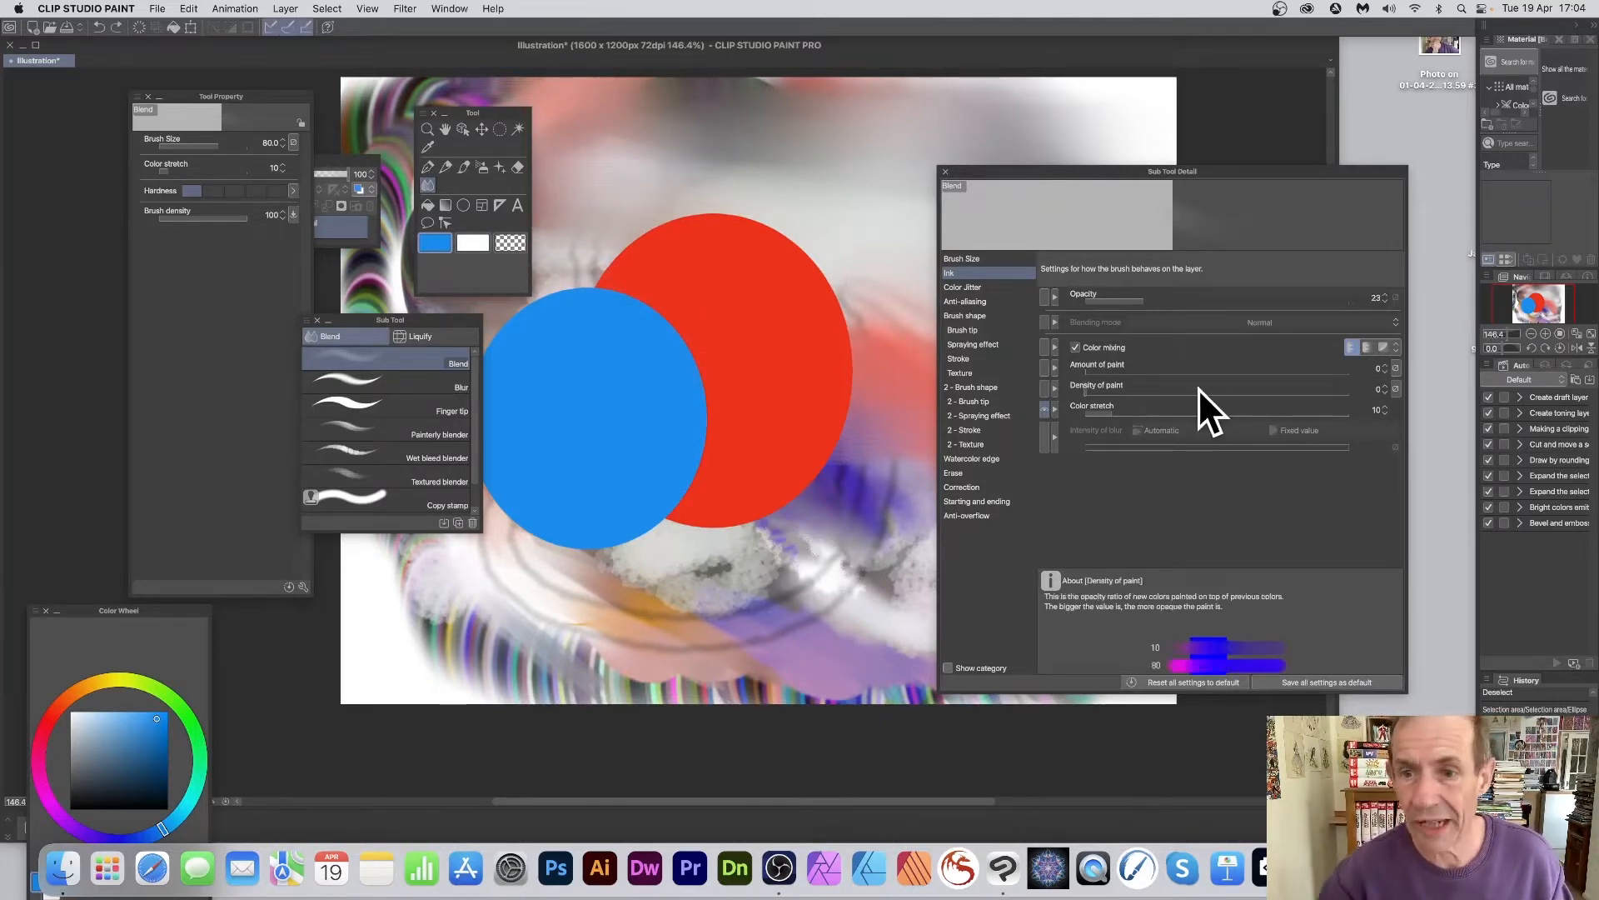
Move the Sub Tool Detail palette closer to the circles and set the Ink opacity to 100.
{"action": "mouse_move", "coordinate": [1131, 171]}
{"action": "left_mouse_down"}
{"action": "mouse_move", "coordinate": [988, 173]}
{"action": "mouse_move", "coordinate": [1010, 190]}
{"action": "left_mouse_up"}
{"action": "left_click_drag", "start_coordinate": [1046, 320], "coordinate": [1234, 323]}
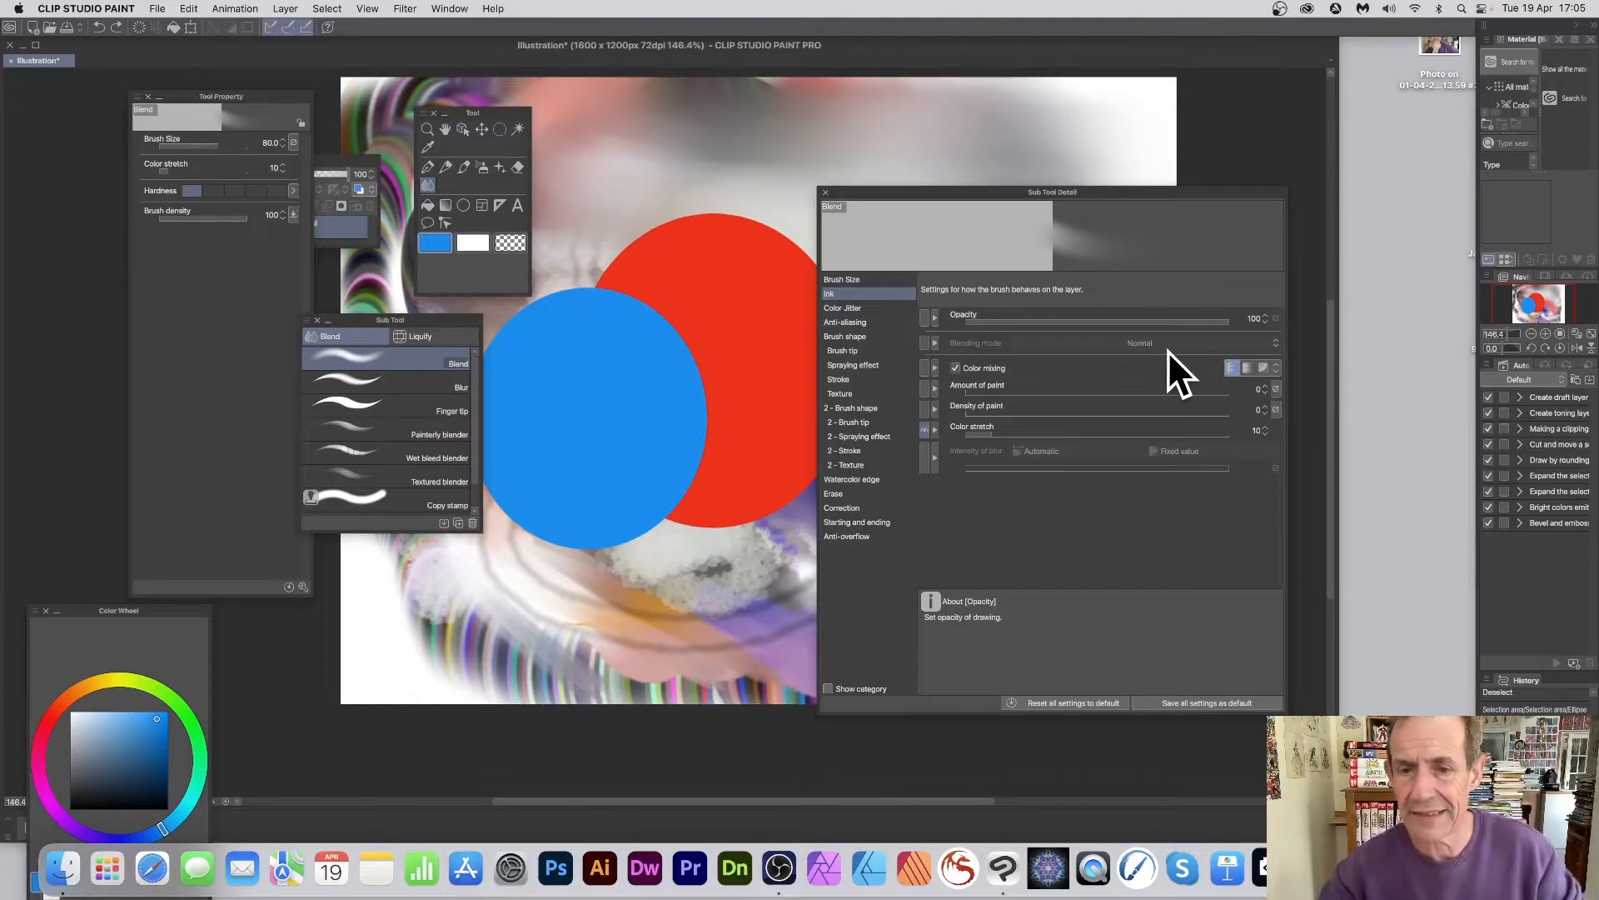
Turn off Color mixing for the Blend brush, test a blue stroke above the red circle and undo the stroke.
{"action": "left_click", "coordinate": [956, 368]}
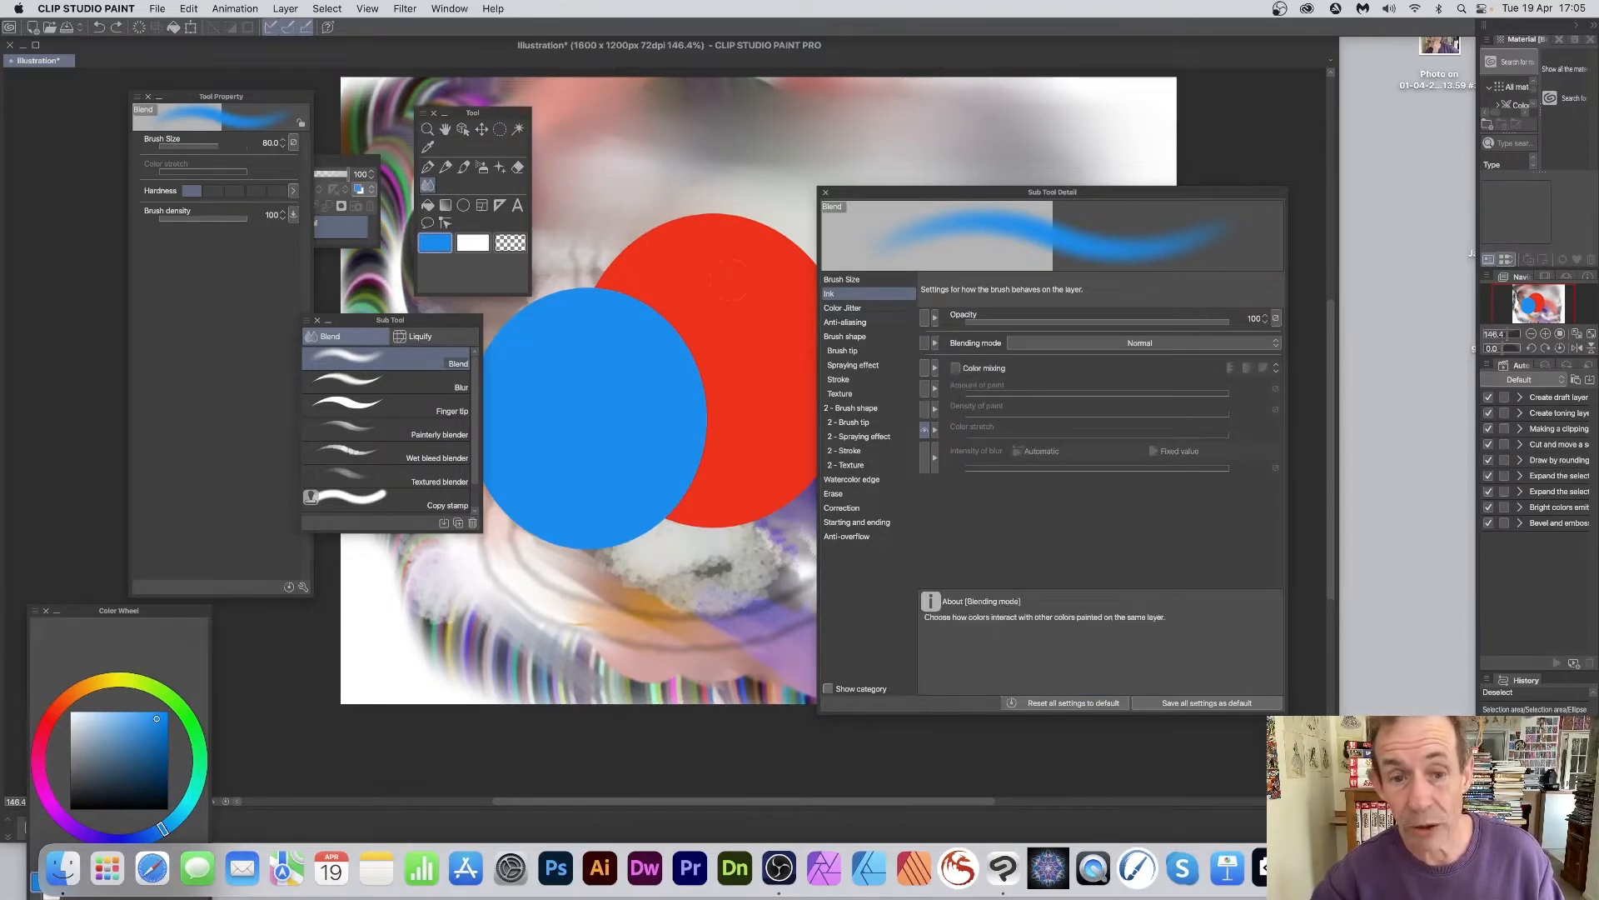
{"action": "mouse_move", "coordinate": [694, 193]}
{"action": "left_mouse_down"}
{"action": "mouse_move", "coordinate": [722, 216]}
{"action": "mouse_move", "coordinate": [699, 219]}
{"action": "mouse_move", "coordinate": [743, 215]}
{"action": "mouse_move", "coordinate": [681, 249]}
{"action": "mouse_move", "coordinate": [687, 222]}
{"action": "mouse_move", "coordinate": [646, 246]}
{"action": "left_mouse_up"}
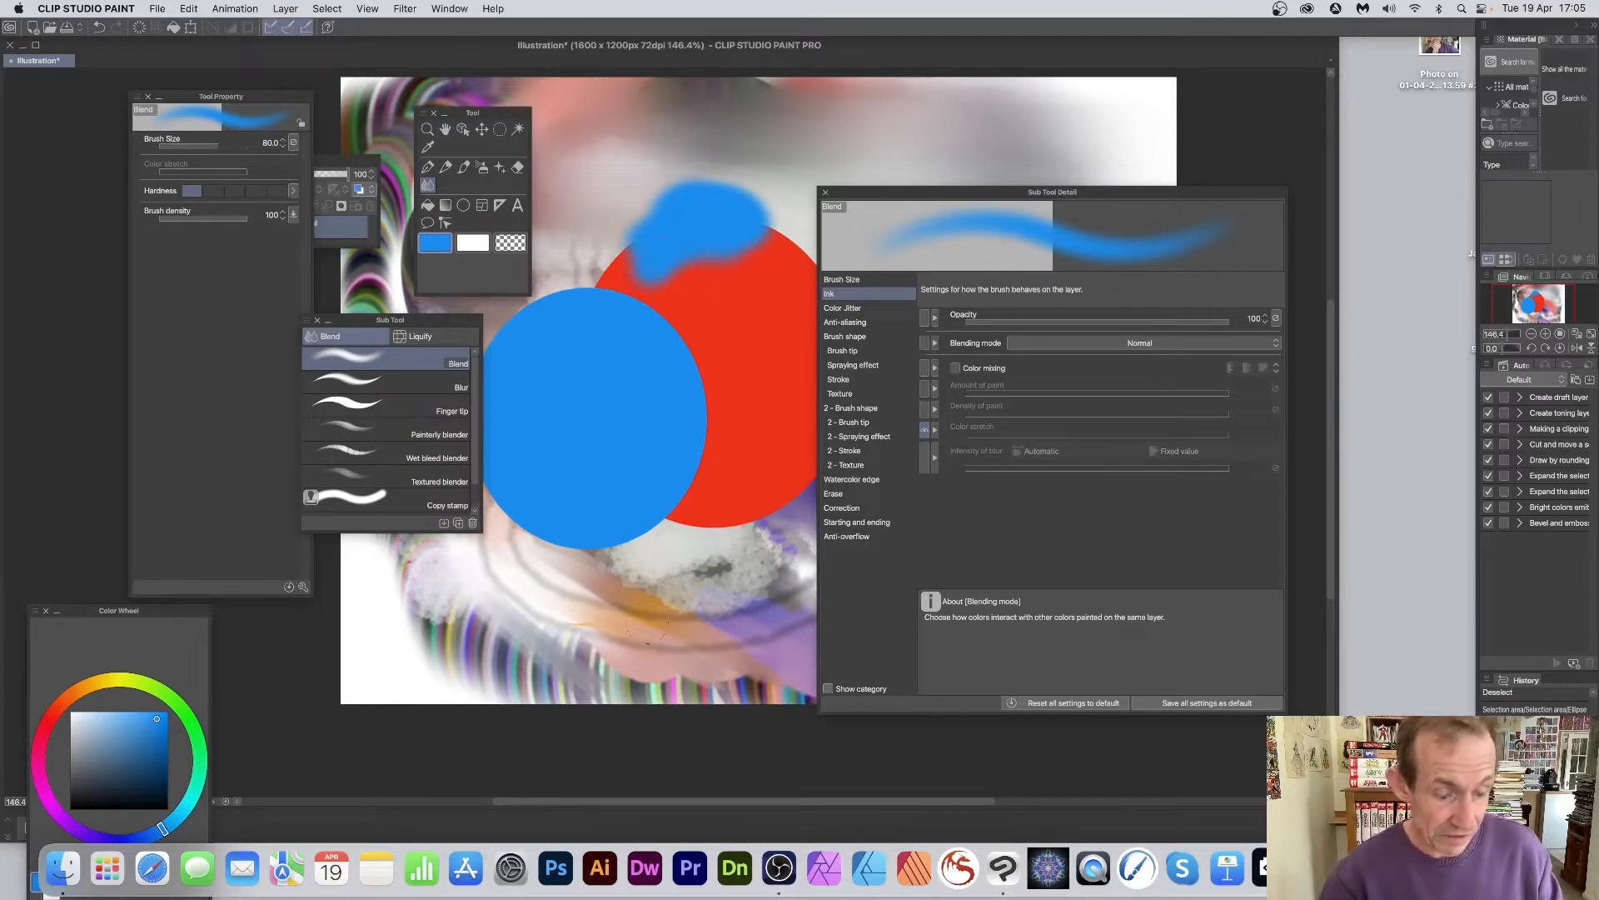
{"action": "key", "text": "super+z"}
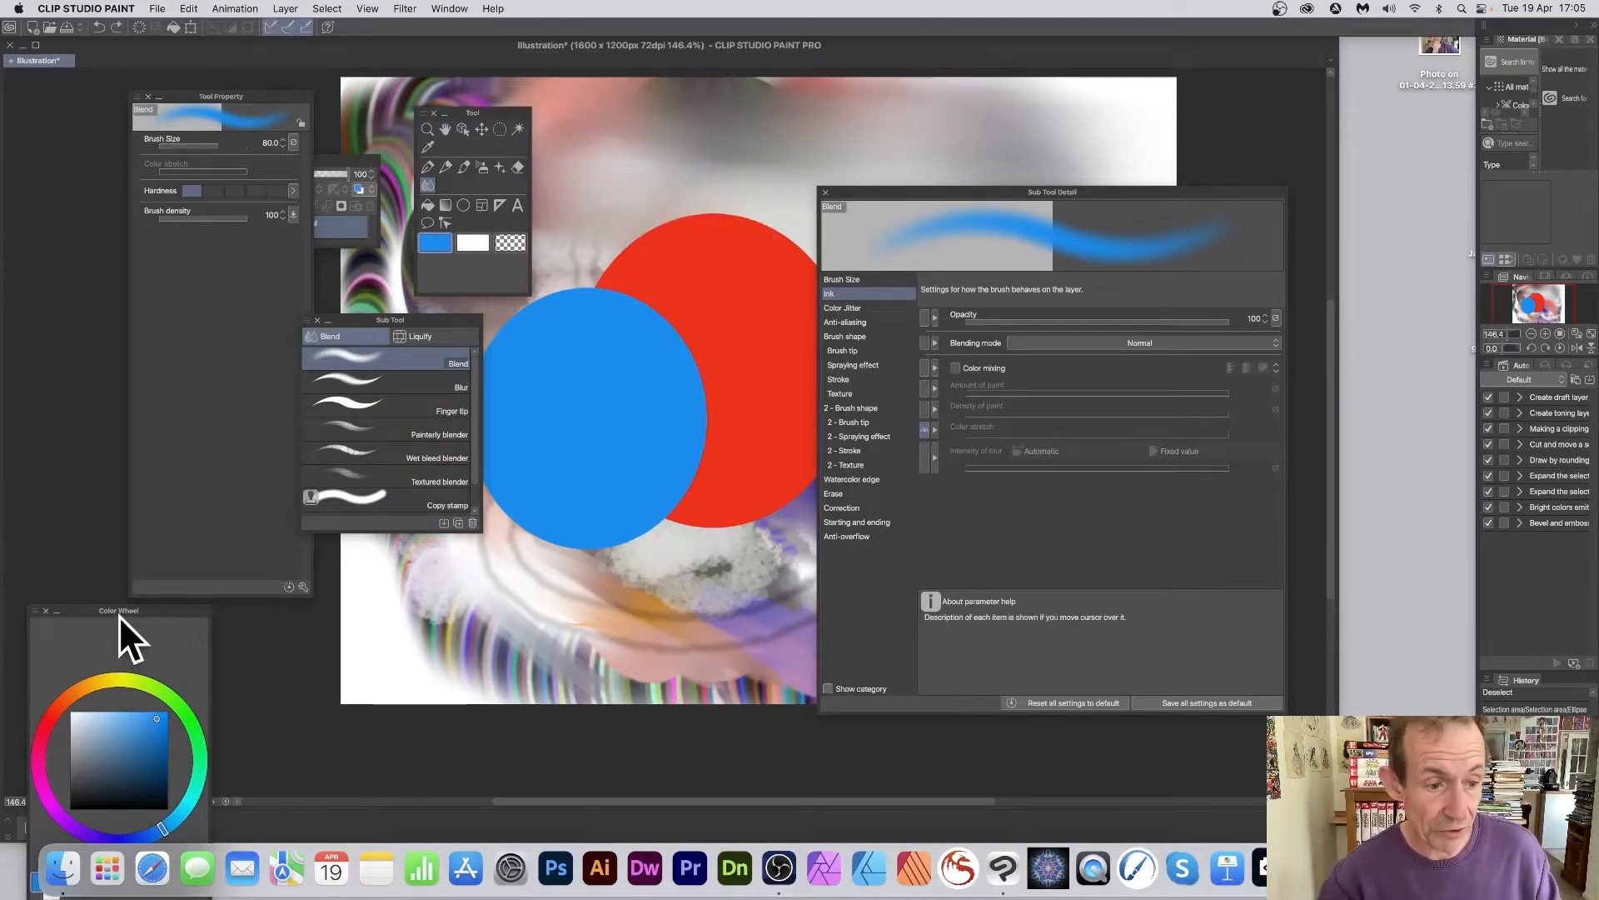
Move the Color Wheel palette fully into view, pick a bright green, test a stroke where the circles meet and undo it.
{"action": "left_click_drag", "start_coordinate": [128, 606], "coordinate": [168, 385]}
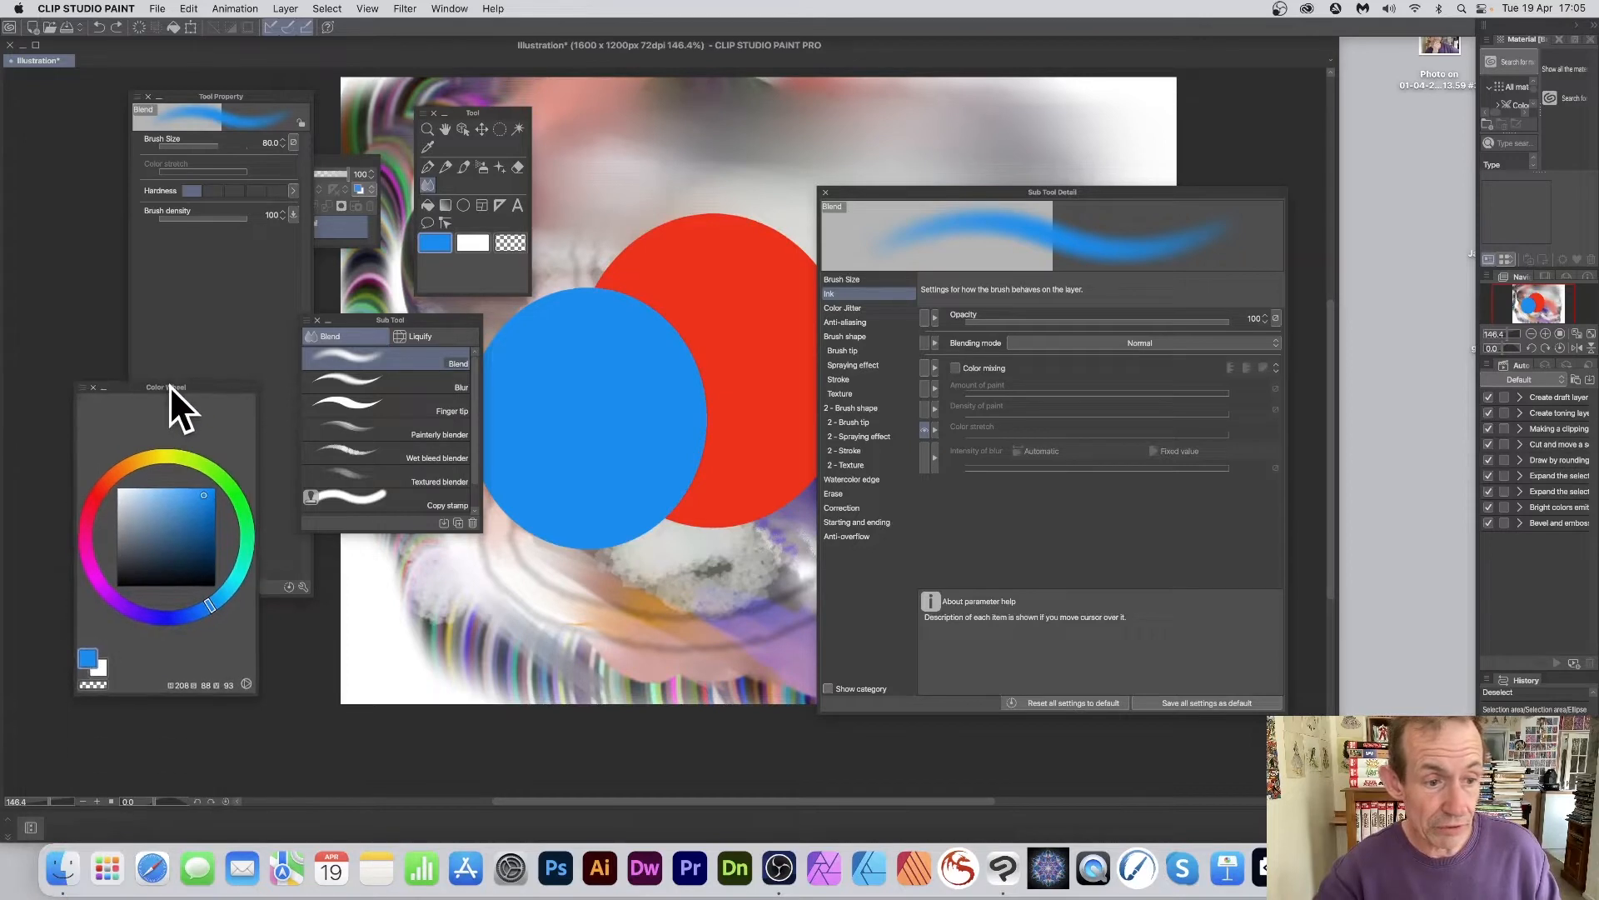
{"action": "left_click", "coordinate": [229, 487]}
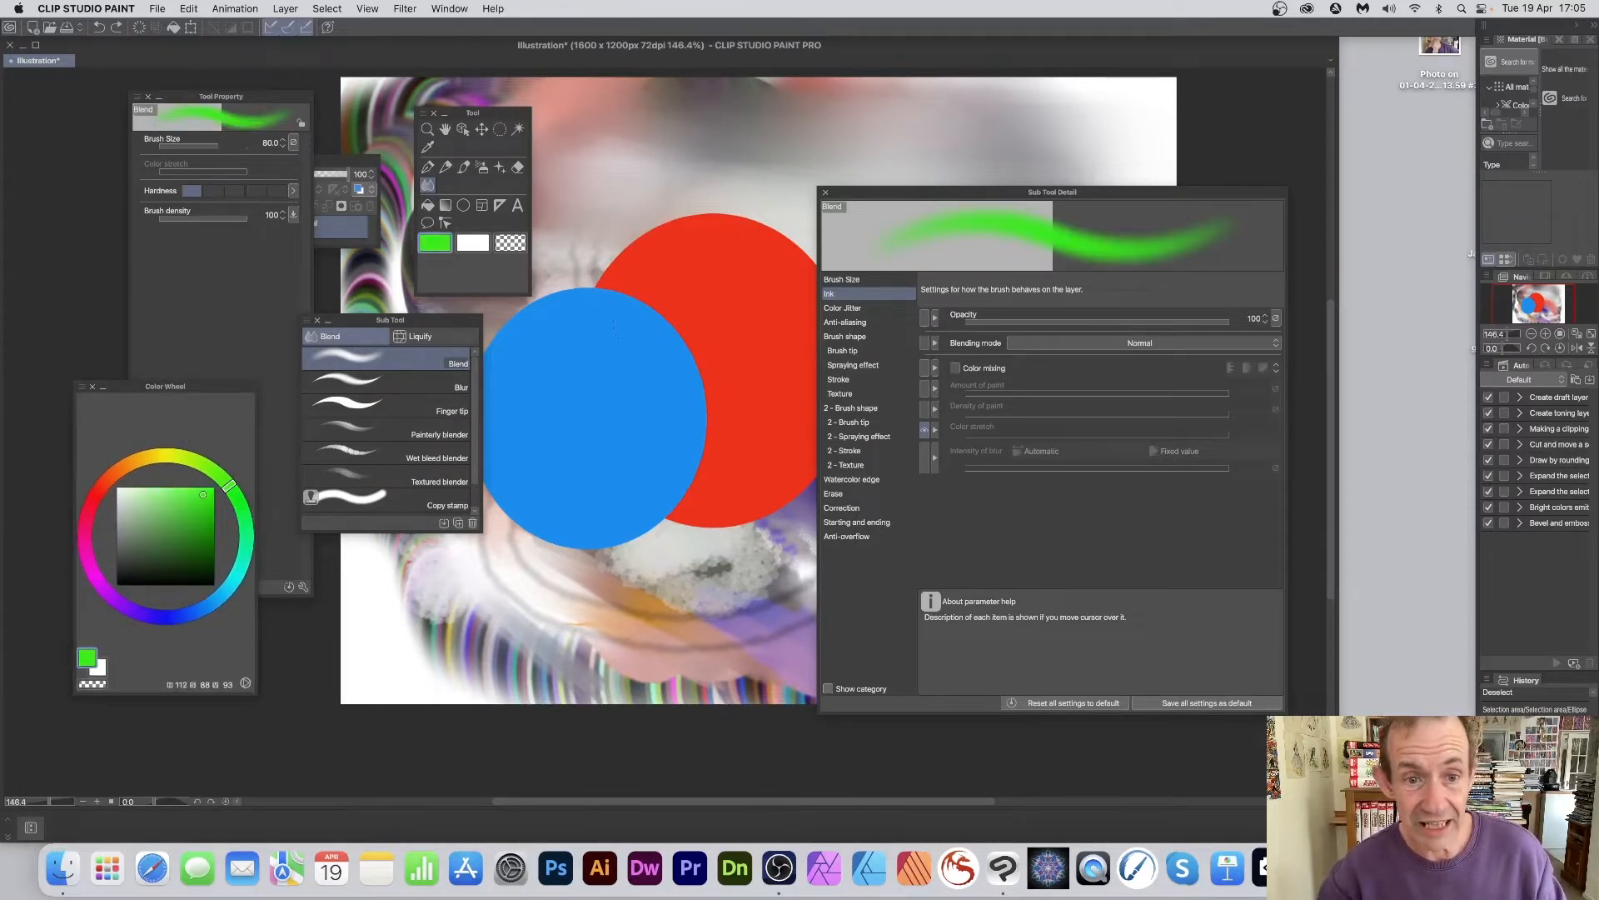
{"action": "mouse_move", "coordinate": [614, 324]}
{"action": "left_mouse_down"}
{"action": "mouse_move", "coordinate": [663, 329]}
{"action": "mouse_move", "coordinate": [595, 278]}
{"action": "mouse_move", "coordinate": [704, 325]}
{"action": "left_mouse_up"}
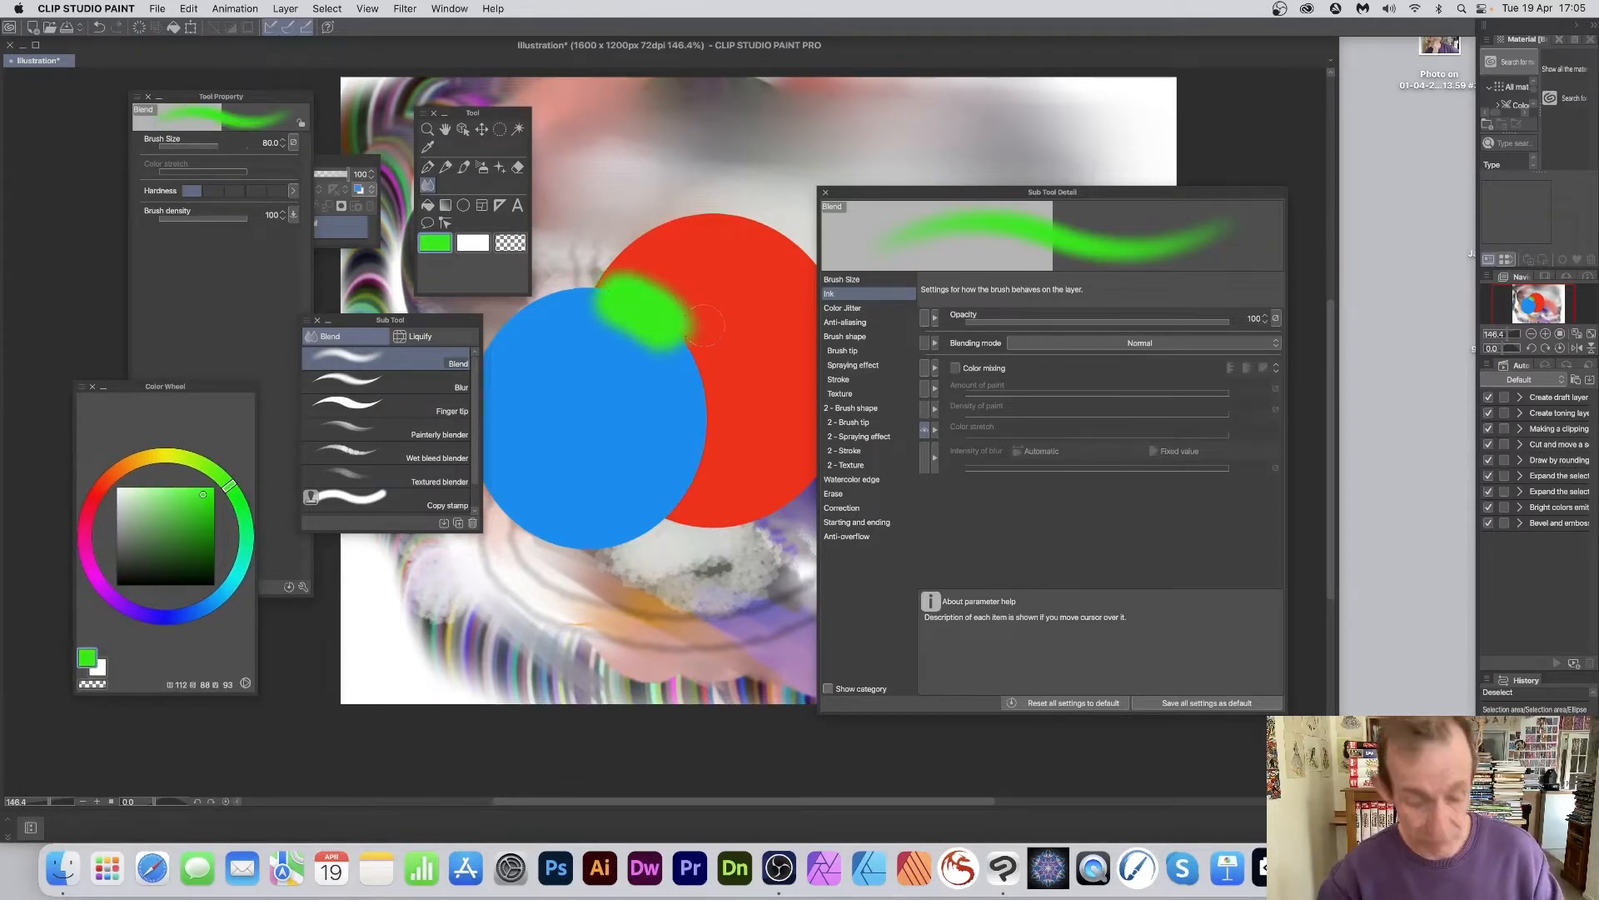
{"action": "key", "text": "super+z"}
Turn Color mixing back on for the Blend brush, test it along the circles' upper shared edge and undo the stroke.
{"action": "mouse_move", "coordinate": [958, 380]}
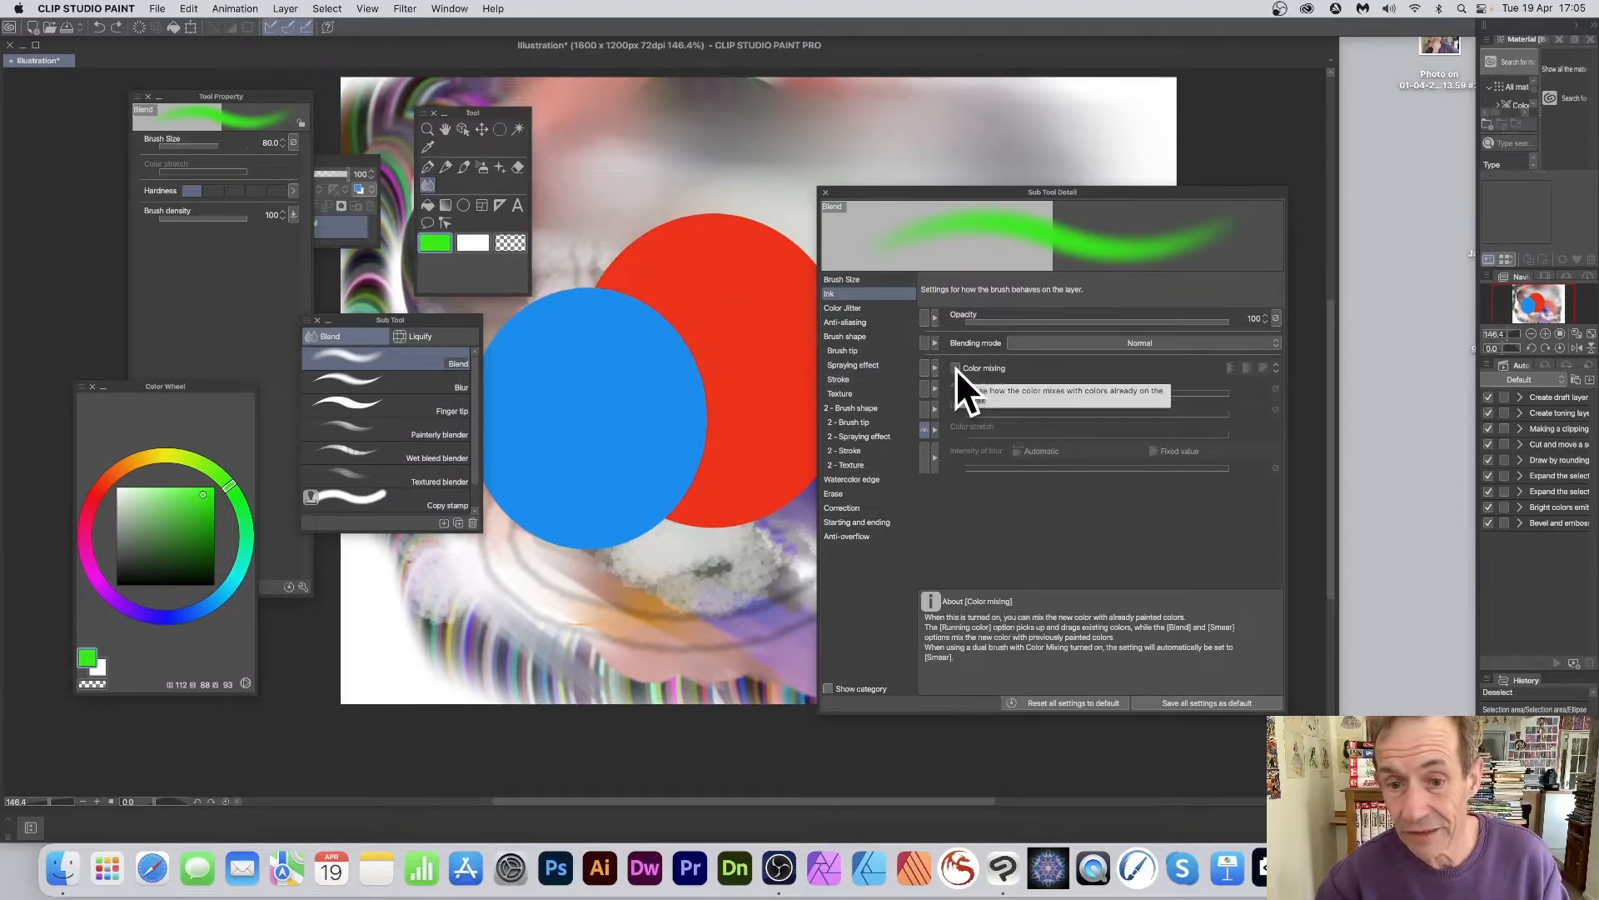
{"action": "left_click", "coordinate": [956, 368]}
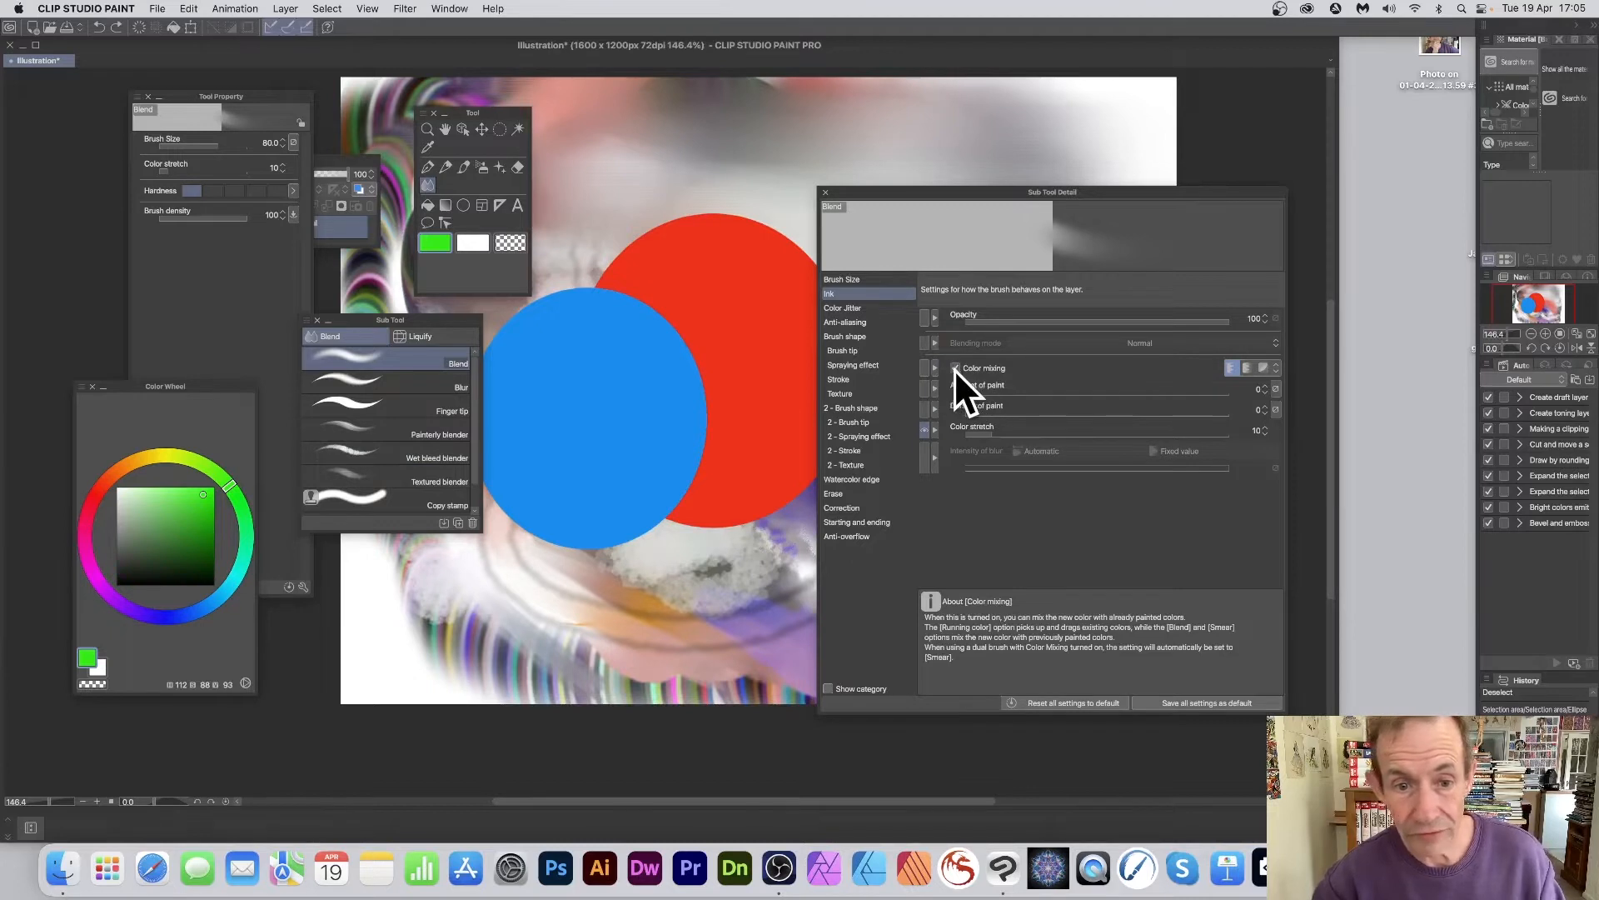
{"action": "mouse_move", "coordinate": [637, 283]}
{"action": "left_mouse_down"}
{"action": "mouse_move", "coordinate": [670, 333]}
{"action": "mouse_move", "coordinate": [655, 290]}
{"action": "mouse_move", "coordinate": [698, 385]}
{"action": "left_mouse_up"}
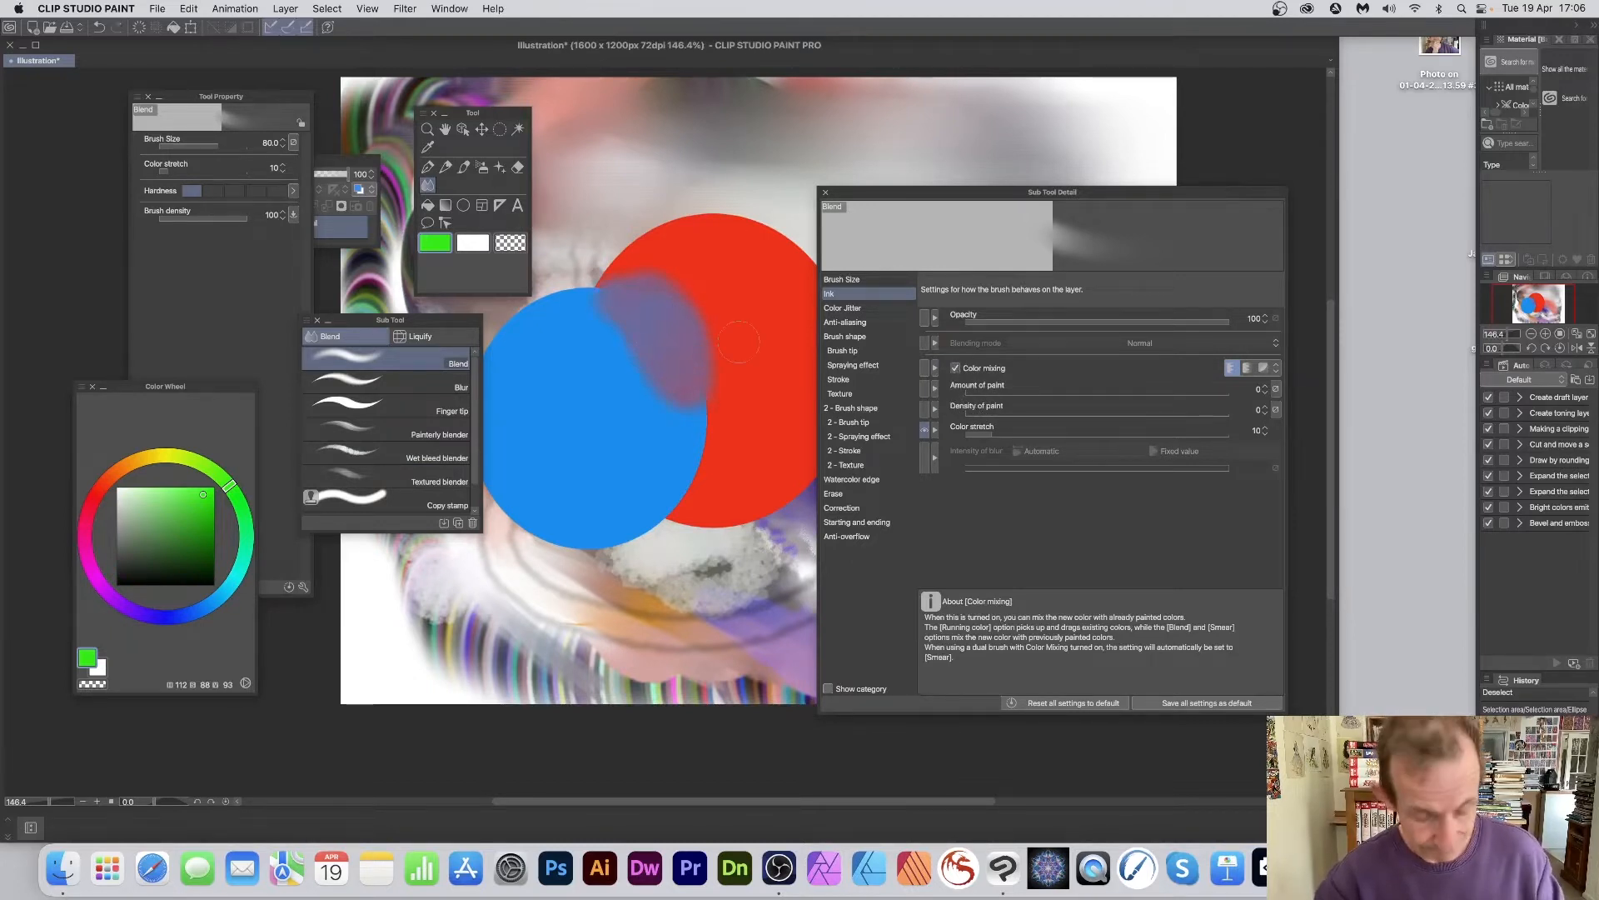
{"action": "key", "text": "super+z"}
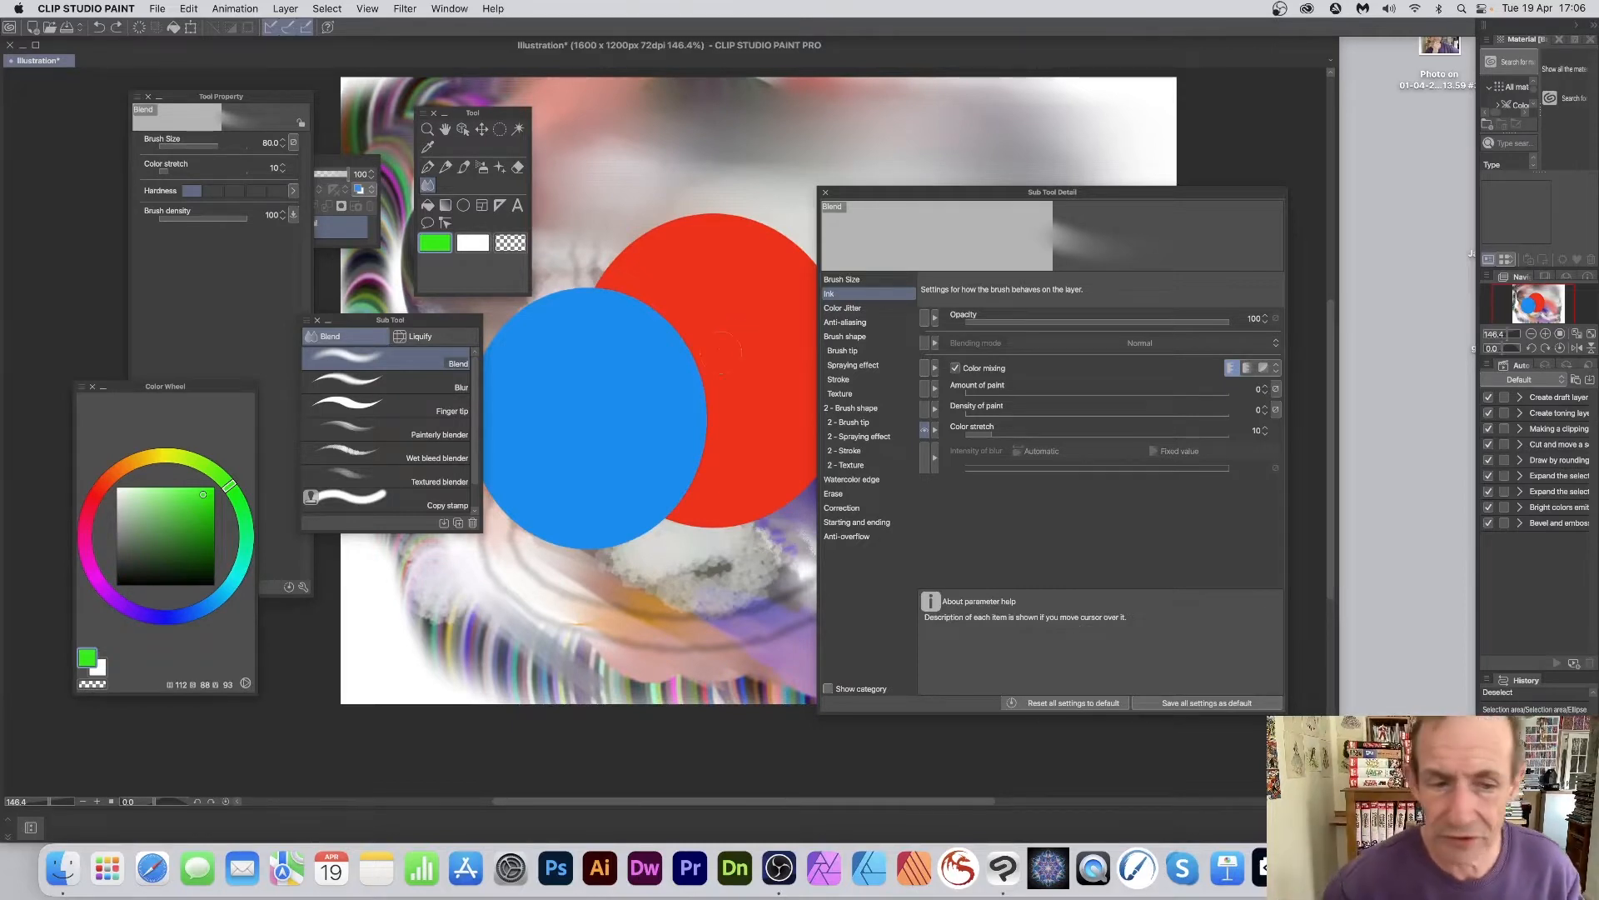
Set the Amount of paint to 77, test a green stroke along the circles' upper shared edge and undo it.
{"action": "mouse_move", "coordinate": [1023, 382]}
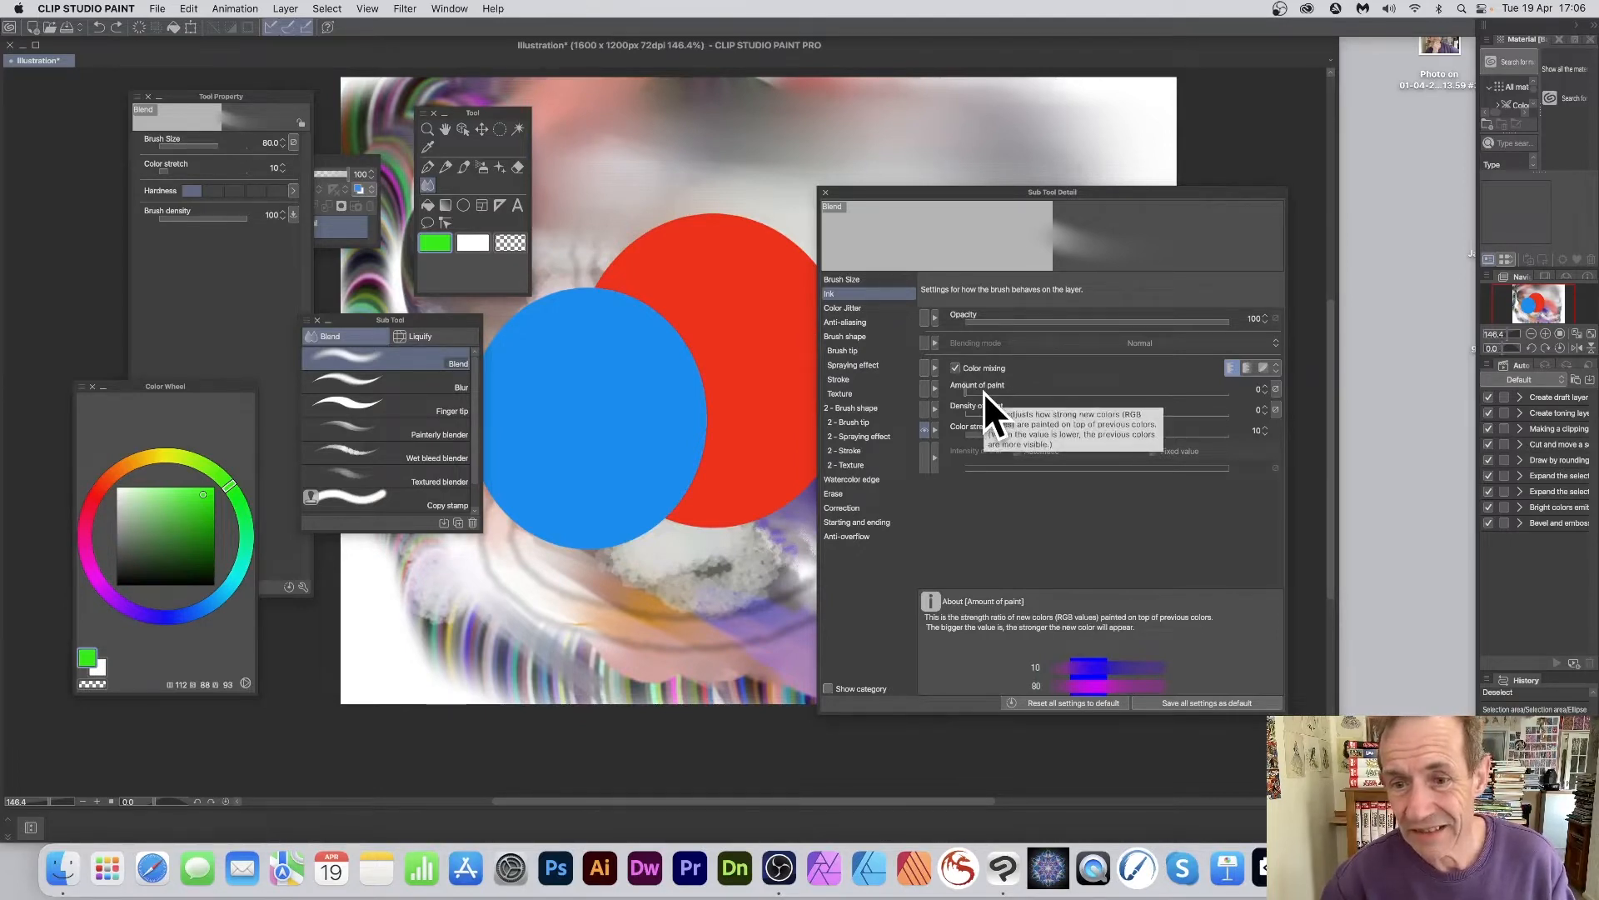
{"action": "left_click_drag", "start_coordinate": [985, 392], "coordinate": [1056, 392]}
{"action": "mouse_move", "coordinate": [1256, 365]}
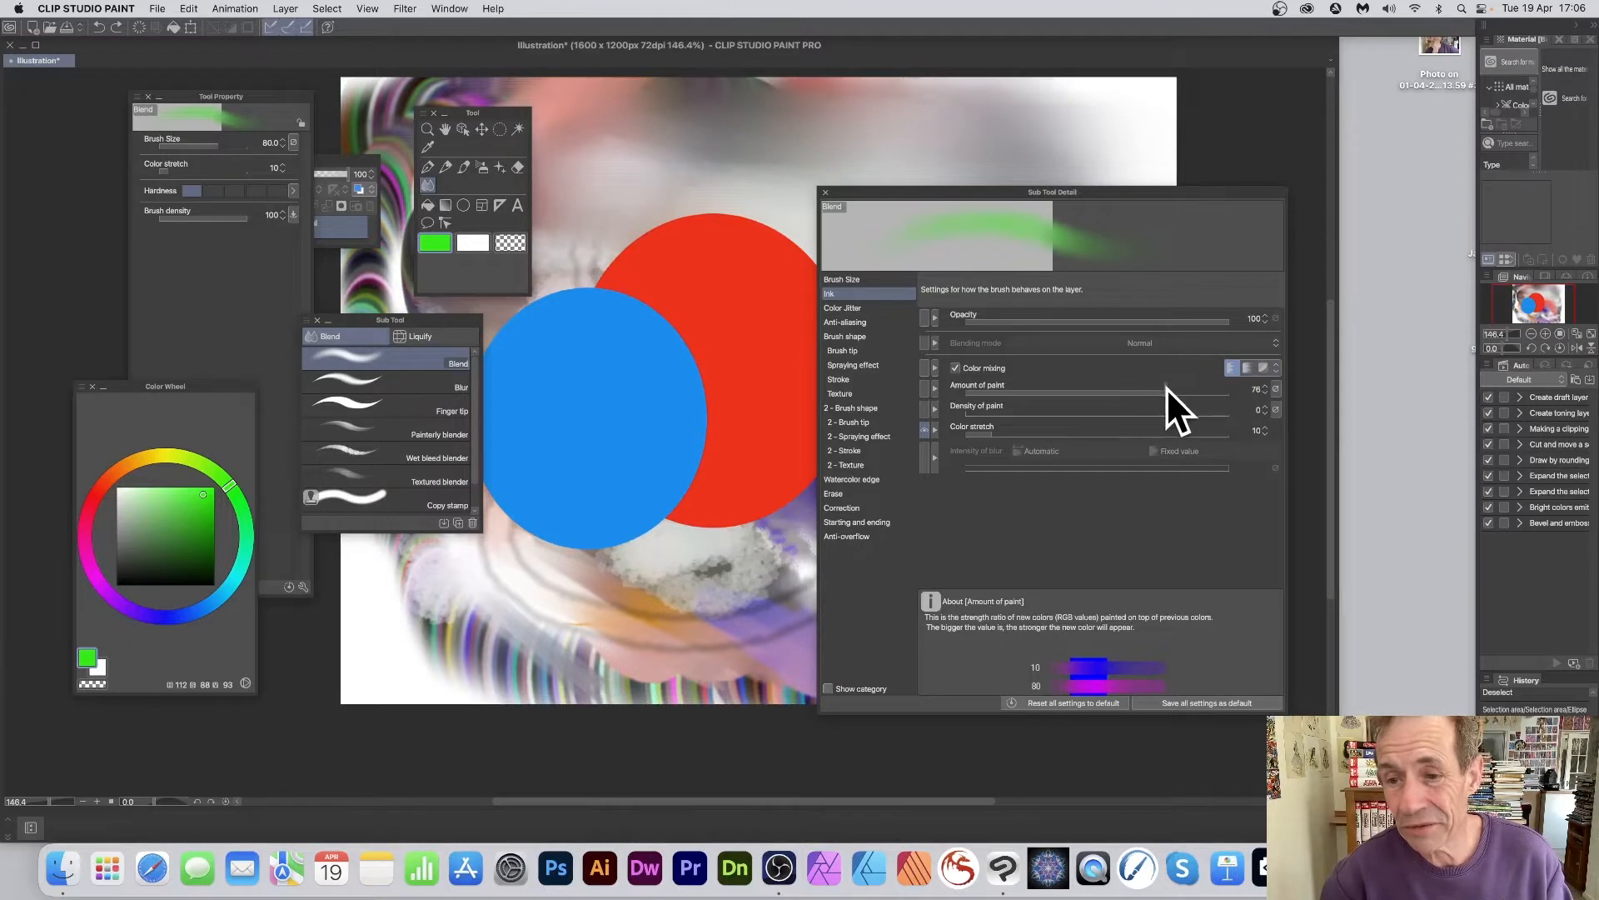
{"action": "left_click_drag", "start_coordinate": [1166, 388], "coordinate": [1167, 387]}
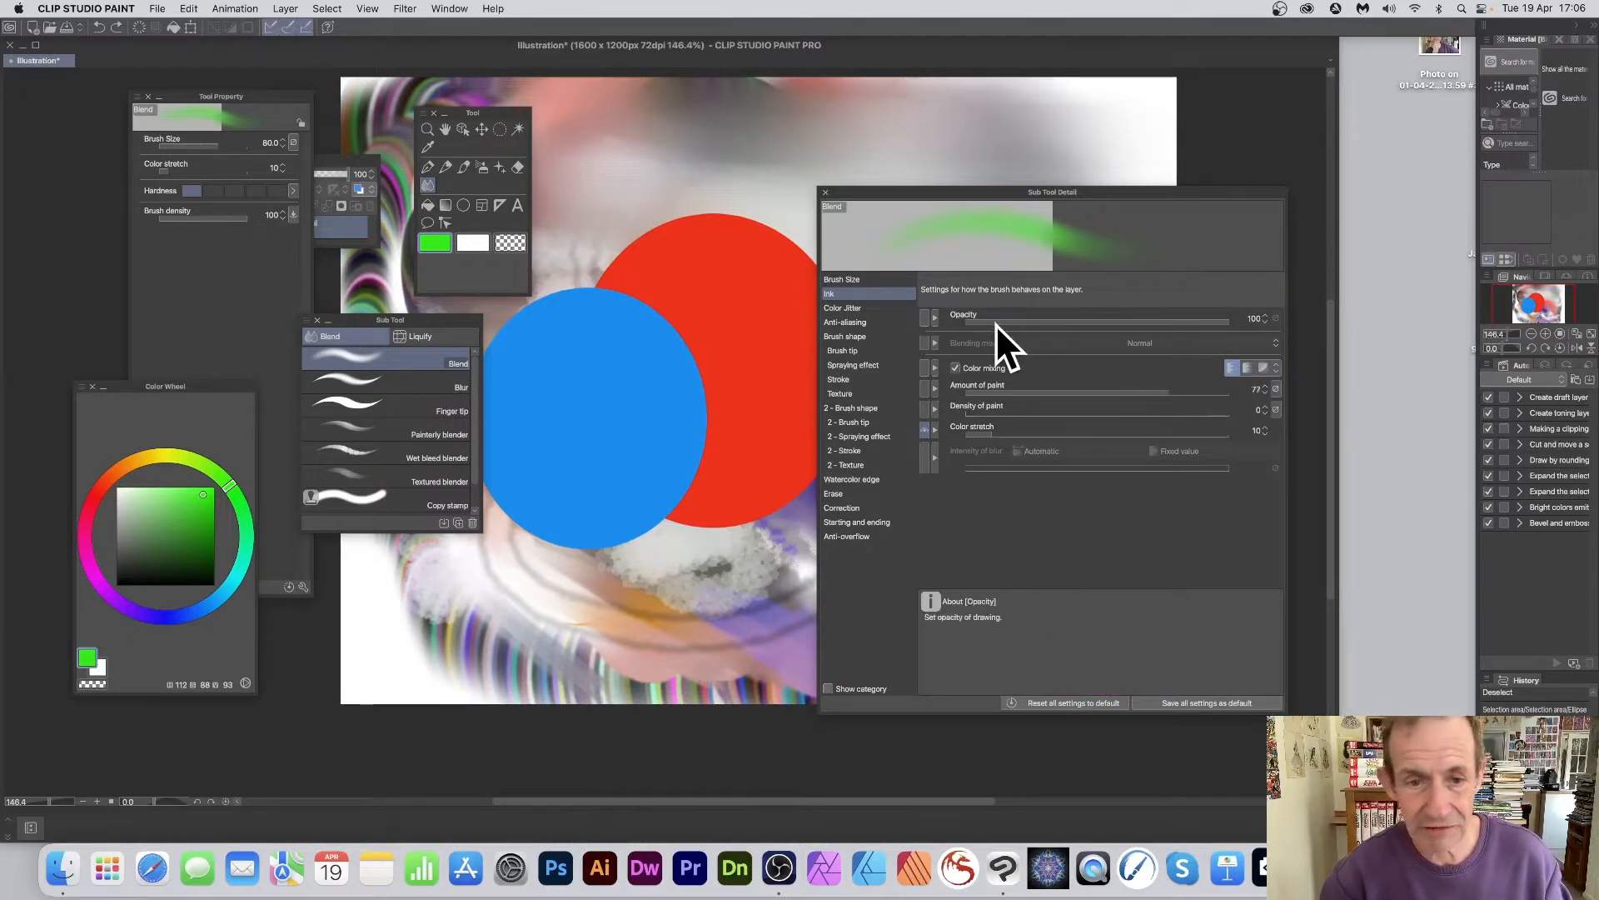
{"action": "mouse_move", "coordinate": [591, 287]}
{"action": "left_mouse_down"}
{"action": "mouse_move", "coordinate": [658, 309]}
{"action": "mouse_move", "coordinate": [696, 354]}
{"action": "mouse_move", "coordinate": [690, 388]}
{"action": "mouse_move", "coordinate": [706, 361]}
{"action": "left_mouse_up"}
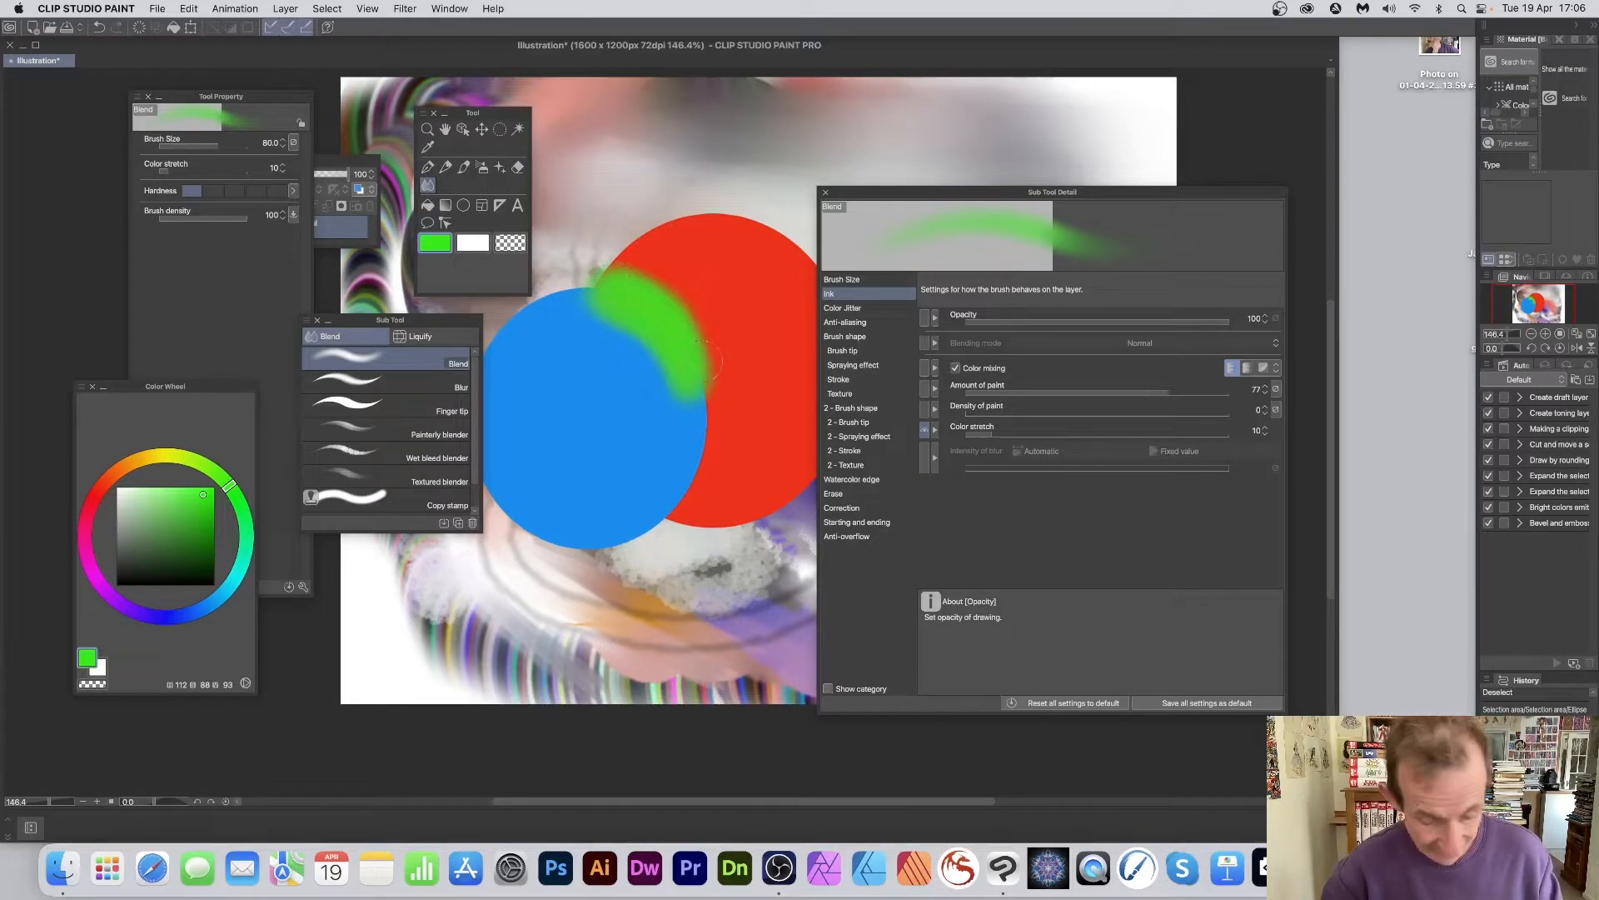
{"action": "key", "text": "super+z"}
Lower the Amount of paint to 22, test the blend on the circles' upper shared edge and undo the stroke.
{"action": "left_click", "coordinate": [1004, 390]}
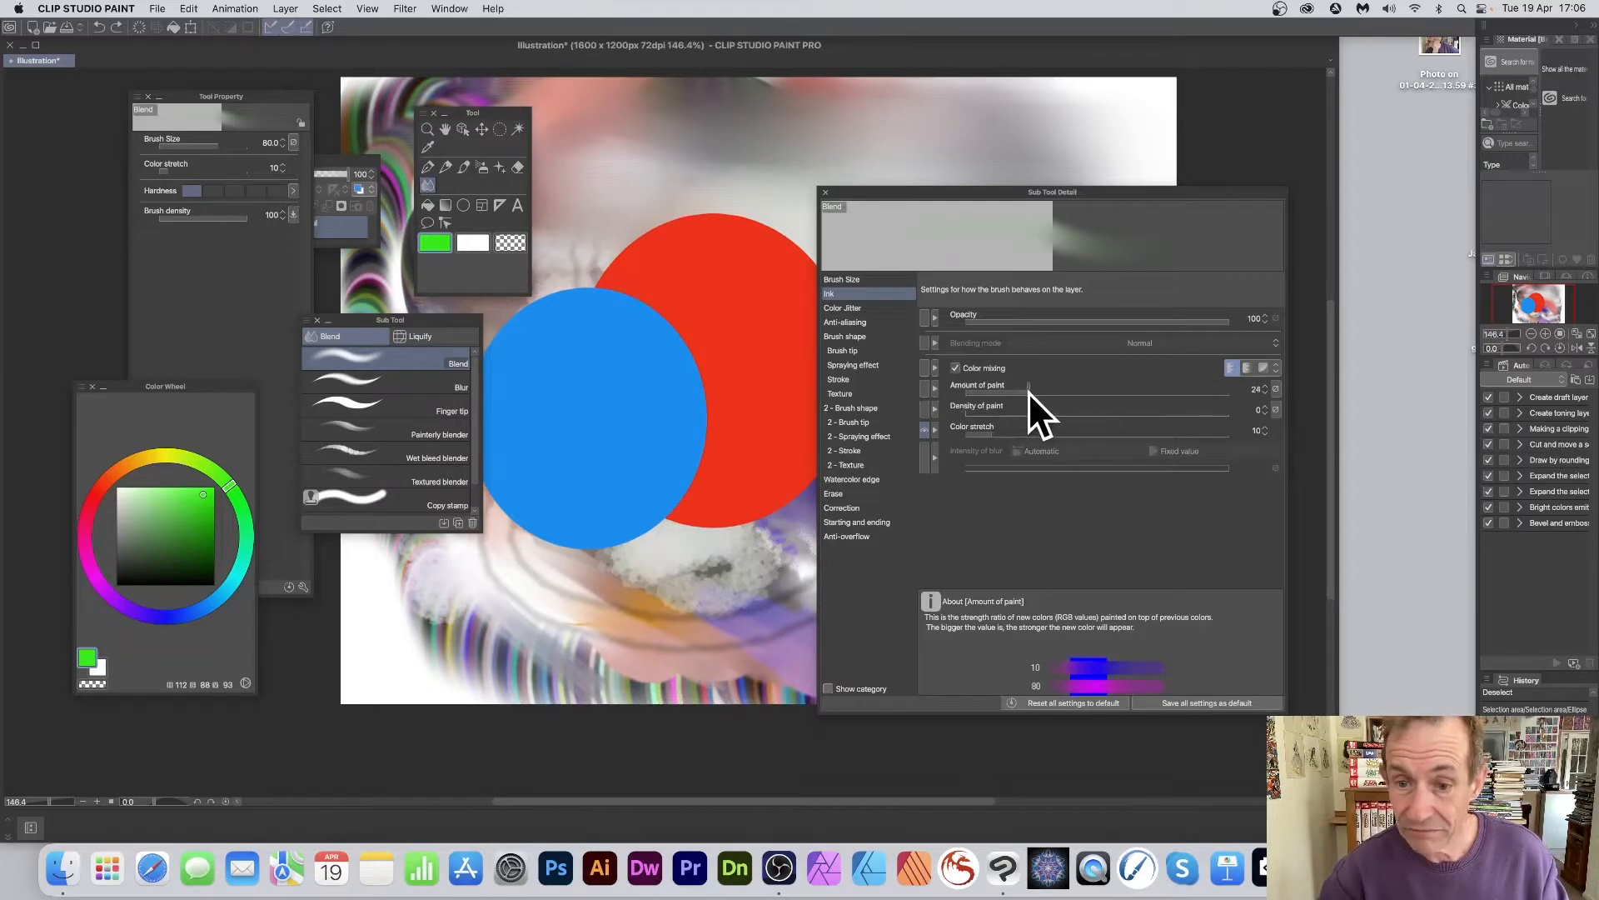
{"action": "mouse_move", "coordinate": [649, 293]}
{"action": "left_mouse_down"}
{"action": "mouse_move", "coordinate": [679, 333]}
{"action": "mouse_move", "coordinate": [617, 287]}
{"action": "mouse_move", "coordinate": [708, 370]}
{"action": "left_mouse_up"}
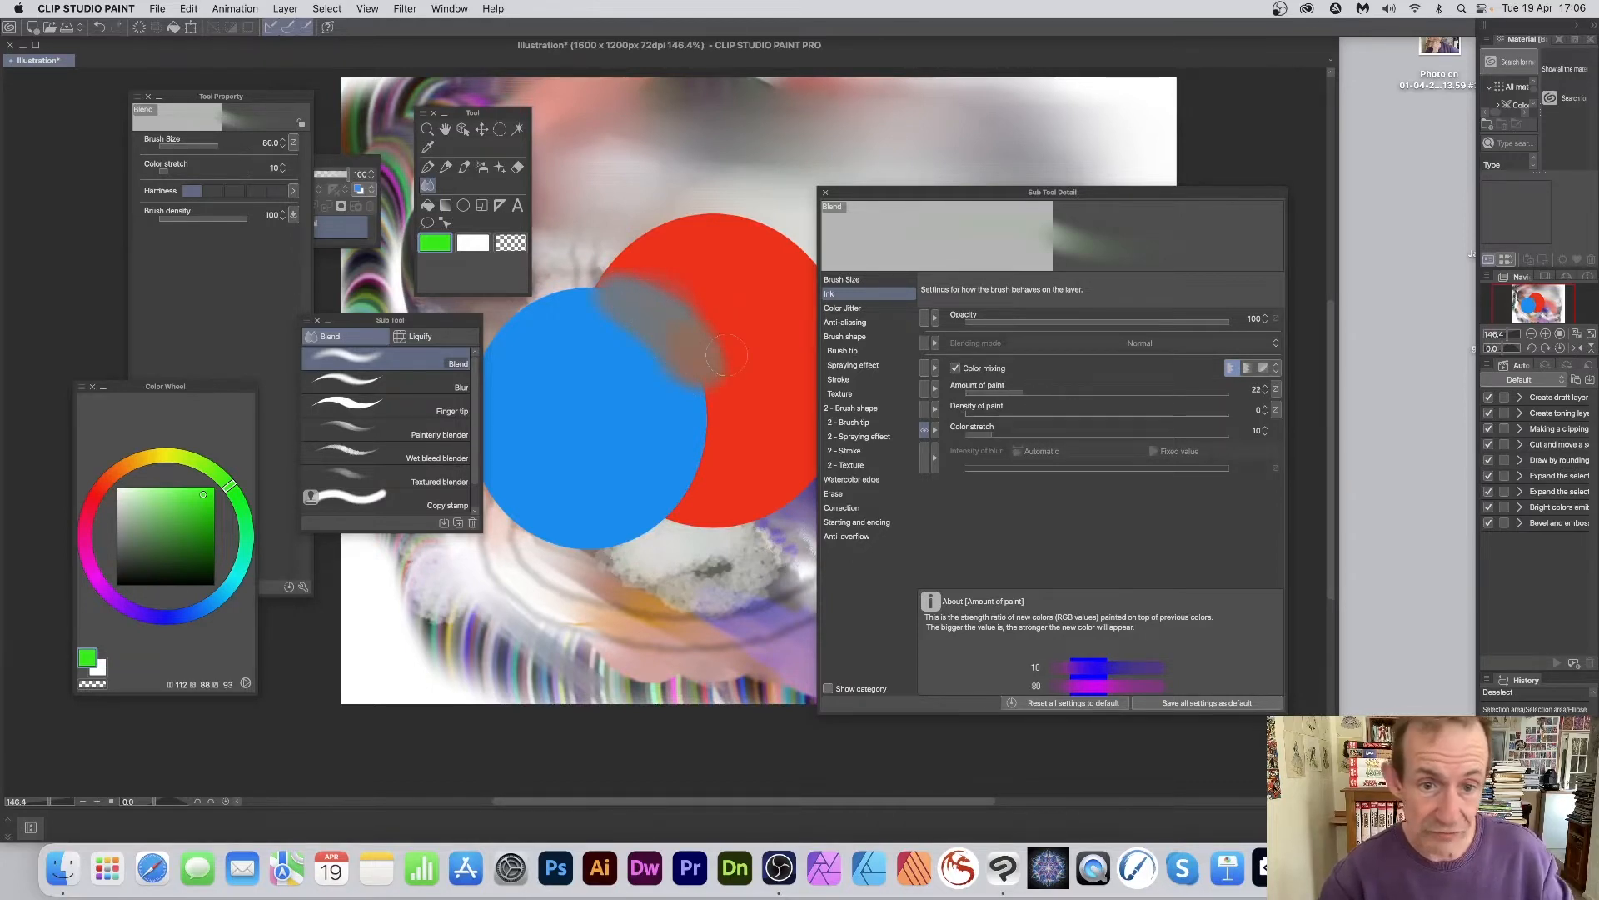
{"action": "key", "text": "super+z"}
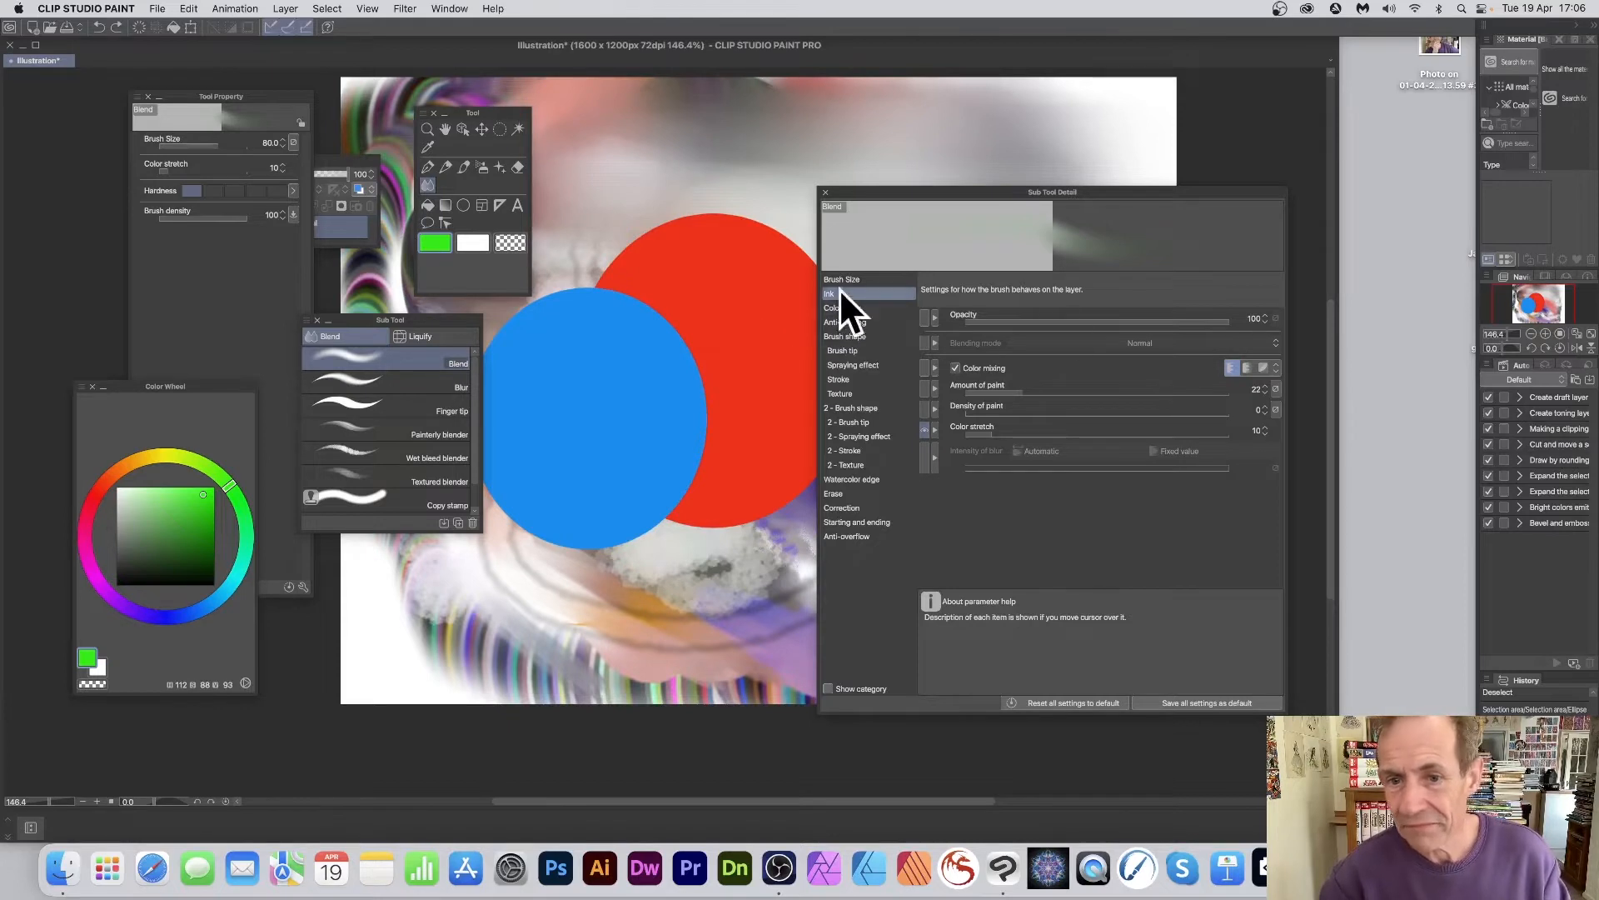
Set the Amount of paint to 0 and the Density of paint to 79, test a blend between the circles and undo it.
{"action": "mouse_move", "coordinate": [1051, 355]}
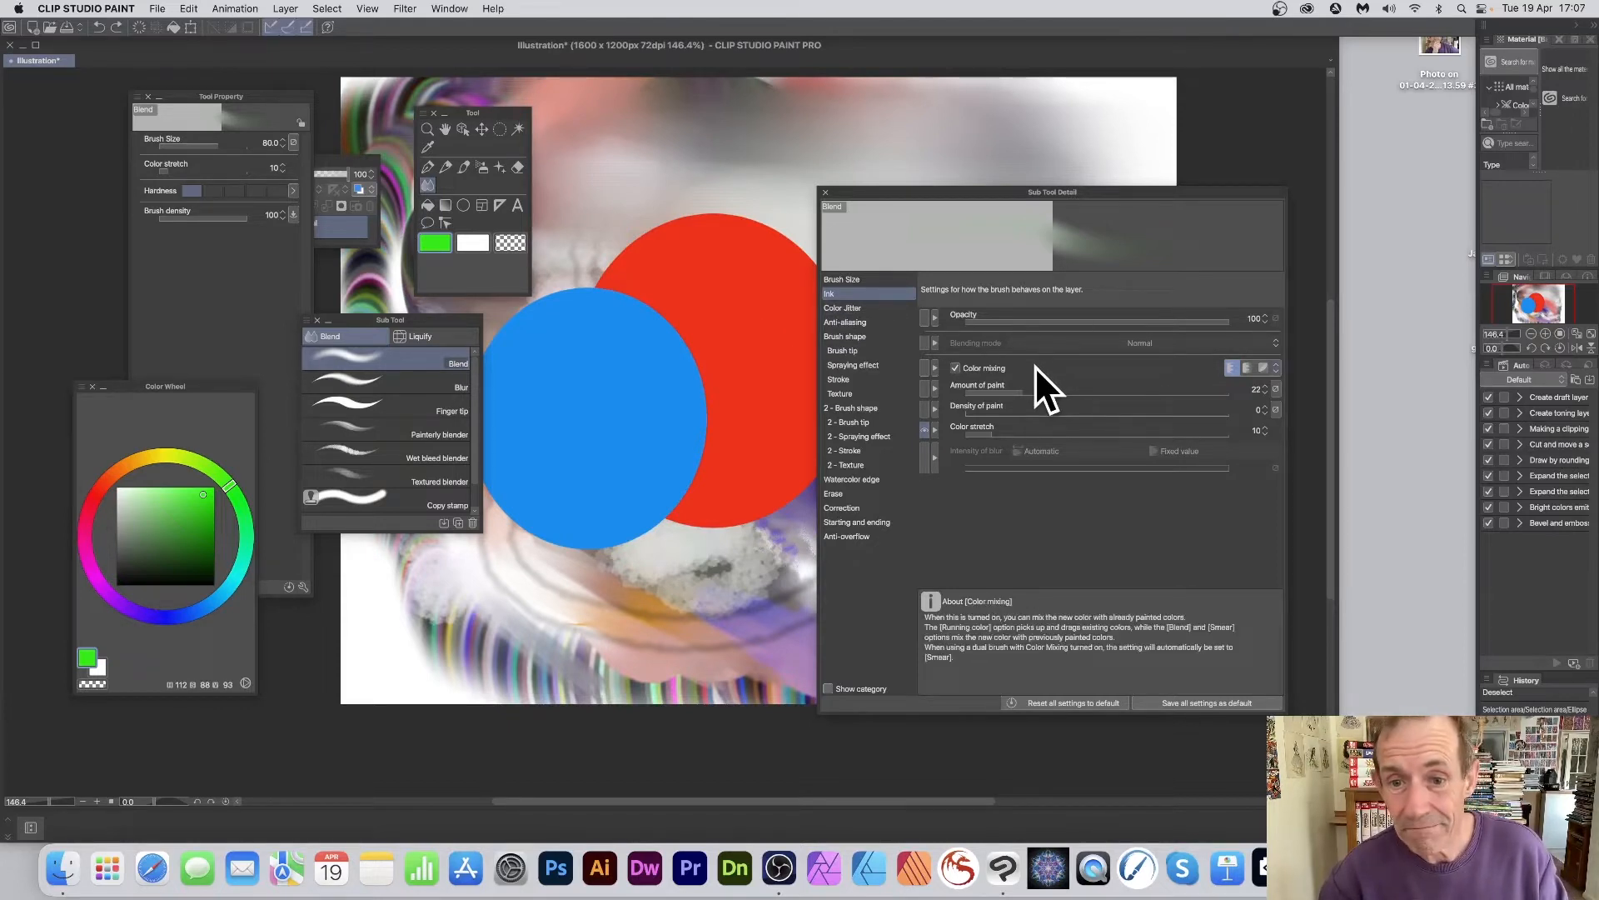
{"action": "mouse_move", "coordinate": [1041, 390]}
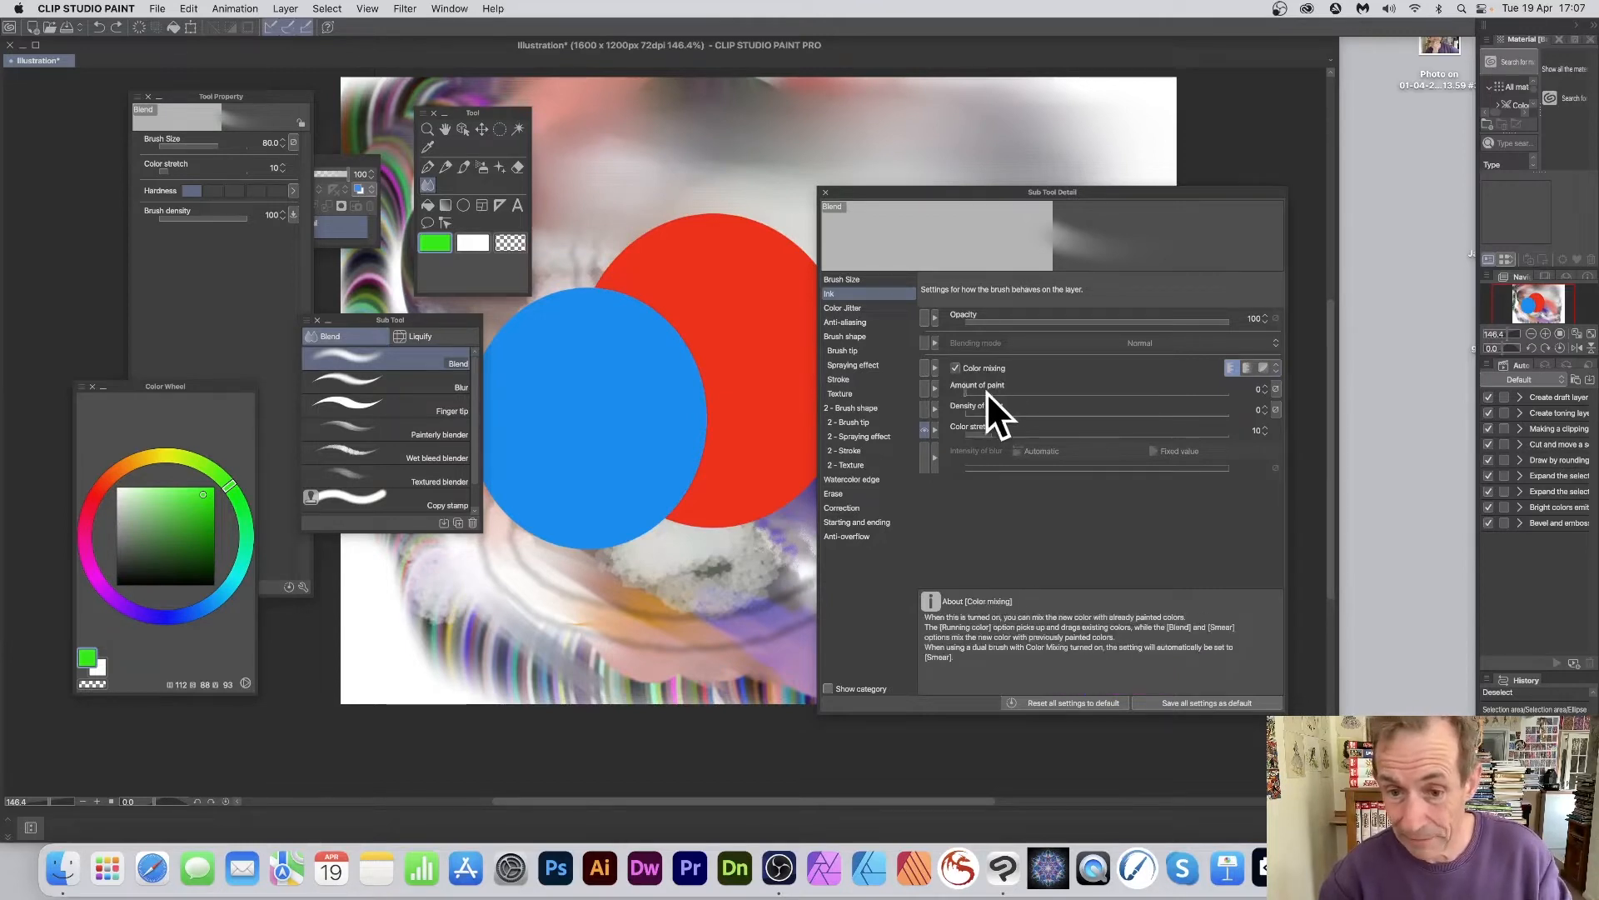
{"action": "mouse_move", "coordinate": [973, 412]}
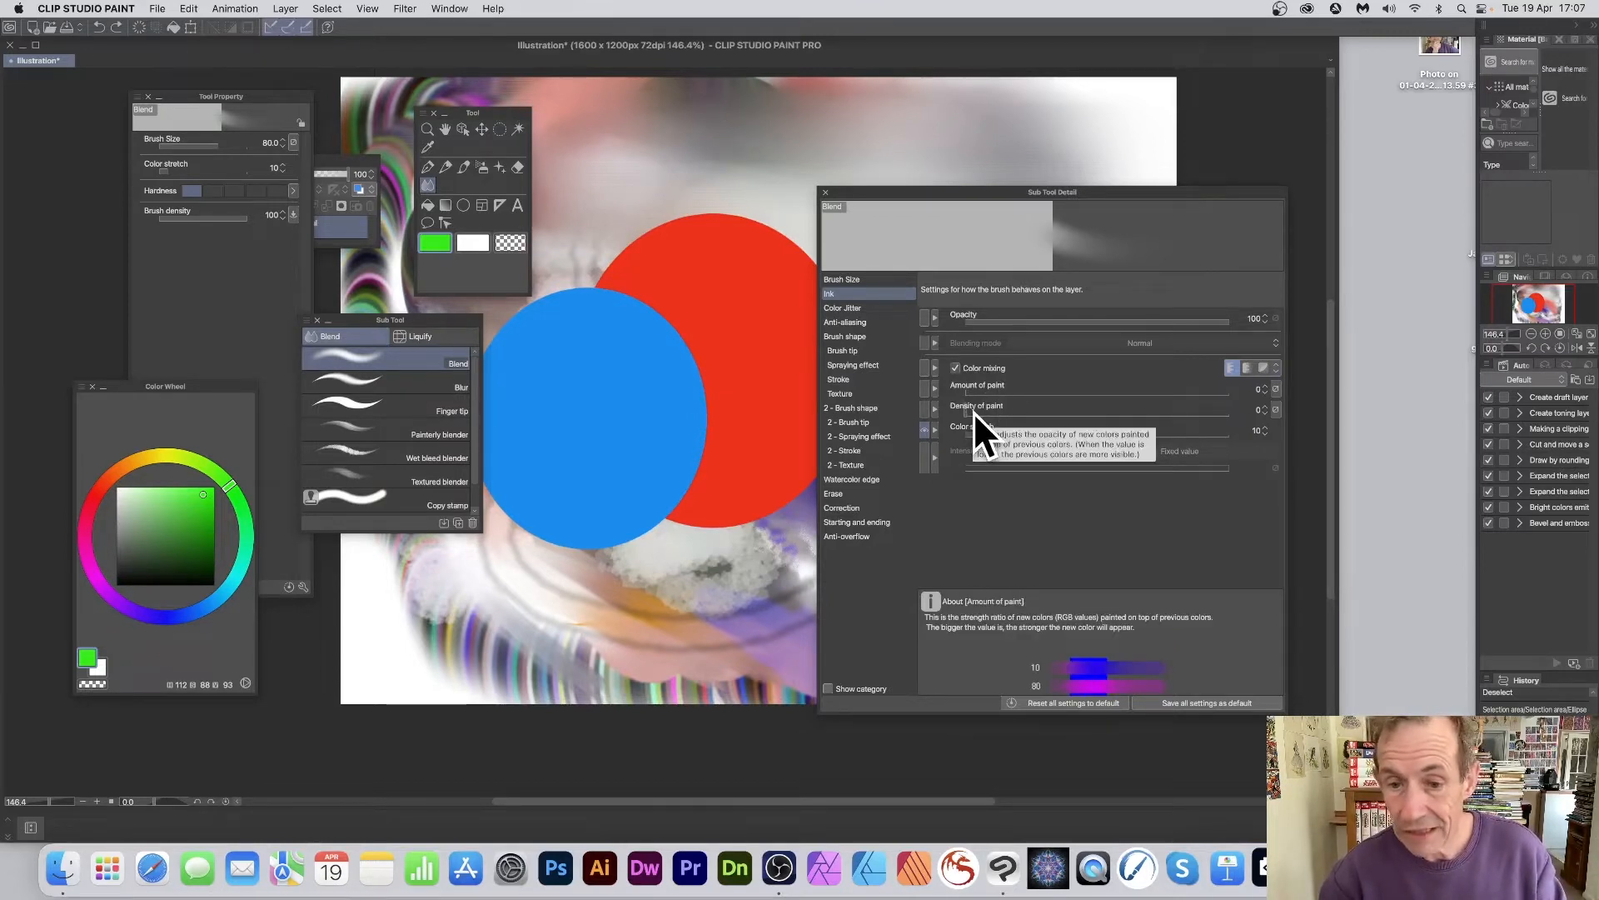
{"action": "left_click_drag", "start_coordinate": [982, 413], "coordinate": [1175, 415]}
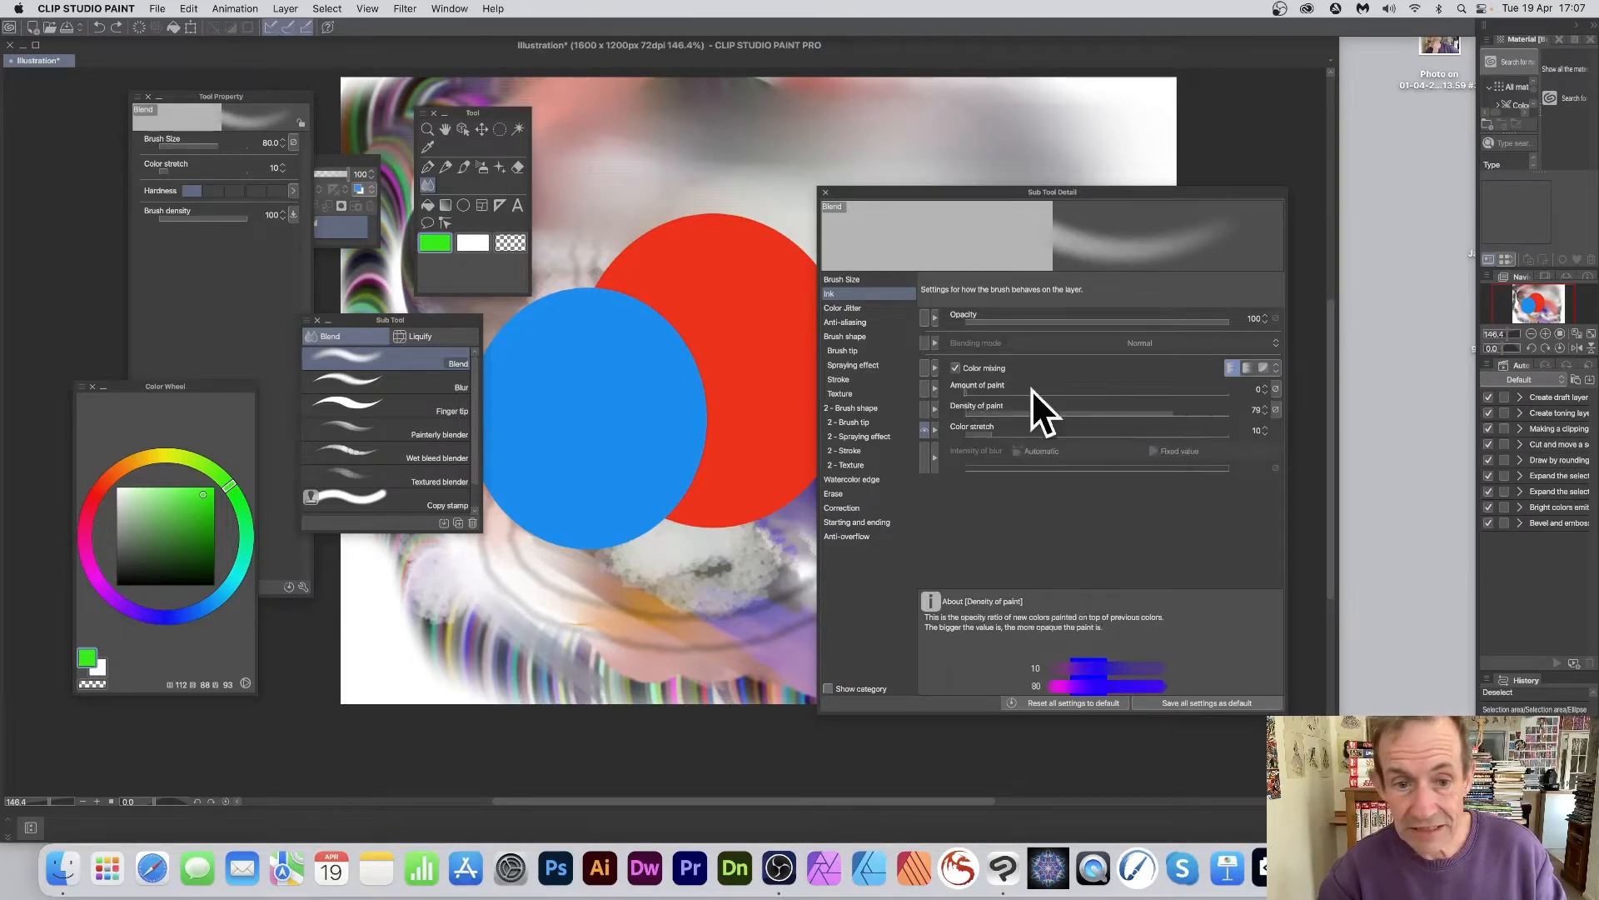
{"action": "mouse_move", "coordinate": [662, 310]}
{"action": "left_mouse_down"}
{"action": "mouse_move", "coordinate": [693, 371]}
{"action": "mouse_move", "coordinate": [646, 288]}
{"action": "mouse_move", "coordinate": [718, 379]}
{"action": "left_mouse_up"}
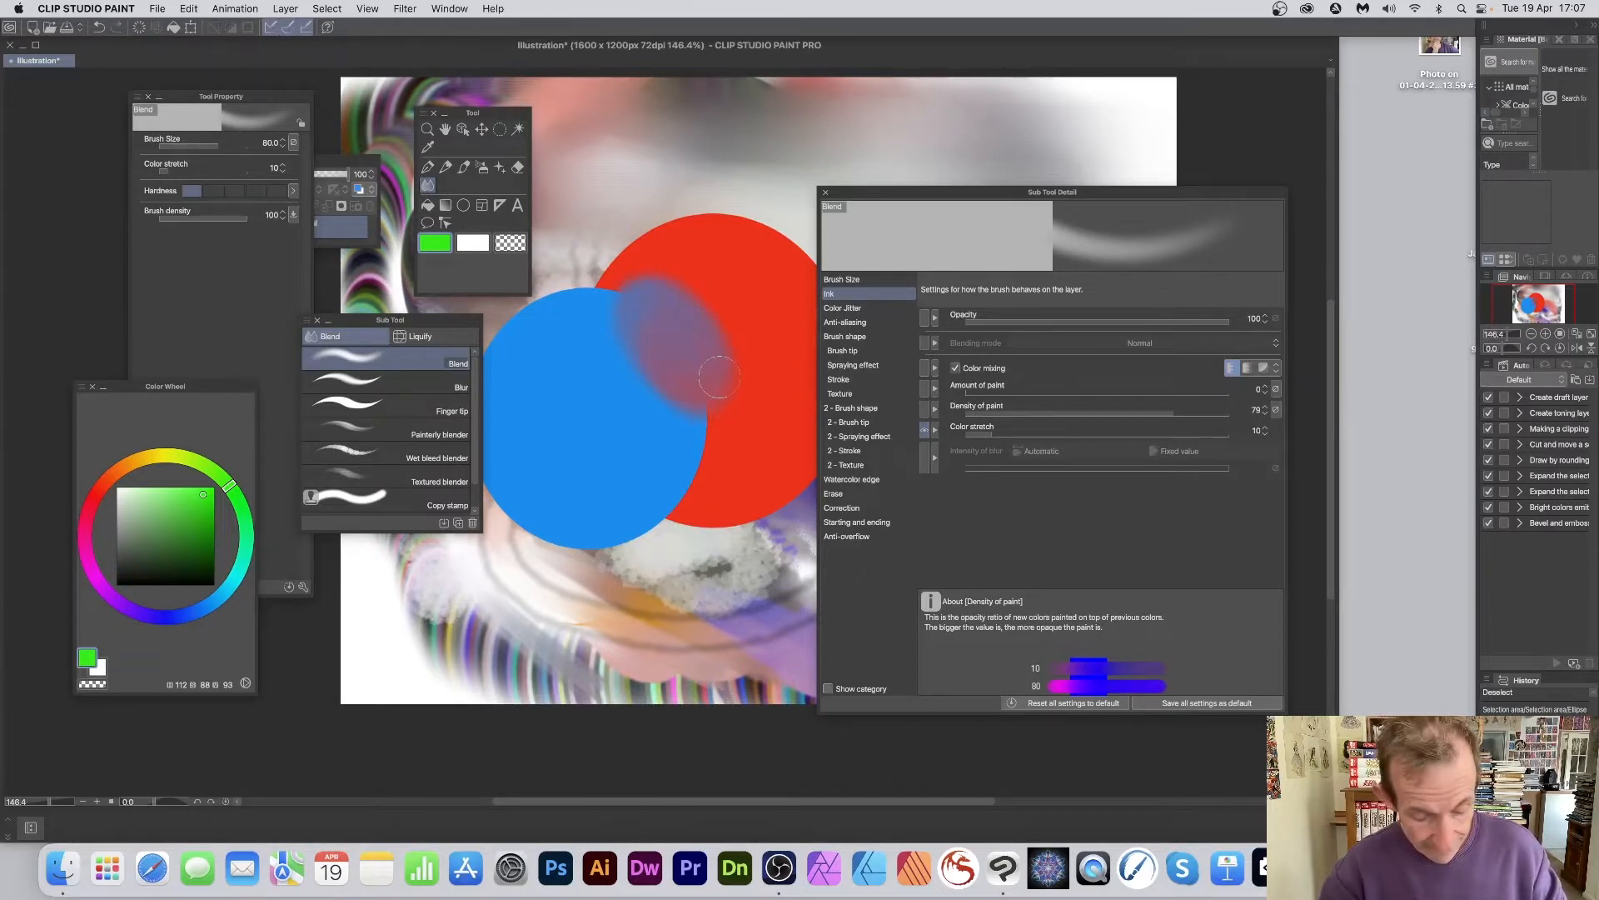
{"action": "key", "text": "super+z"}
Set the Density of paint to 0, repeat the test blend between the circles and undo it.
{"action": "left_click_drag", "start_coordinate": [1003, 409], "coordinate": [965, 411]}
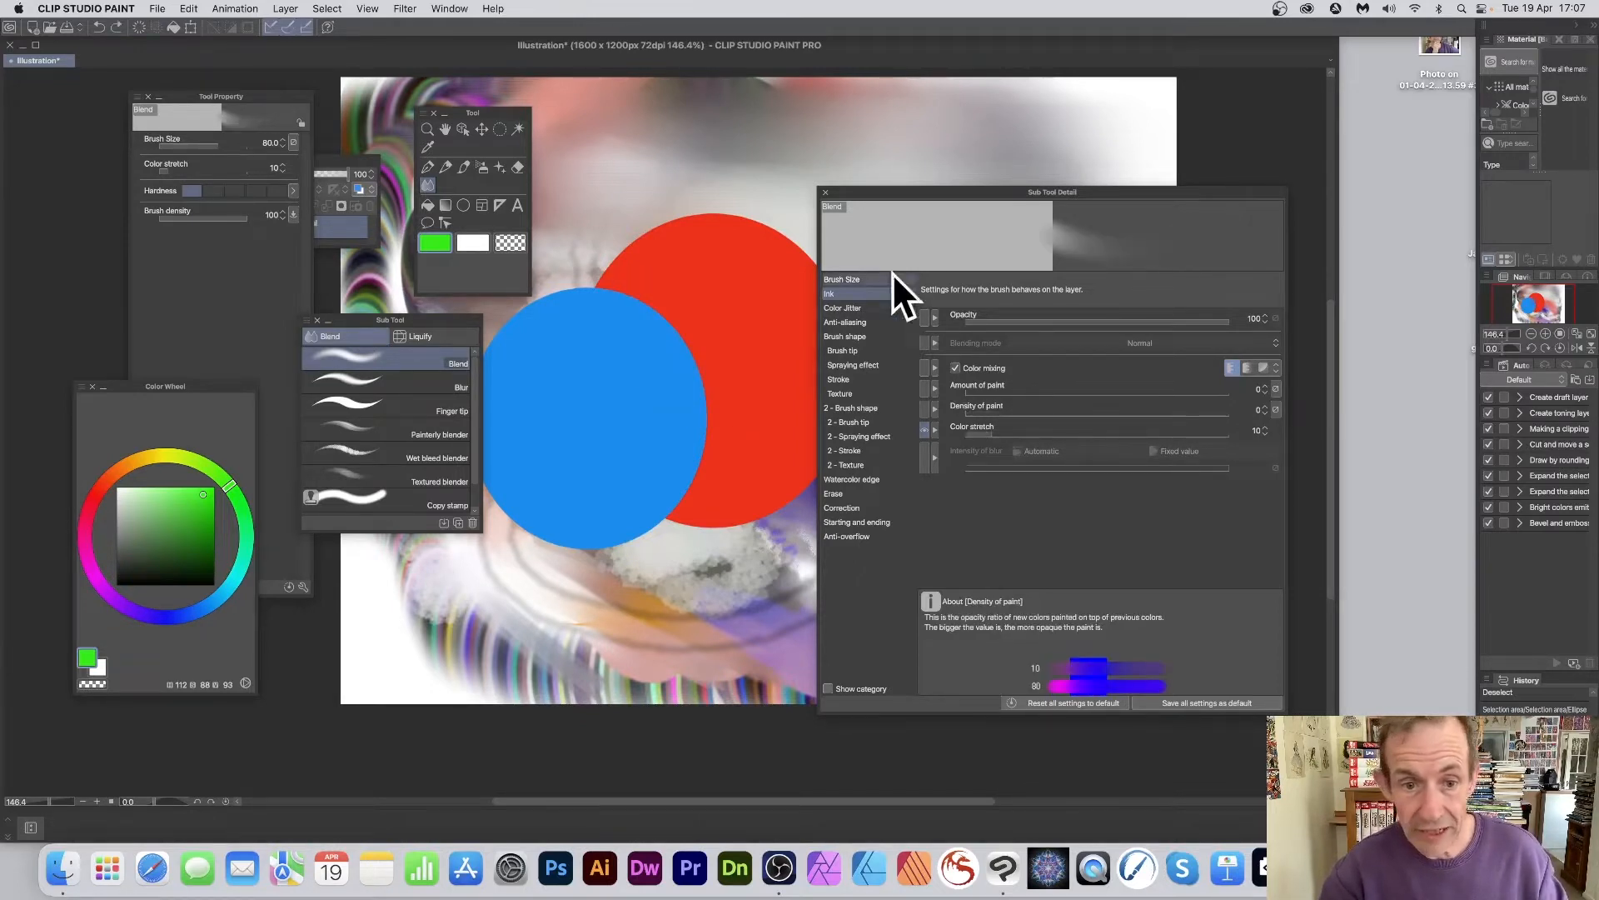
{"action": "left_click_drag", "start_coordinate": [629, 293], "coordinate": [701, 396]}
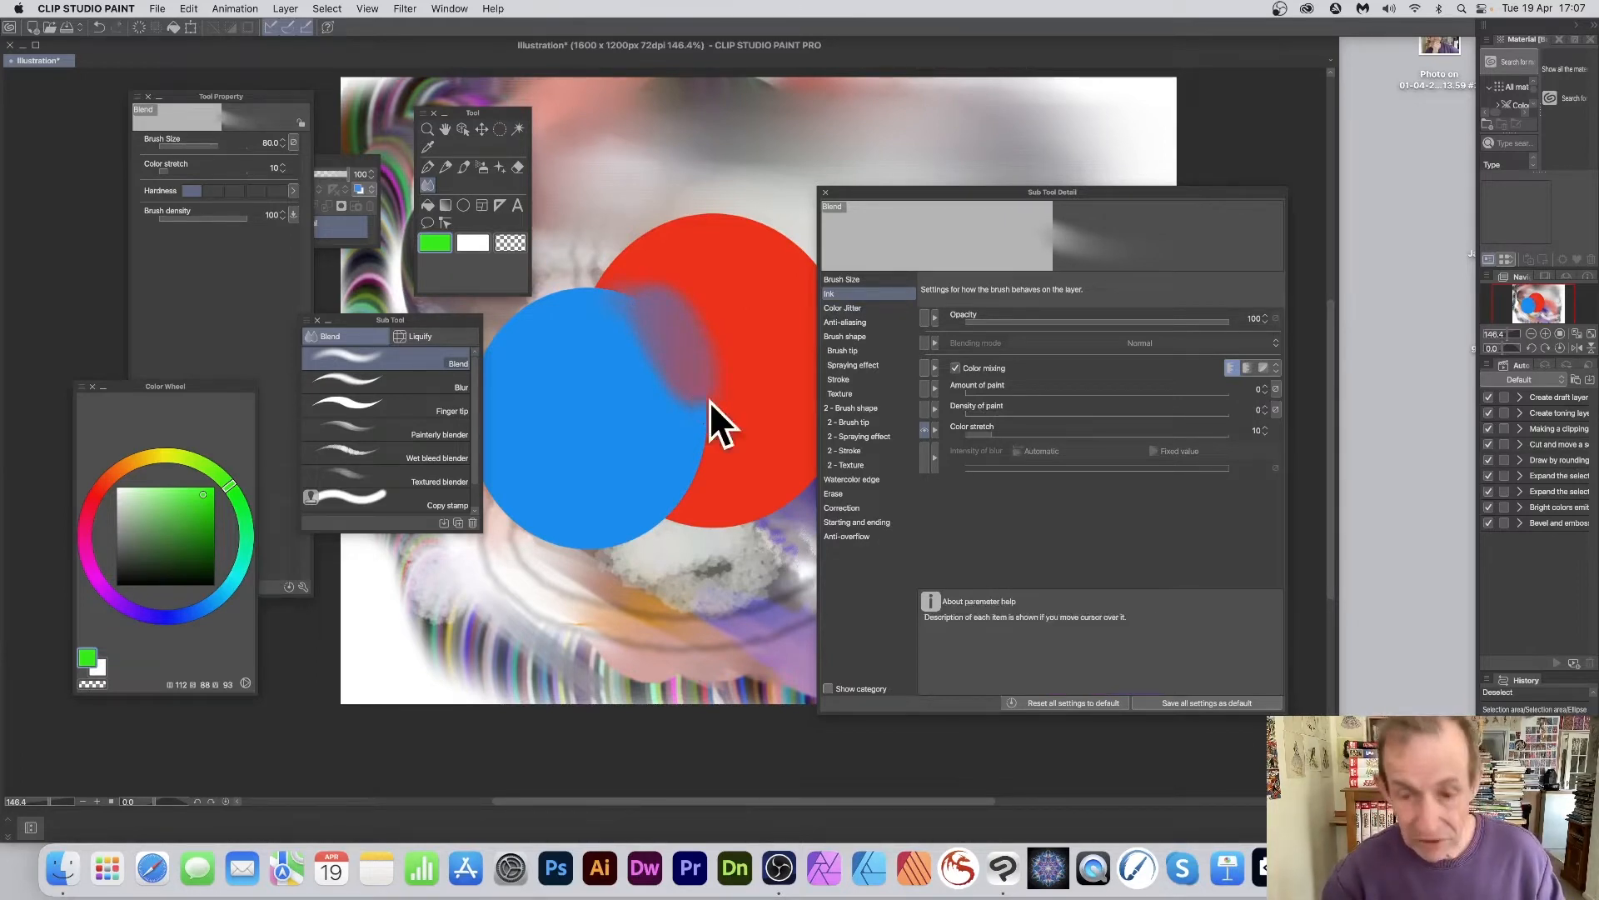
{"action": "key", "text": "super+z"}
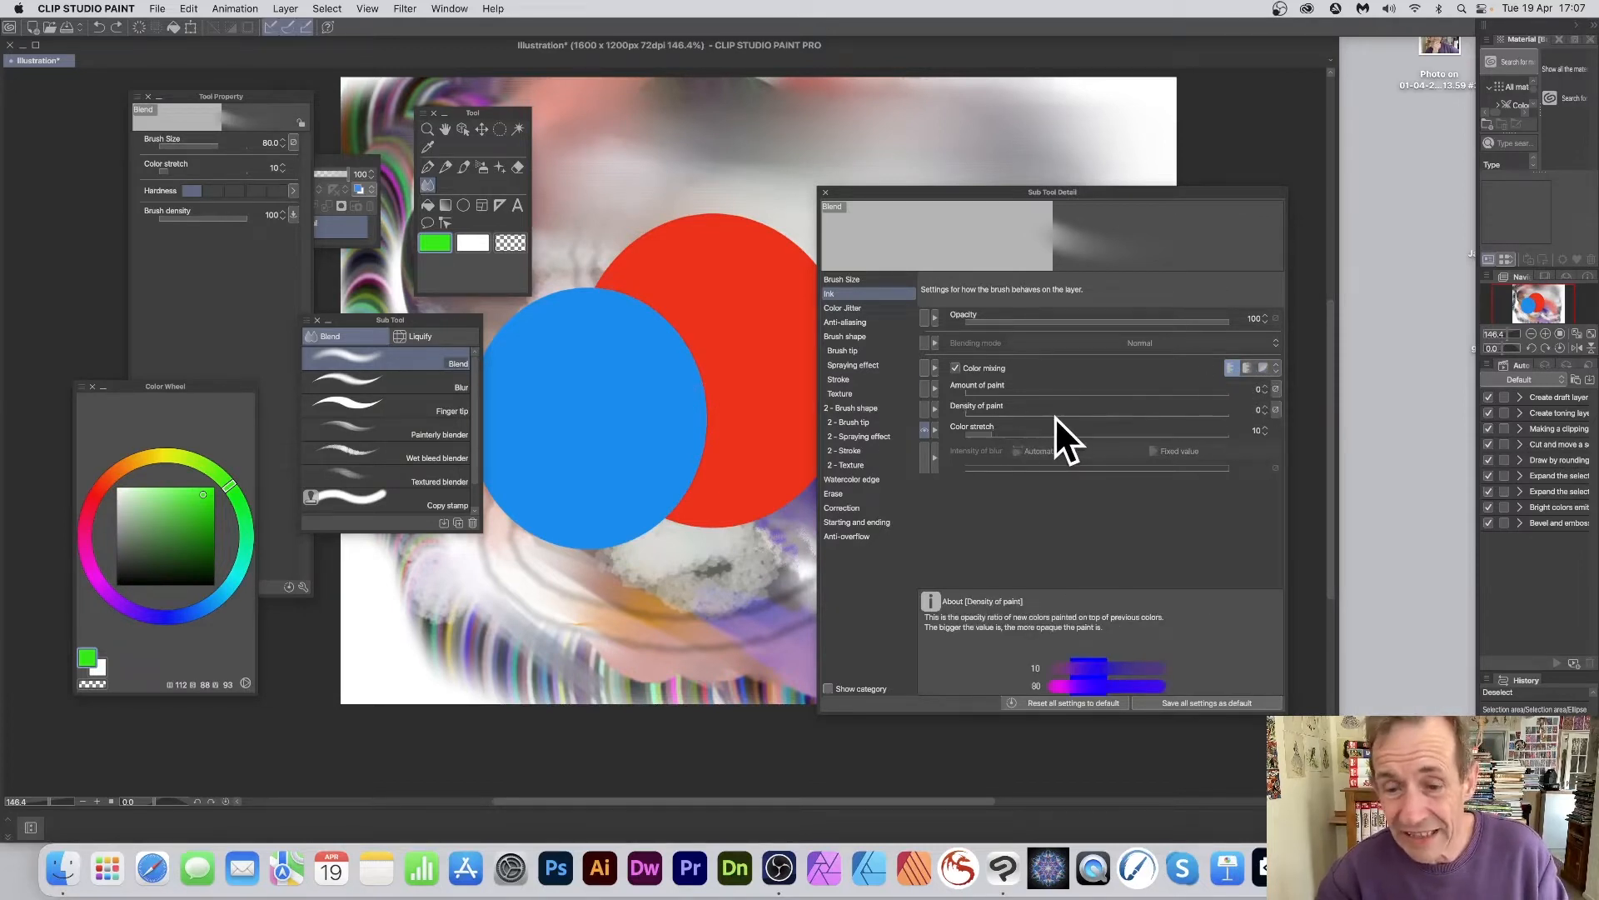
Raise the Density of paint to 100, test a stroke from the circles' shared edge toward the red circle's top and undo it.
{"action": "left_click_drag", "start_coordinate": [1206, 412], "coordinate": [1256, 413]}
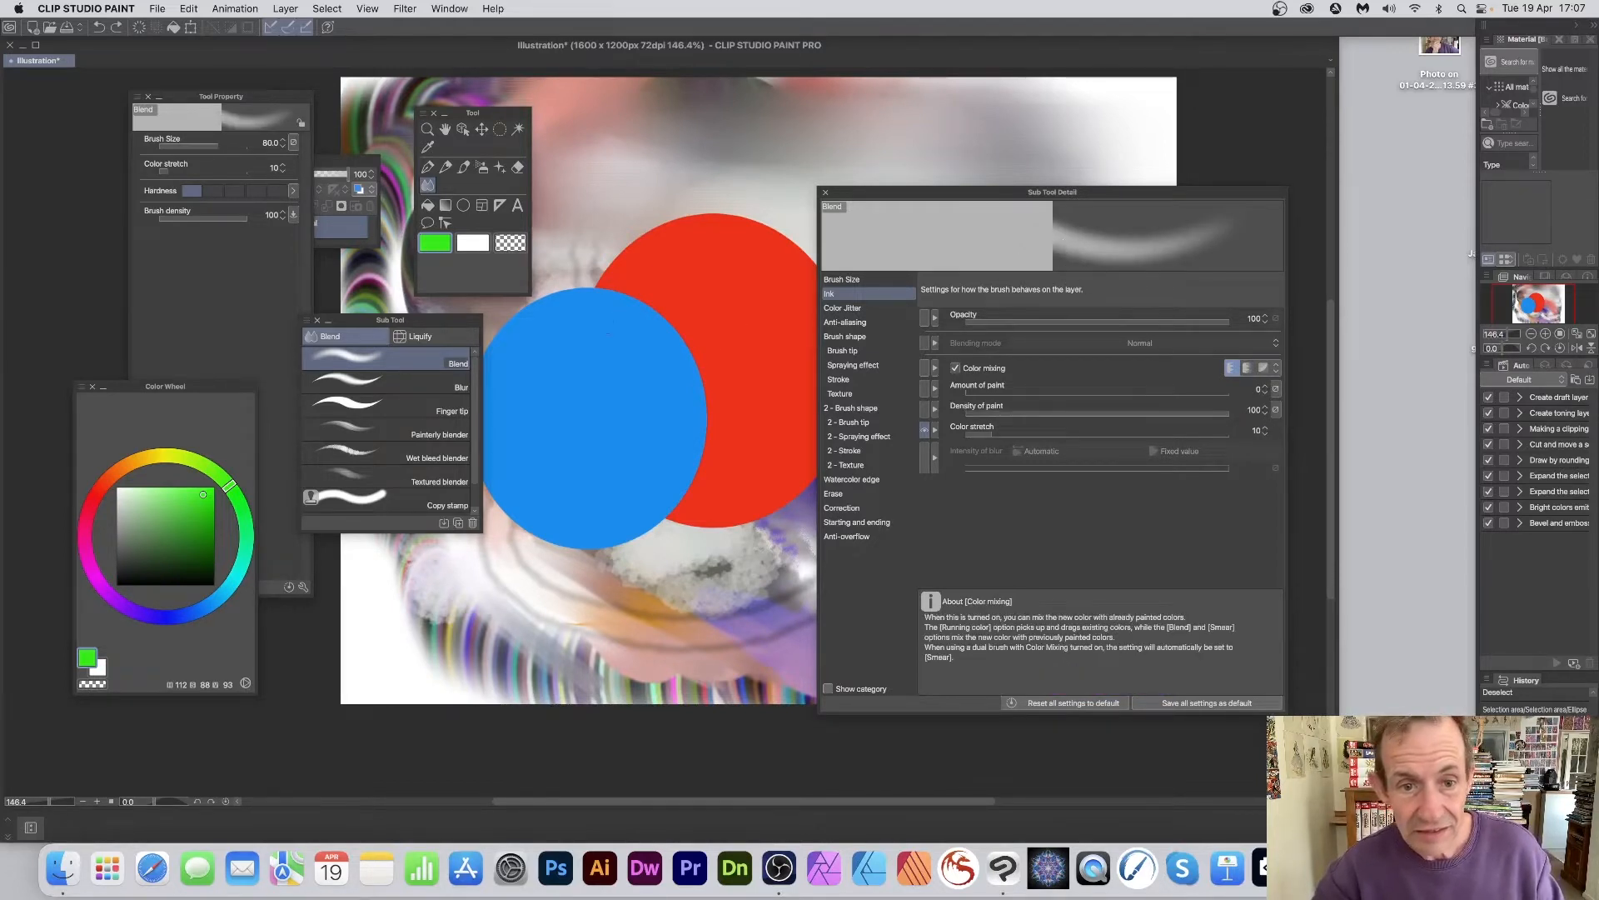
{"action": "mouse_move", "coordinate": [620, 300]}
{"action": "left_mouse_down"}
{"action": "mouse_move", "coordinate": [662, 321]}
{"action": "mouse_move", "coordinate": [583, 266]}
{"action": "mouse_move", "coordinate": [744, 230]}
{"action": "left_mouse_up"}
{"action": "key", "text": "super+z"}
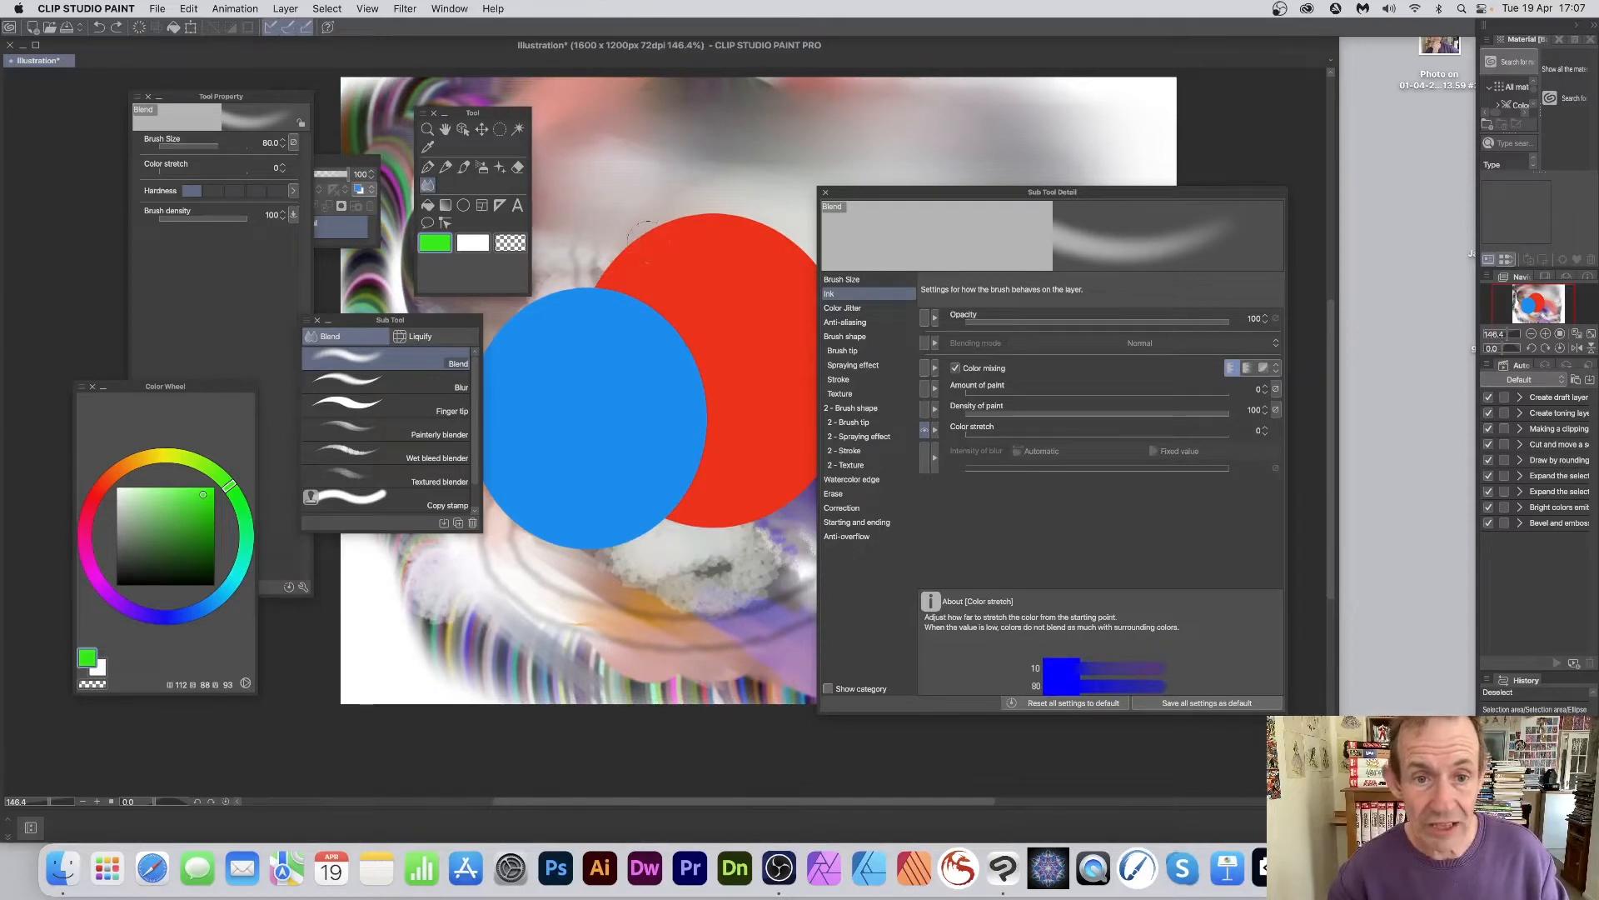
Set Color stretch to 0, test blending the red circle's upper edge into the background and undo the strokes.
{"action": "mouse_move", "coordinate": [641, 228]}
{"action": "left_mouse_down"}
{"action": "mouse_move", "coordinate": [670, 215]}
{"action": "mouse_move", "coordinate": [643, 223]}
{"action": "mouse_move", "coordinate": [764, 226]}
{"action": "mouse_move", "coordinate": [686, 225]}
{"action": "mouse_move", "coordinate": [756, 231]}
{"action": "mouse_move", "coordinate": [709, 245]}
{"action": "left_mouse_up"}
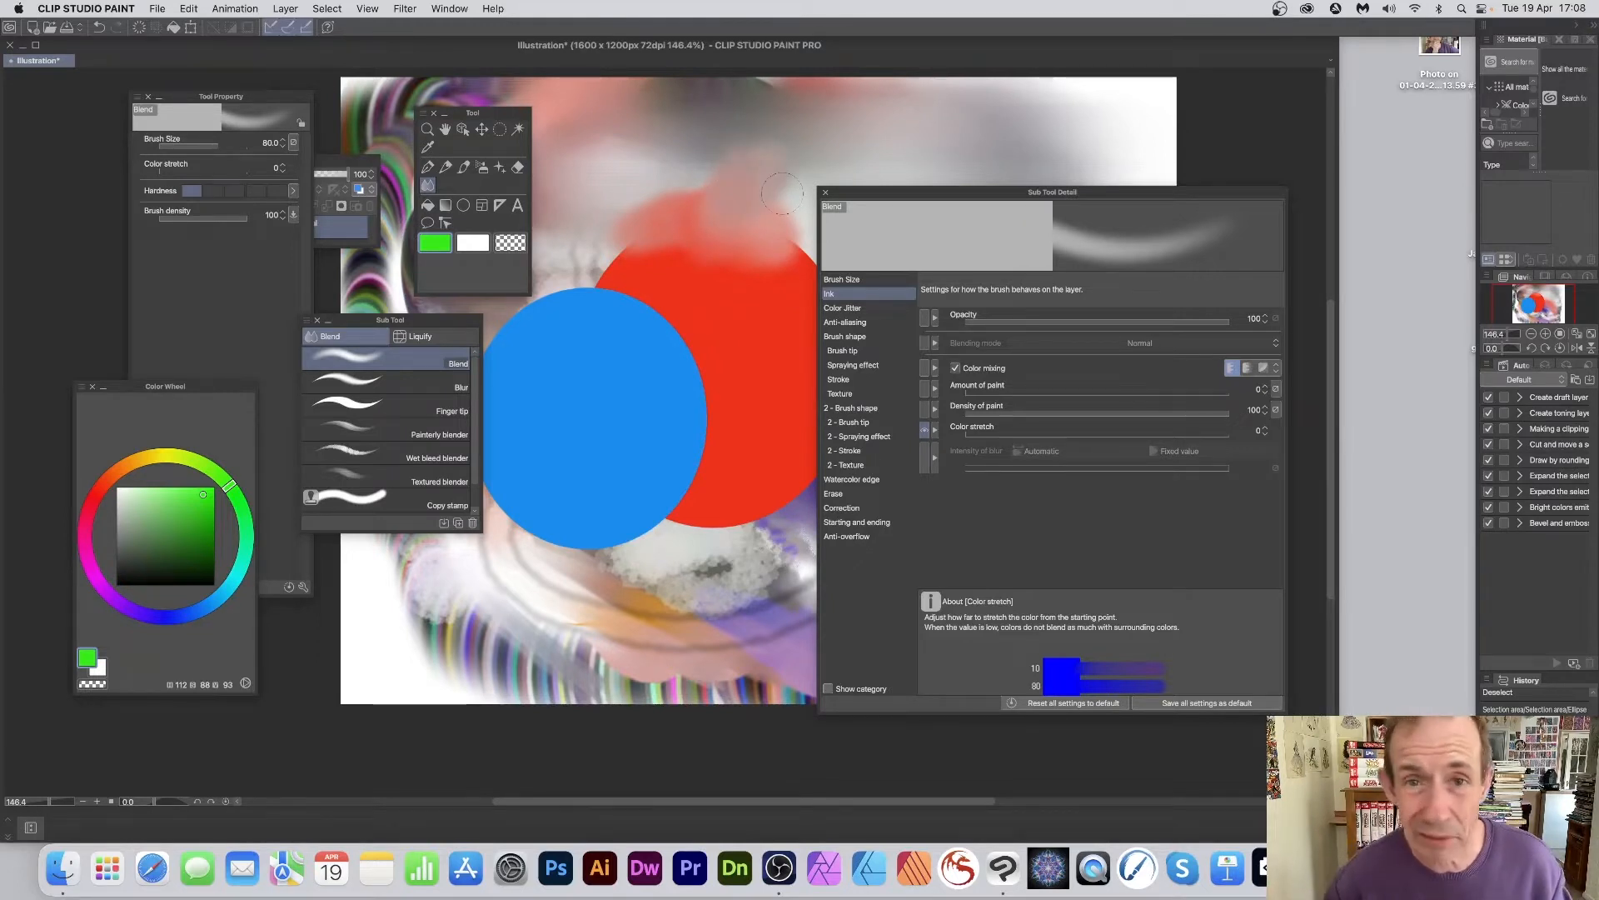
{"action": "key", "text": "super+z"}
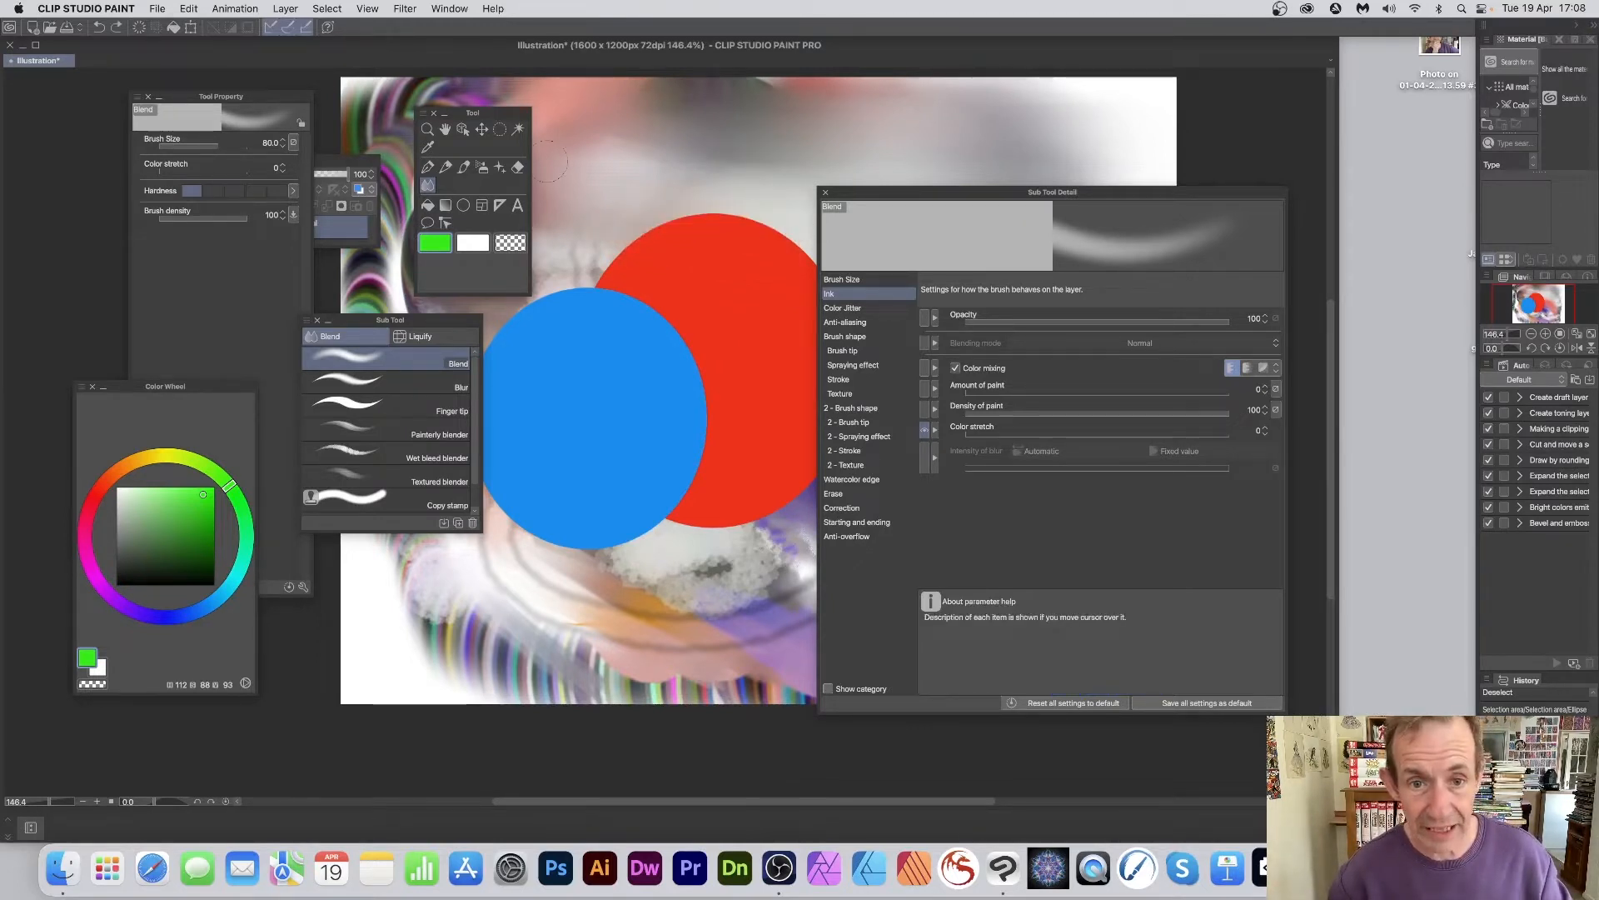
{"action": "left_click_drag", "start_coordinate": [718, 233], "coordinate": [779, 154]}
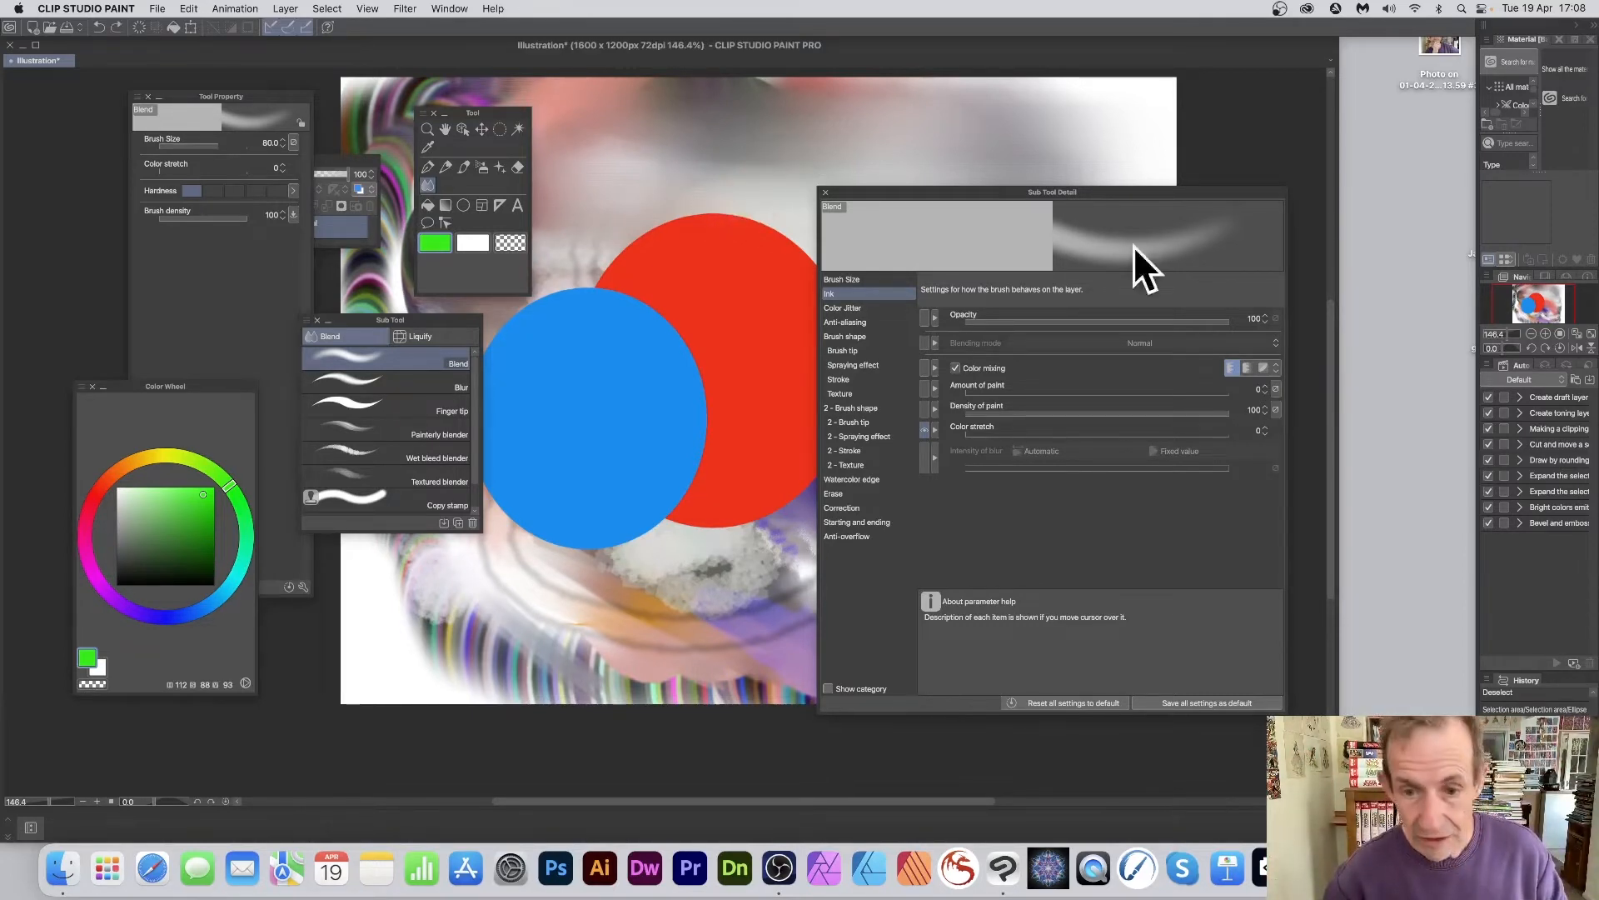
Set Color stretch to 70, test smearing the red circle's upper edge into the background and undo the strokes.
{"action": "left_click_drag", "start_coordinate": [971, 431], "coordinate": [1133, 437]}
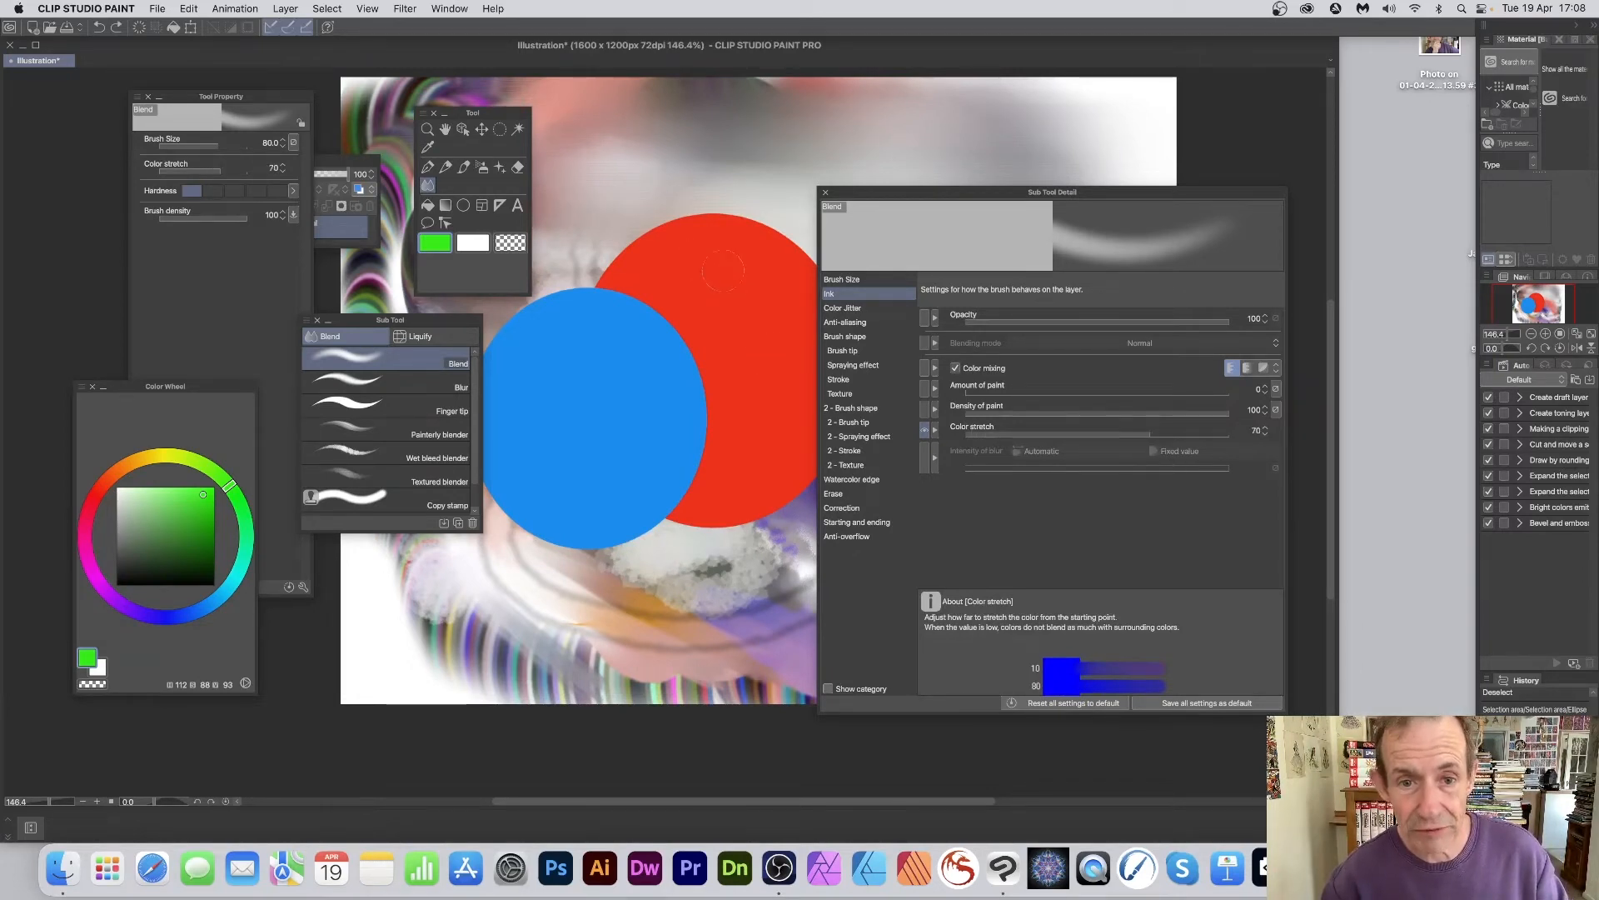
{"action": "mouse_move", "coordinate": [700, 235]}
{"action": "left_mouse_down"}
{"action": "mouse_move", "coordinate": [587, 150]}
{"action": "mouse_move", "coordinate": [781, 112]}
{"action": "mouse_move", "coordinate": [888, 129]}
{"action": "left_mouse_up"}
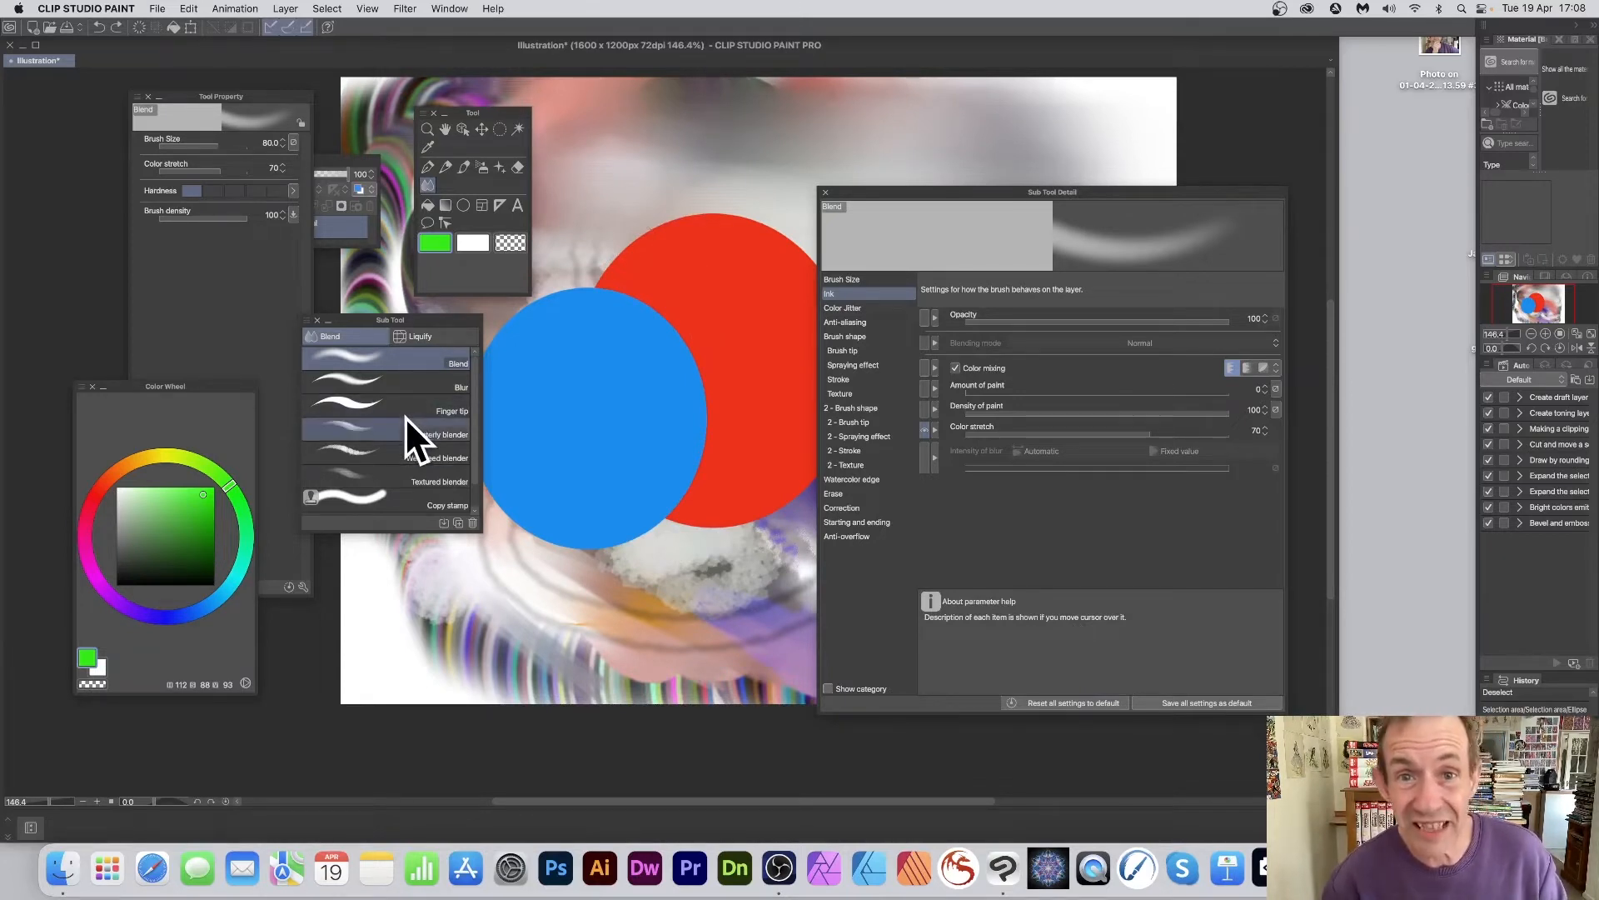
{"action": "mouse_move", "coordinate": [677, 263]}
{"action": "left_mouse_down"}
{"action": "mouse_move", "coordinate": [660, 231]}
{"action": "mouse_move", "coordinate": [674, 263]}
{"action": "mouse_move", "coordinate": [682, 158]}
{"action": "mouse_move", "coordinate": [655, 232]}
{"action": "mouse_move", "coordinate": [770, 136]}
{"action": "mouse_move", "coordinate": [907, 138]}
{"action": "mouse_move", "coordinate": [835, 150]}
{"action": "mouse_move", "coordinate": [710, 223]}
{"action": "left_mouse_up"}
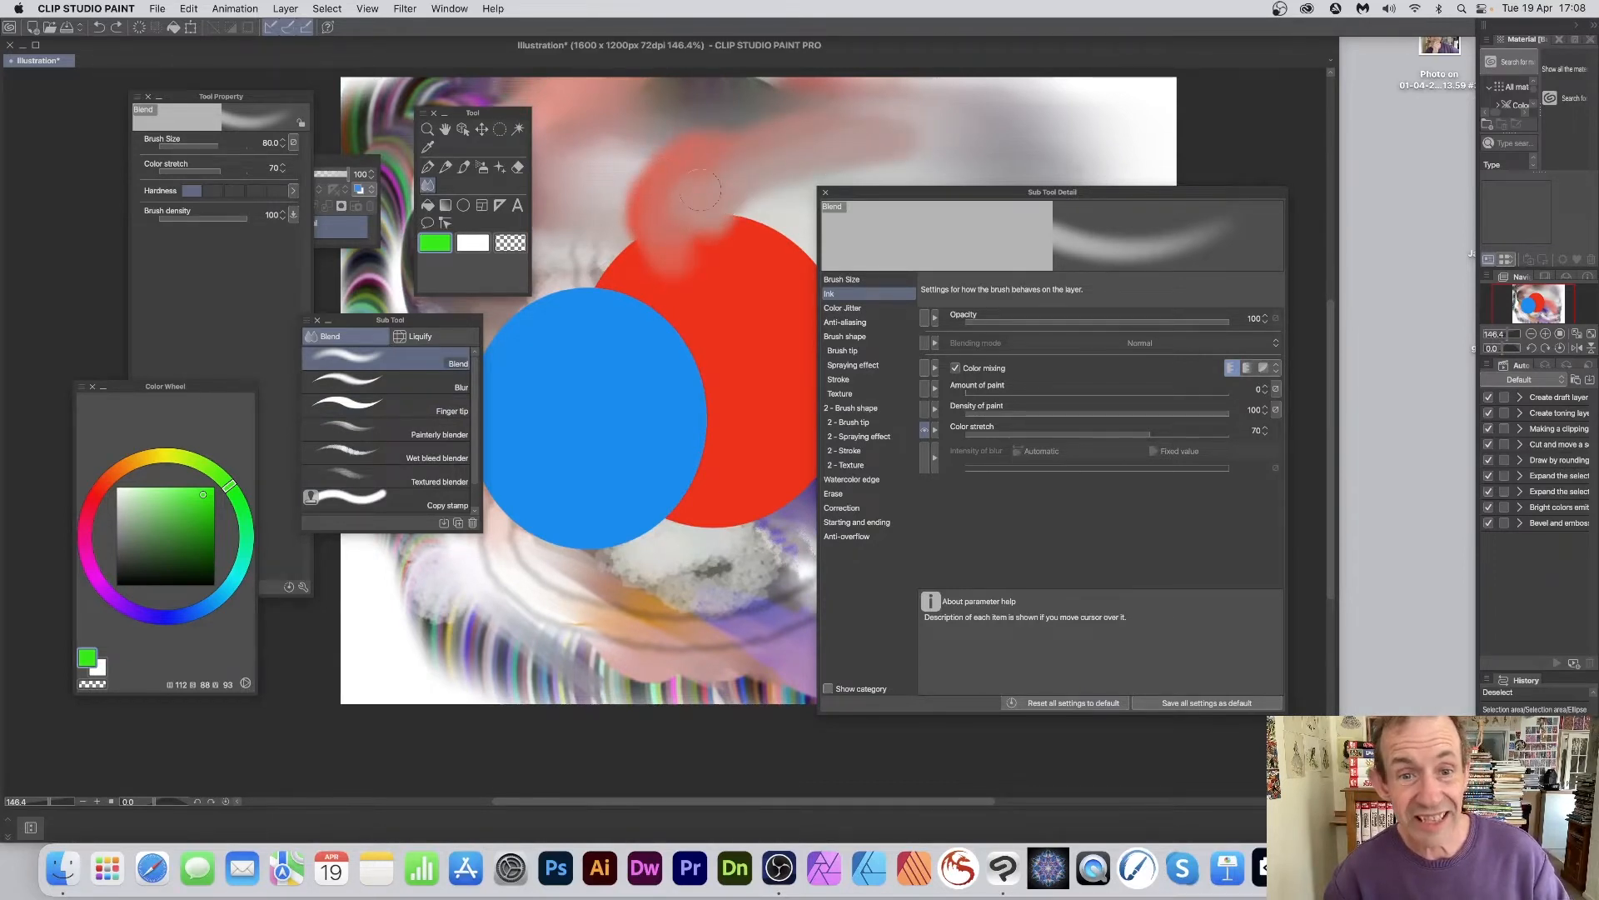
{"action": "key", "text": "super+z"}
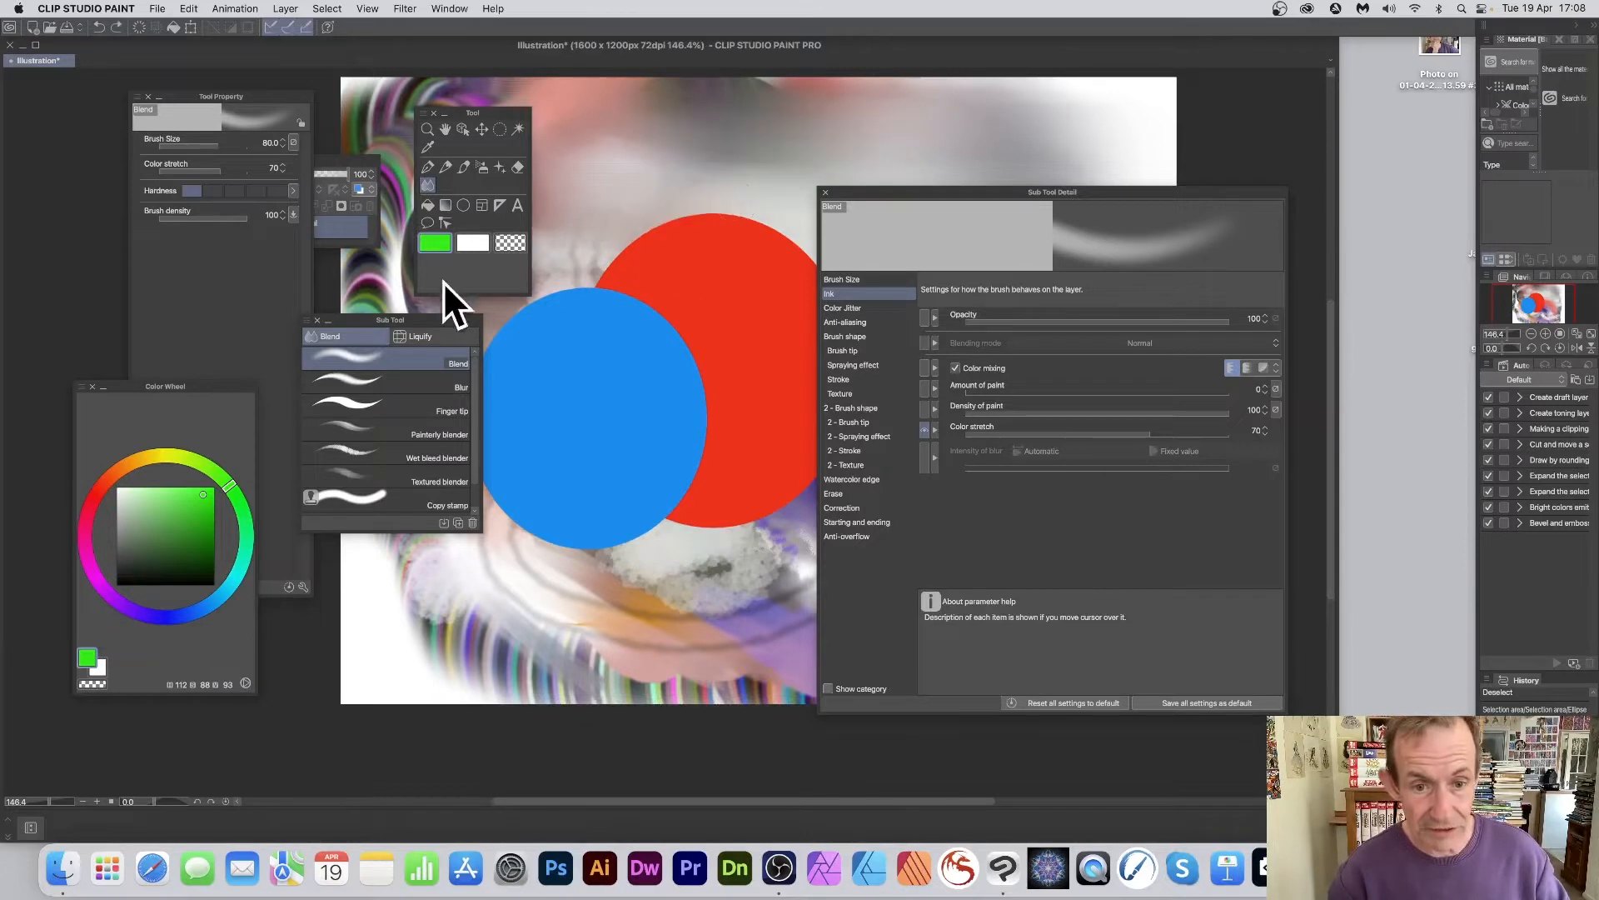
Try smearing the blue circle across the red one and on toward the upper background, undoing both strokes.
{"action": "mouse_move", "coordinate": [568, 364]}
{"action": "left_mouse_down"}
{"action": "mouse_move", "coordinate": [666, 309]}
{"action": "mouse_move", "coordinate": [709, 303]}
{"action": "mouse_move", "coordinate": [655, 338]}
{"action": "mouse_move", "coordinate": [743, 293]}
{"action": "mouse_move", "coordinate": [643, 334]}
{"action": "mouse_move", "coordinate": [703, 285]}
{"action": "mouse_move", "coordinate": [639, 339]}
{"action": "mouse_move", "coordinate": [792, 271]}
{"action": "left_mouse_up"}
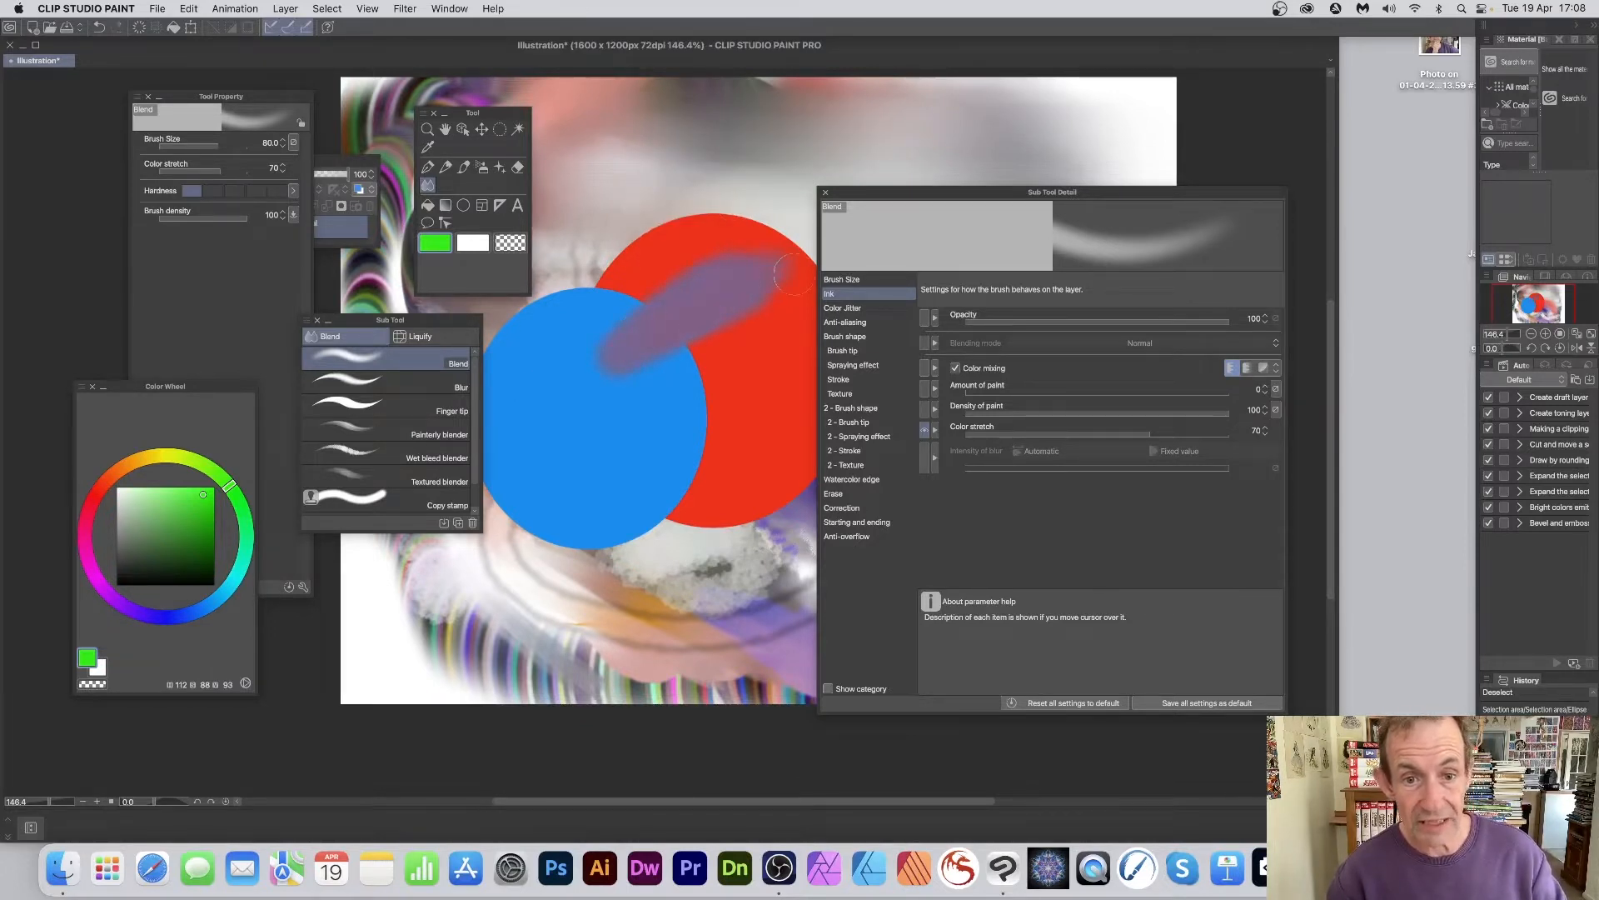
{"action": "key", "text": "super+z"}
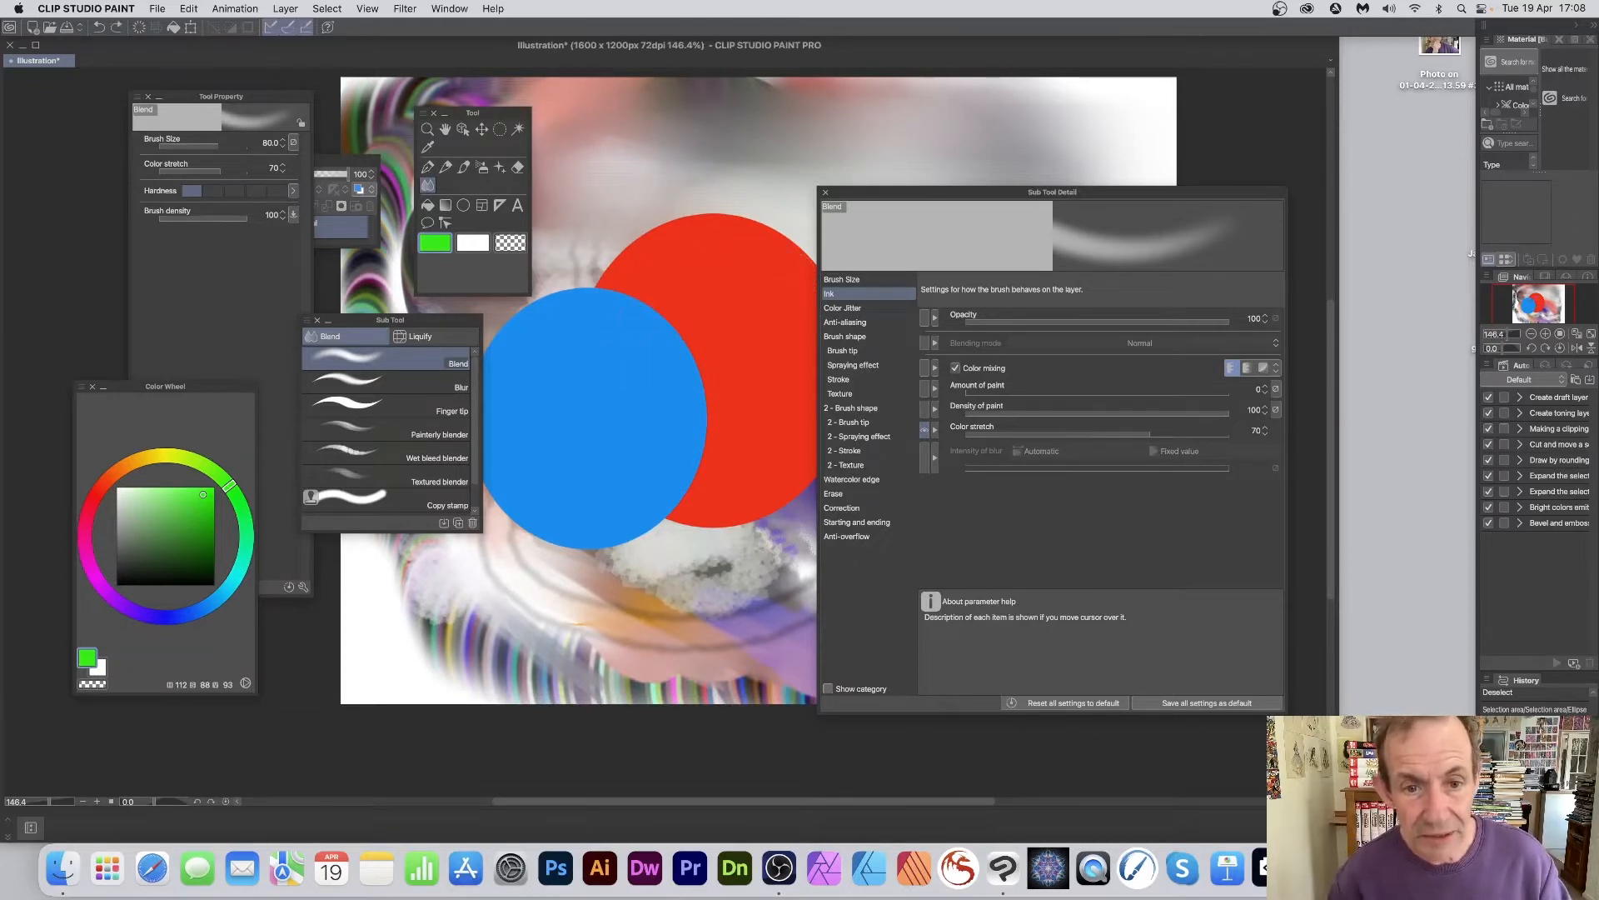
{"action": "mouse_move", "coordinate": [638, 315]}
{"action": "left_mouse_down"}
{"action": "mouse_move", "coordinate": [801, 204]}
{"action": "mouse_move", "coordinate": [758, 144]}
{"action": "left_mouse_up"}
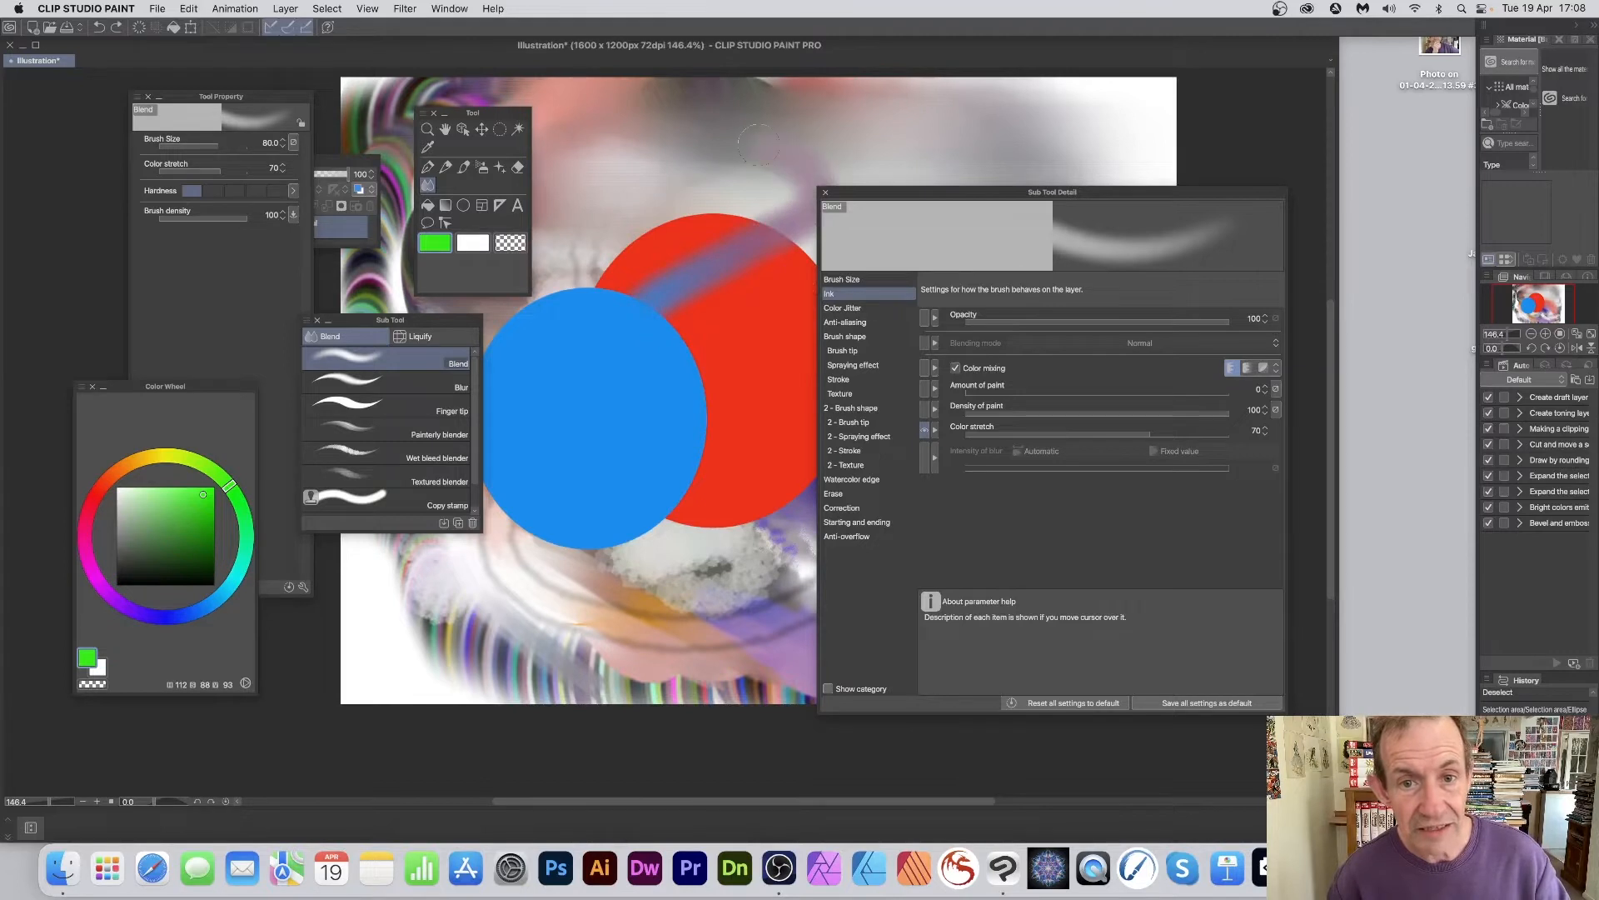
{"action": "key", "text": "super+z"}
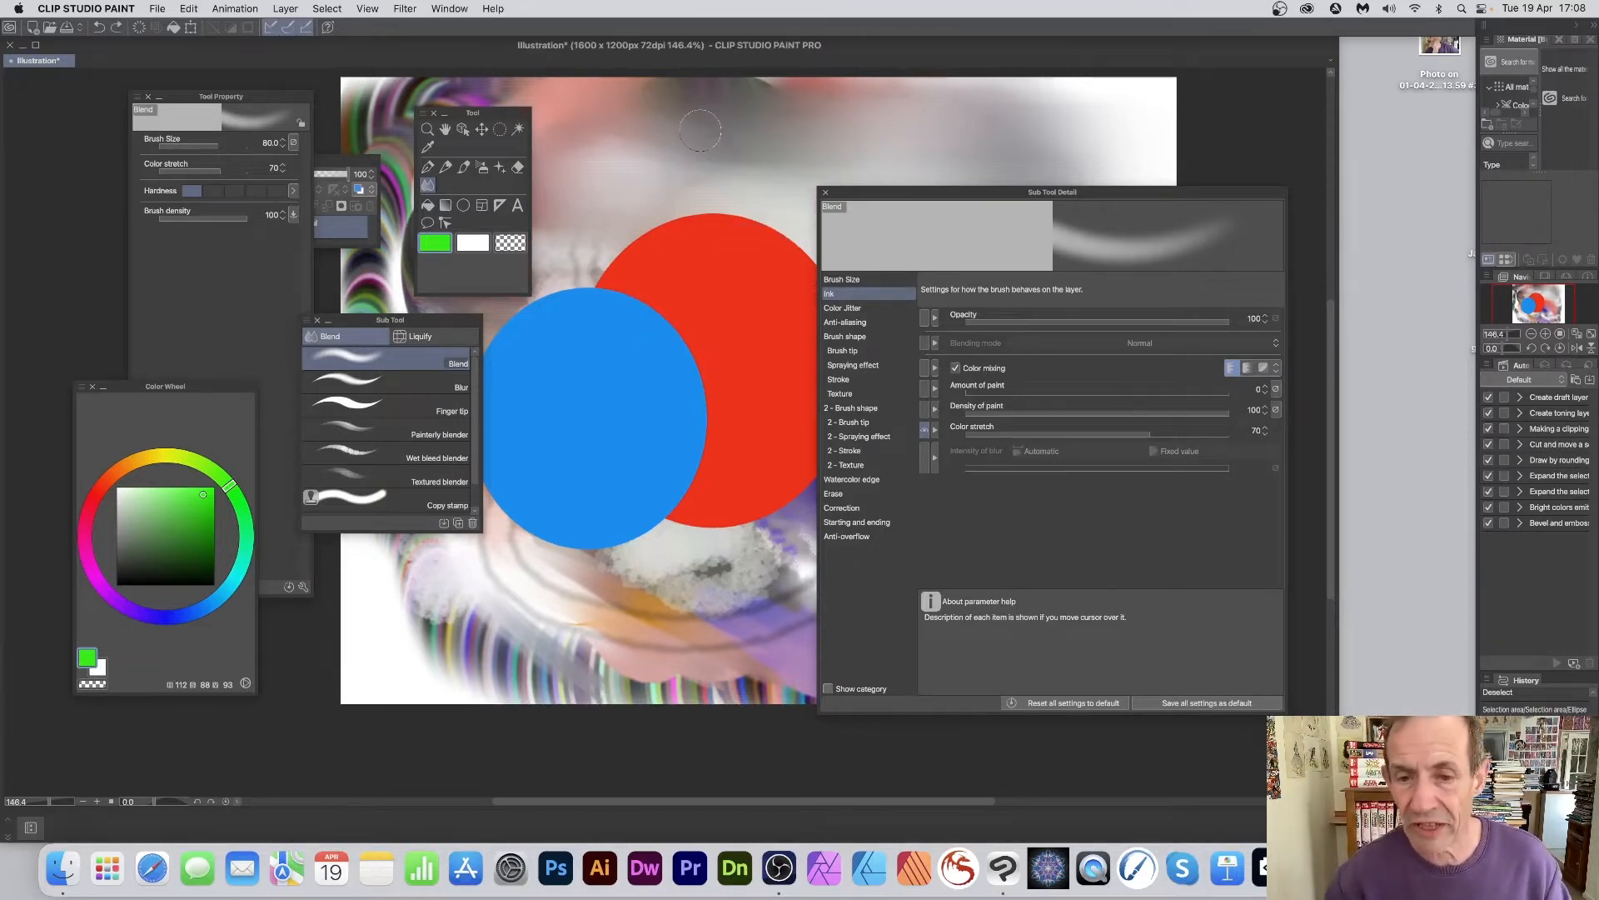
Set Color stretch to 35, test smearing the red circle's upper edge into the background and undo the strokes.
{"action": "mouse_move", "coordinate": [1096, 410]}
{"action": "mouse_move", "coordinate": [1048, 436]}
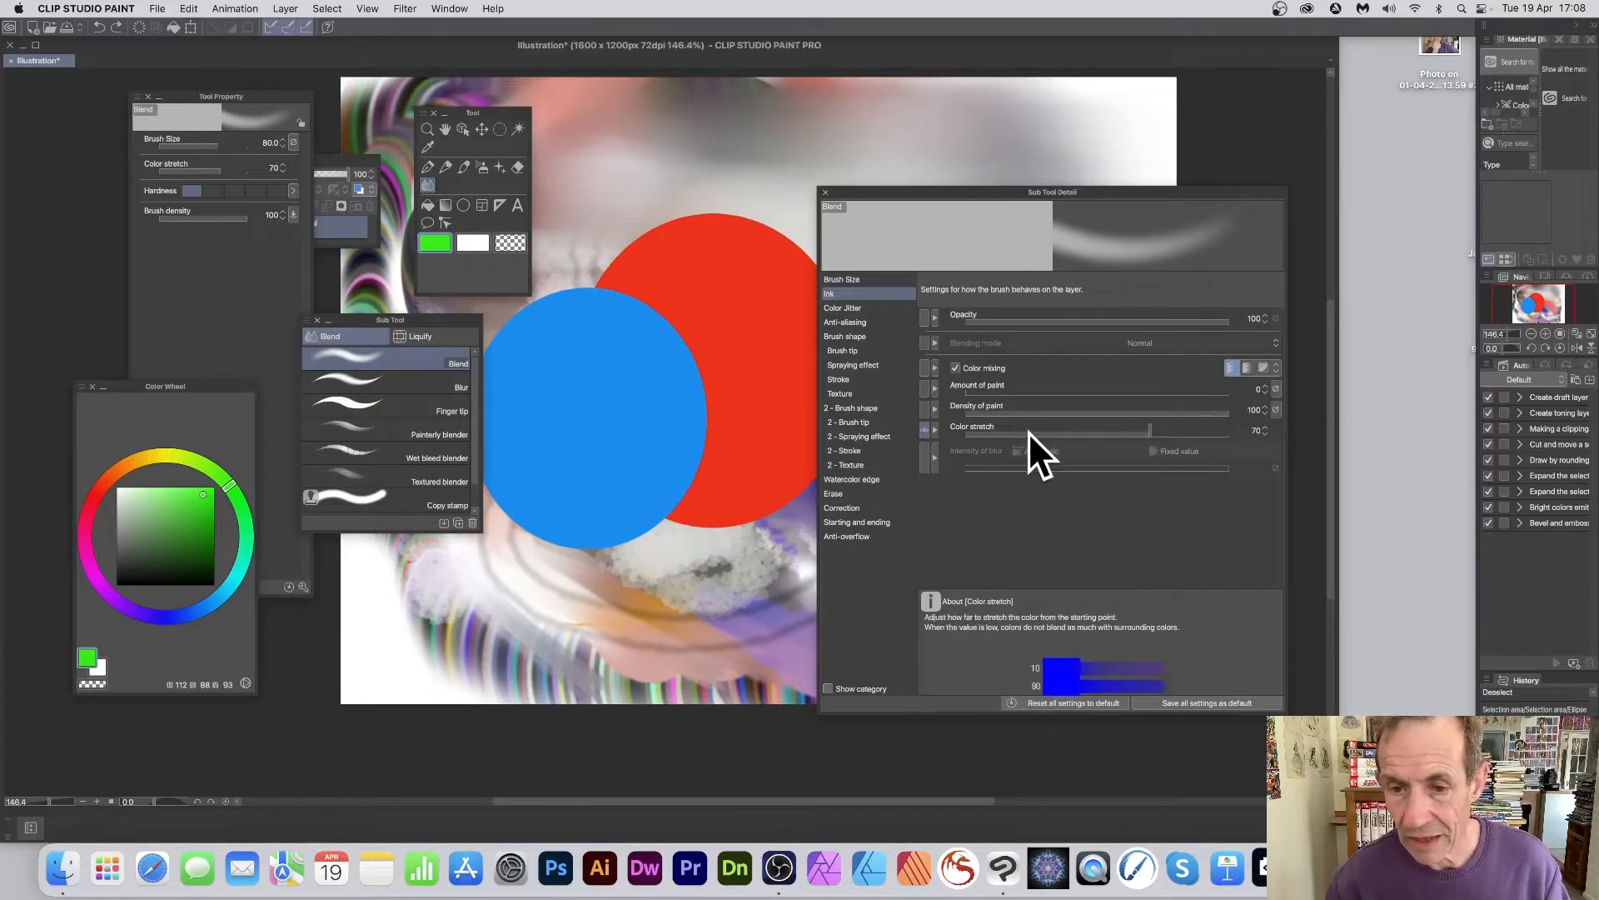
{"action": "mouse_move", "coordinate": [1029, 433]}
{"action": "left_mouse_down"}
{"action": "mouse_move", "coordinate": [1001, 433]}
{"action": "mouse_move", "coordinate": [1041, 435]}
{"action": "left_mouse_up"}
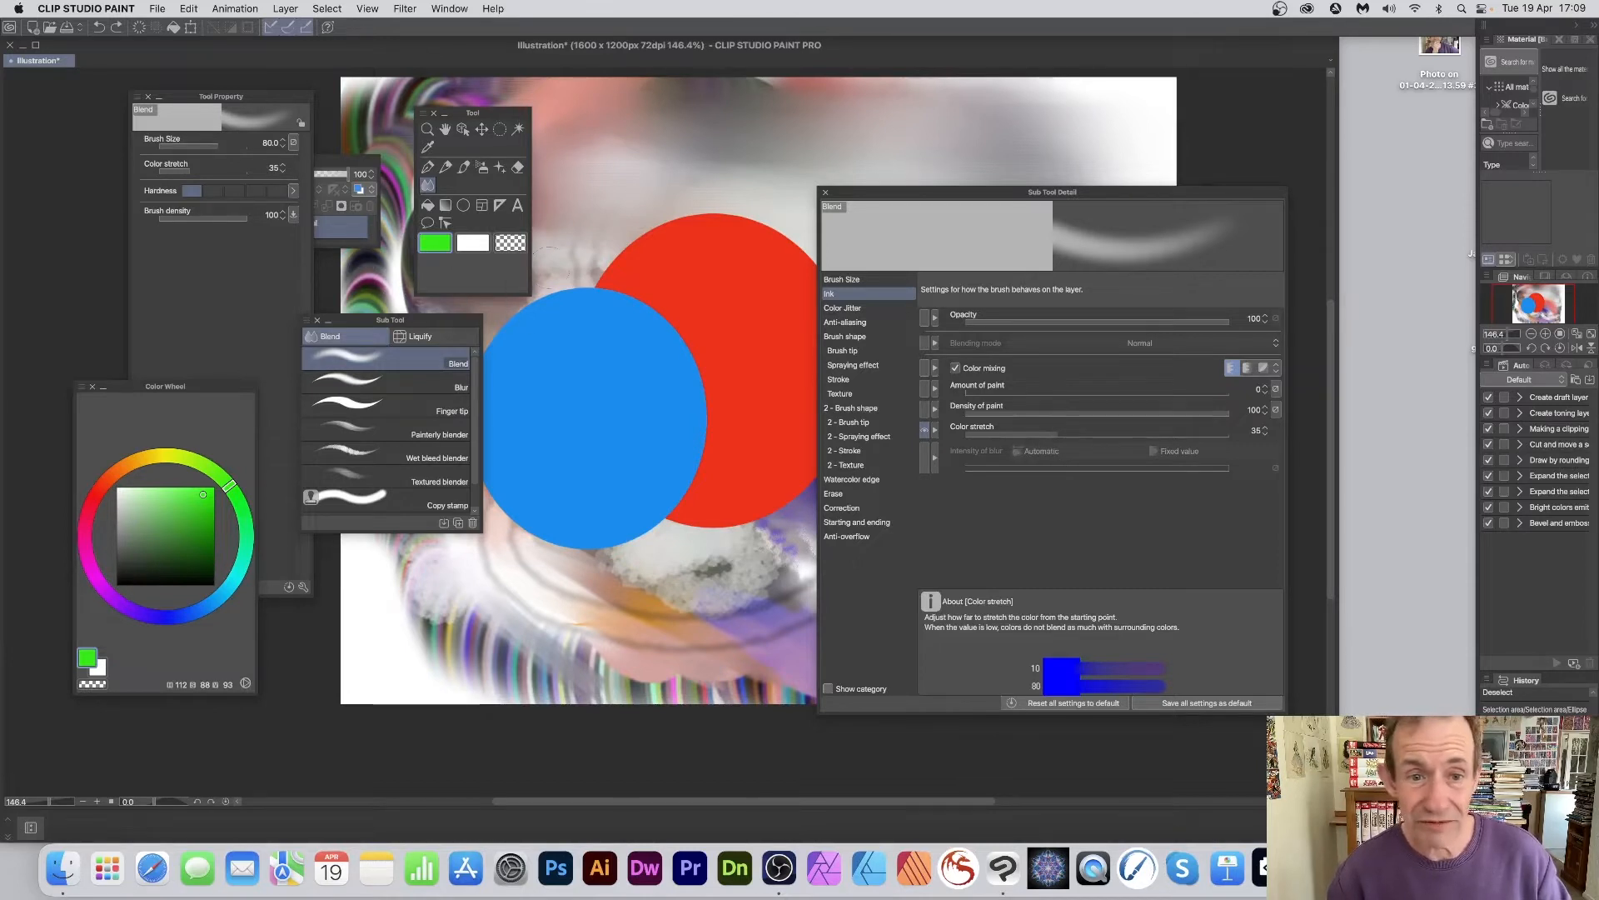
{"action": "mouse_move", "coordinate": [670, 247]}
{"action": "left_mouse_down"}
{"action": "mouse_move", "coordinate": [658, 171]}
{"action": "mouse_move", "coordinate": [730, 131]}
{"action": "mouse_move", "coordinate": [758, 159]}
{"action": "left_mouse_up"}
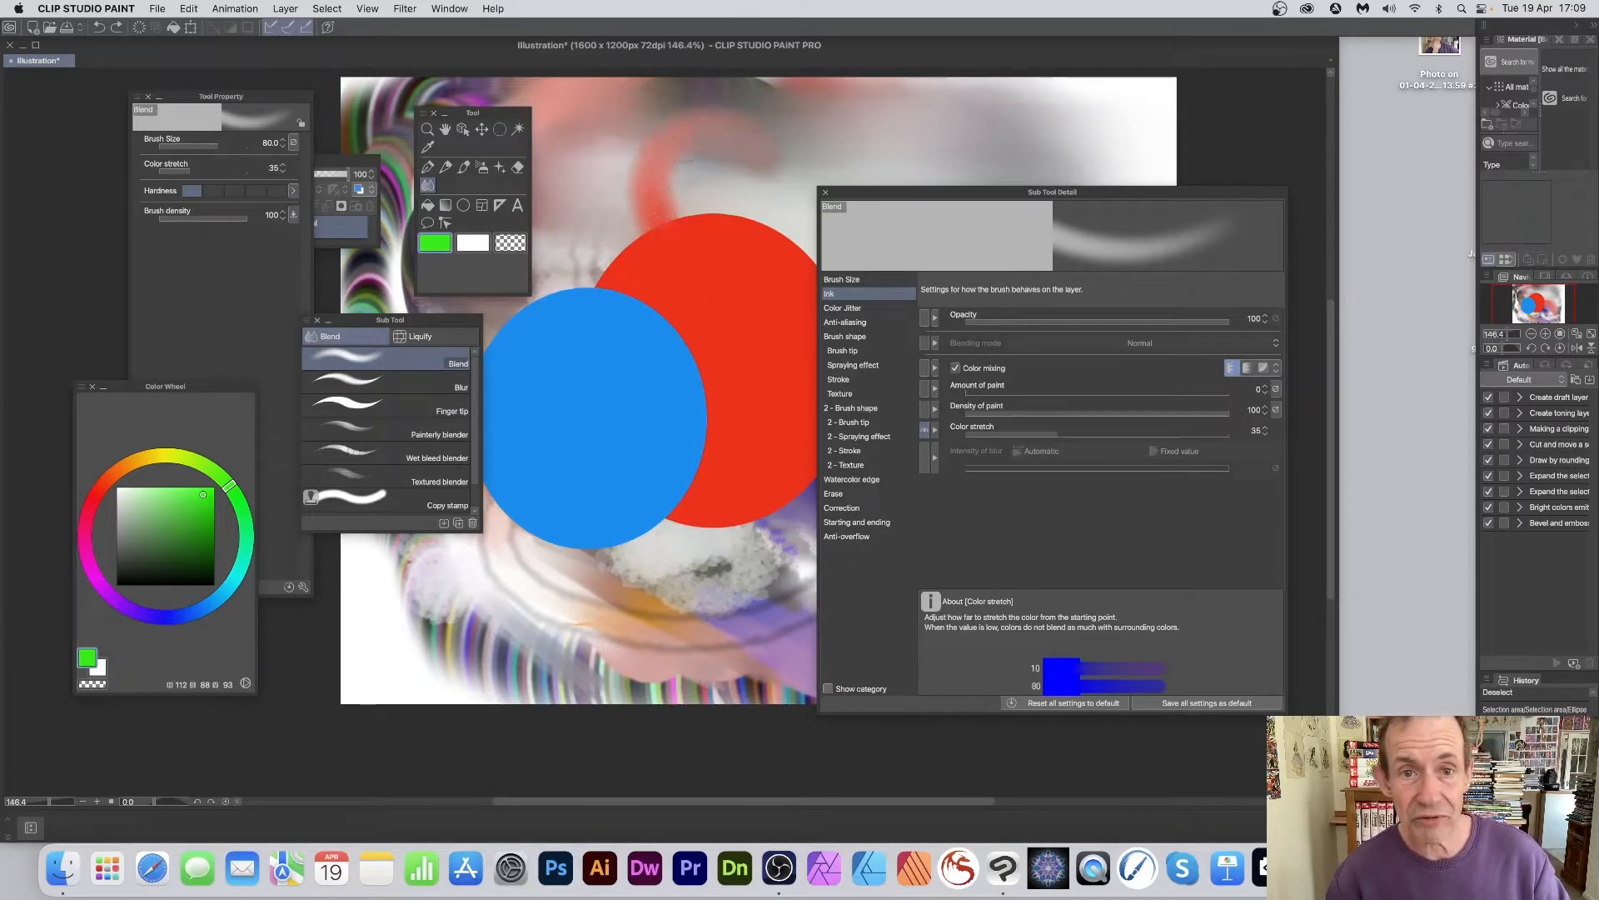
{"action": "mouse_move", "coordinate": [618, 164]}
{"action": "left_mouse_down"}
{"action": "mouse_move", "coordinate": [602, 173]}
{"action": "mouse_move", "coordinate": [658, 250]}
{"action": "mouse_move", "coordinate": [725, 191]}
{"action": "mouse_move", "coordinate": [866, 150]}
{"action": "mouse_move", "coordinate": [927, 154]}
{"action": "left_mouse_up"}
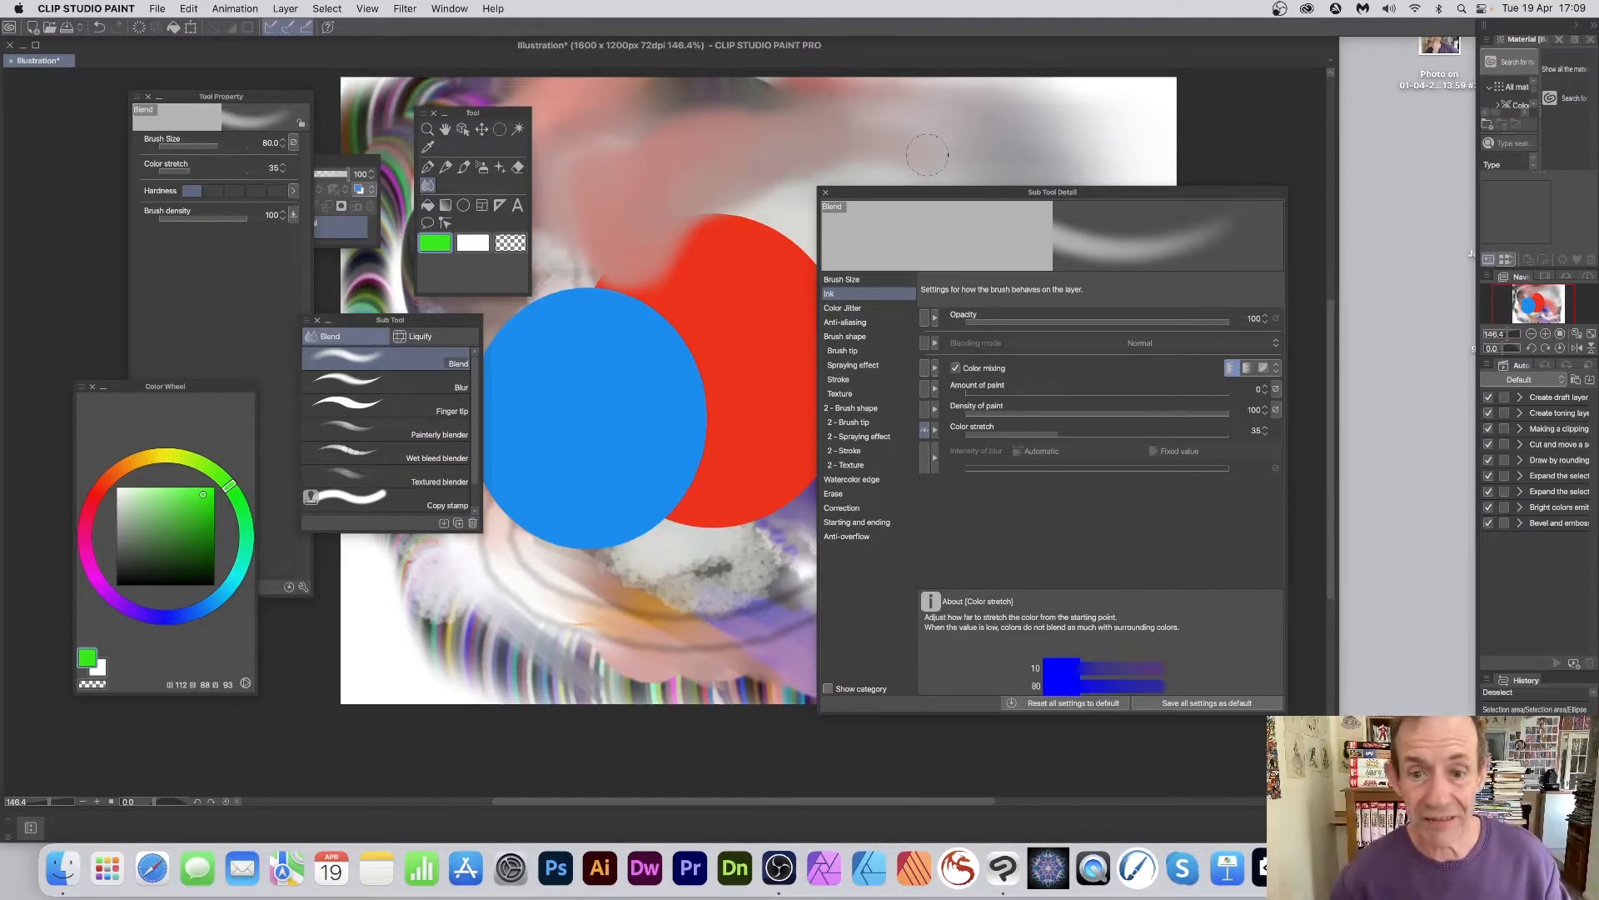
{"action": "key", "text": "super+z"}
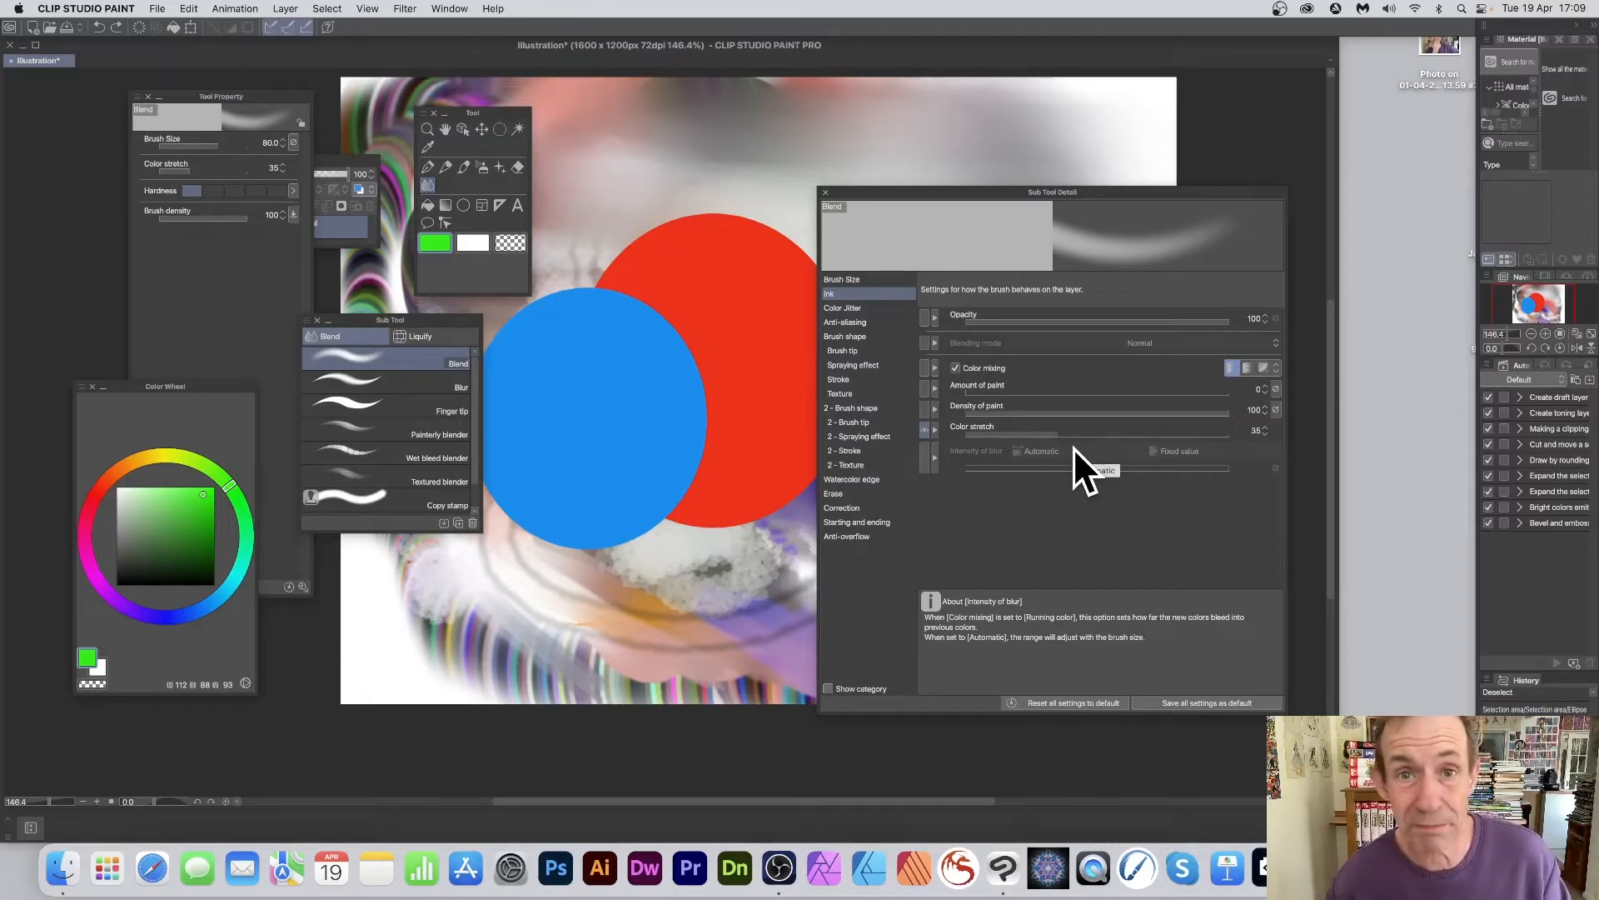
Set Color mixing to Running color, test blending the red circle's top edge with automatic blur intensity and undo the stroke.
{"action": "left_click", "coordinate": [1247, 368]}
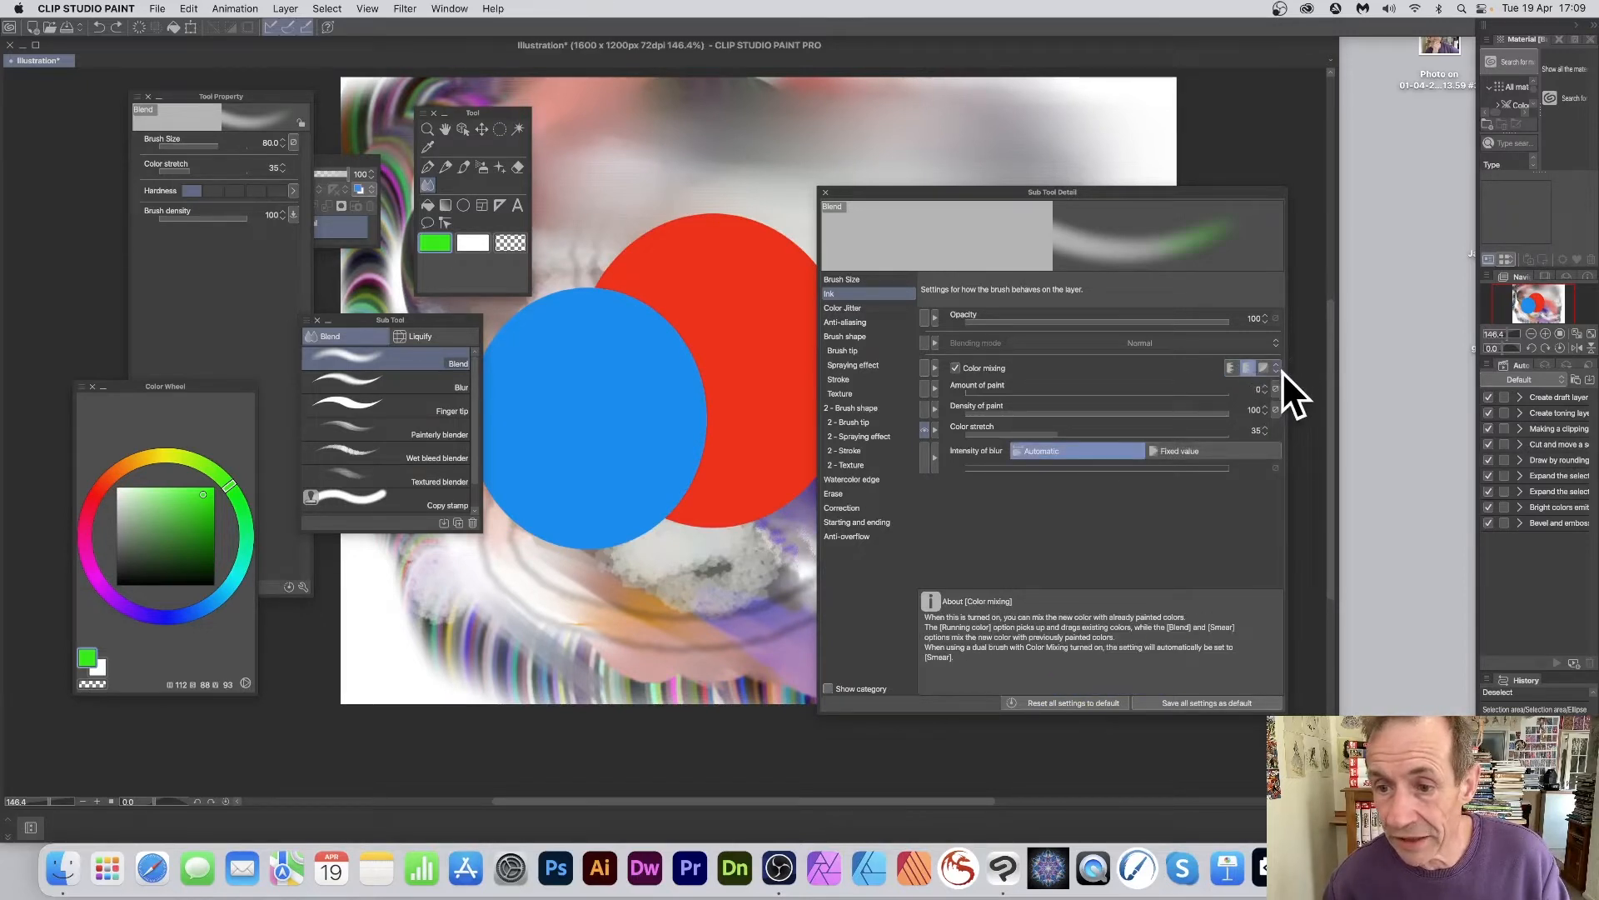
{"action": "left_click", "coordinate": [1279, 370]}
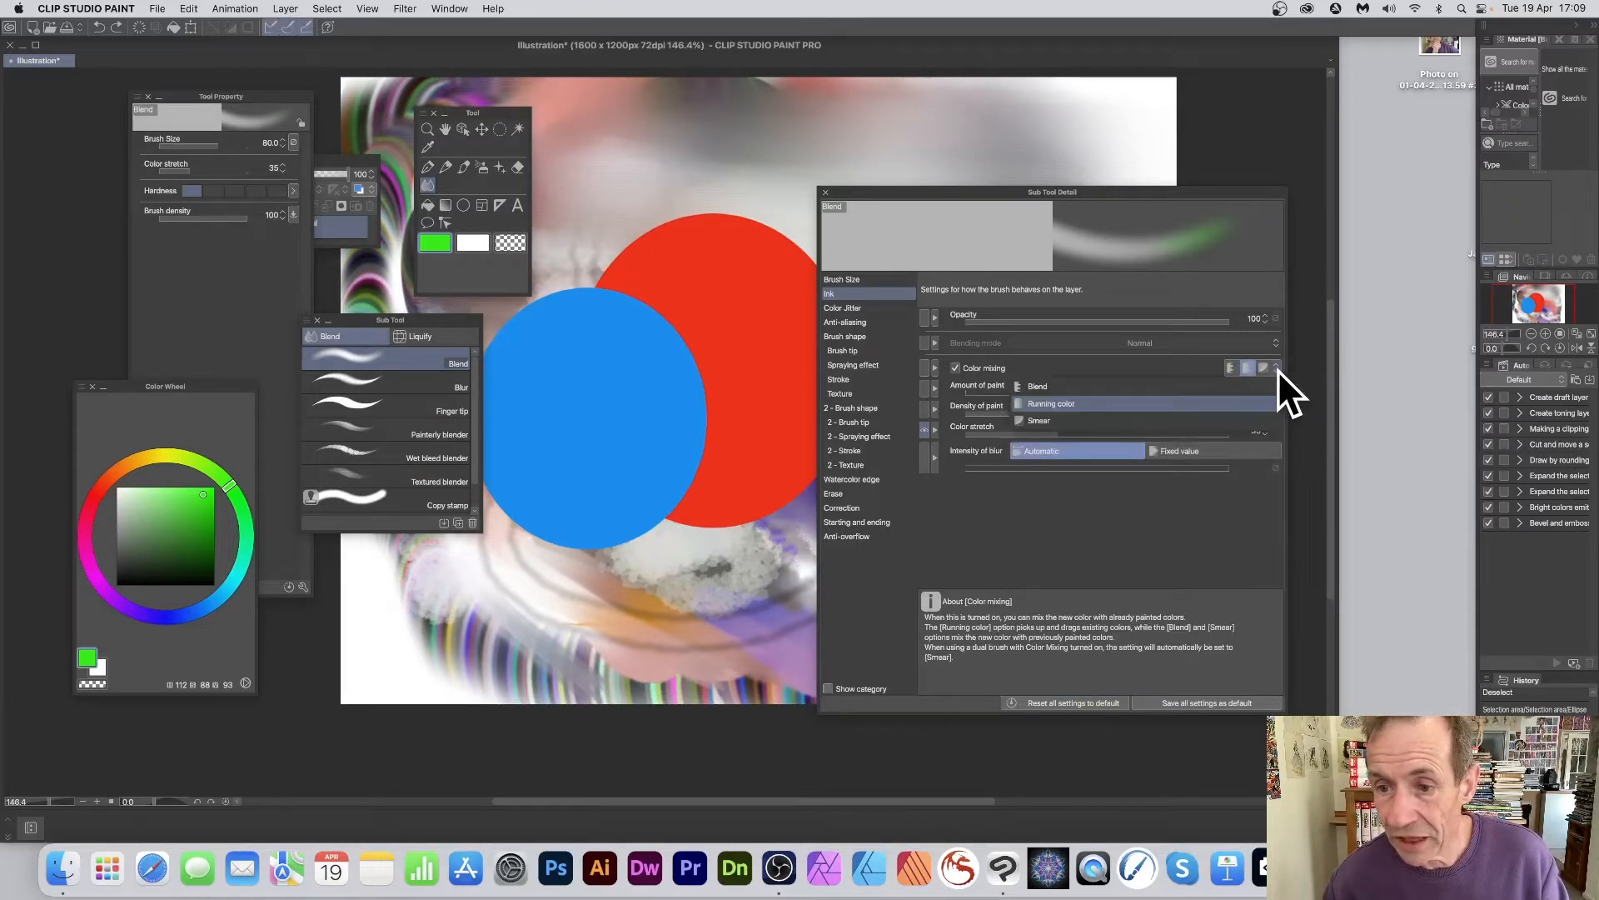
{"action": "left_click", "coordinate": [1241, 398]}
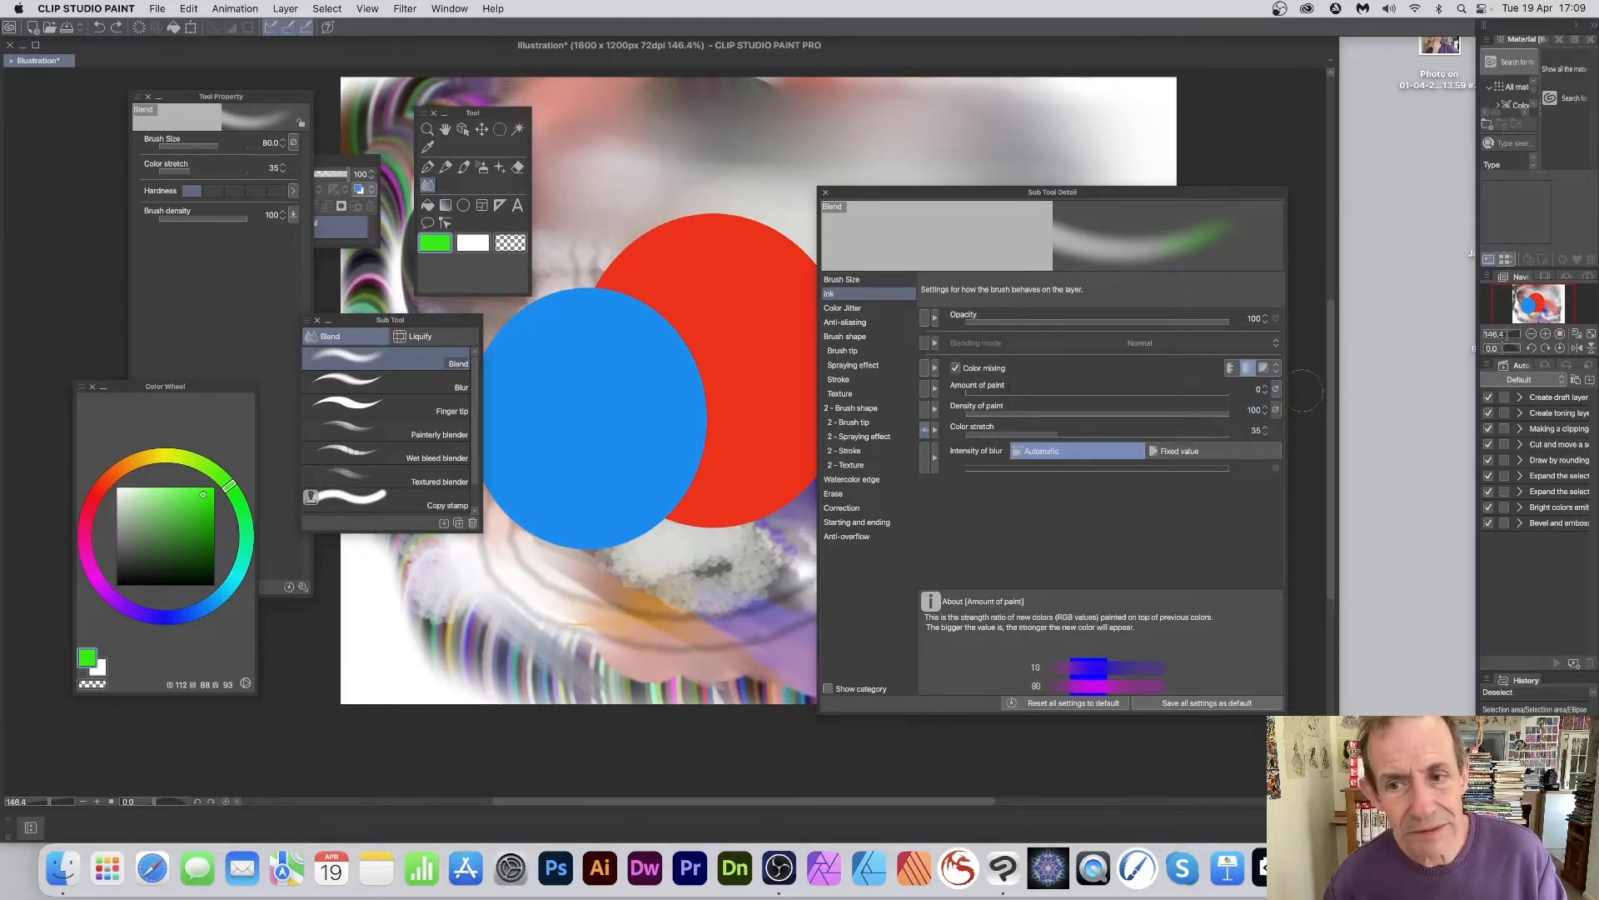
{"action": "left_click", "coordinate": [1236, 368]}
{"action": "left_click", "coordinate": [1249, 366]}
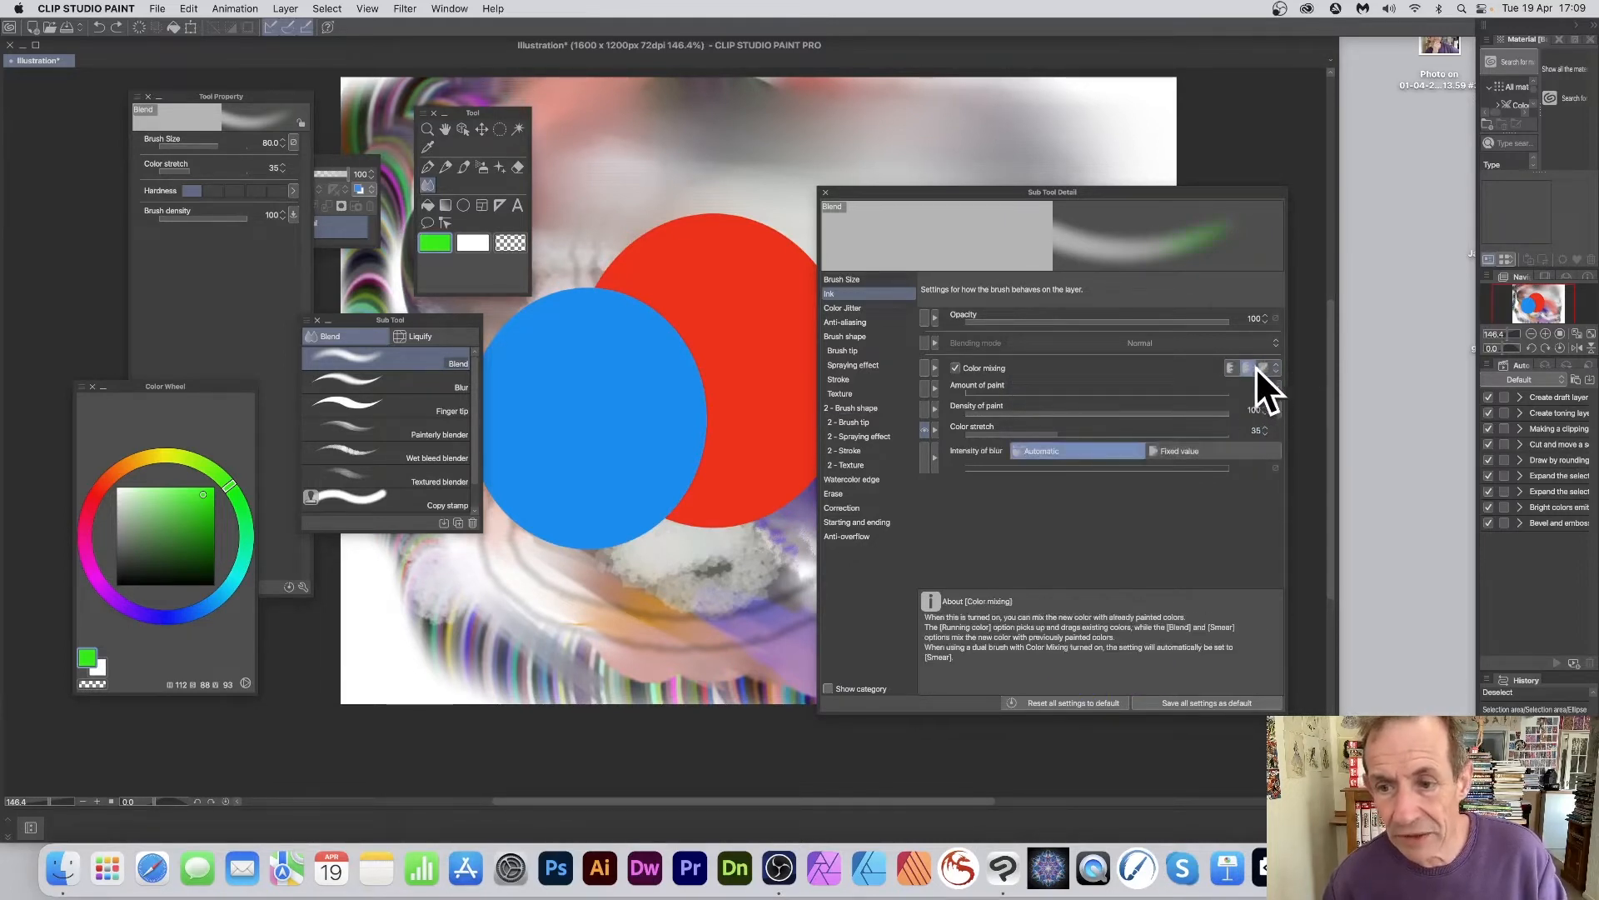
{"action": "left_click", "coordinate": [1264, 367]}
{"action": "left_click", "coordinate": [1248, 366]}
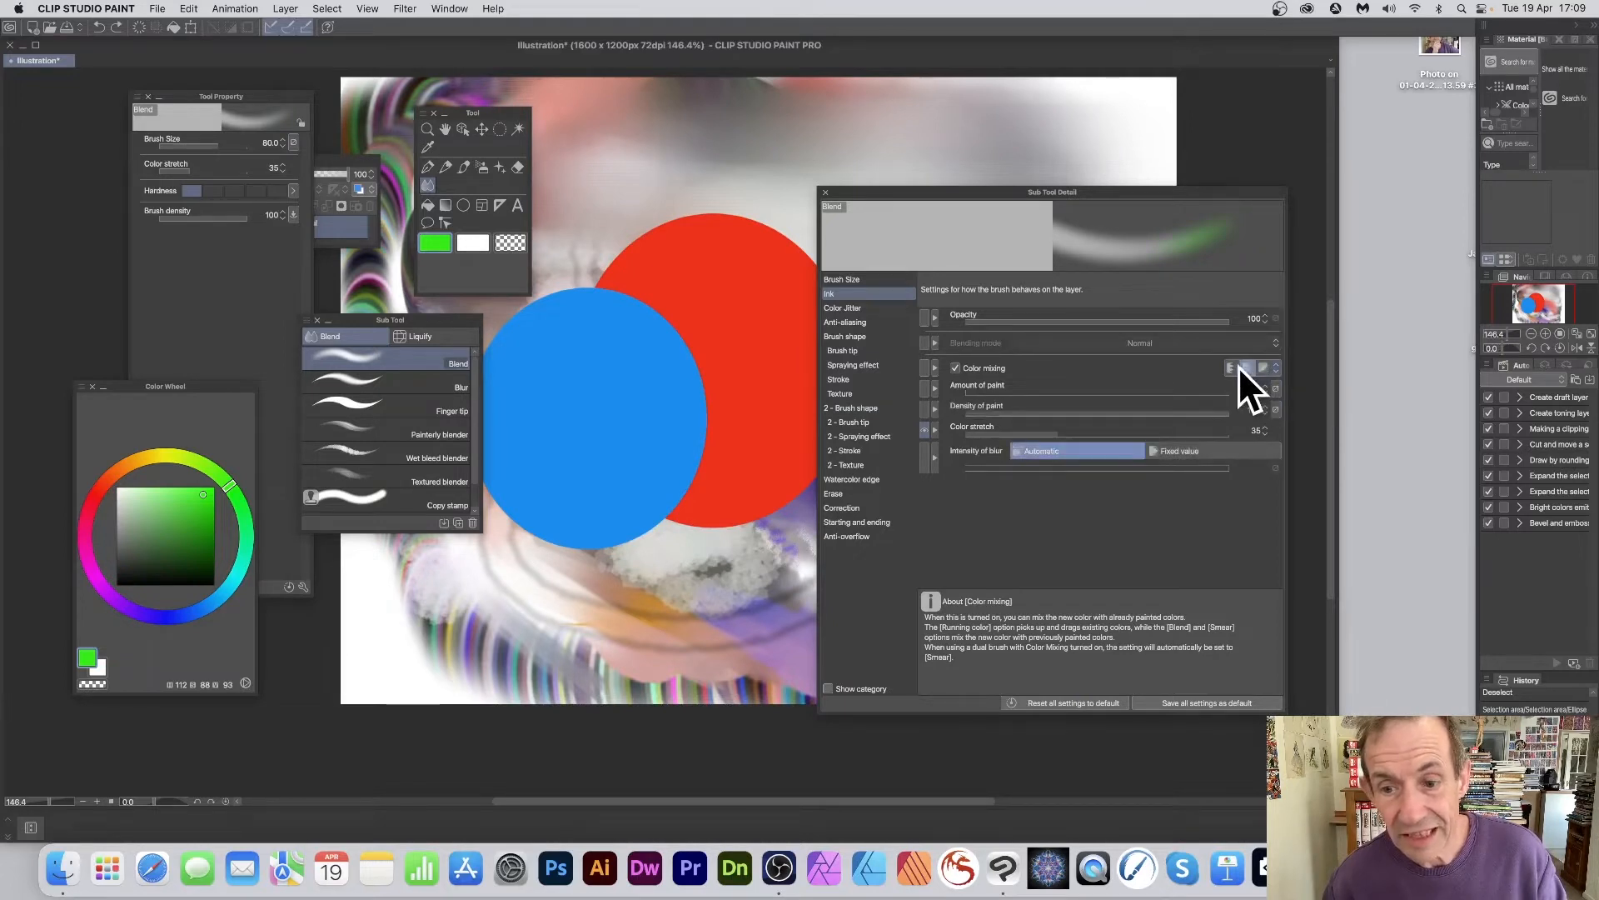
{"action": "left_click", "coordinate": [1229, 367]}
{"action": "left_click", "coordinate": [1246, 366]}
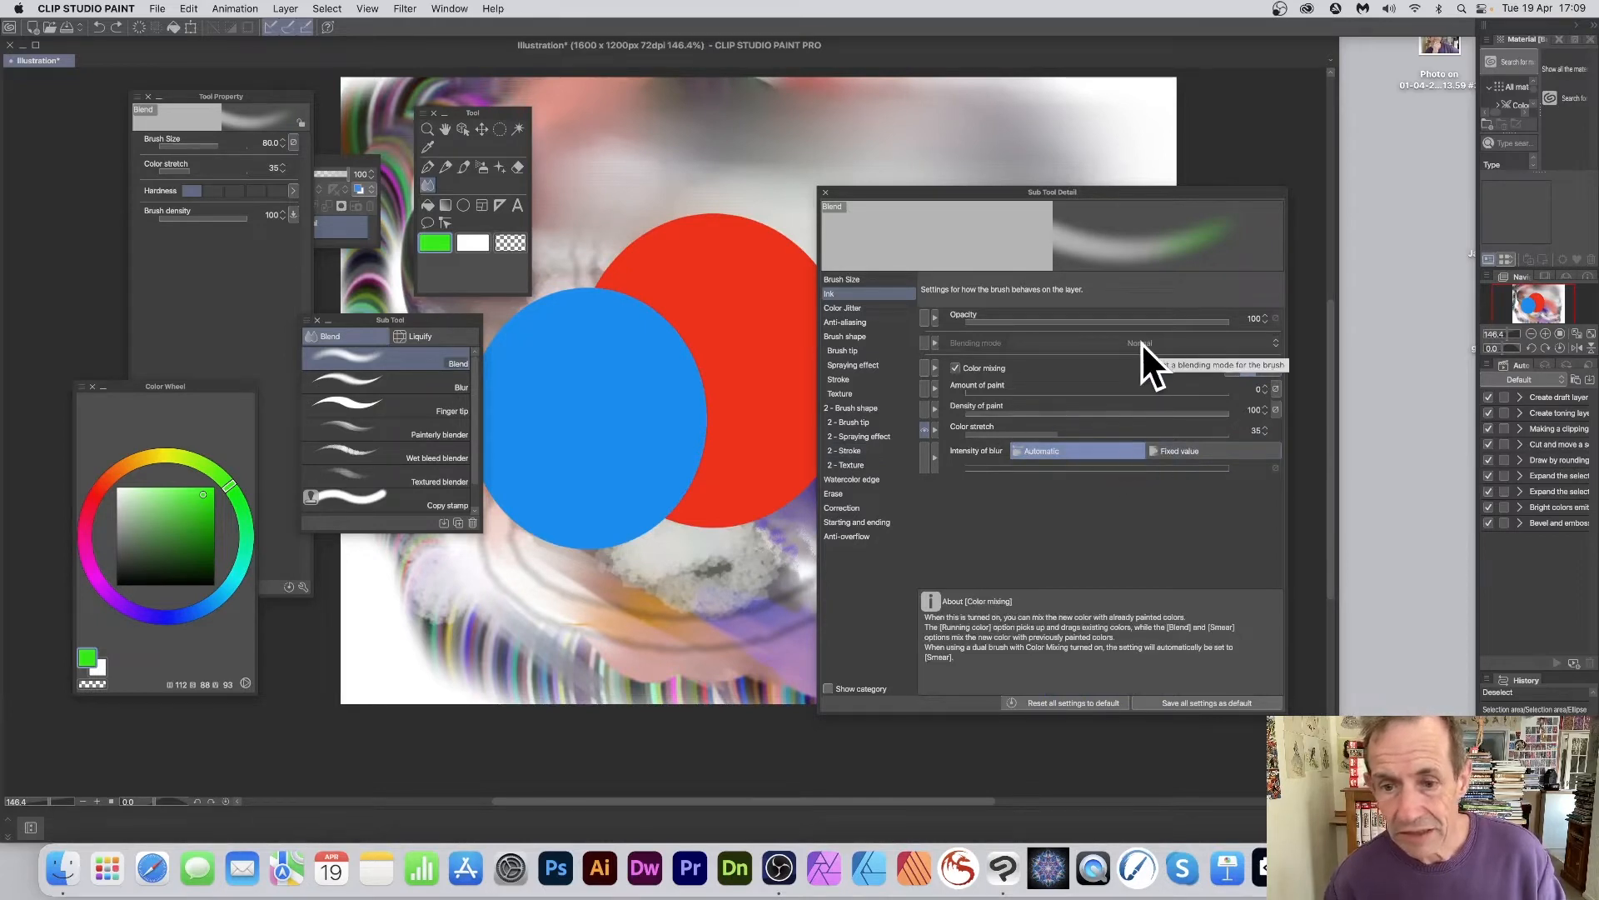
{"action": "mouse_move", "coordinate": [652, 222]}
{"action": "left_mouse_down"}
{"action": "mouse_move", "coordinate": [762, 218]}
{"action": "mouse_move", "coordinate": [654, 218]}
{"action": "mouse_move", "coordinate": [779, 238]}
{"action": "left_mouse_up"}
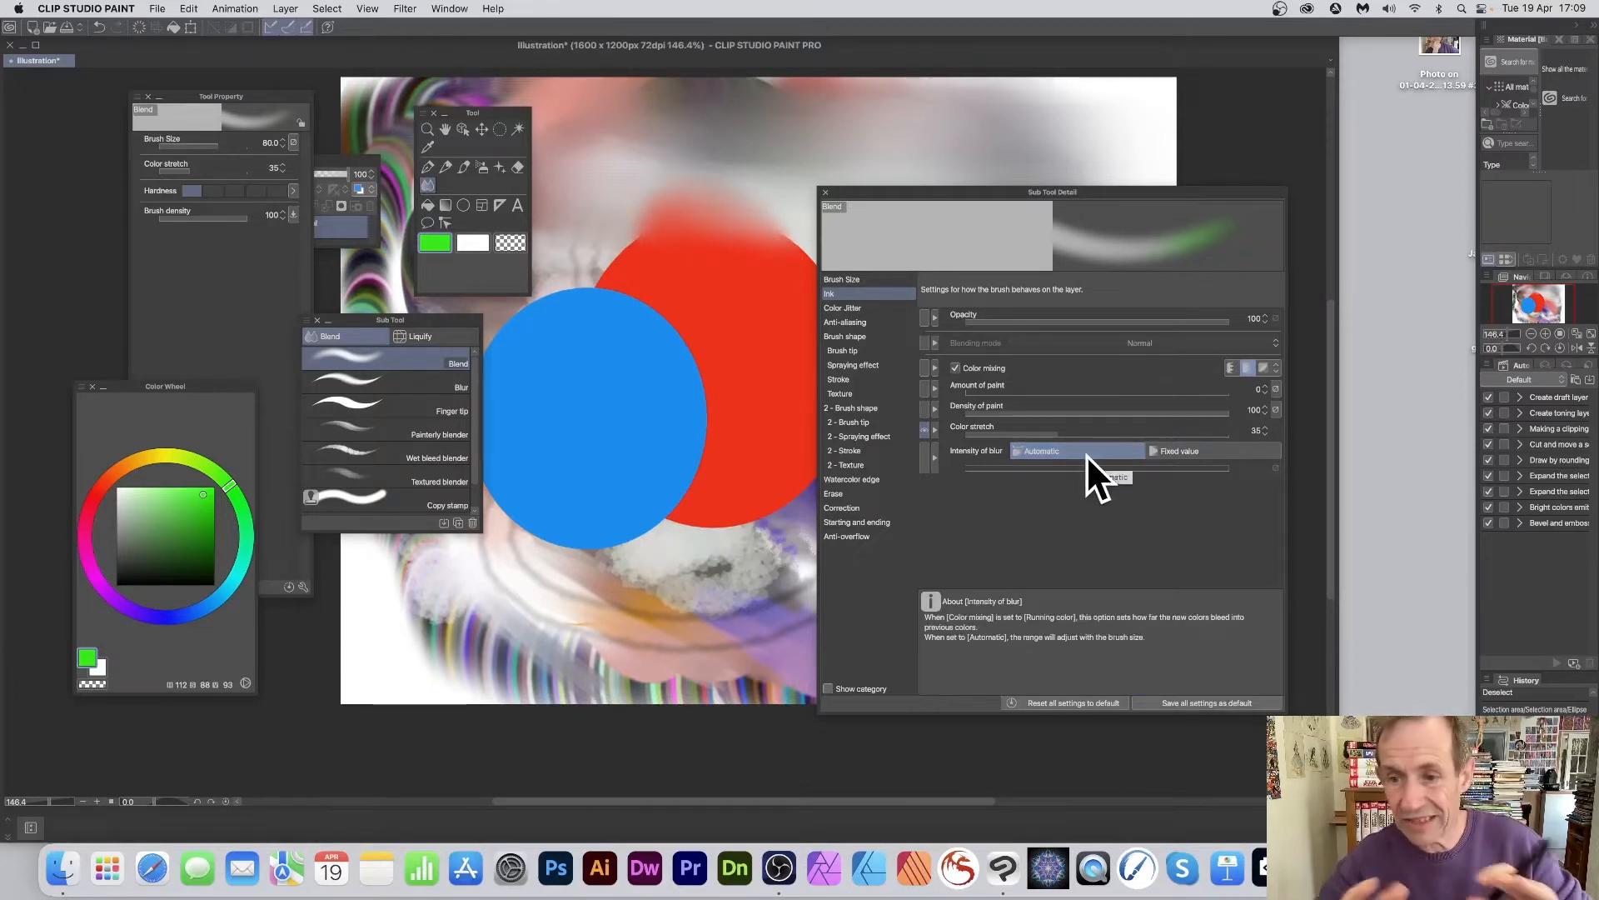
{"action": "key", "text": "super+z"}
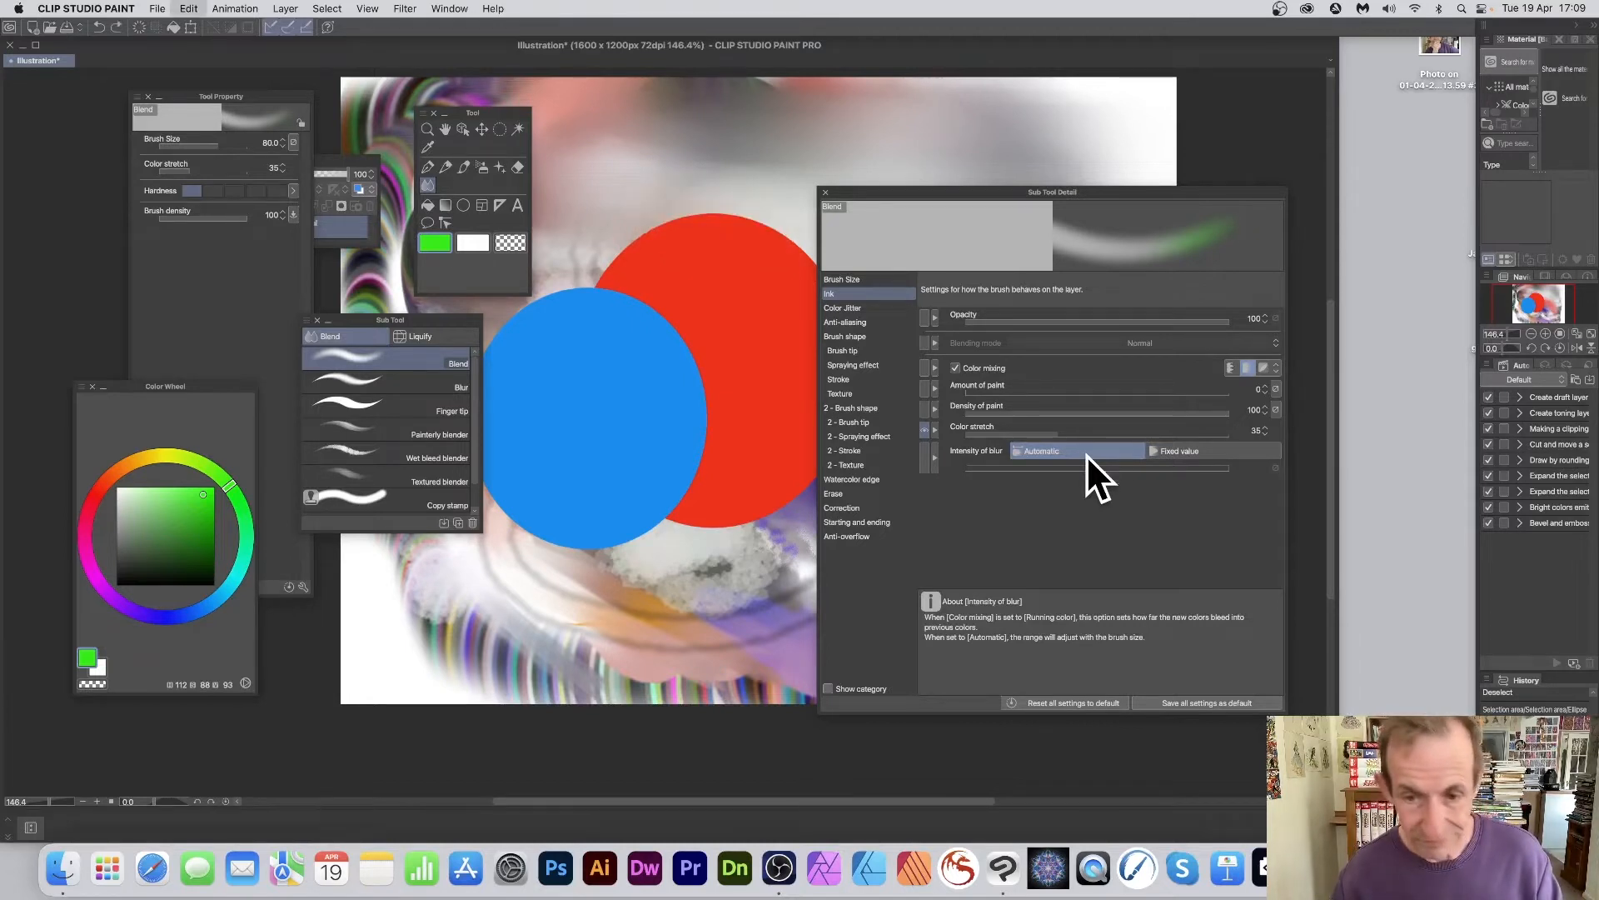
Set Intensity of blur to a fixed value of 3.7, test it on the red circle's top and the circles' shared edge, and undo.
{"action": "left_click", "coordinate": [1164, 451]}
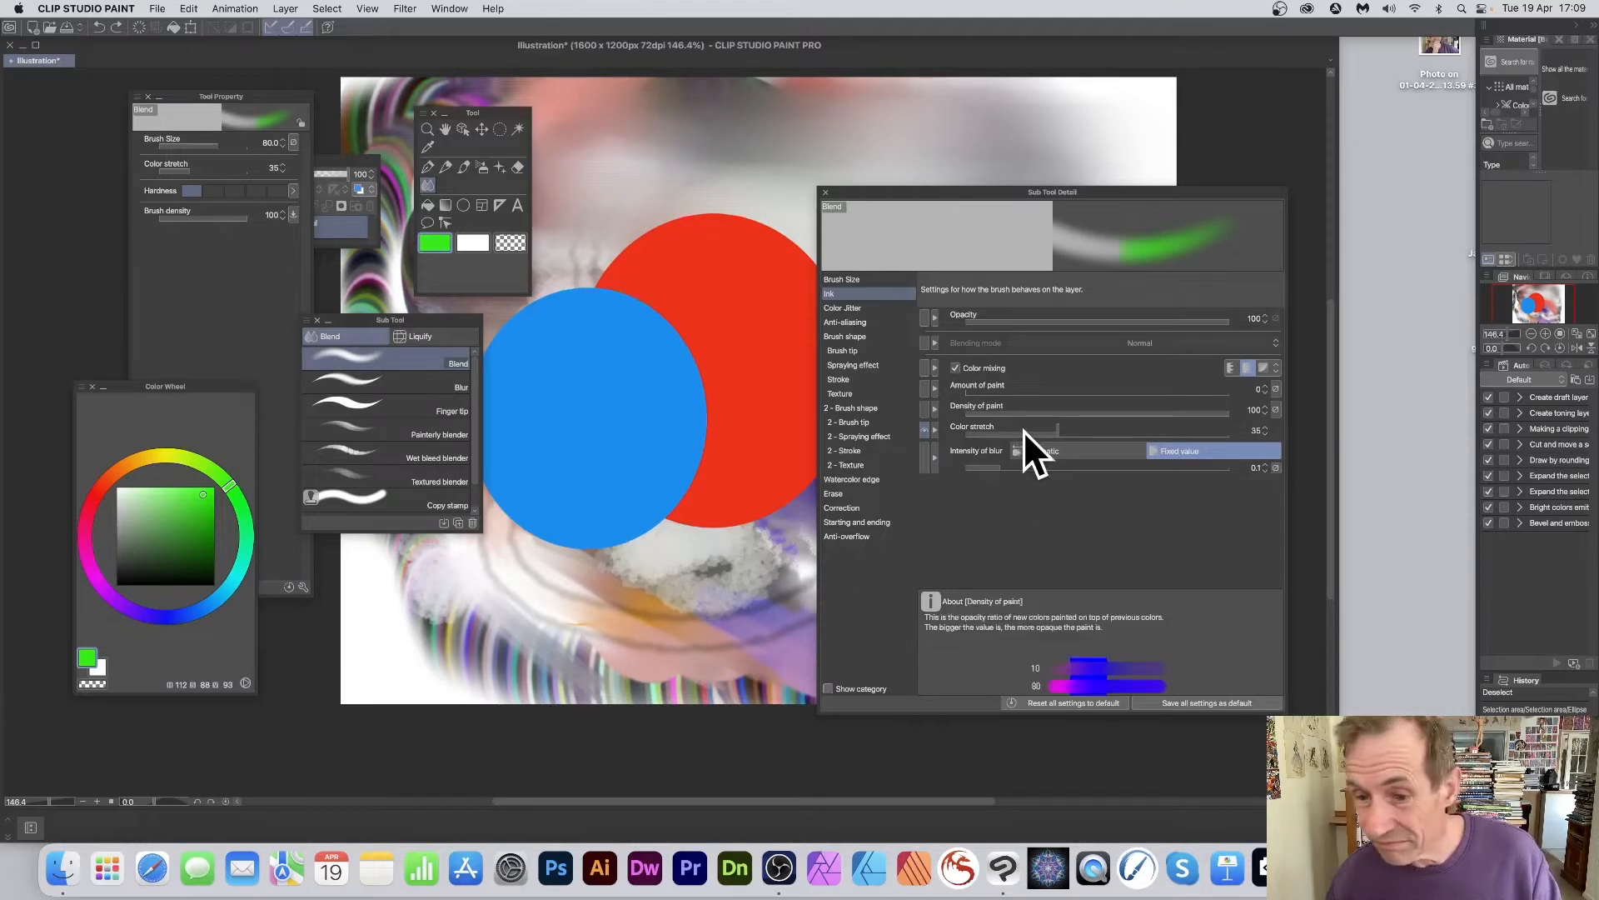
{"action": "left_click_drag", "start_coordinate": [979, 471], "coordinate": [1024, 468]}
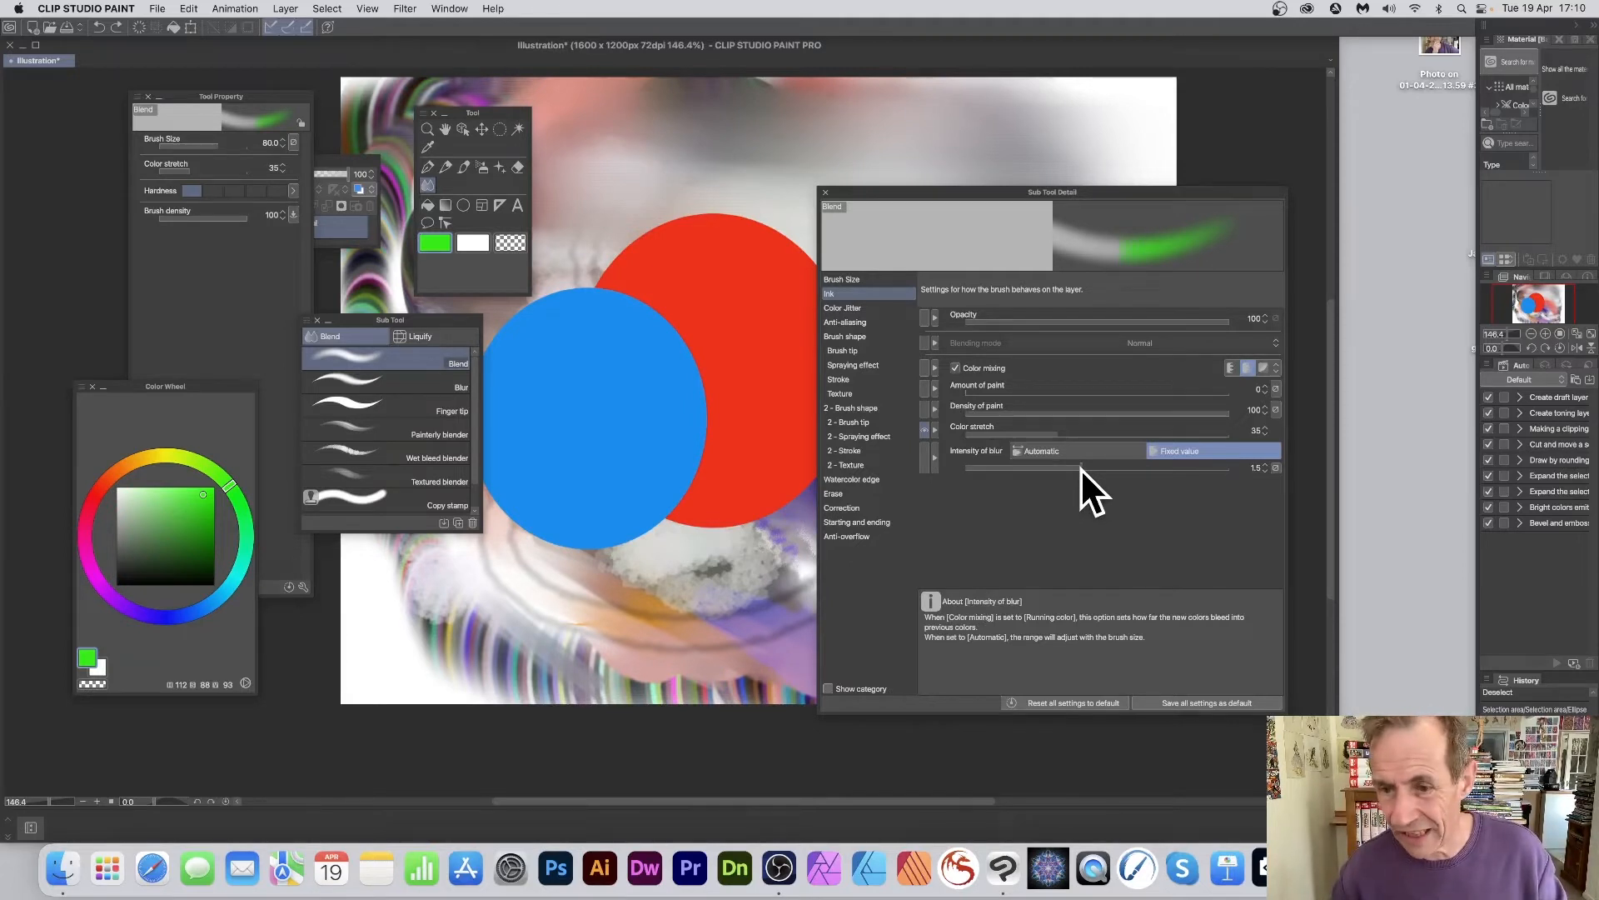
{"action": "left_click_drag", "start_coordinate": [1082, 468], "coordinate": [1004, 467]}
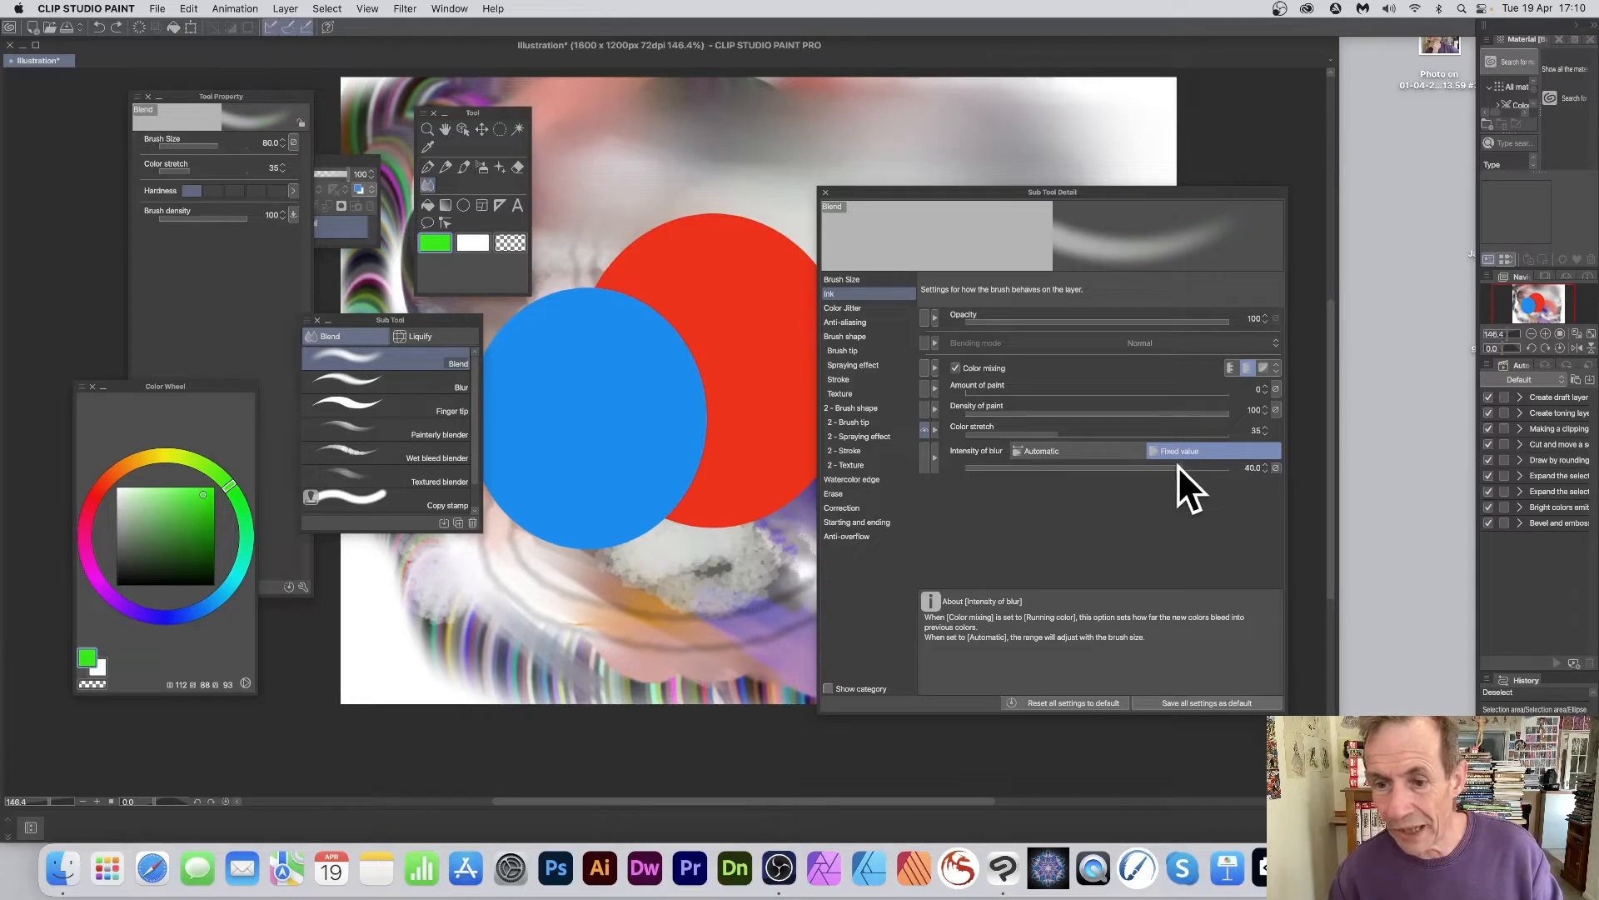
{"action": "mouse_move", "coordinate": [1177, 465]}
{"action": "left_mouse_down"}
{"action": "mouse_move", "coordinate": [1043, 463]}
{"action": "mouse_move", "coordinate": [1118, 471]}
{"action": "left_mouse_up"}
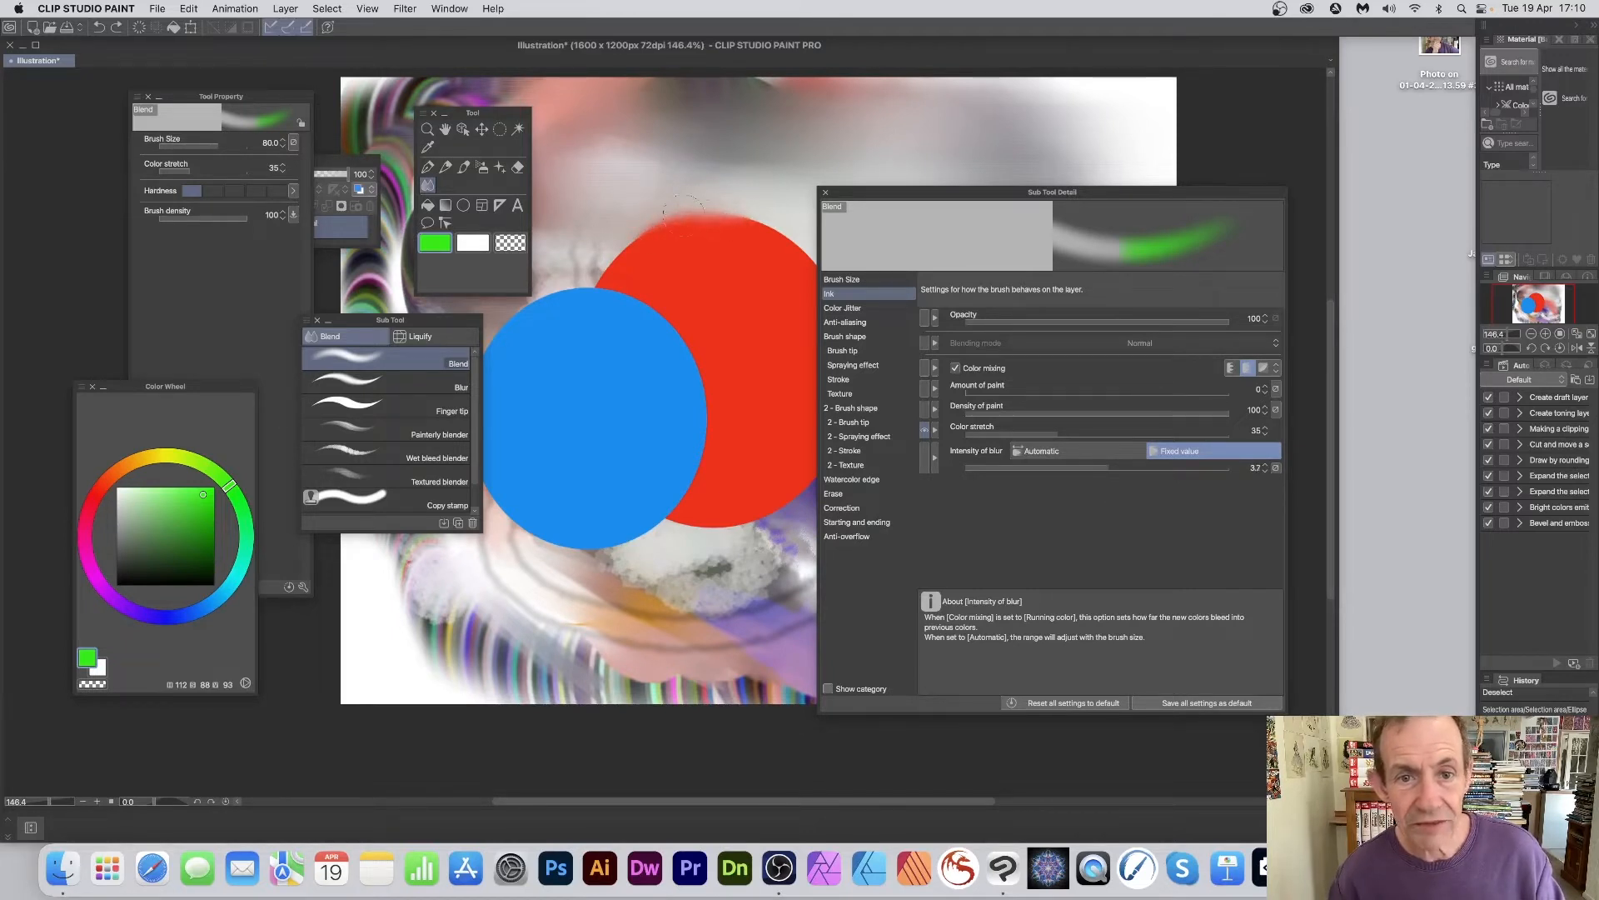
{"action": "mouse_move", "coordinate": [633, 258]}
{"action": "left_mouse_down"}
{"action": "mouse_move", "coordinate": [647, 299]}
{"action": "mouse_move", "coordinate": [620, 285]}
{"action": "mouse_move", "coordinate": [624, 297]}
{"action": "mouse_move", "coordinate": [657, 297]}
{"action": "left_mouse_up"}
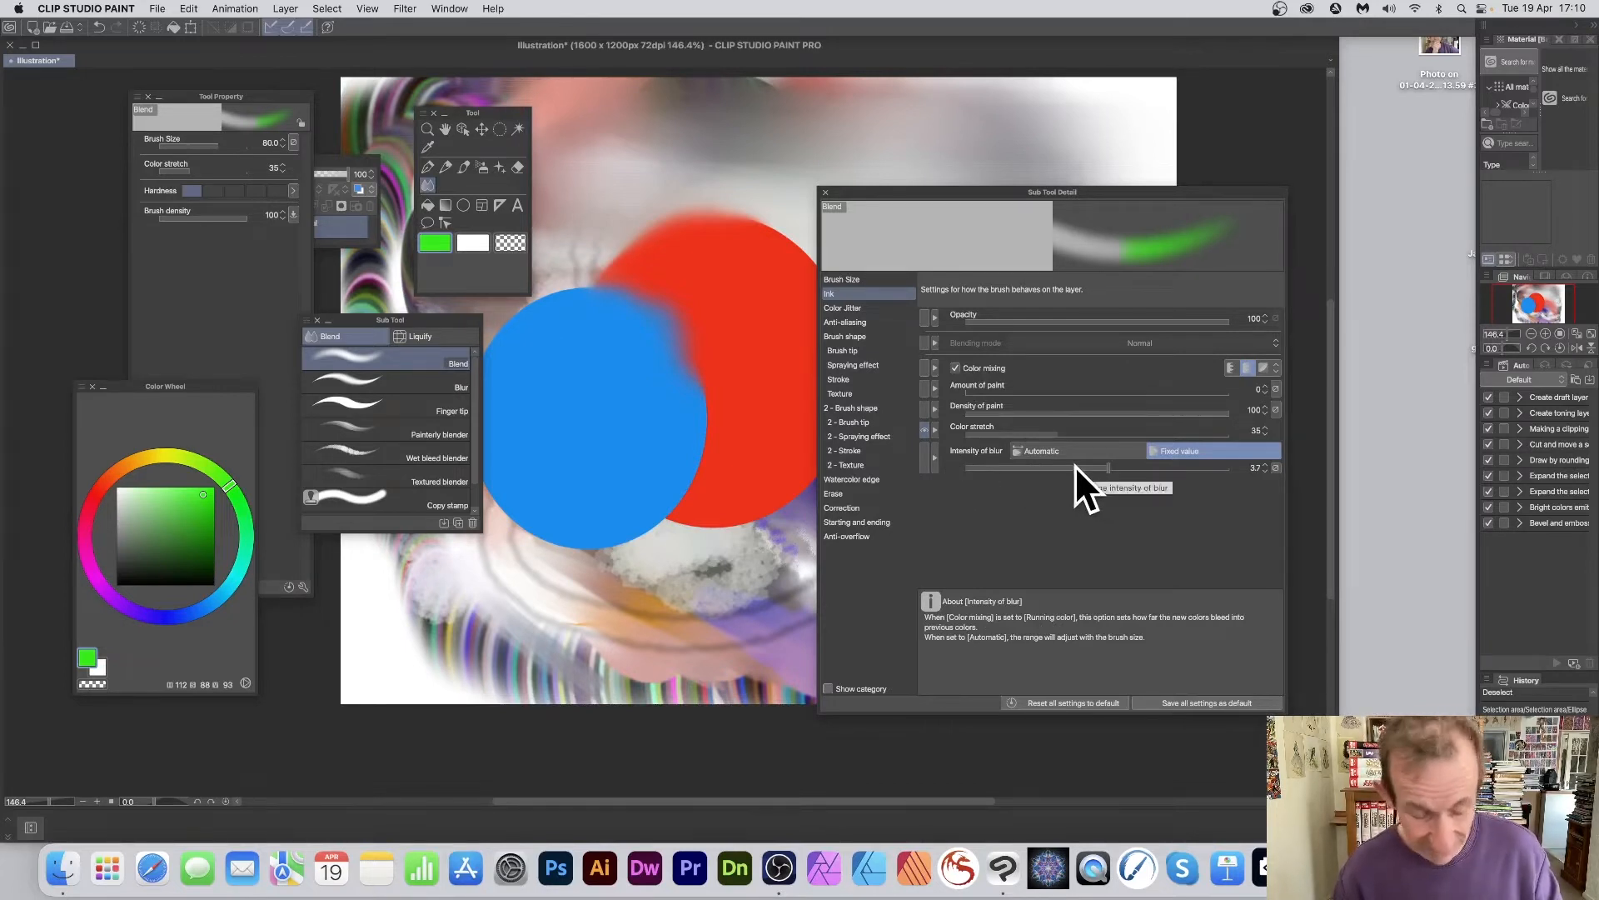
{"action": "key", "text": "super+z"}
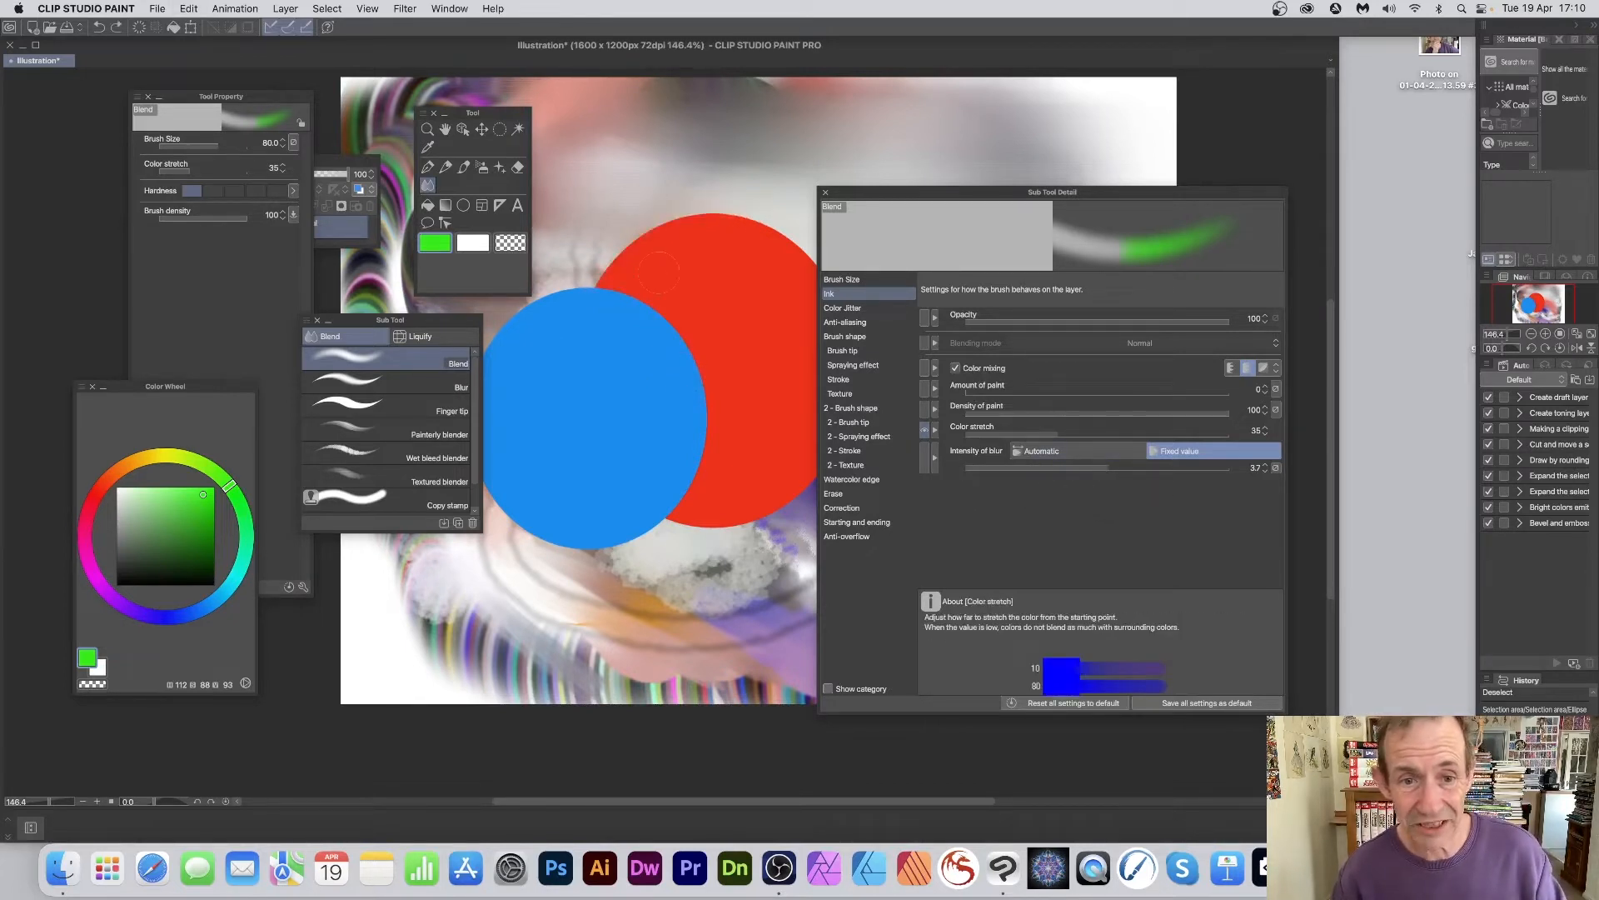
Blend the circles' shared edge, raise Color stretch to 76, test that edge again and undo the last stroke.
{"action": "mouse_move", "coordinate": [687, 336]}
{"action": "left_mouse_down"}
{"action": "mouse_move", "coordinate": [645, 304]}
{"action": "mouse_move", "coordinate": [685, 324]}
{"action": "left_mouse_up"}
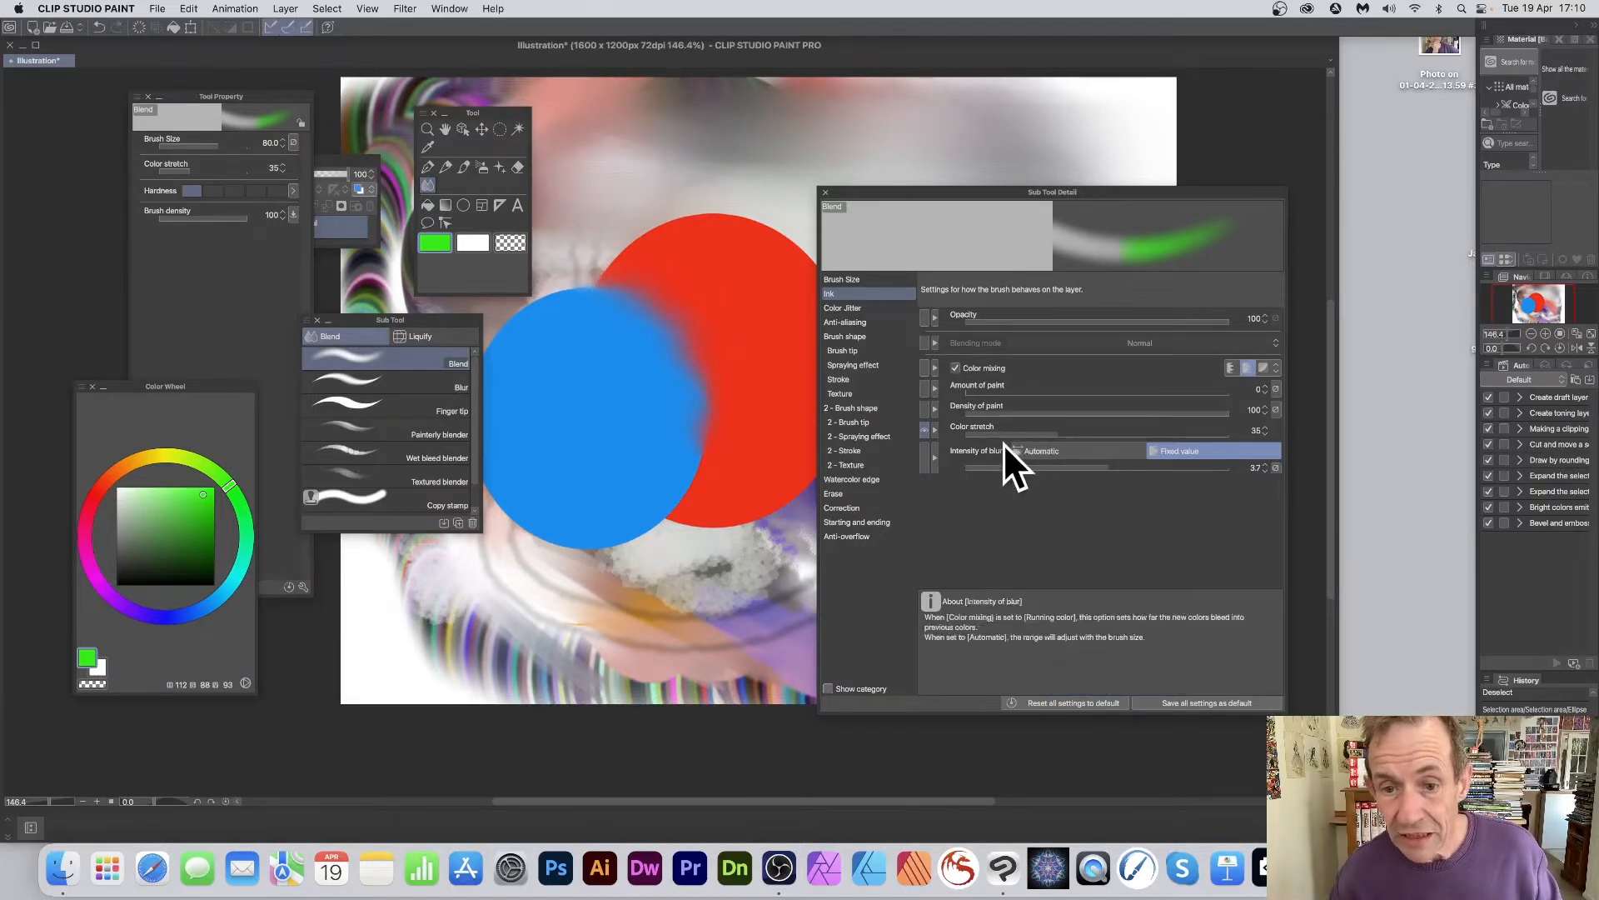
{"action": "left_click_drag", "start_coordinate": [1121, 433], "coordinate": [1165, 434]}
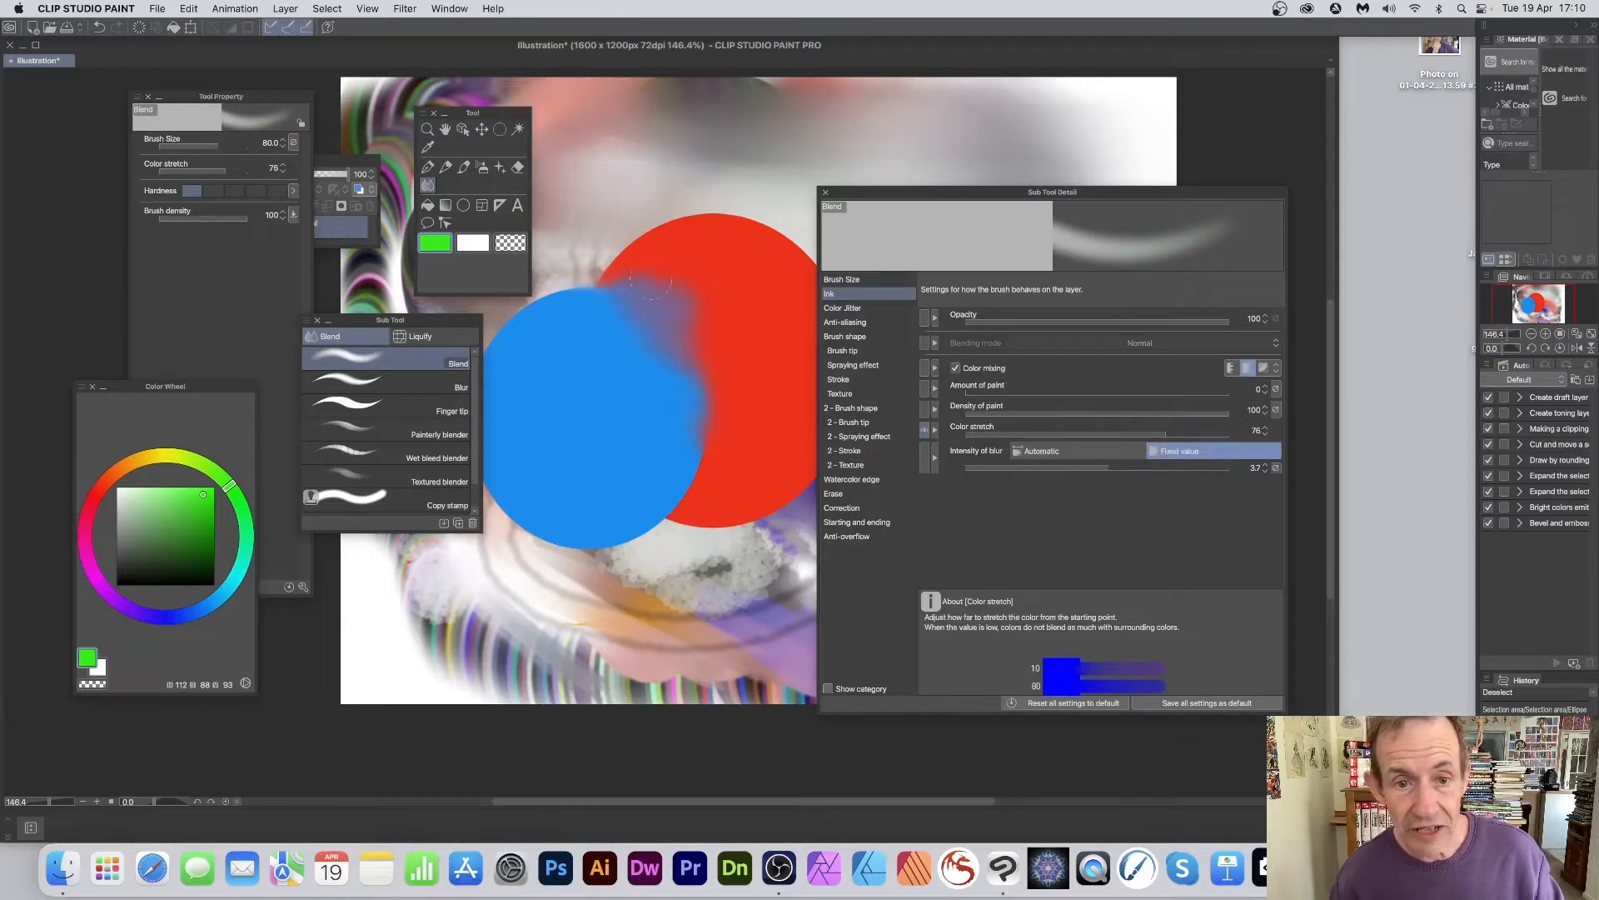
{"action": "left_click_drag", "start_coordinate": [645, 275], "coordinate": [604, 254]}
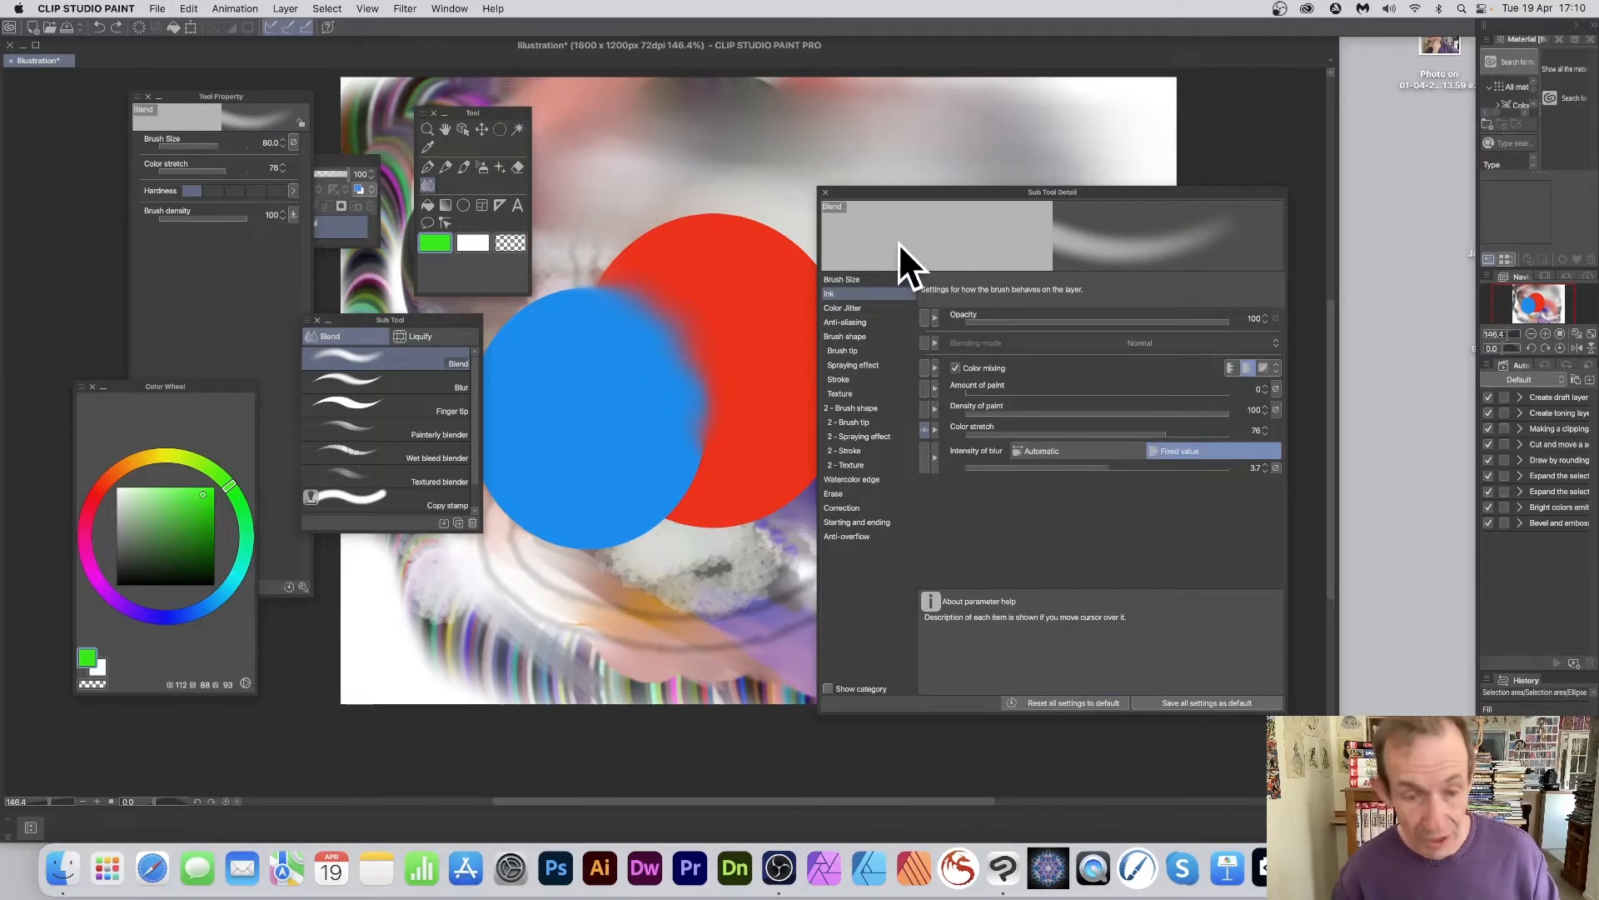
{"action": "key", "text": "super+z"}
Raise the fixed Intensity of blur to 77.6, test blending across both circles and undo the strokes.
{"action": "left_click", "coordinate": [1181, 467]}
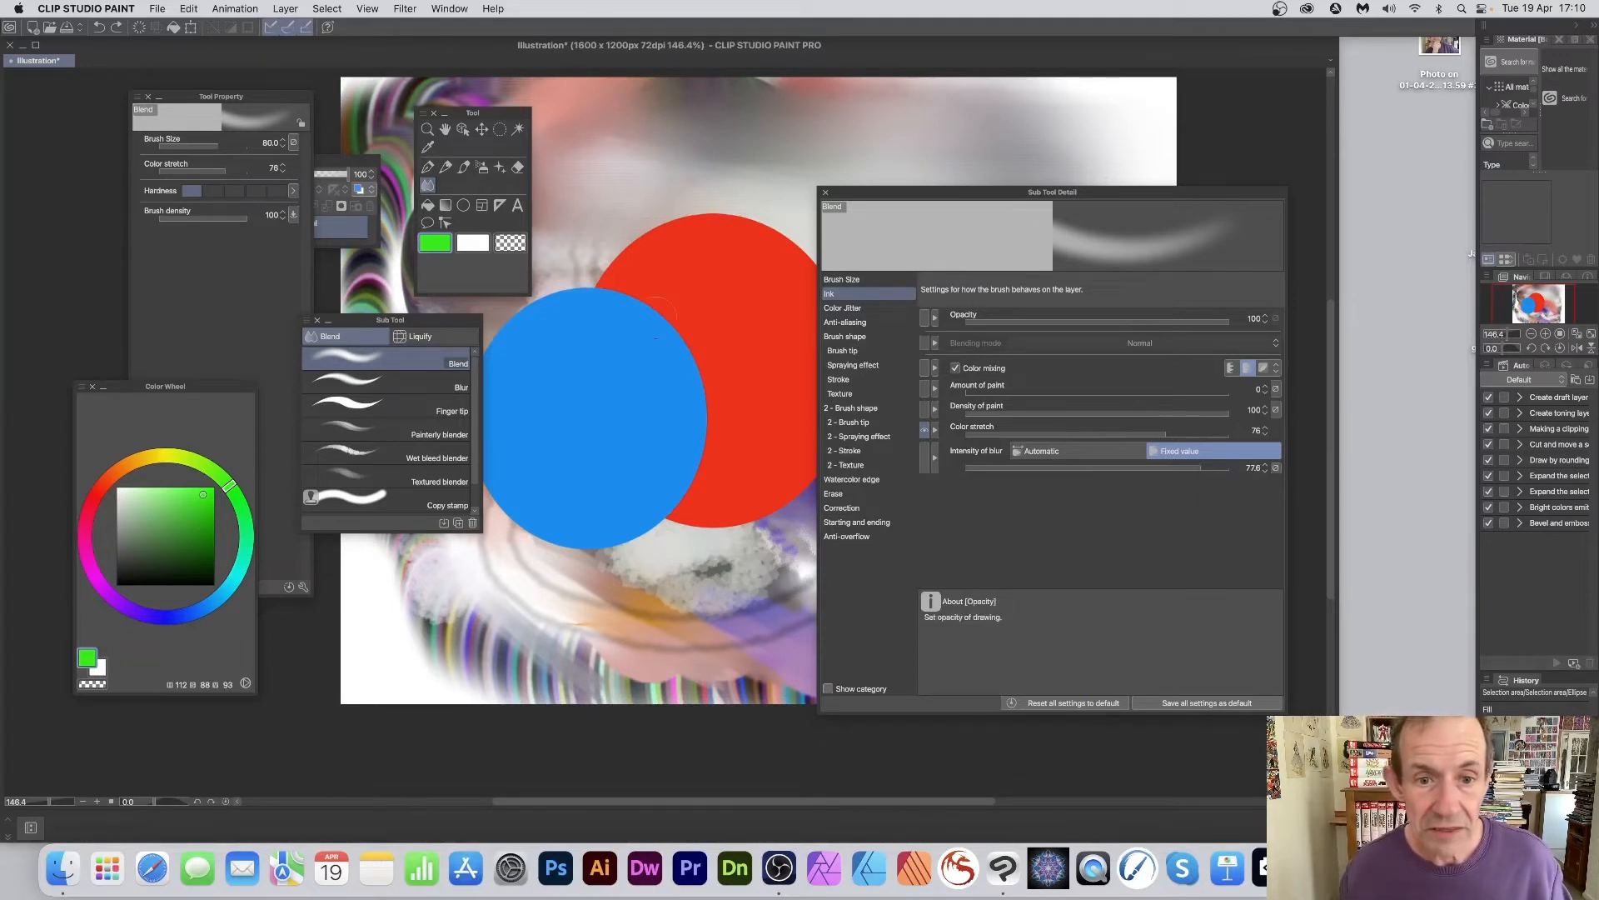
{"action": "mouse_move", "coordinate": [655, 315]}
{"action": "left_mouse_down"}
{"action": "mouse_move", "coordinate": [679, 348]}
{"action": "mouse_move", "coordinate": [637, 320]}
{"action": "mouse_move", "coordinate": [679, 319]}
{"action": "mouse_move", "coordinate": [695, 367]}
{"action": "mouse_move", "coordinate": [600, 291]}
{"action": "mouse_move", "coordinate": [649, 275]}
{"action": "mouse_move", "coordinate": [698, 298]}
{"action": "mouse_move", "coordinate": [602, 273]}
{"action": "mouse_move", "coordinate": [774, 242]}
{"action": "mouse_move", "coordinate": [773, 270]}
{"action": "mouse_move", "coordinate": [675, 202]}
{"action": "mouse_move", "coordinate": [665, 292]}
{"action": "mouse_move", "coordinate": [616, 285]}
{"action": "mouse_move", "coordinate": [587, 330]}
{"action": "mouse_move", "coordinate": [683, 374]}
{"action": "mouse_move", "coordinate": [680, 395]}
{"action": "mouse_move", "coordinate": [737, 373]}
{"action": "mouse_move", "coordinate": [733, 433]}
{"action": "mouse_move", "coordinate": [694, 430]}
{"action": "mouse_move", "coordinate": [693, 387]}
{"action": "mouse_move", "coordinate": [761, 327]}
{"action": "mouse_move", "coordinate": [739, 422]}
{"action": "mouse_move", "coordinate": [719, 317]}
{"action": "mouse_move", "coordinate": [737, 271]}
{"action": "mouse_move", "coordinate": [816, 333]}
{"action": "mouse_move", "coordinate": [741, 351]}
{"action": "mouse_move", "coordinate": [599, 263]}
{"action": "mouse_move", "coordinate": [602, 309]}
{"action": "mouse_move", "coordinate": [682, 456]}
{"action": "mouse_move", "coordinate": [695, 523]}
{"action": "mouse_move", "coordinate": [770, 510]}
{"action": "left_mouse_up"}
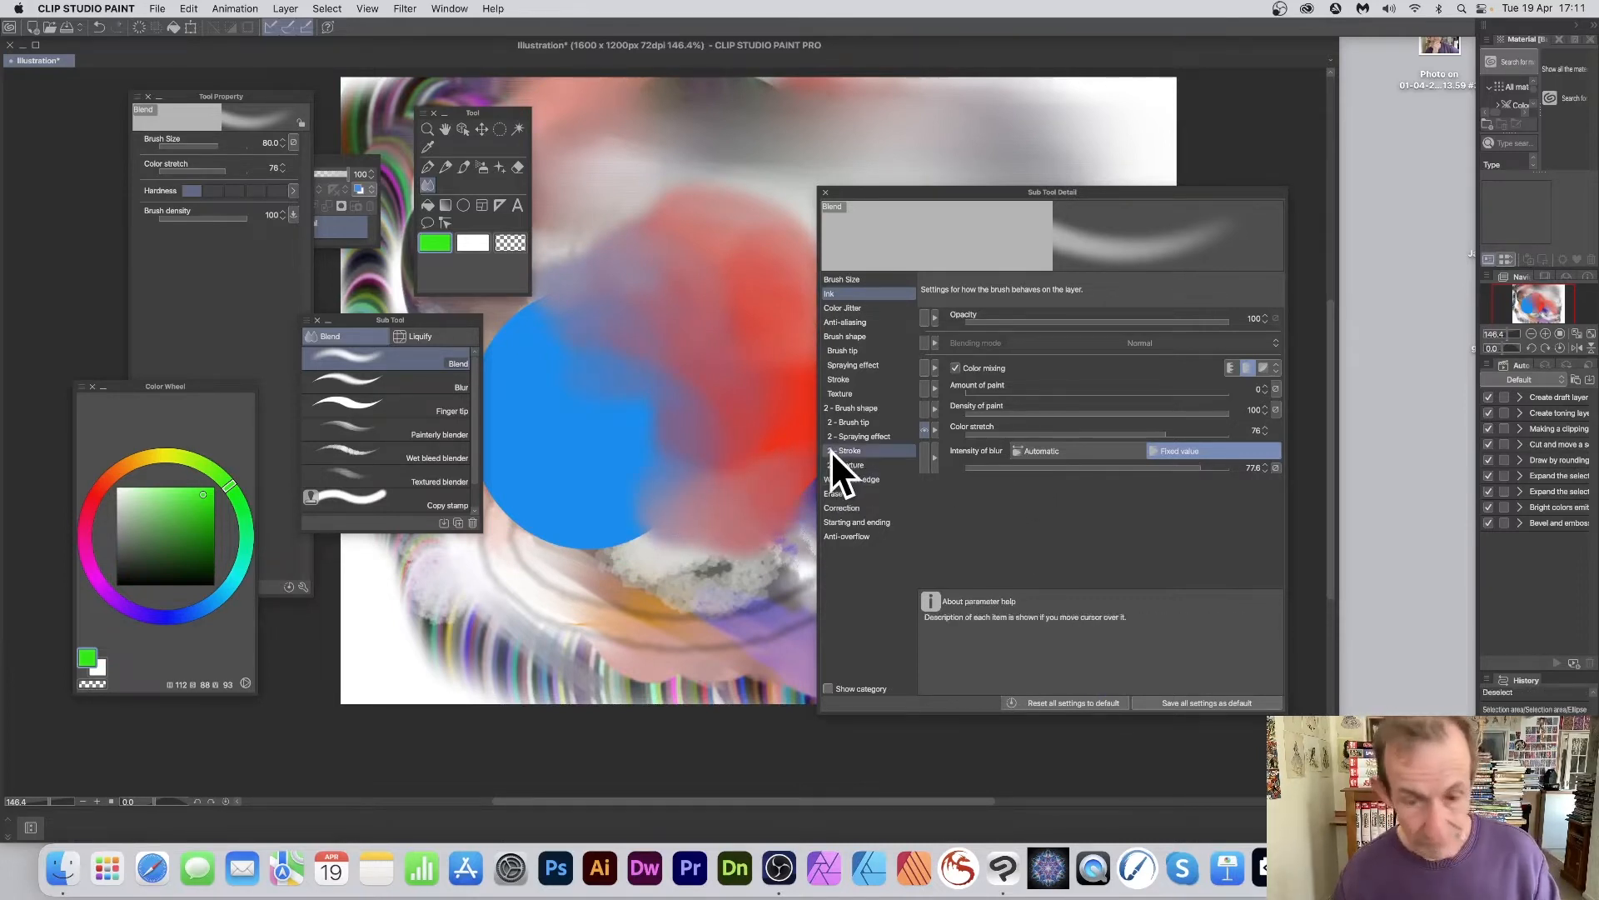
{"action": "key", "text": "super+z"}
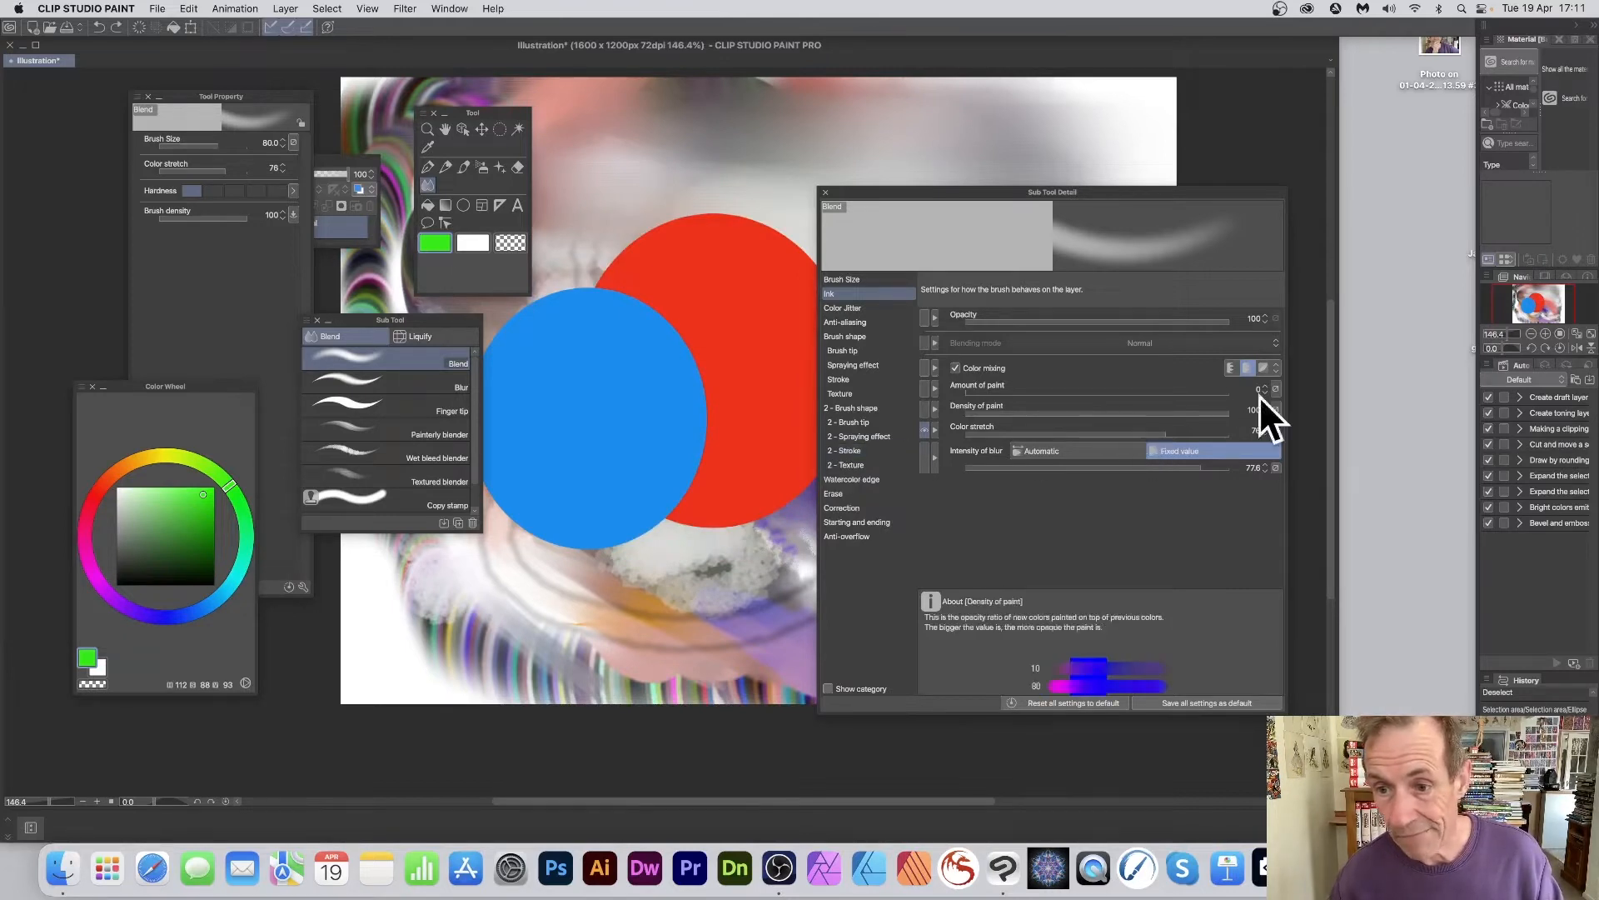
Try Smear as the Color mixing mode and return to Running color.
{"action": "left_click", "coordinate": [1276, 368]}
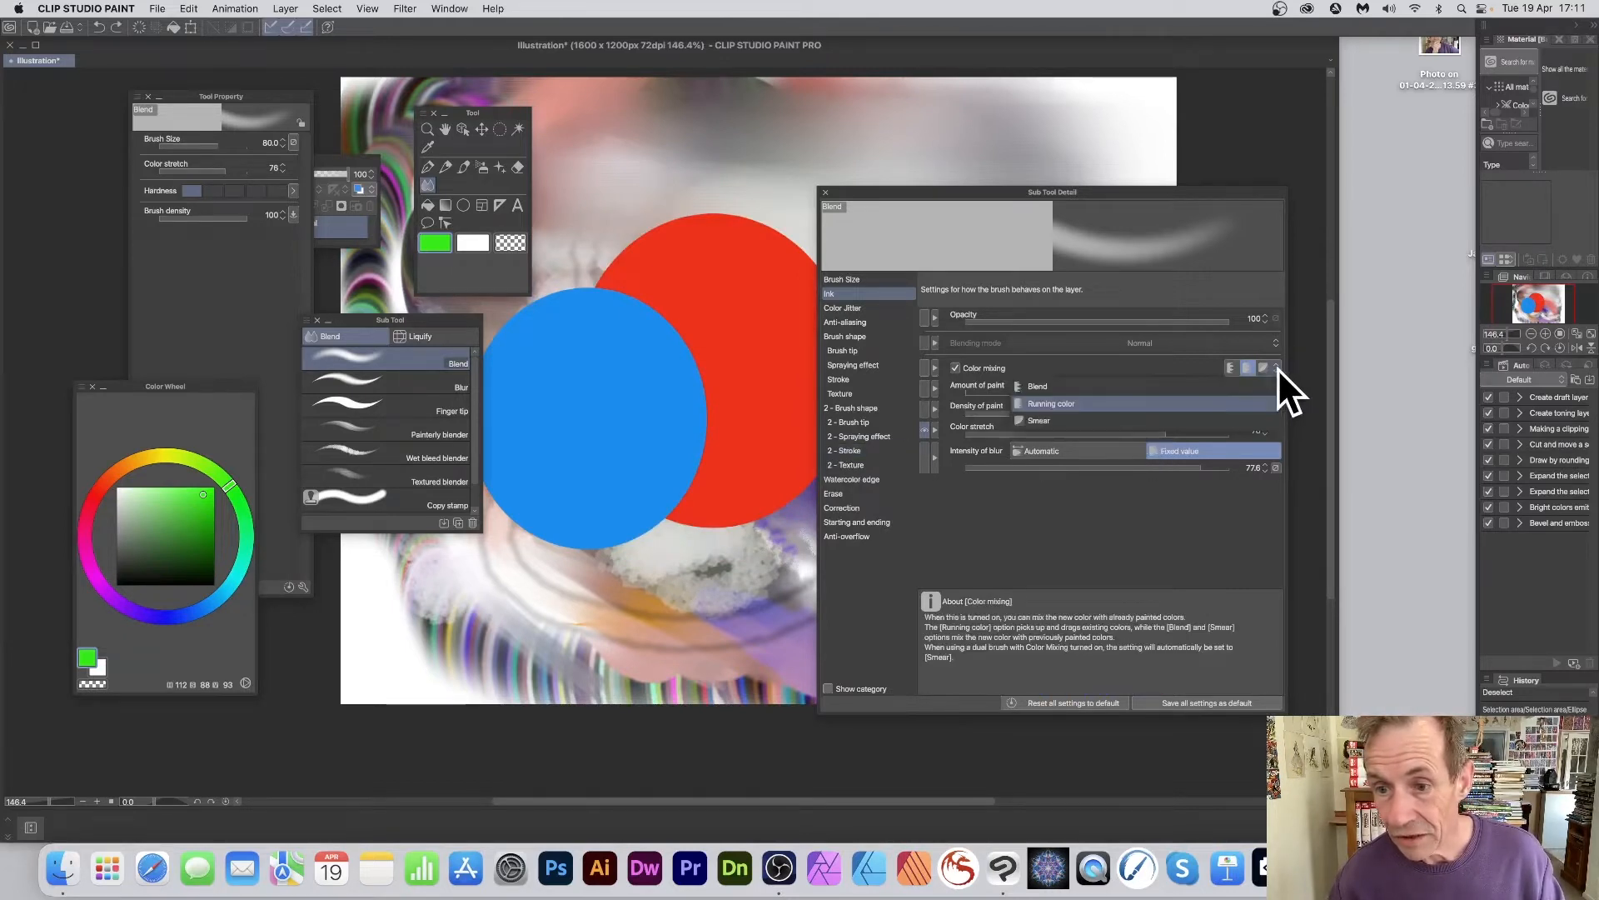
{"action": "left_click", "coordinate": [1059, 418]}
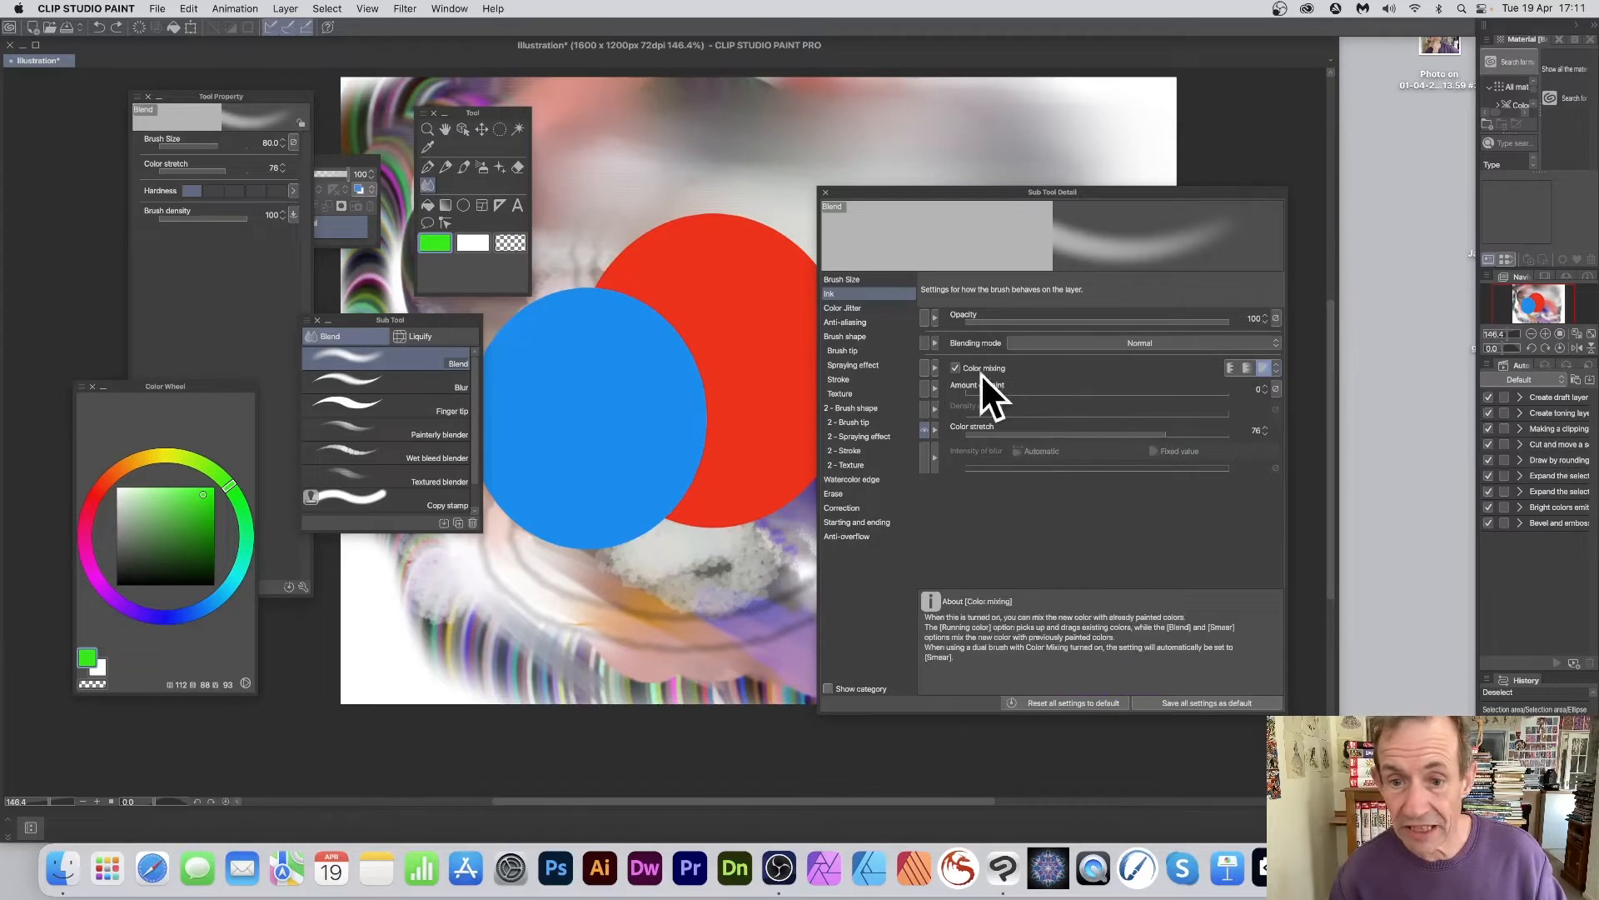
{"action": "left_click", "coordinate": [1243, 367]}
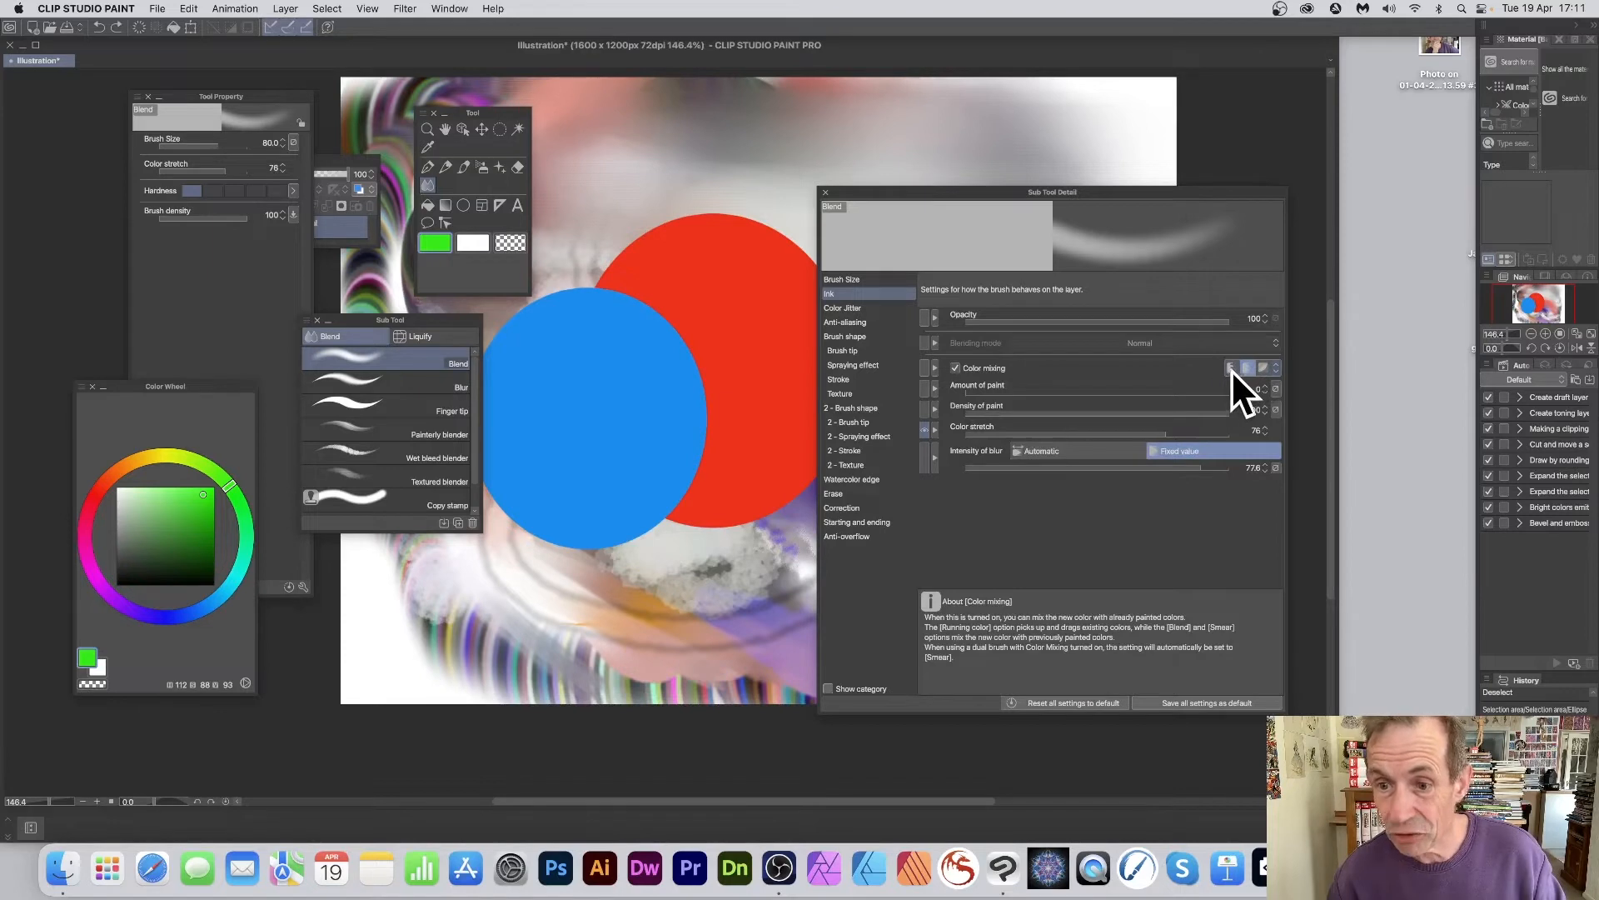
Set Color mixing to Blend, test blending the red circle's top edge and undo the stroke.
{"action": "left_click", "coordinate": [1275, 367]}
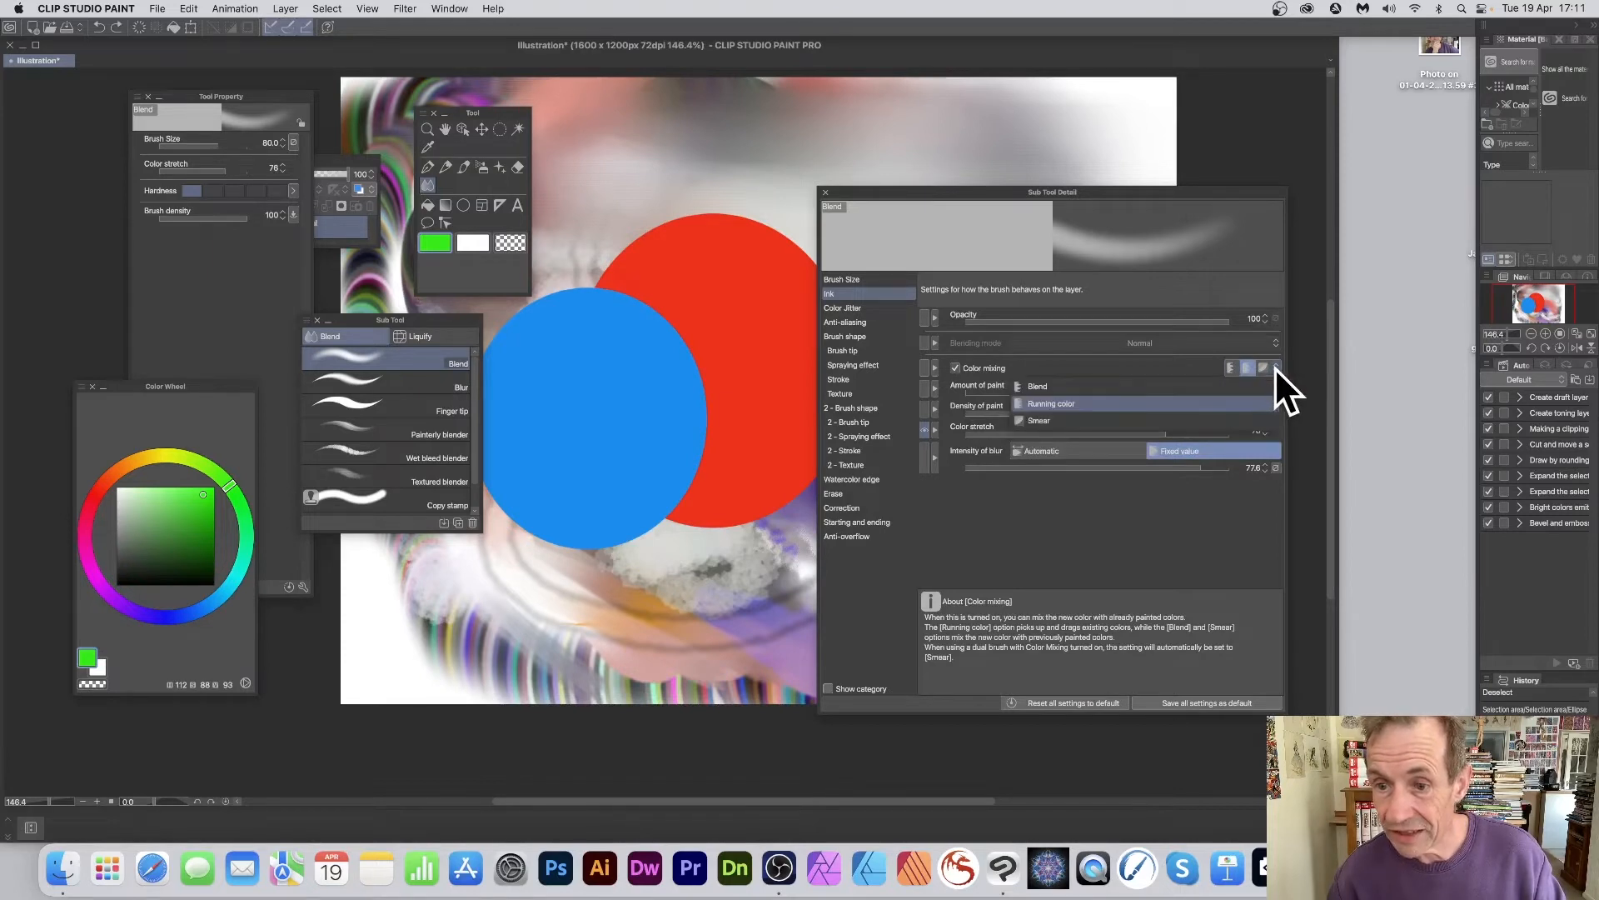
{"action": "left_click", "coordinate": [1055, 386]}
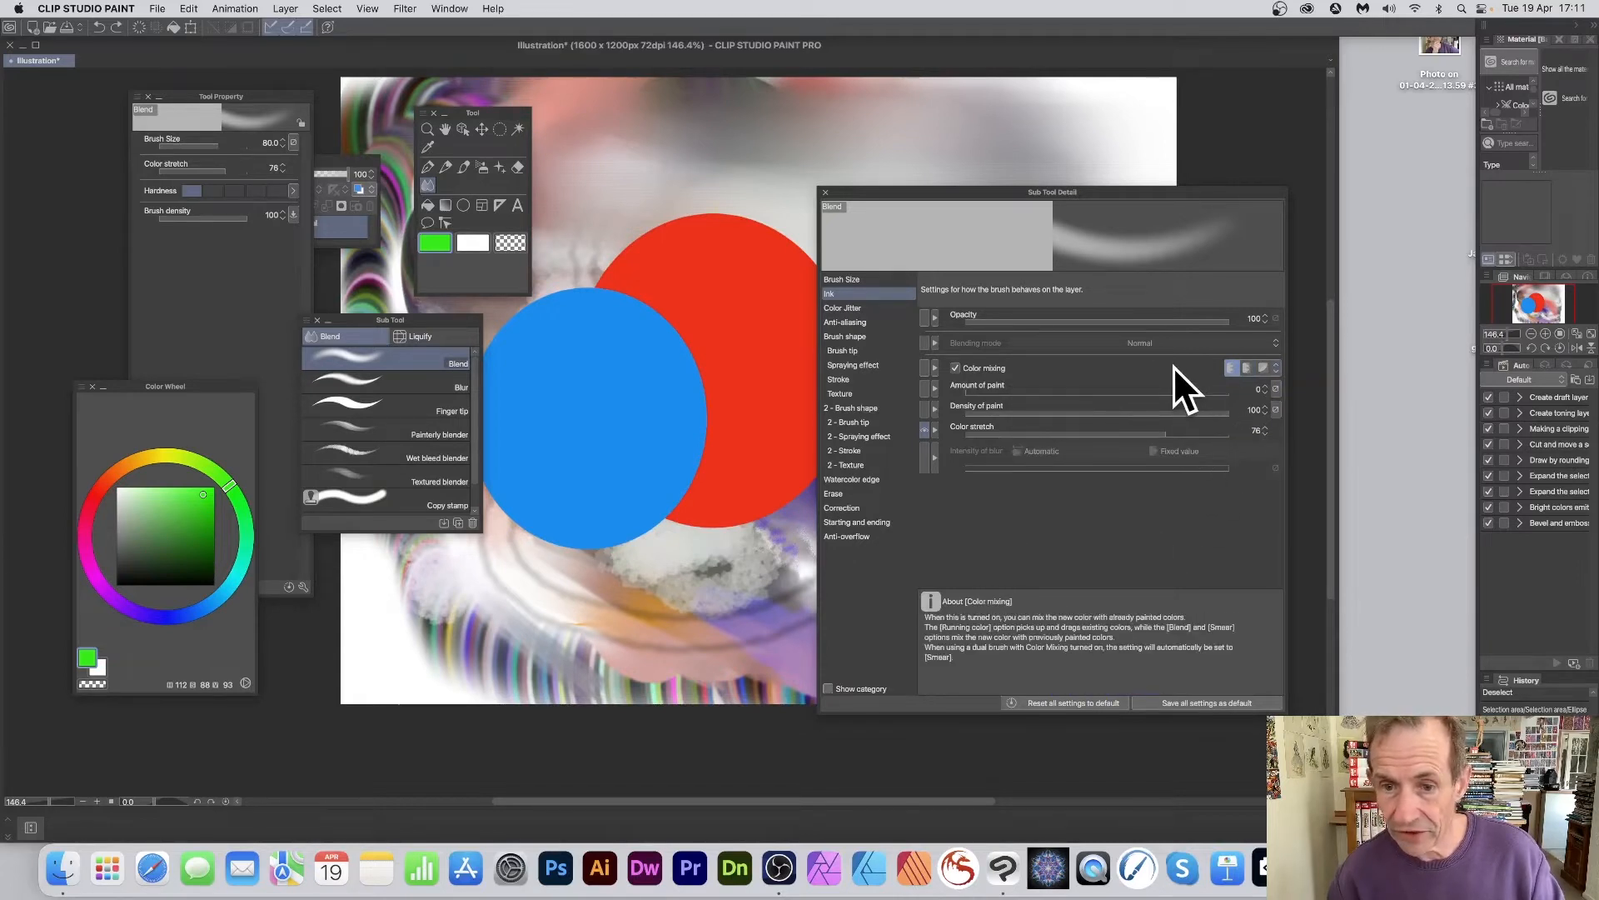
{"action": "mouse_move", "coordinate": [1127, 393]}
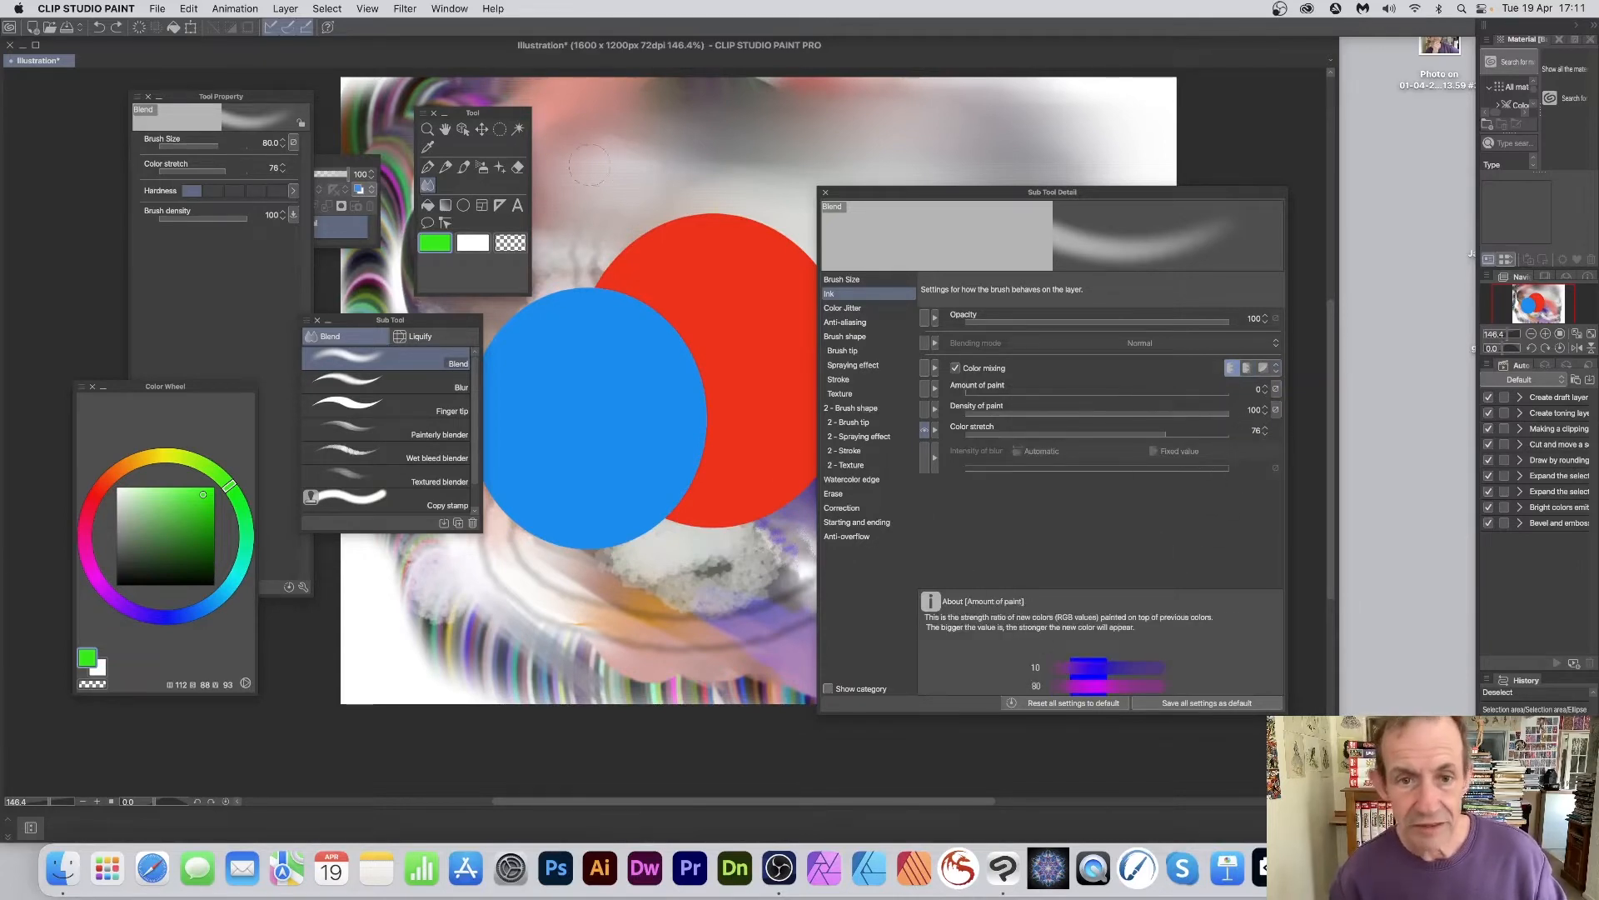
{"action": "mouse_move", "coordinate": [679, 237]}
{"action": "left_mouse_down"}
{"action": "mouse_move", "coordinate": [701, 202]}
{"action": "mouse_move", "coordinate": [695, 223]}
{"action": "mouse_move", "coordinate": [744, 219]}
{"action": "mouse_move", "coordinate": [681, 221]}
{"action": "mouse_move", "coordinate": [748, 223]}
{"action": "left_mouse_up"}
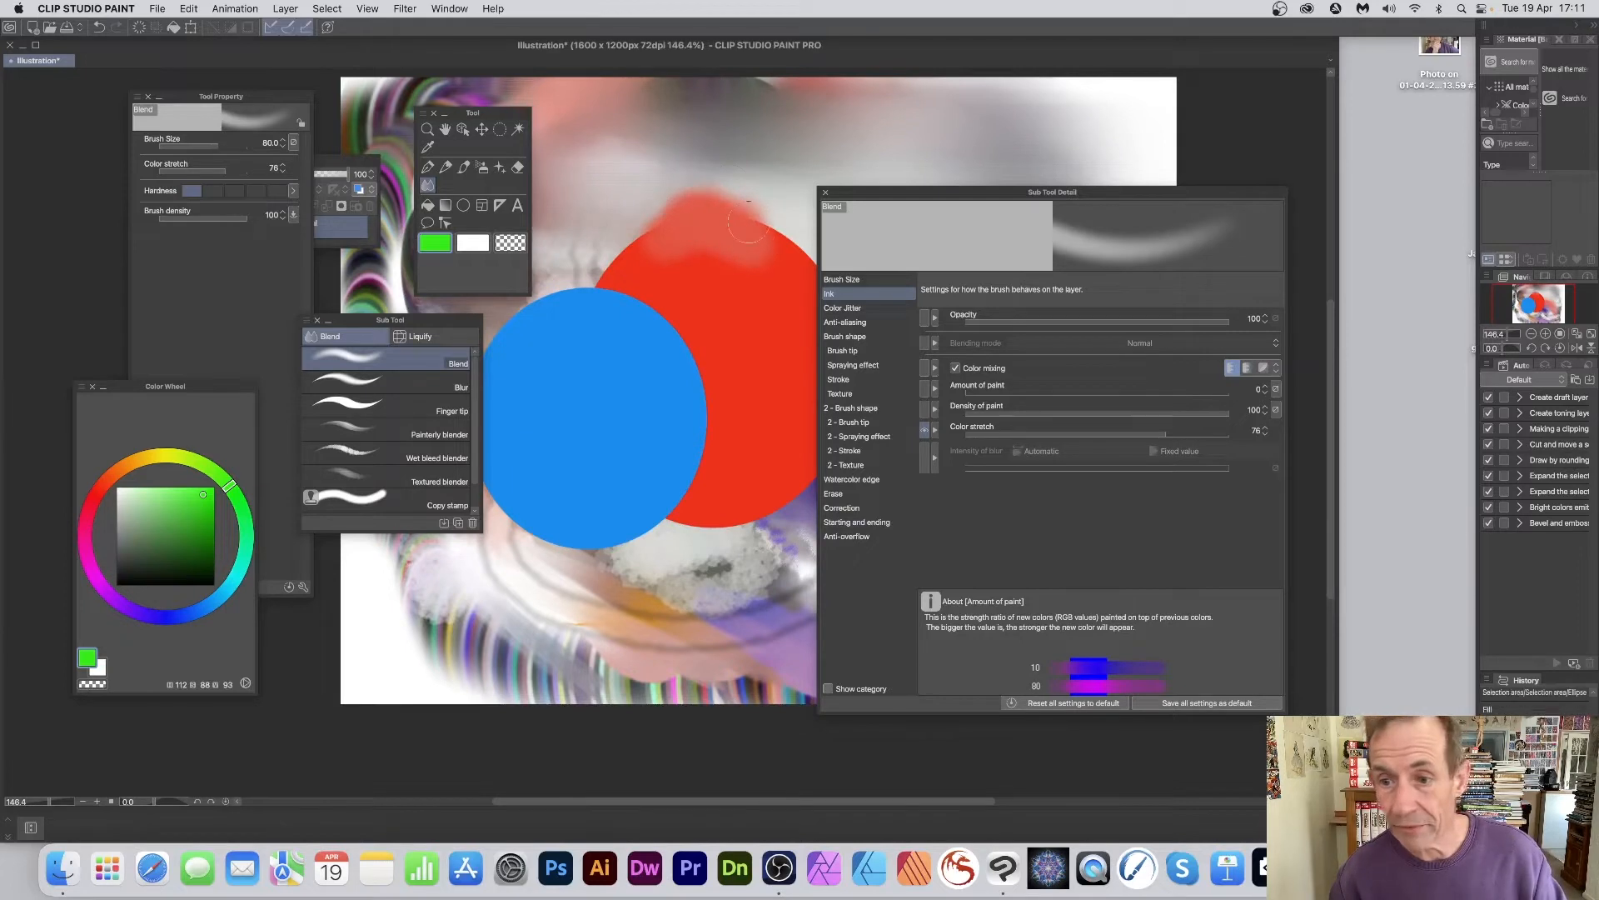
{"action": "key", "text": "super+z"}
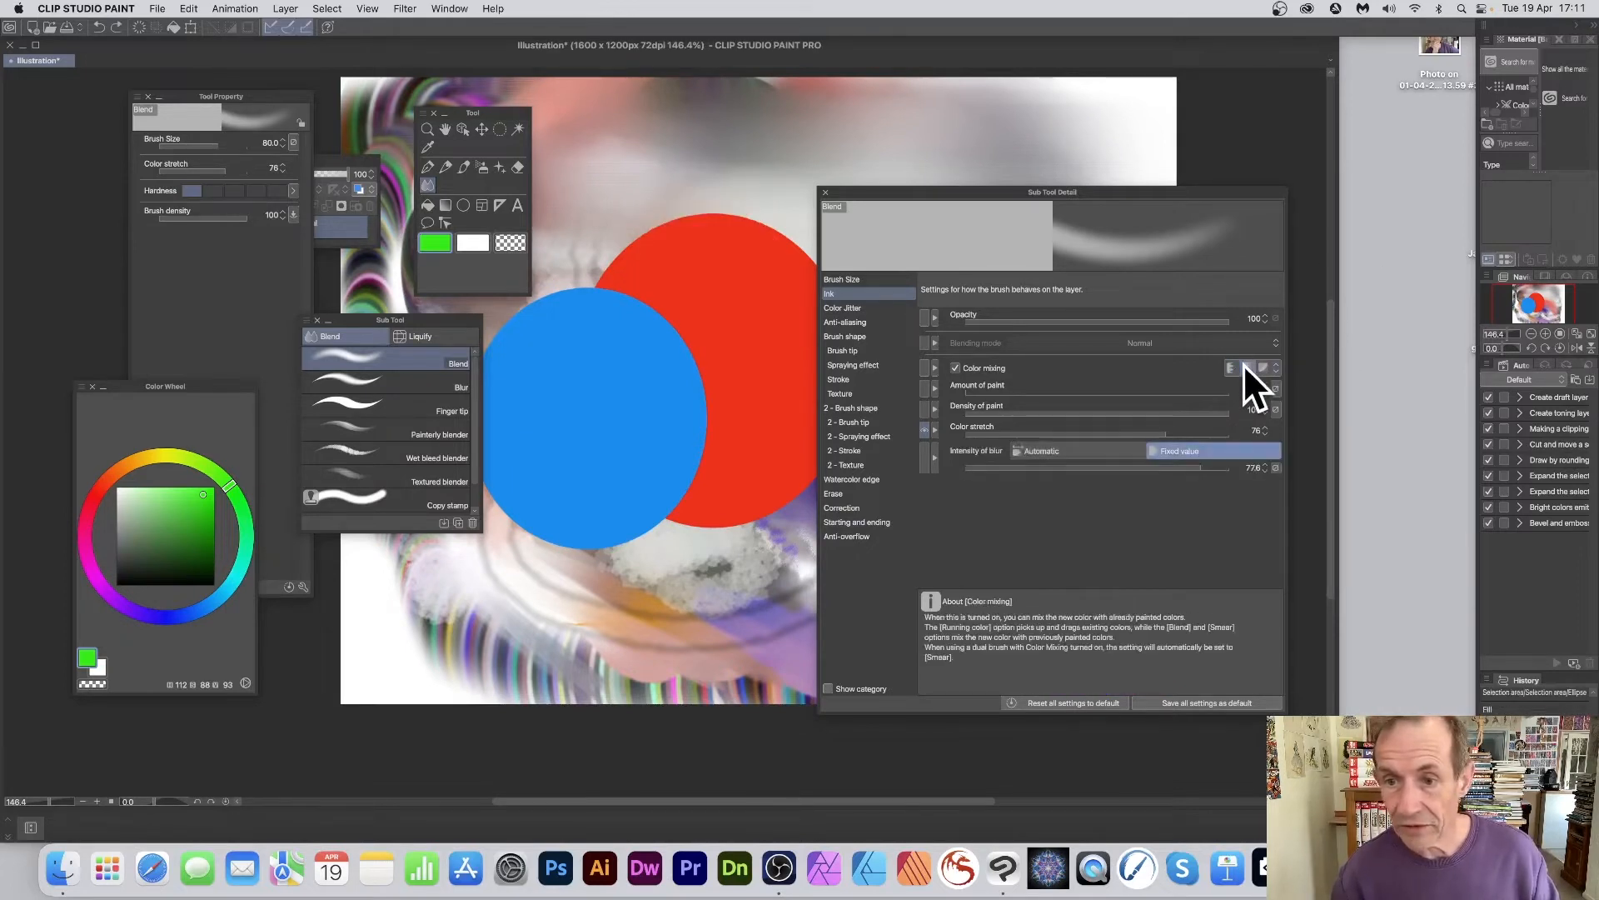
Switch to the Text tool and return to the Blend sub tool.
{"action": "key", "text": "t"}
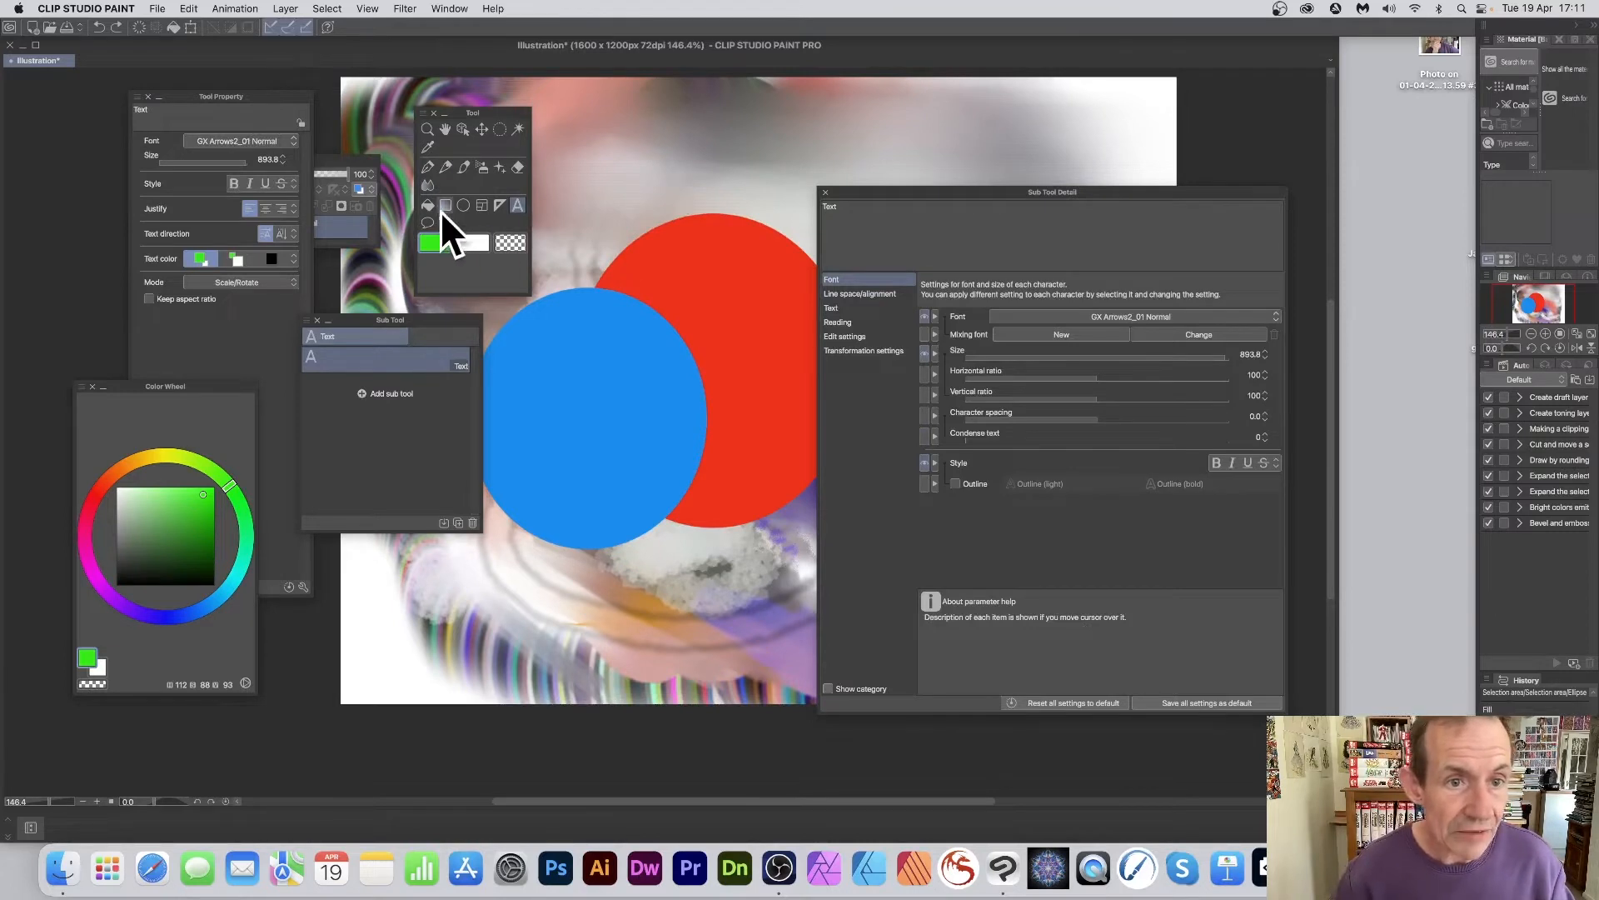
{"action": "left_click", "coordinate": [428, 187]}
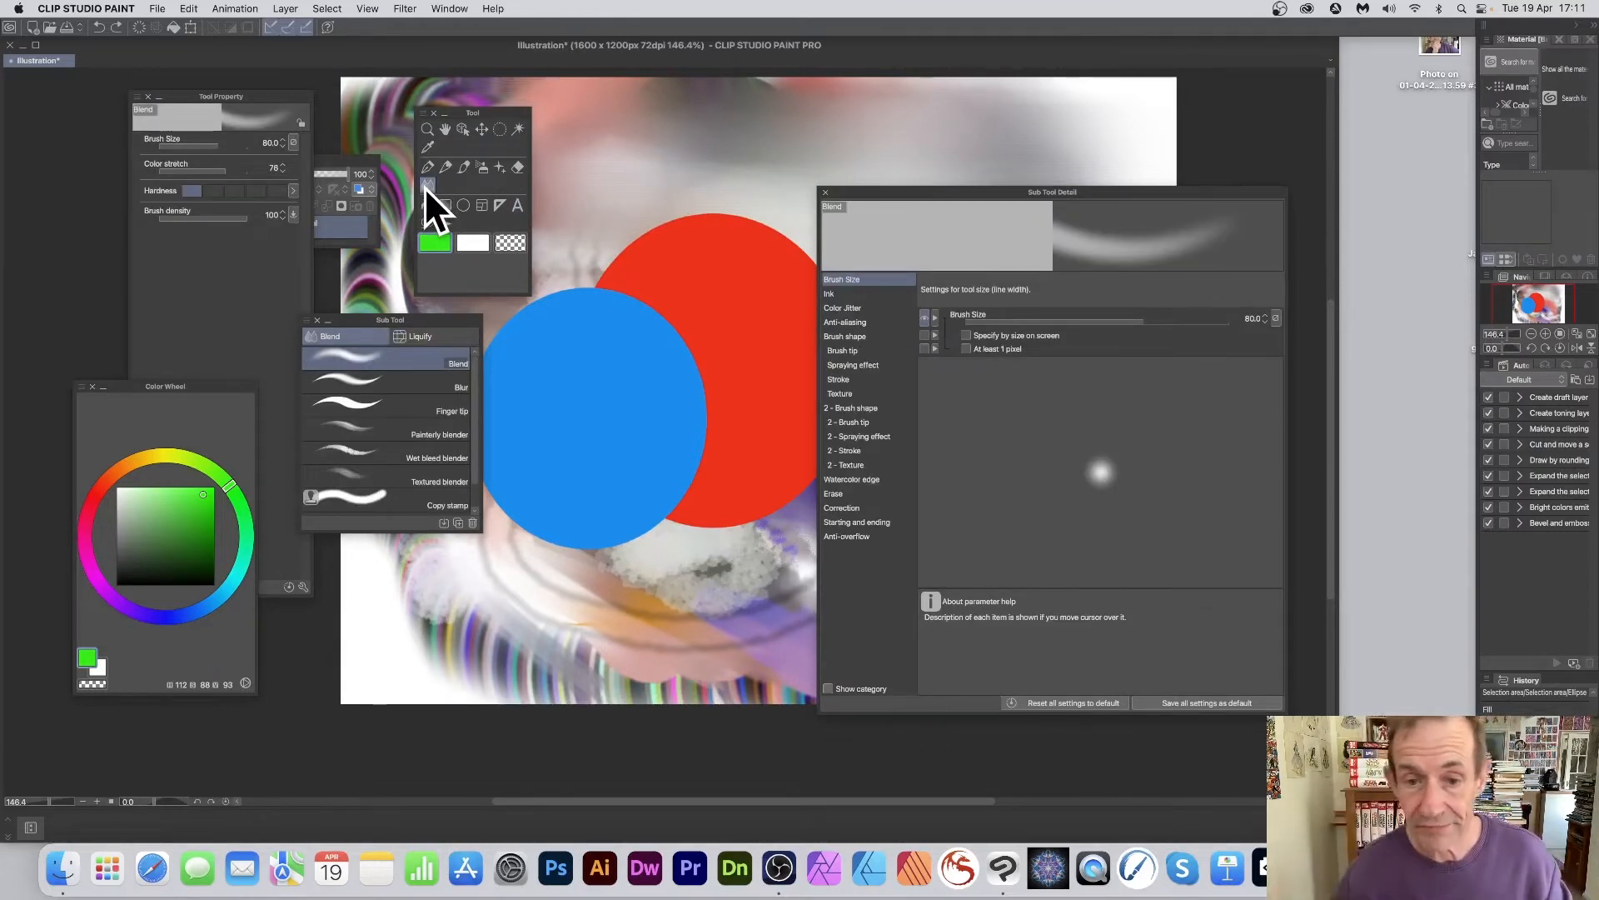
Set the Blend sub tool's Color mixing to Smear and blend the red circle's upper edge and its overlap with the blue circle.
{"action": "left_click", "coordinate": [832, 293]}
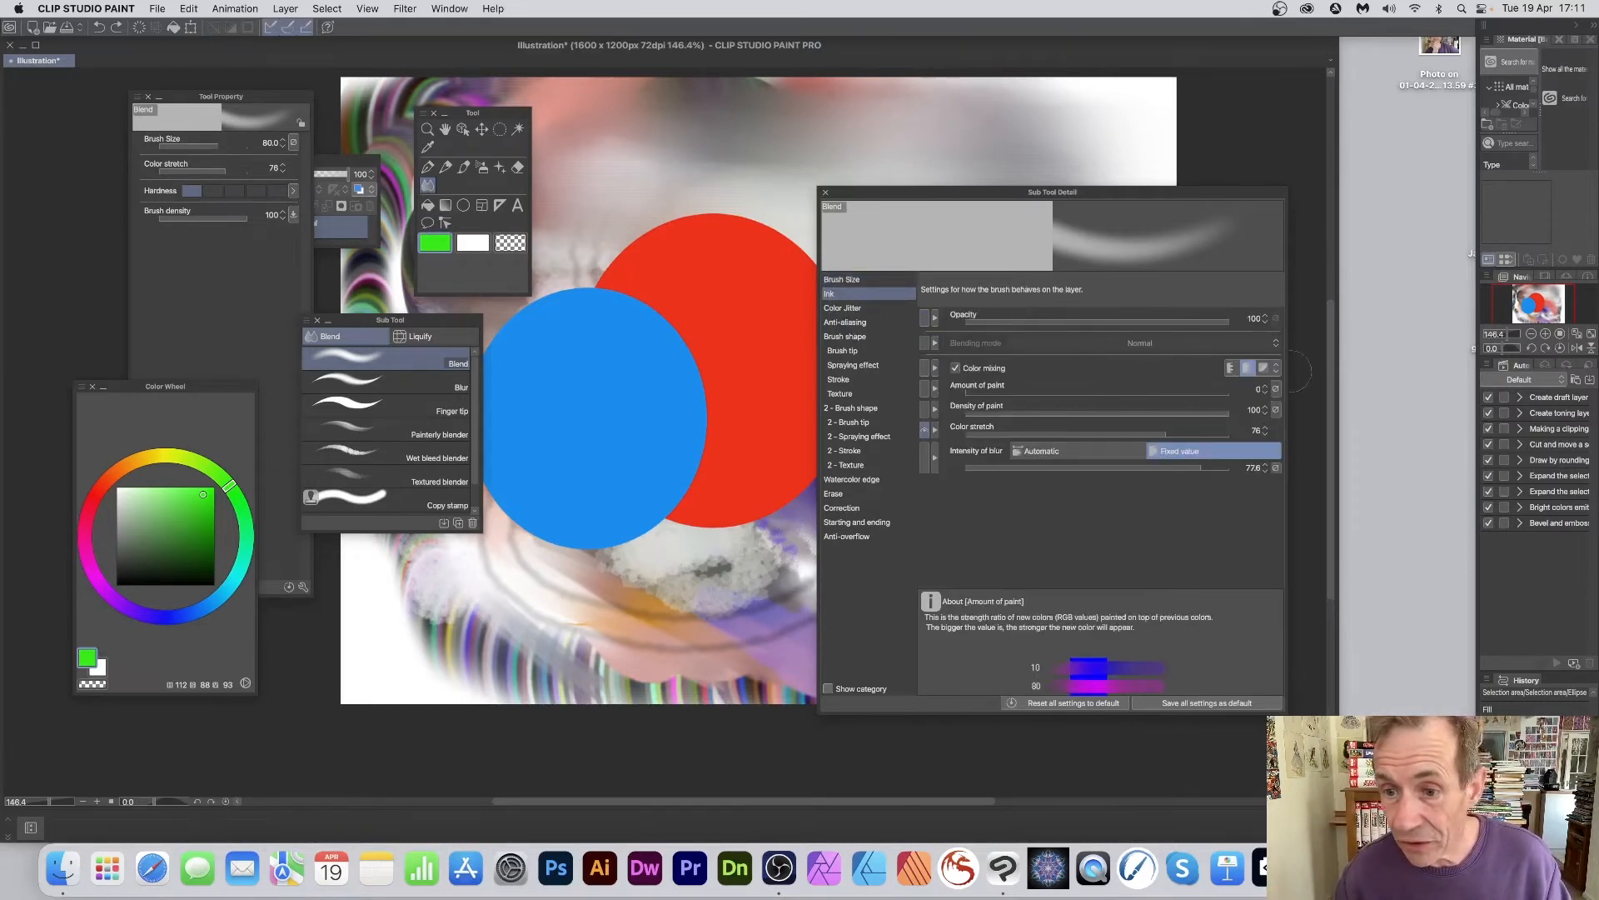
{"action": "left_click", "coordinate": [1263, 367]}
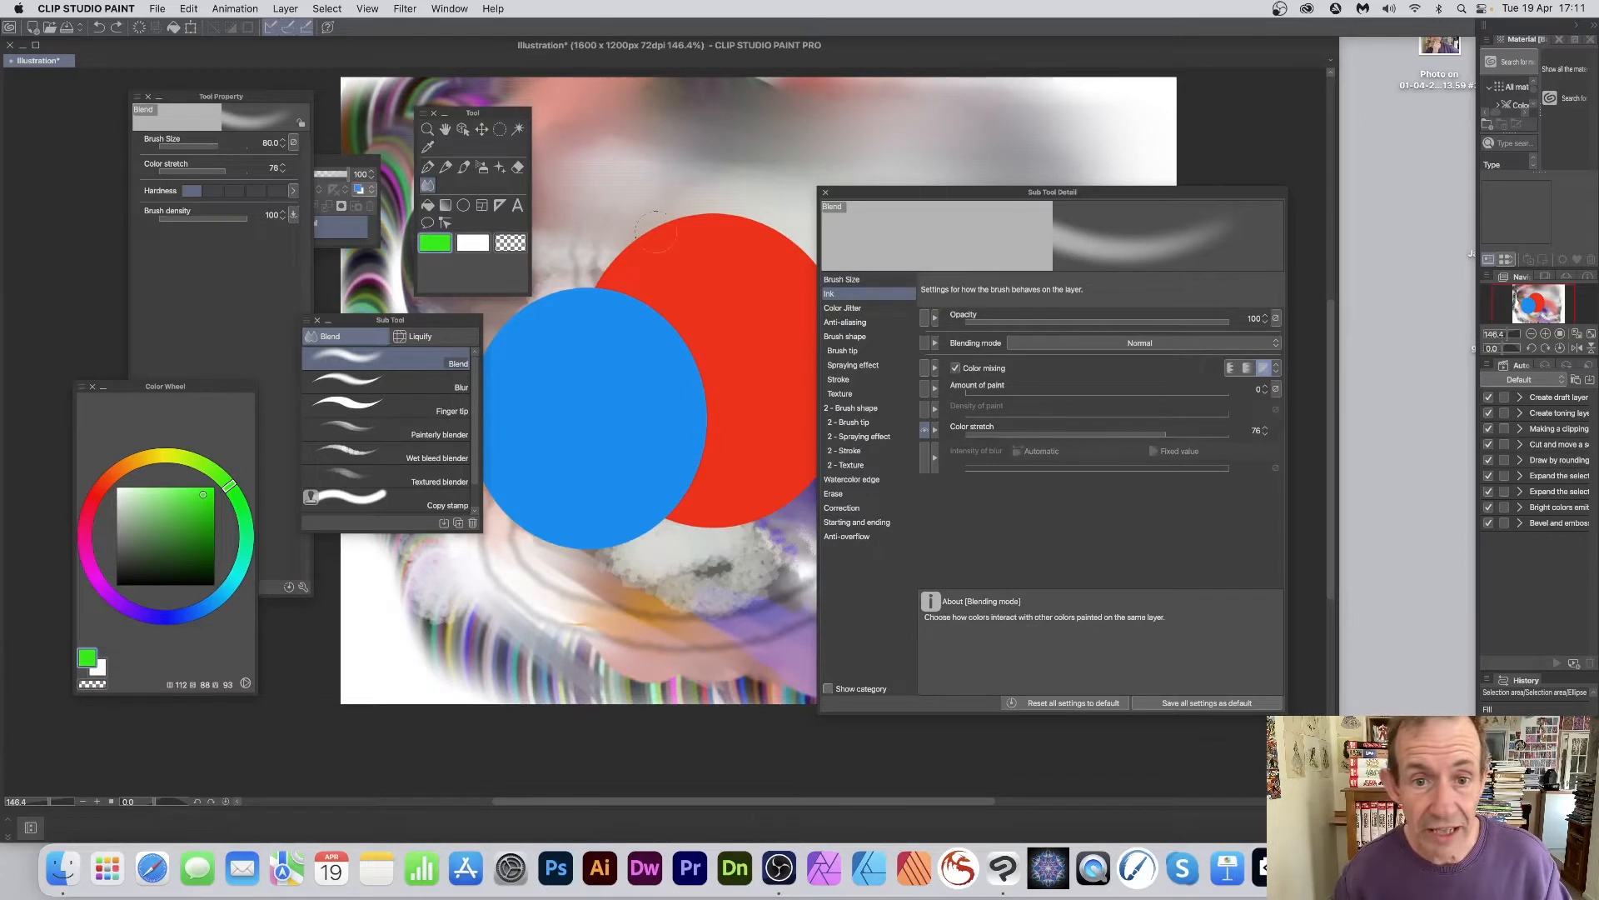
{"action": "mouse_move", "coordinate": [655, 227]}
{"action": "left_mouse_down"}
{"action": "mouse_move", "coordinate": [690, 206]}
{"action": "mouse_move", "coordinate": [753, 228]}
{"action": "mouse_move", "coordinate": [678, 228]}
{"action": "mouse_move", "coordinate": [653, 261]}
{"action": "mouse_move", "coordinate": [571, 276]}
{"action": "mouse_move", "coordinate": [674, 336]}
{"action": "mouse_move", "coordinate": [678, 358]}
{"action": "mouse_move", "coordinate": [684, 329]}
{"action": "mouse_move", "coordinate": [713, 357]}
{"action": "mouse_move", "coordinate": [698, 411]}
{"action": "mouse_move", "coordinate": [649, 289]}
{"action": "mouse_move", "coordinate": [672, 256]}
{"action": "mouse_move", "coordinate": [600, 255]}
{"action": "left_mouse_up"}
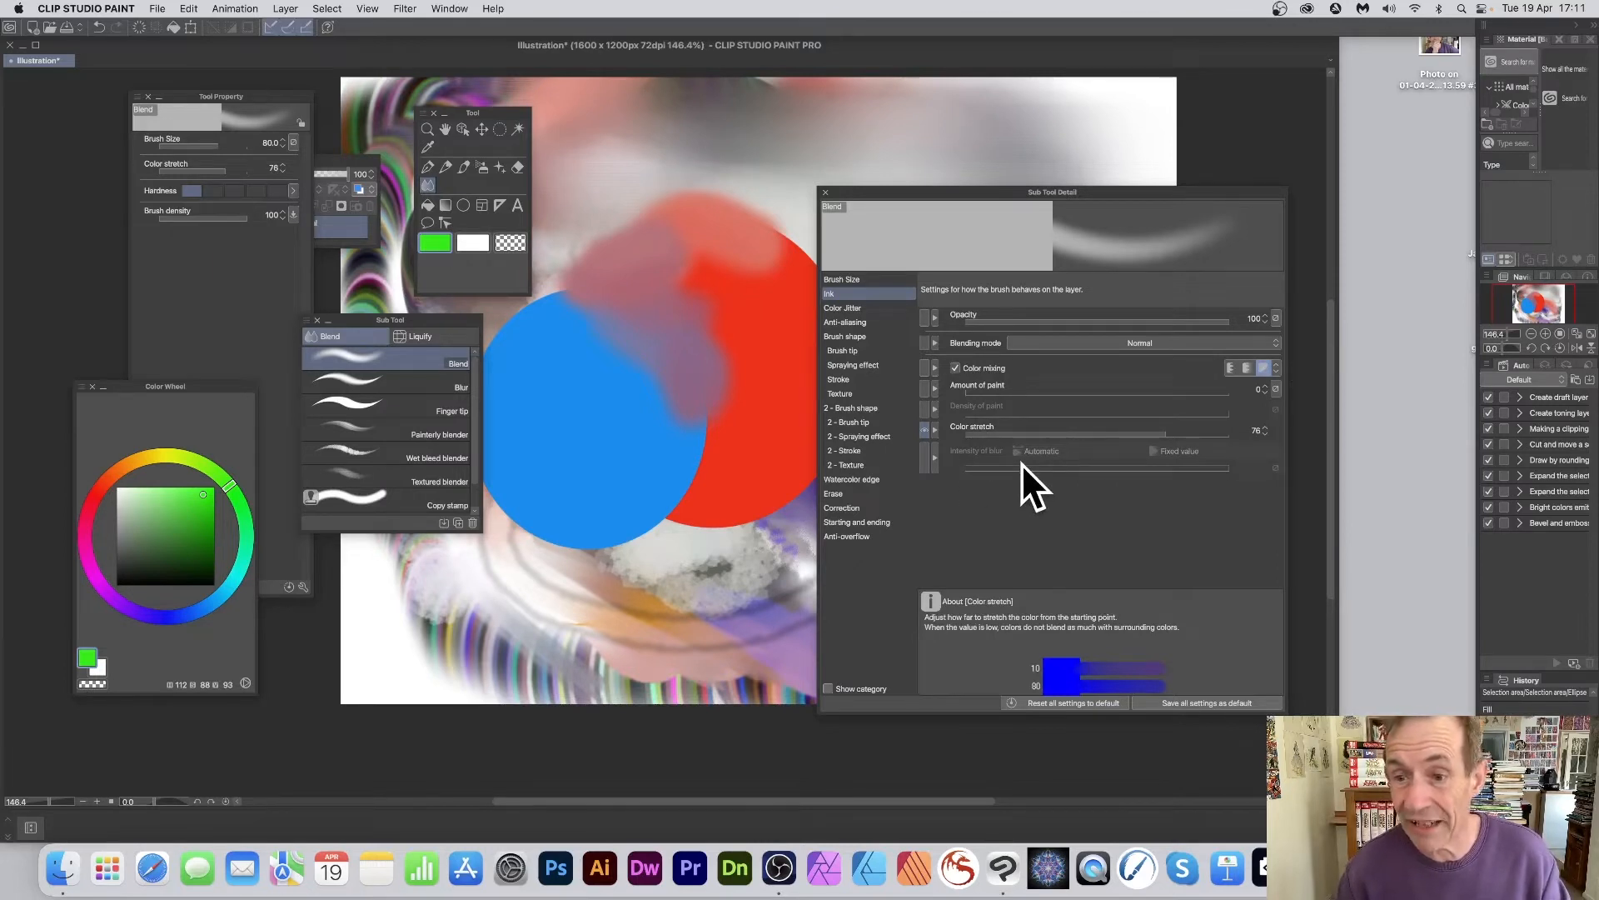
Clear the selection and smear the red circle's top edge out into the background with the Blend sub tool.
{"action": "right_click", "coordinate": [443, 357]}
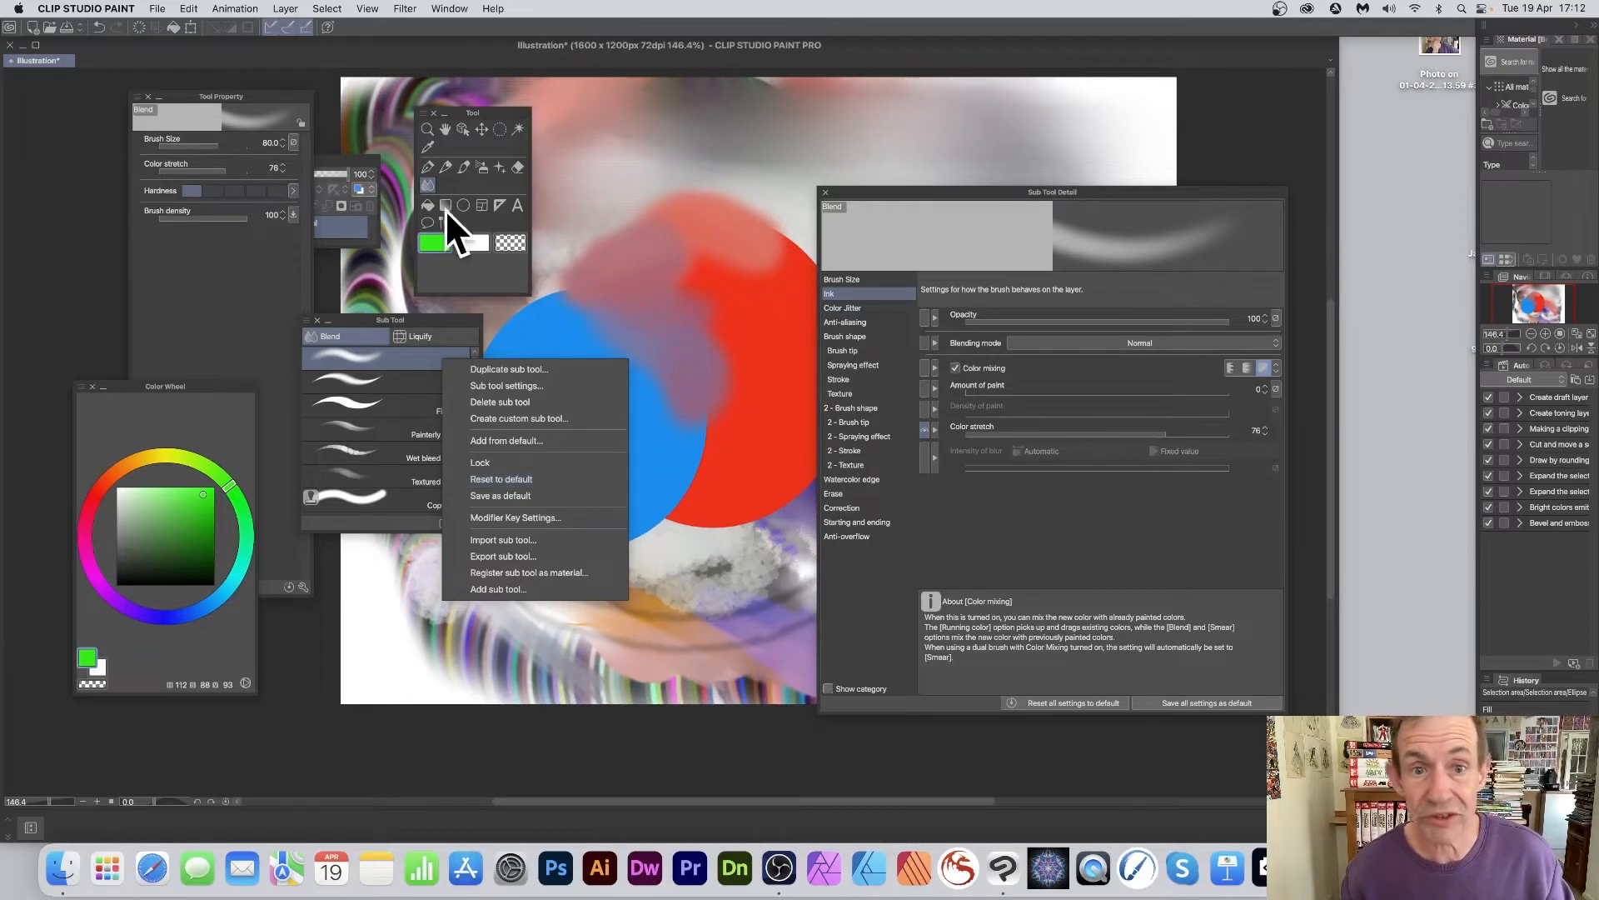
{"action": "left_click", "coordinate": [636, 228]}
{"action": "mouse_move", "coordinate": [654, 246]}
{"action": "left_mouse_down"}
{"action": "mouse_move", "coordinate": [698, 270]}
{"action": "mouse_move", "coordinate": [683, 314]}
{"action": "mouse_move", "coordinate": [653, 269]}
{"action": "mouse_move", "coordinate": [689, 265]}
{"action": "mouse_move", "coordinate": [673, 242]}
{"action": "mouse_move", "coordinate": [723, 212]}
{"action": "mouse_move", "coordinate": [763, 236]}
{"action": "mouse_move", "coordinate": [683, 212]}
{"action": "mouse_move", "coordinate": [725, 194]}
{"action": "mouse_move", "coordinate": [629, 201]}
{"action": "mouse_move", "coordinate": [708, 190]}
{"action": "left_mouse_up"}
{"action": "key", "text": "super+d"}
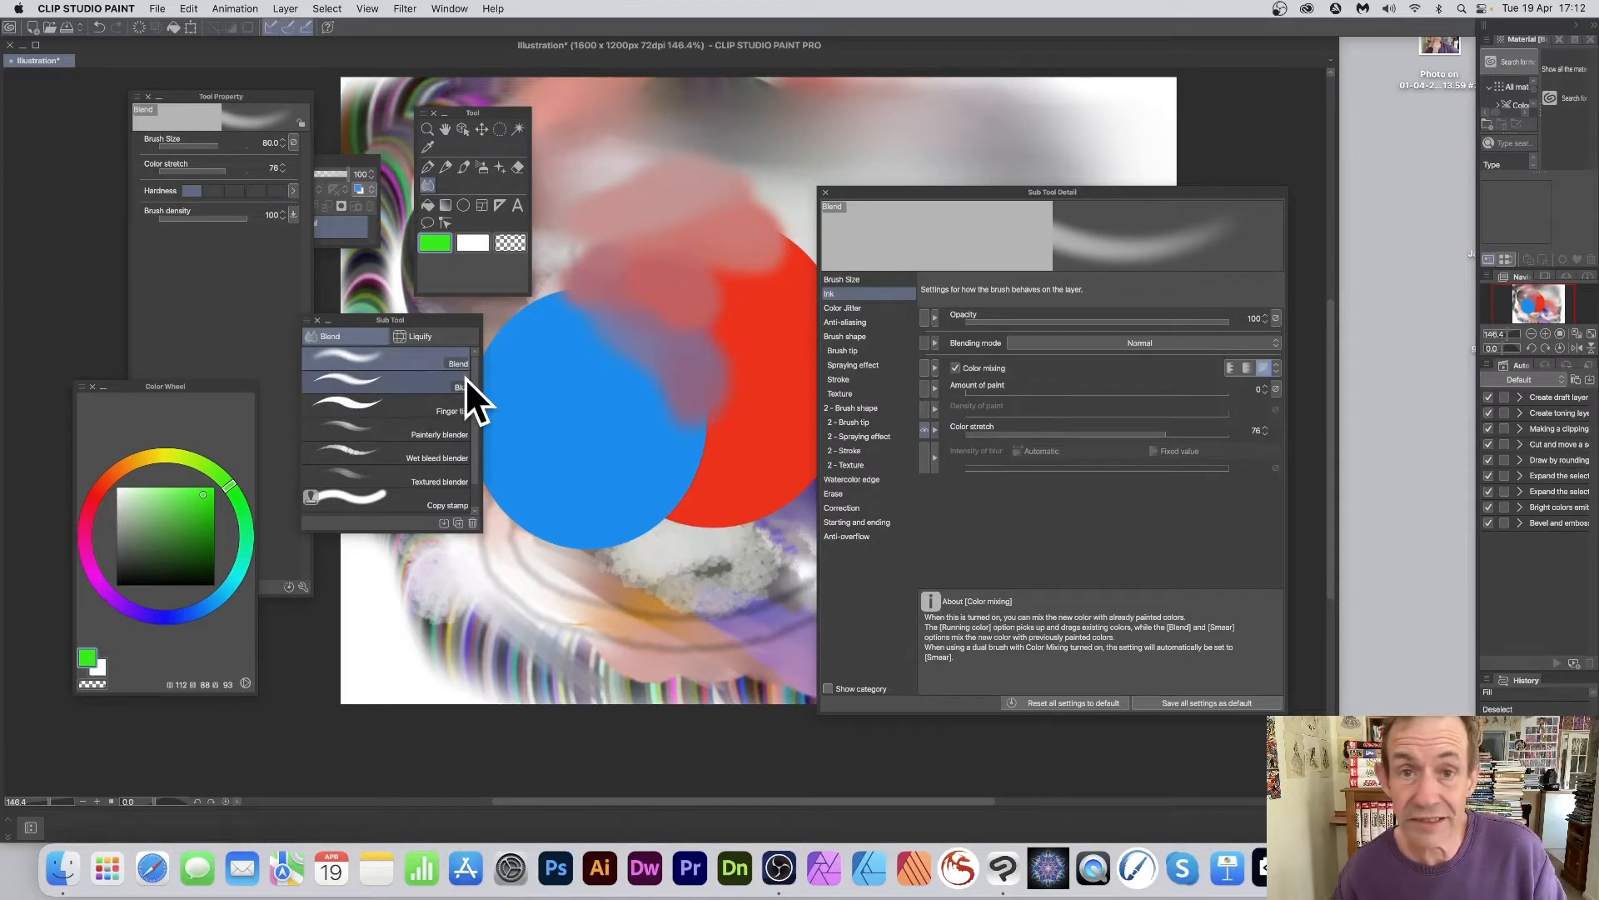
Switch to the Finger tip sub tool and smudge the red circle's upper edge outward into the background.
{"action": "left_click", "coordinate": [372, 384]}
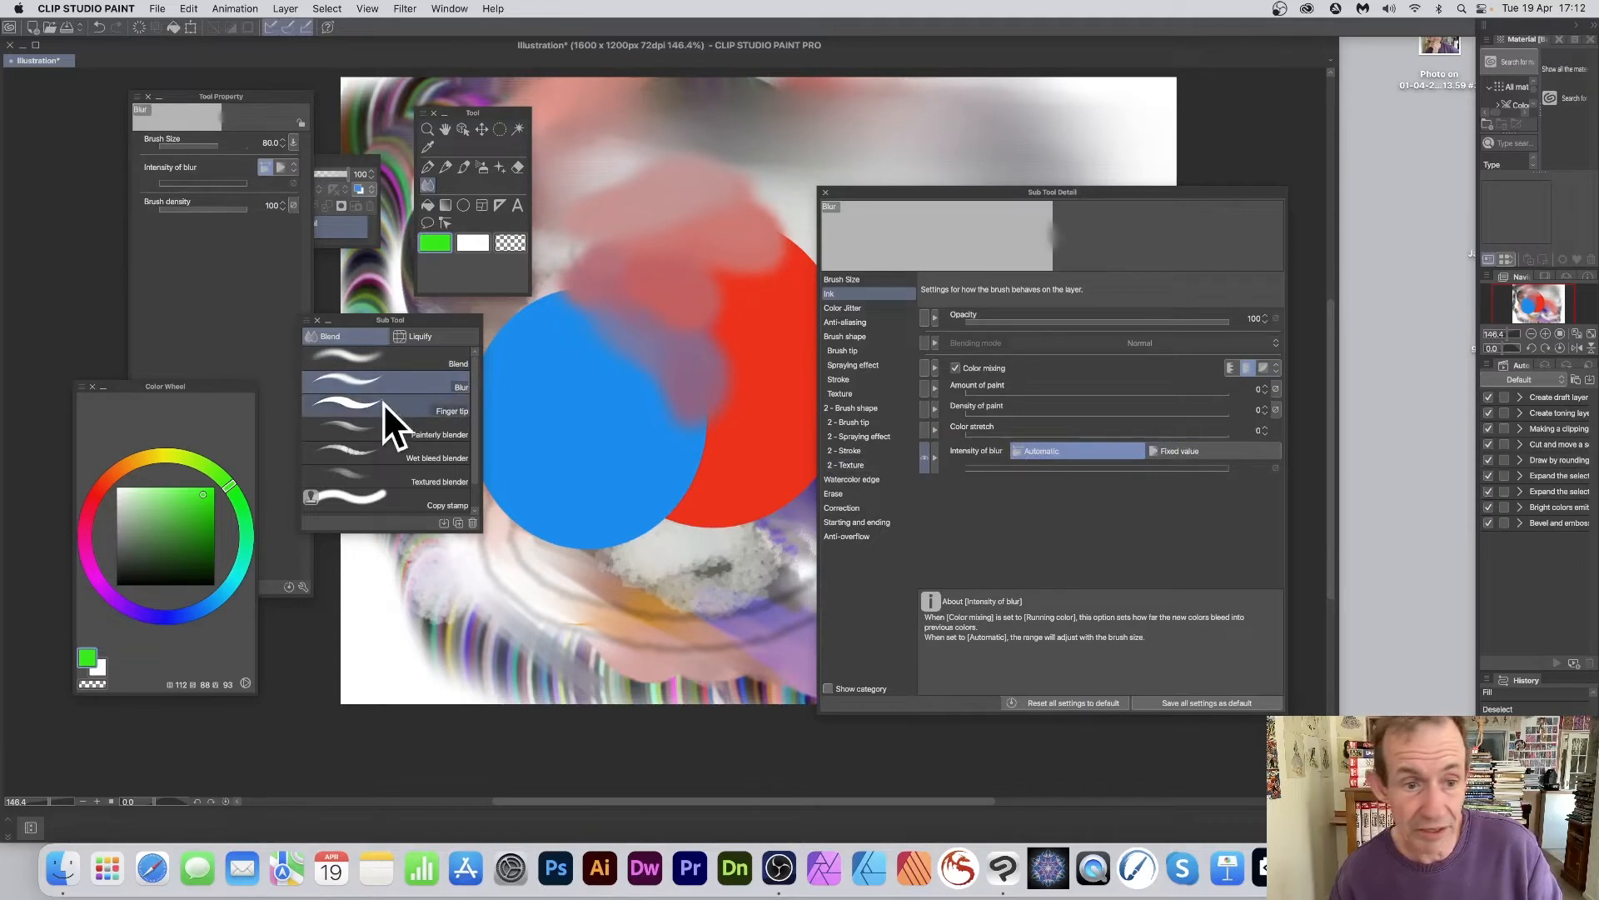
{"action": "left_click", "coordinate": [390, 408]}
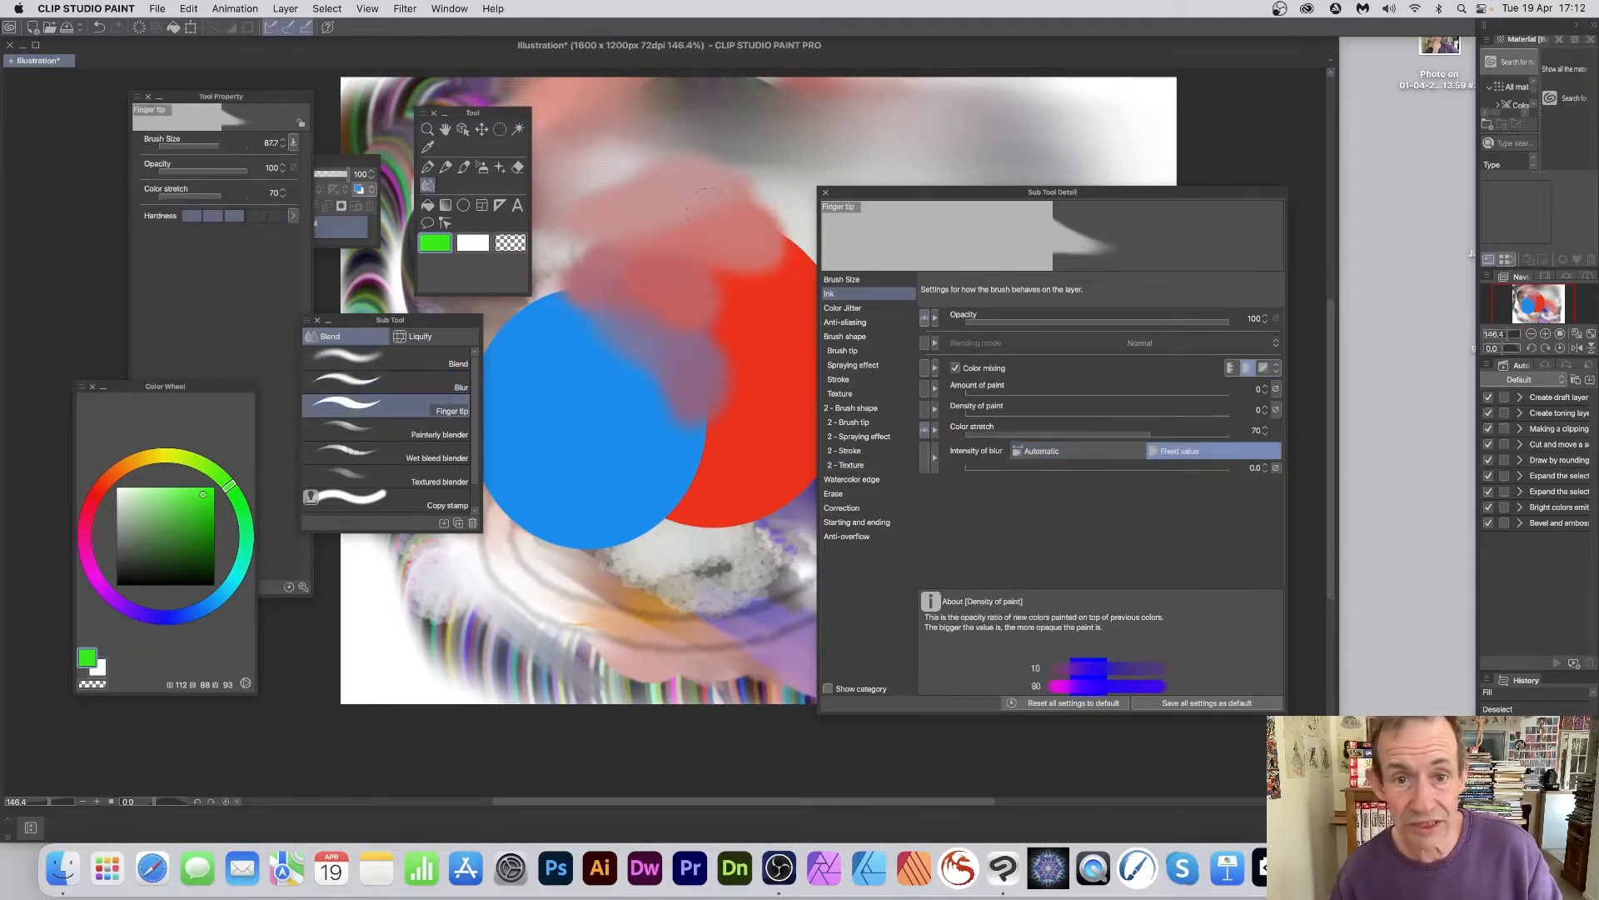
{"action": "mouse_move", "coordinate": [714, 219]}
{"action": "left_mouse_down"}
{"action": "mouse_move", "coordinate": [754, 144]}
{"action": "mouse_move", "coordinate": [743, 243]}
{"action": "mouse_move", "coordinate": [791, 204]}
{"action": "left_mouse_up"}
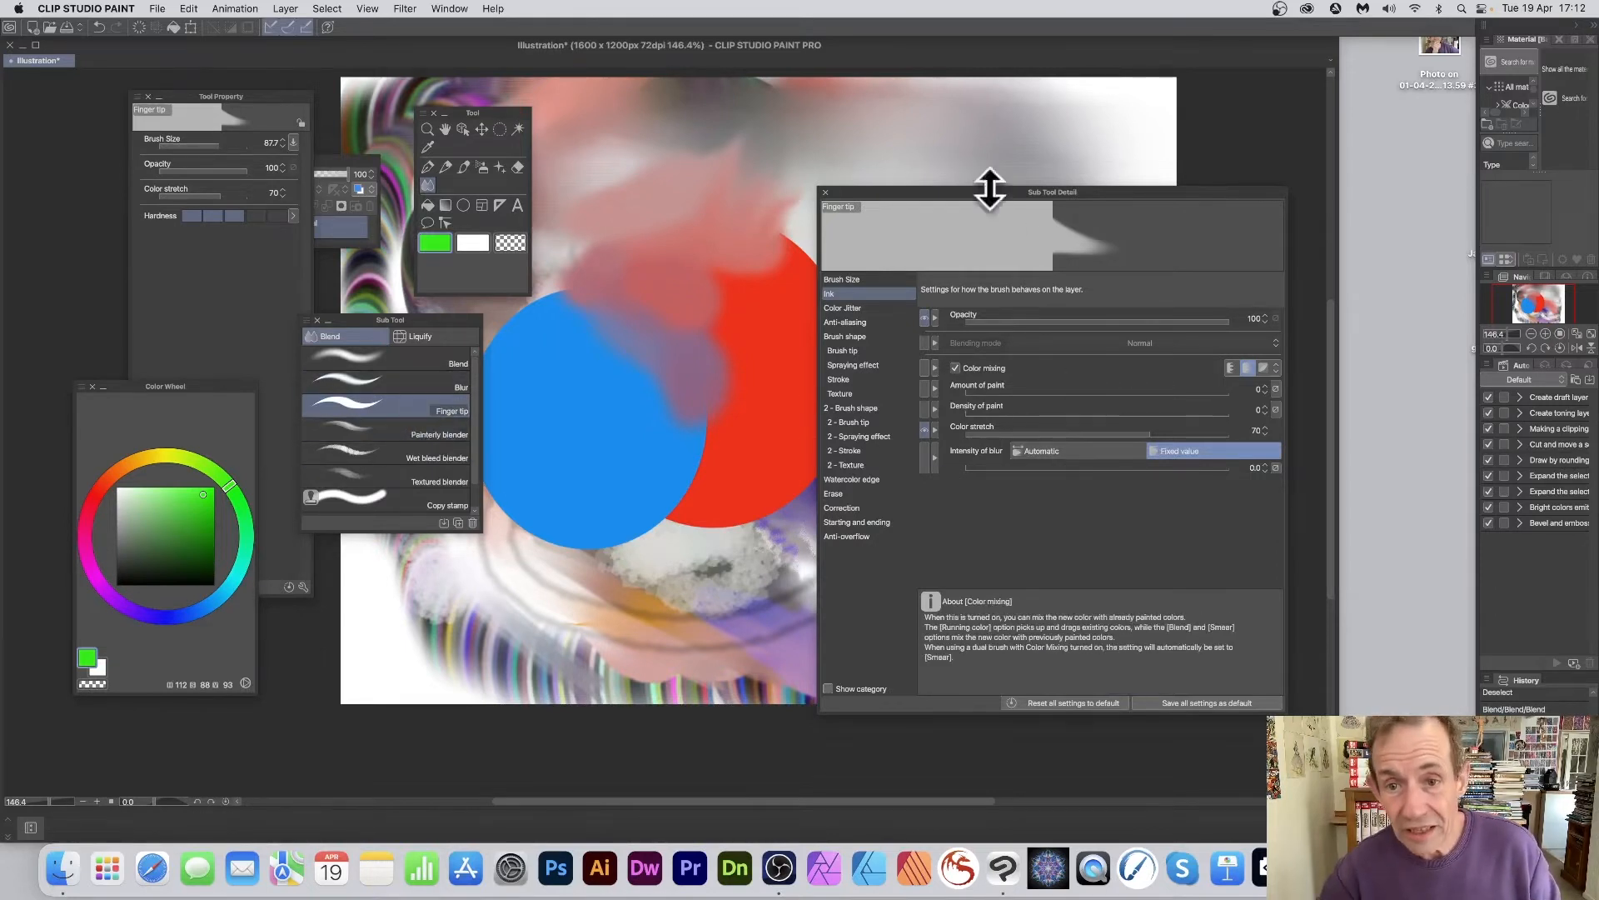
Return to the Blend sub tool, enable Change brush tip color with Hue 125 and Saturation 41, and blend the circles' overlap.
{"action": "left_click", "coordinate": [357, 352]}
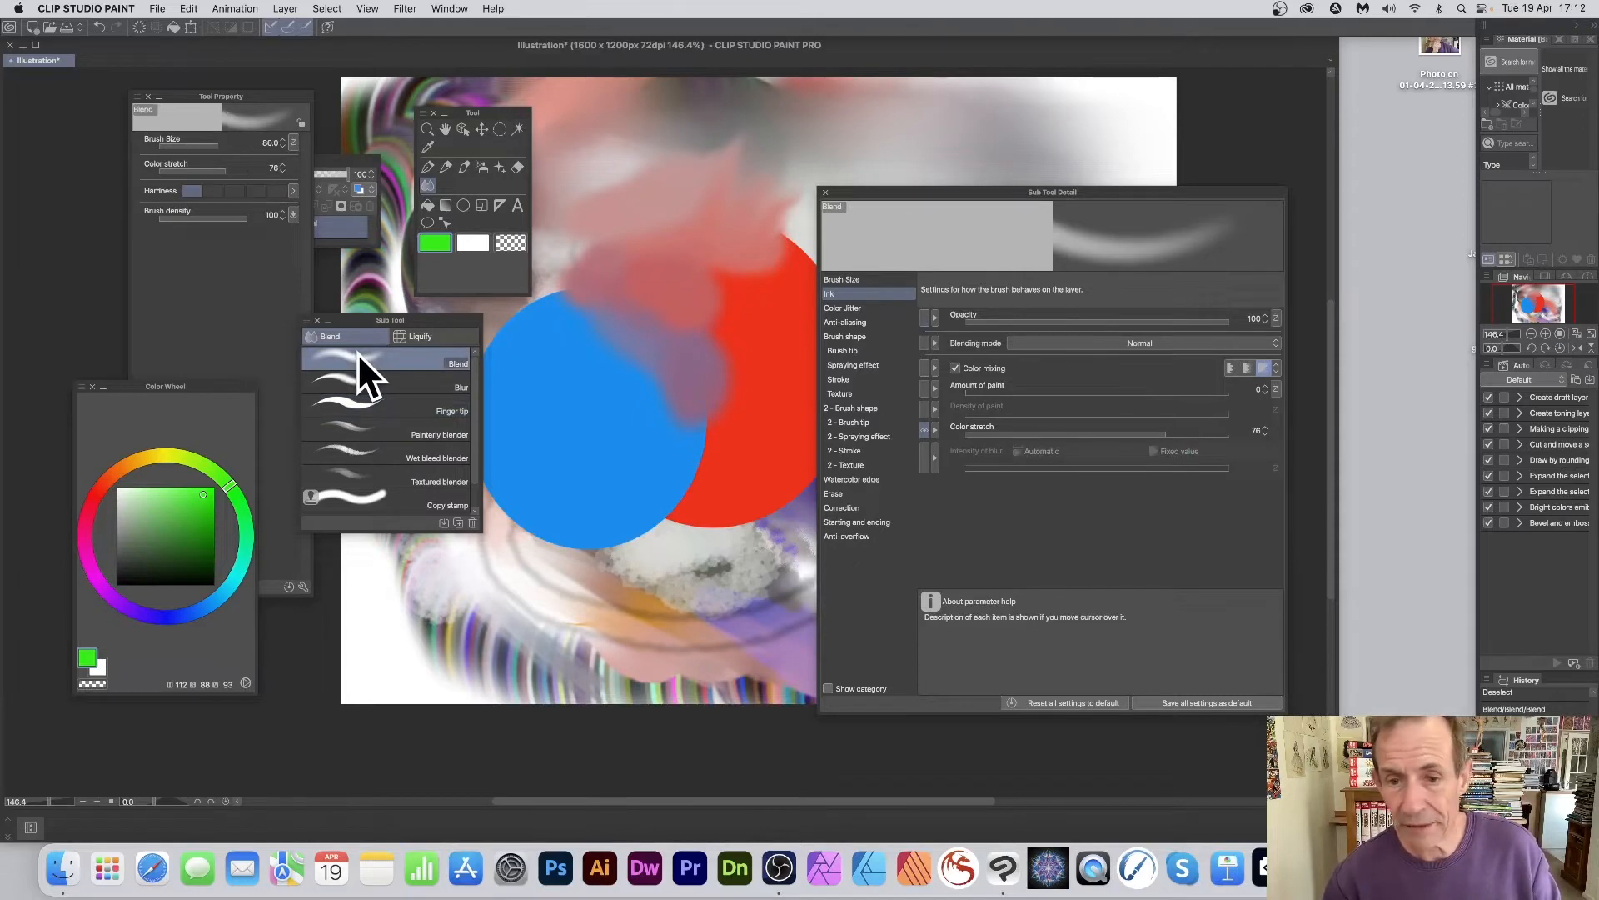
{"action": "left_click", "coordinate": [843, 308]}
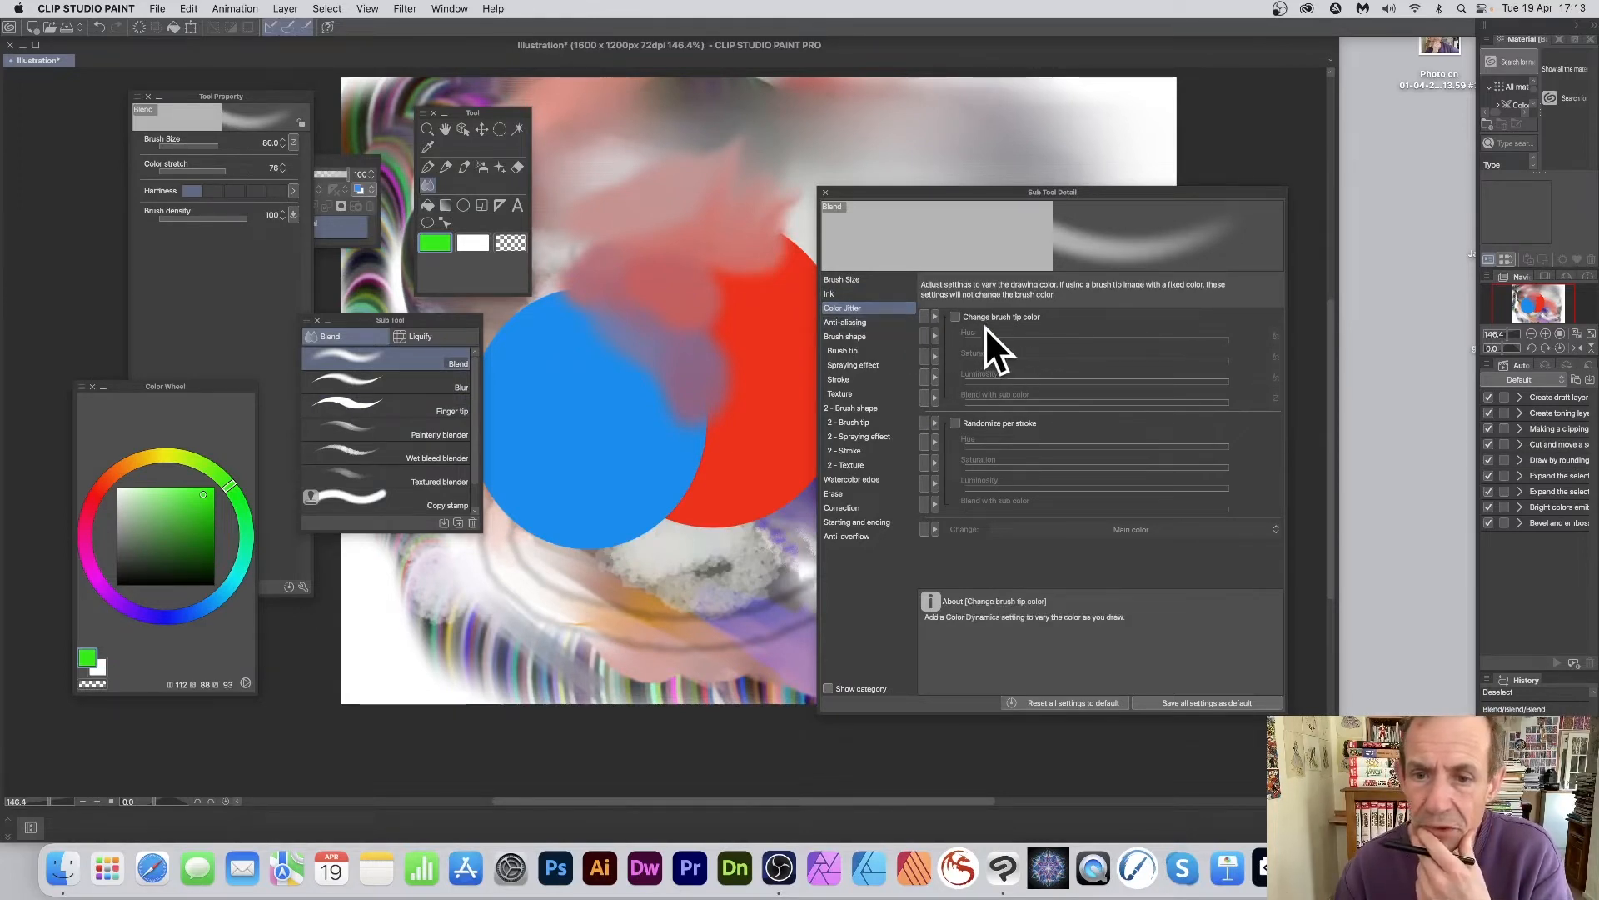
{"action": "left_click", "coordinate": [956, 318]}
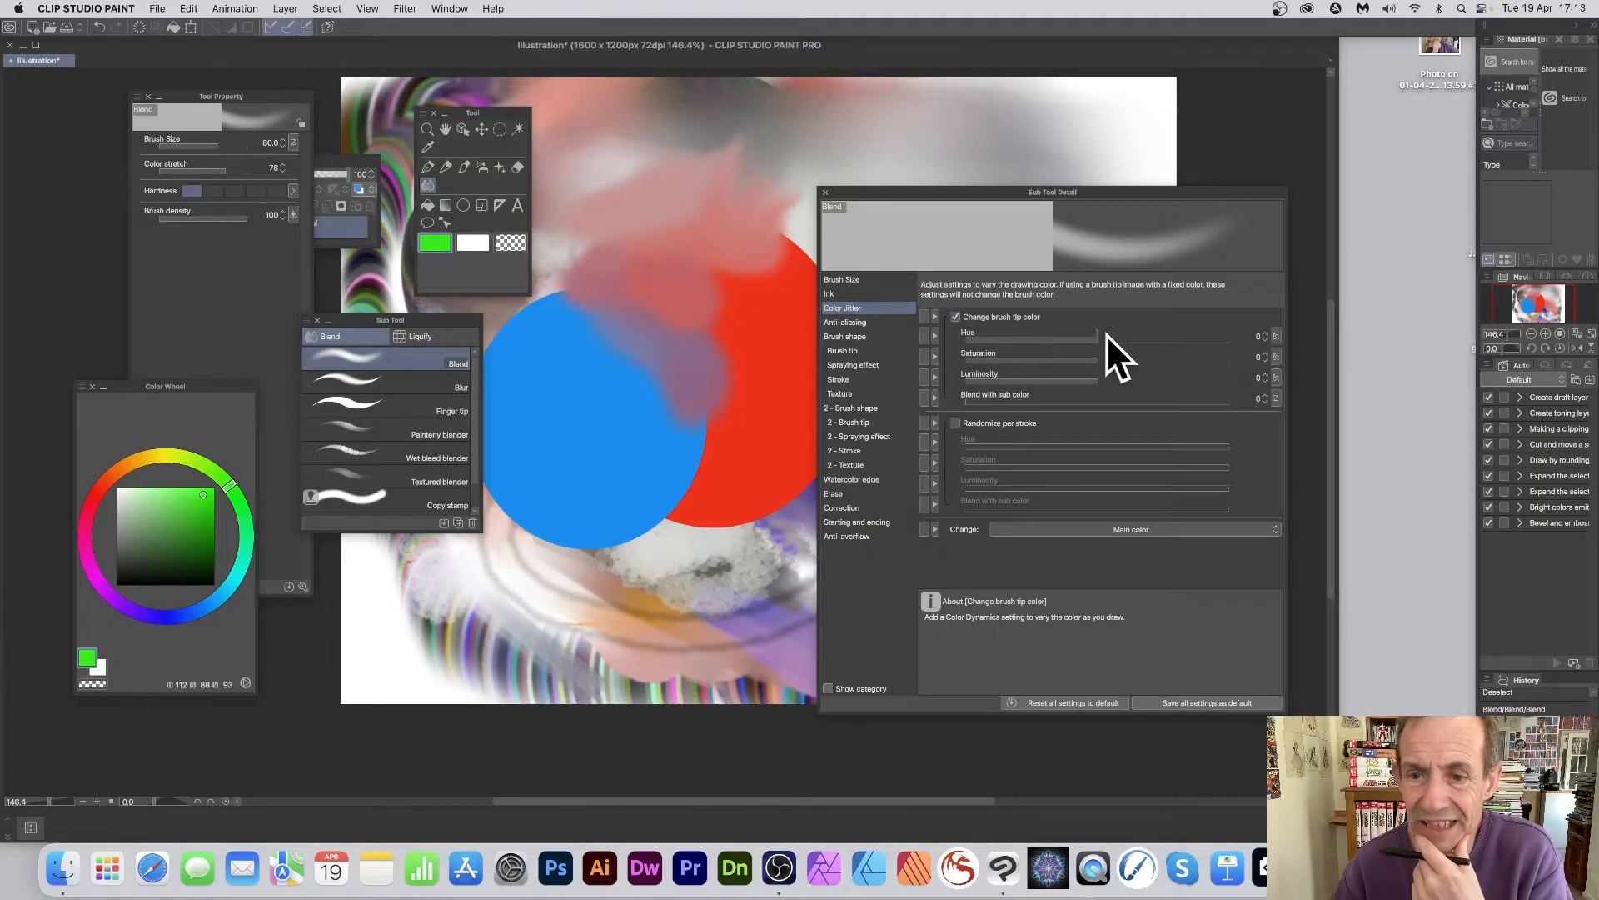
{"action": "left_click", "coordinate": [1148, 361]}
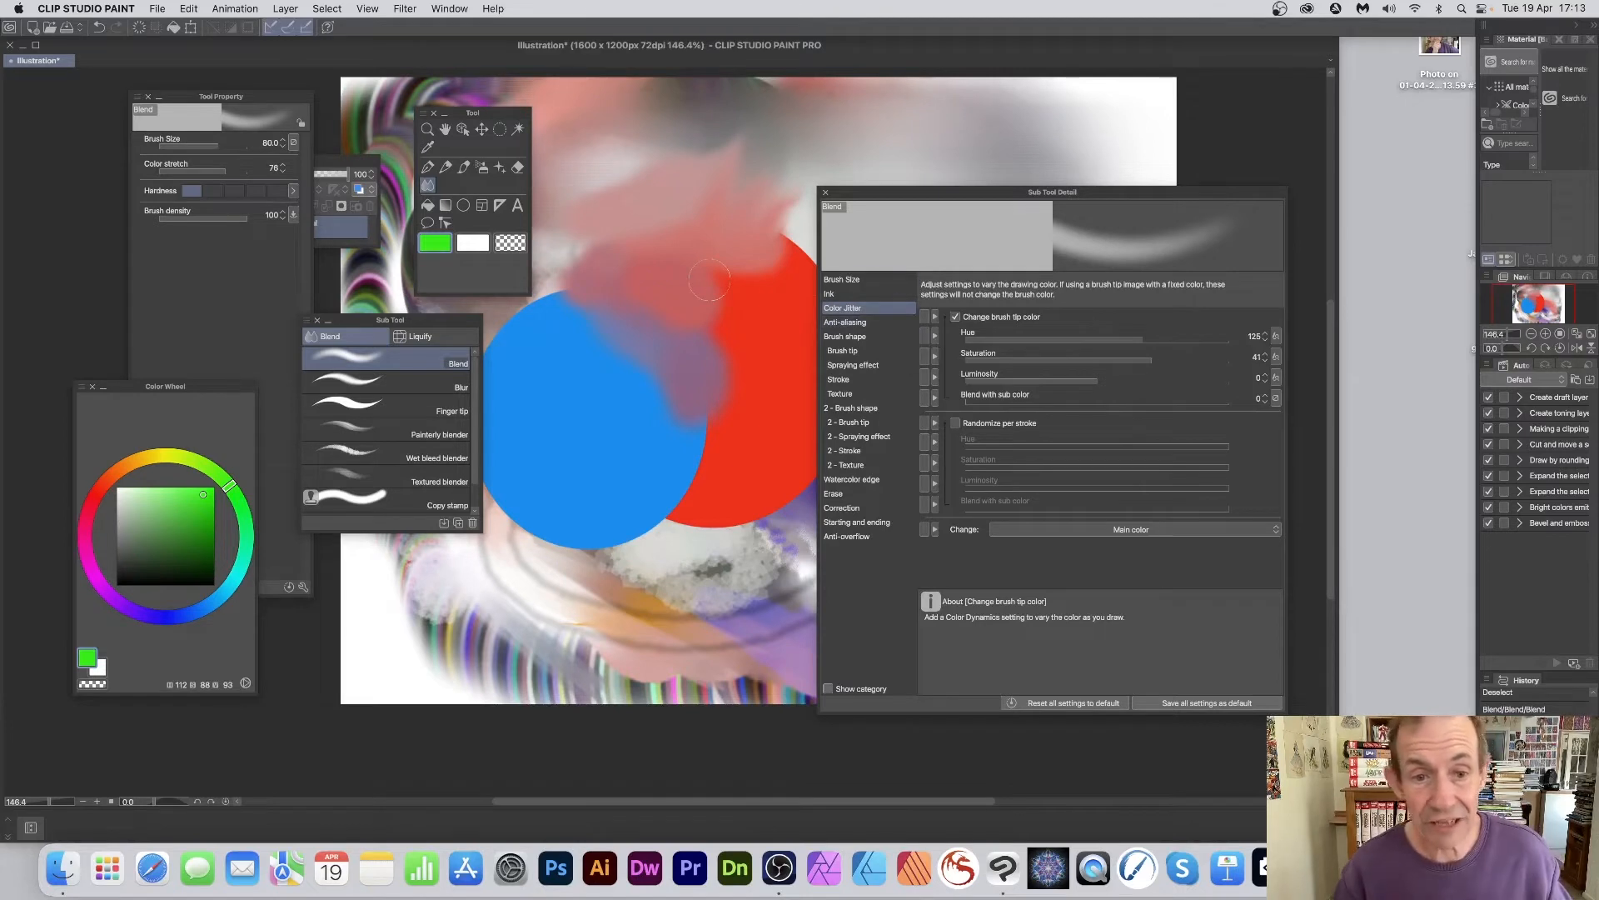
{"action": "mouse_move", "coordinate": [624, 356]}
{"action": "left_mouse_down"}
{"action": "mouse_move", "coordinate": [674, 413]}
{"action": "mouse_move", "coordinate": [672, 384]}
{"action": "mouse_move", "coordinate": [694, 421]}
{"action": "mouse_move", "coordinate": [656, 362]}
{"action": "left_mouse_up"}
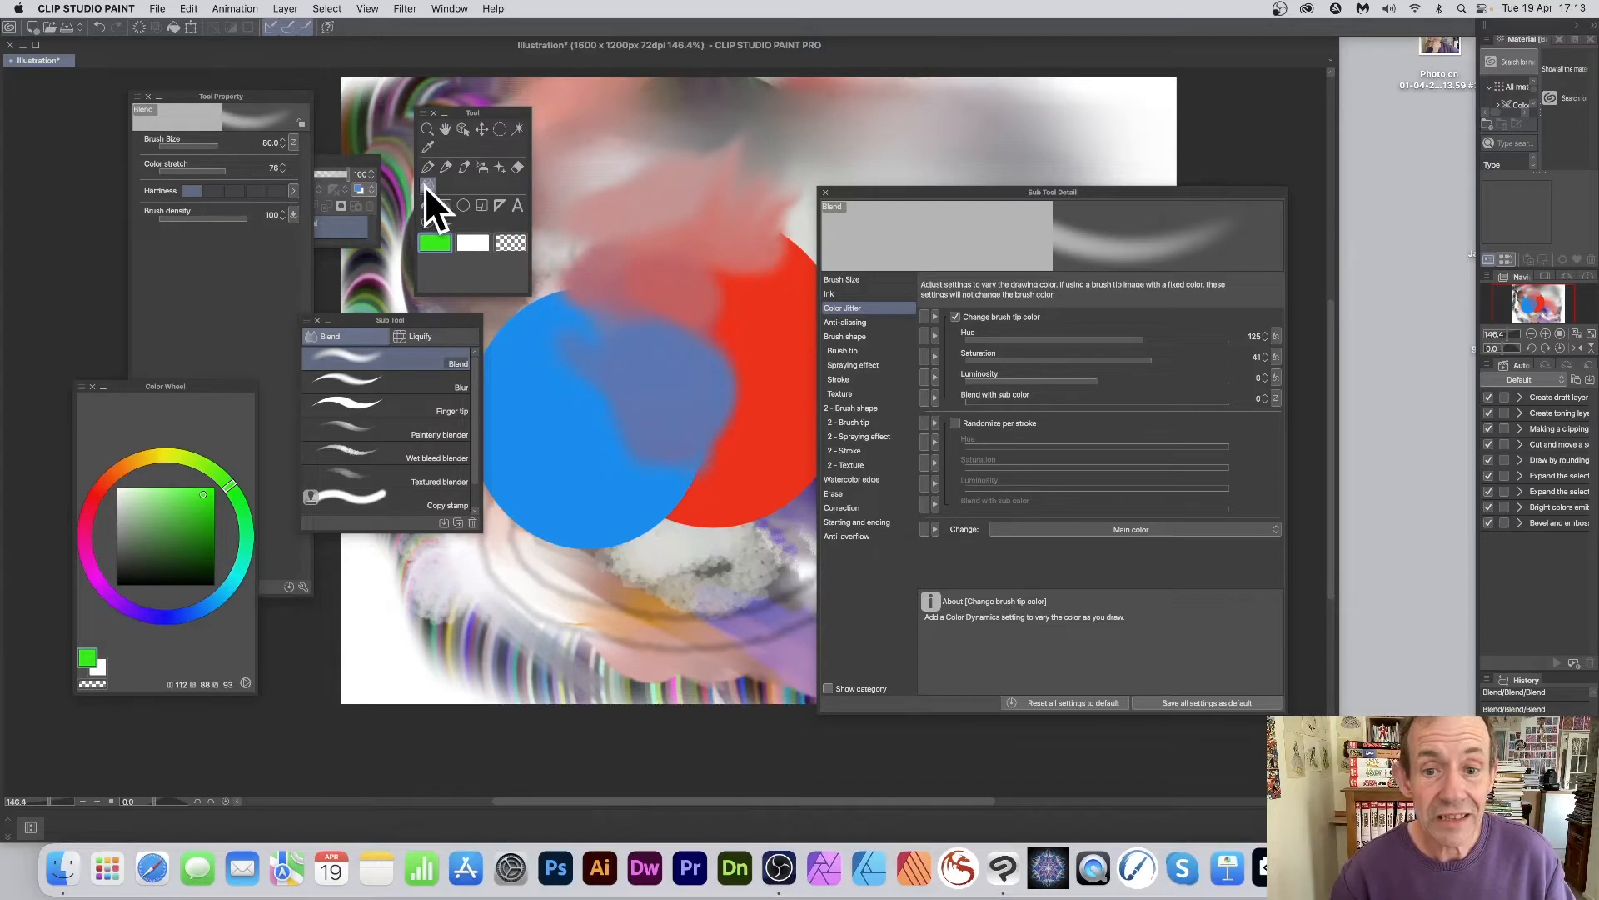
Set the Ink Amount of paint to 84, paint a test stroke over the red circle's upper part and undo it.
{"action": "left_click", "coordinate": [838, 293]}
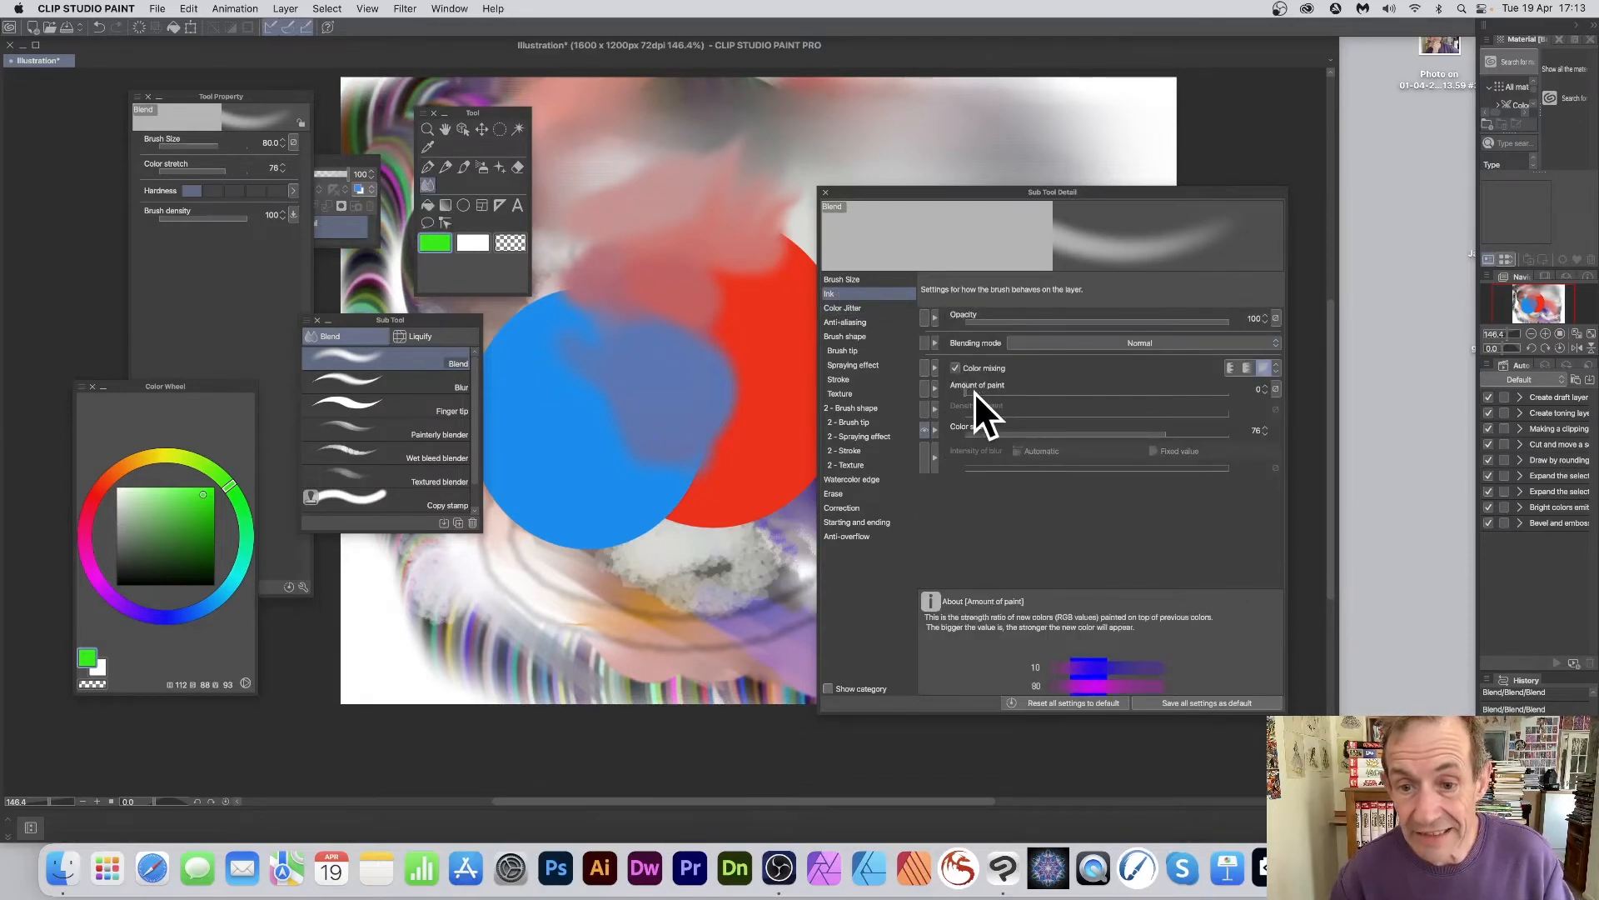
{"action": "left_click_drag", "start_coordinate": [1131, 397], "coordinate": [1175, 396]}
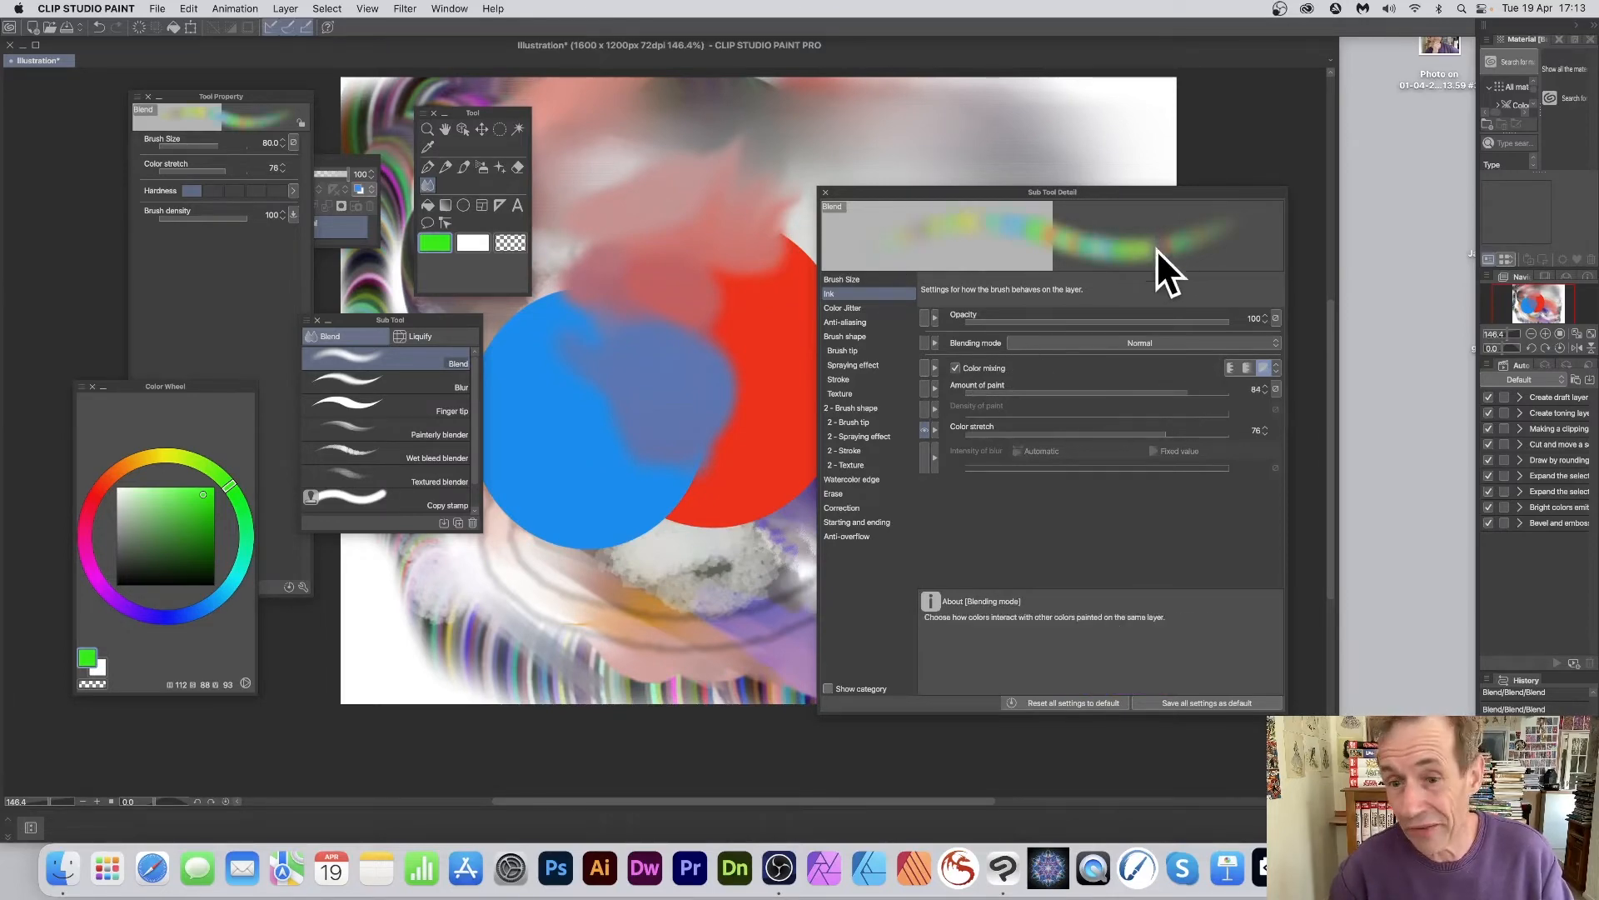
{"action": "mouse_move", "coordinate": [1057, 192]}
{"action": "left_mouse_down"}
{"action": "mouse_move", "coordinate": [991, 192]}
{"action": "mouse_move", "coordinate": [1073, 194]}
{"action": "mouse_move", "coordinate": [1037, 184]}
{"action": "left_mouse_up"}
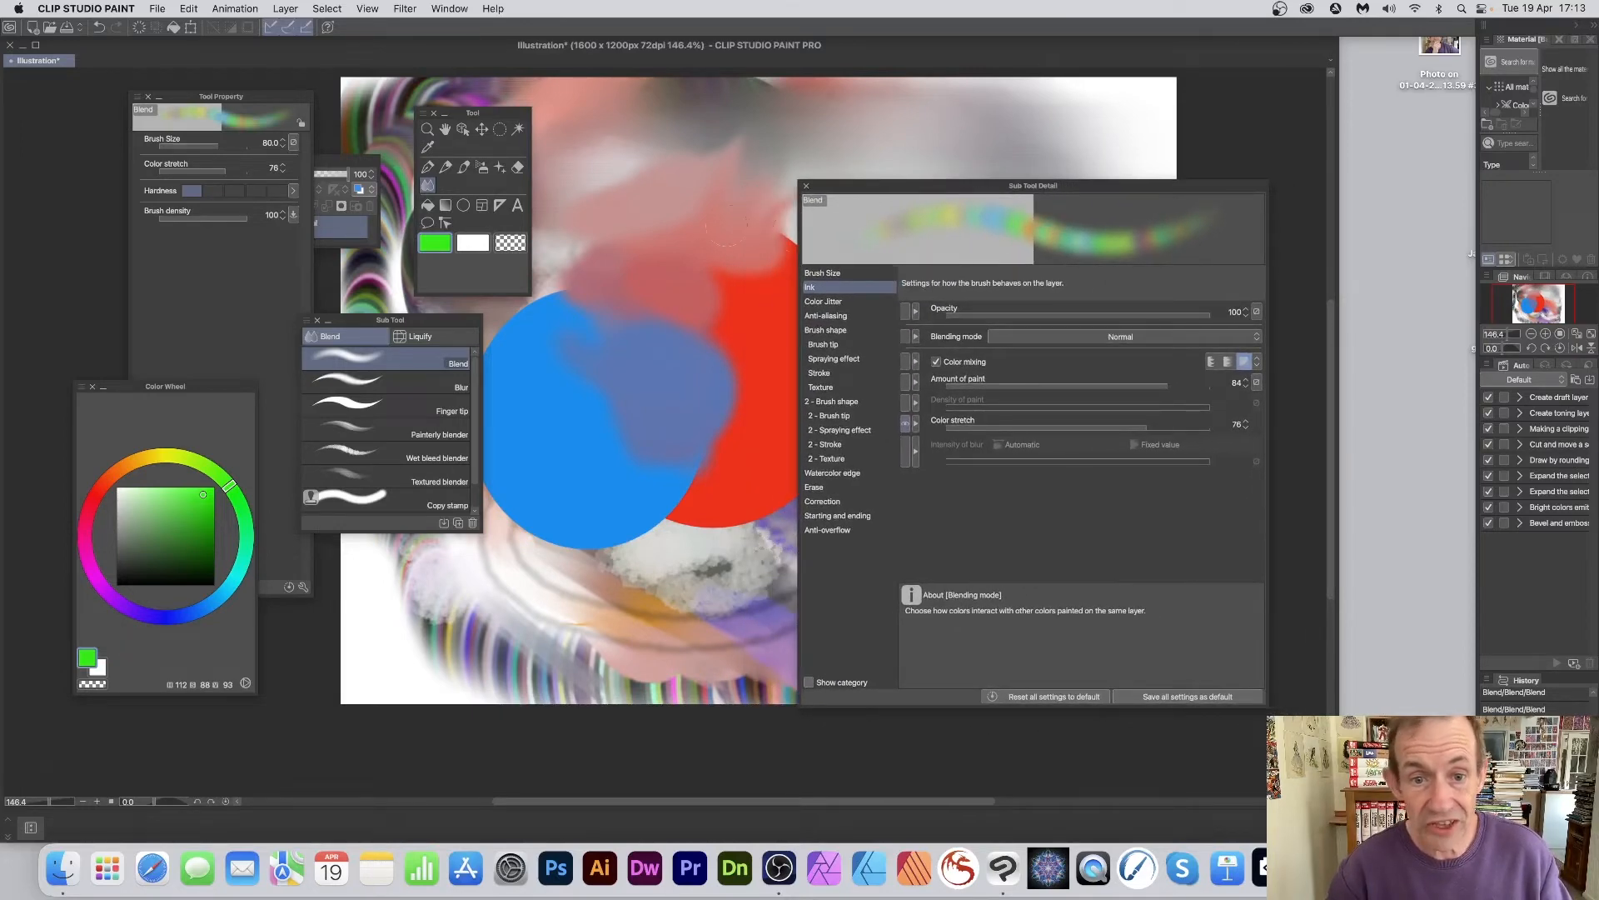
{"action": "mouse_move", "coordinate": [640, 293]}
{"action": "left_mouse_down"}
{"action": "mouse_move", "coordinate": [668, 325]}
{"action": "mouse_move", "coordinate": [661, 306]}
{"action": "mouse_move", "coordinate": [694, 293]}
{"action": "mouse_move", "coordinate": [693, 268]}
{"action": "mouse_move", "coordinate": [655, 296]}
{"action": "mouse_move", "coordinate": [631, 211]}
{"action": "mouse_move", "coordinate": [666, 224]}
{"action": "left_mouse_up"}
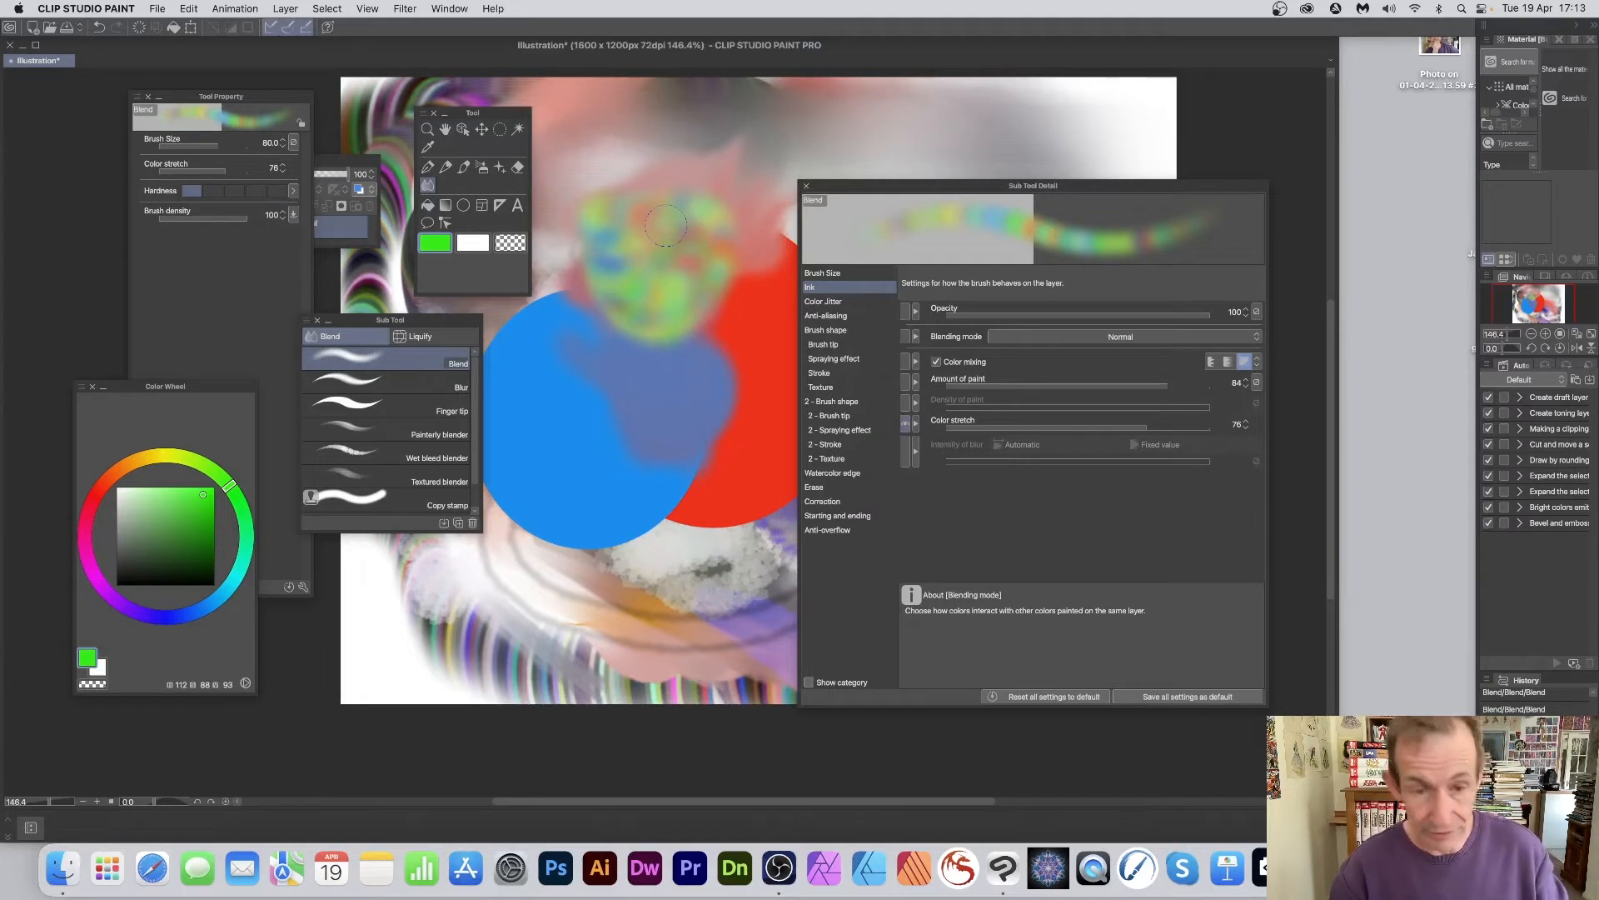
{"action": "key", "text": "super+z"}
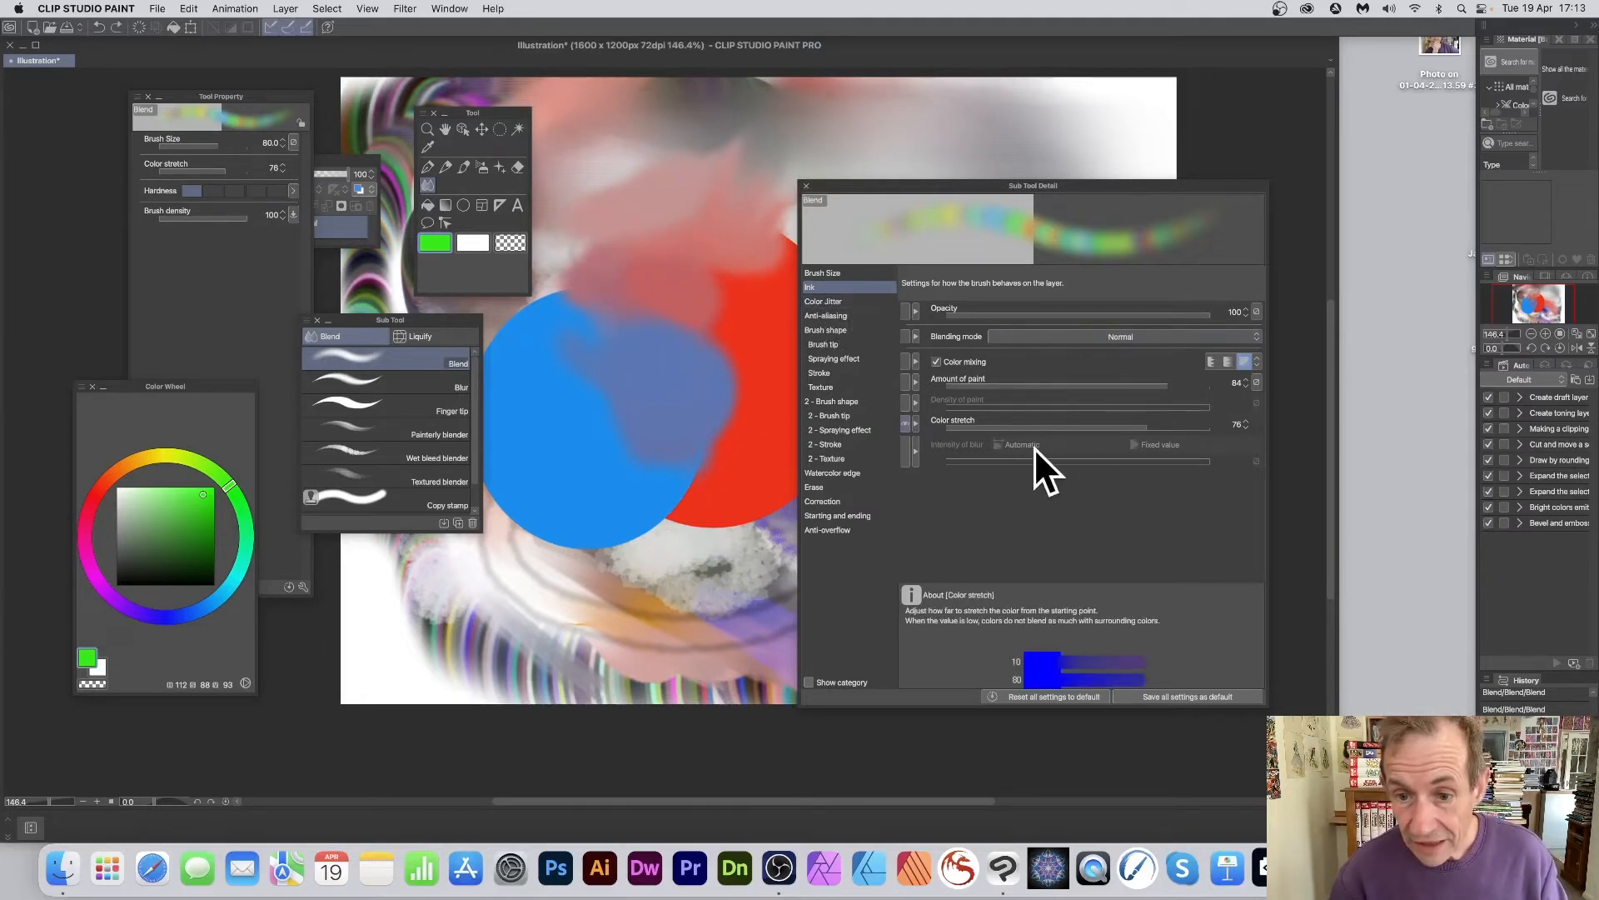
Set Color mixing to Running color and paint a color-jittered patch over the red circle's top.
{"action": "left_click", "coordinate": [1227, 361]}
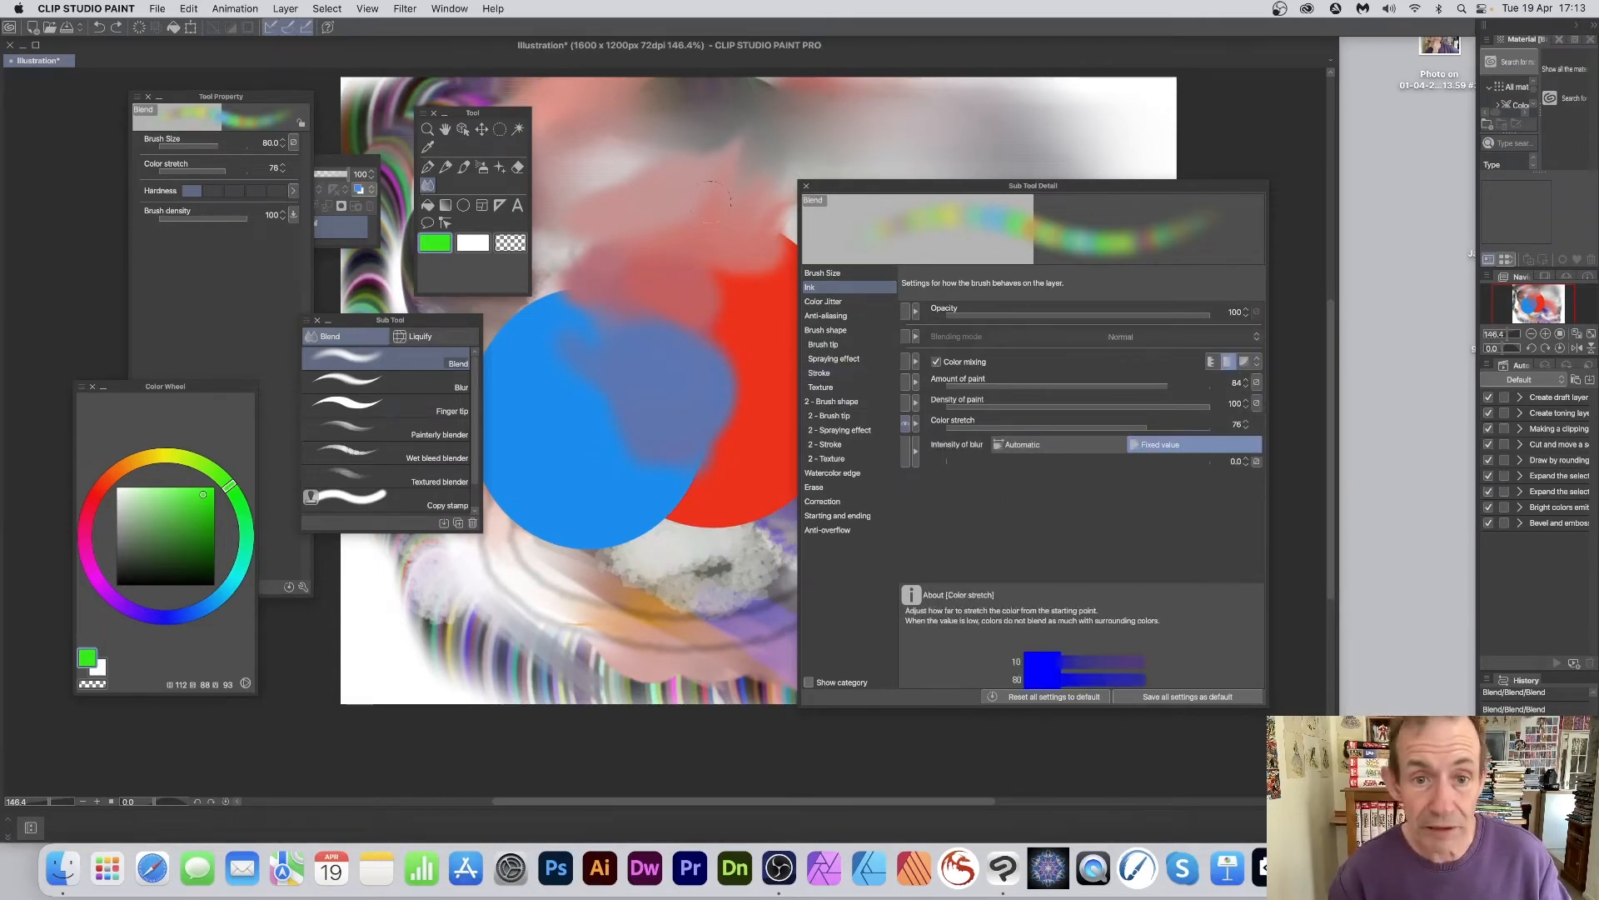
{"action": "mouse_move", "coordinate": [676, 200]}
{"action": "left_mouse_down"}
{"action": "mouse_move", "coordinate": [715, 188]}
{"action": "mouse_move", "coordinate": [765, 231]}
{"action": "mouse_move", "coordinate": [639, 224]}
{"action": "left_mouse_up"}
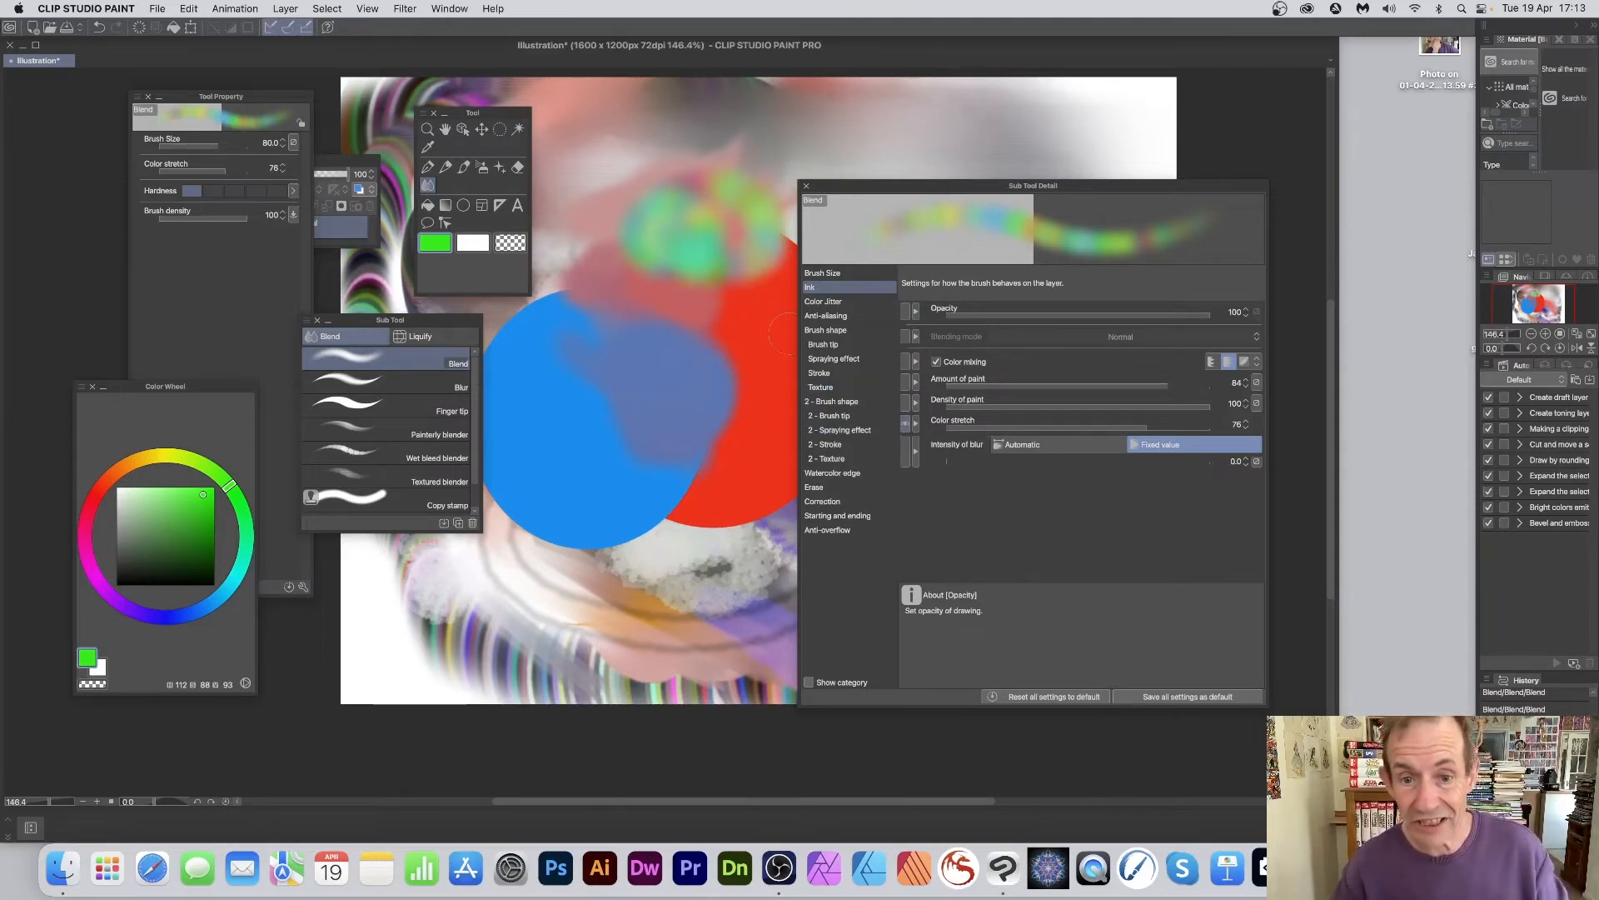
Raise the brush tip Hardness of the Blend sub tool to its highest level.
{"action": "left_click", "coordinate": [842, 314]}
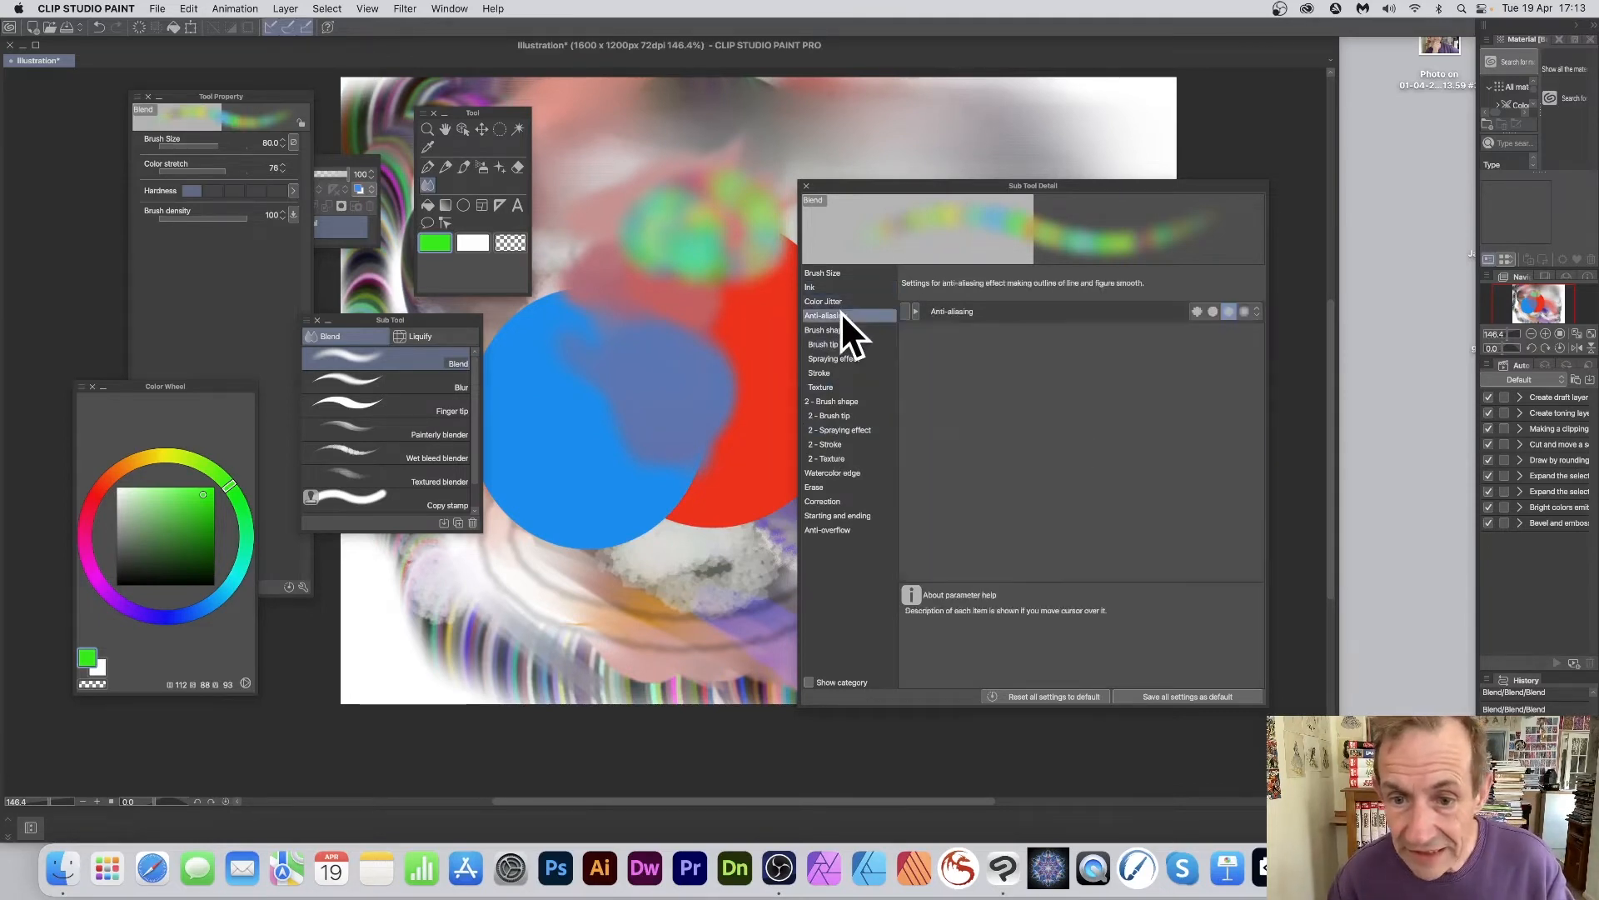
{"action": "left_click", "coordinate": [831, 300]}
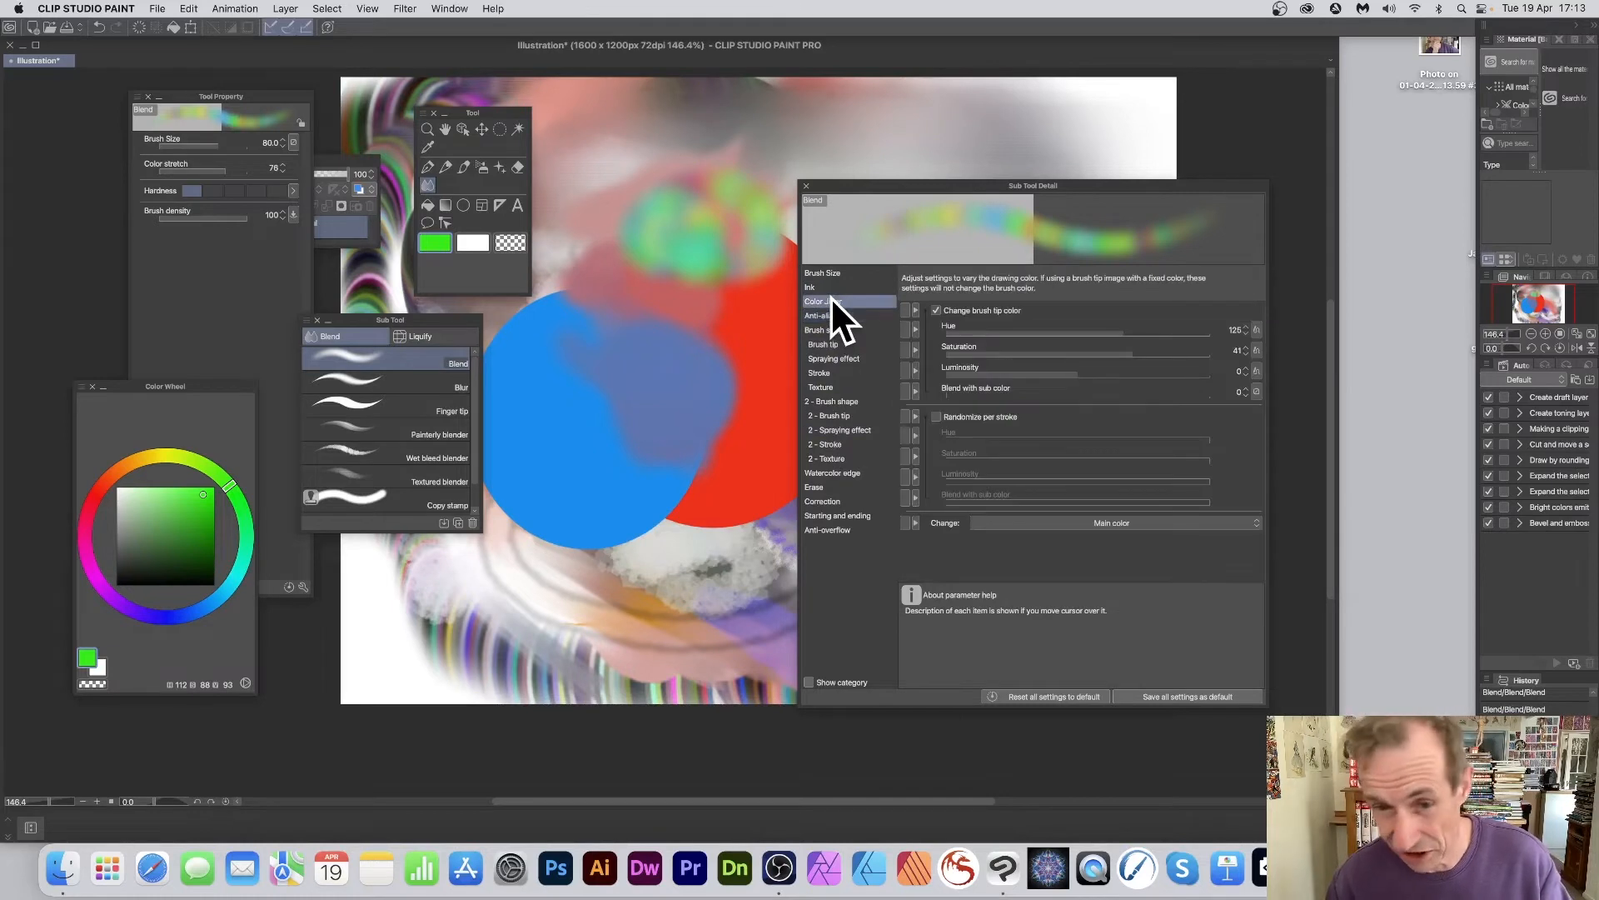
{"action": "left_click", "coordinate": [837, 345]}
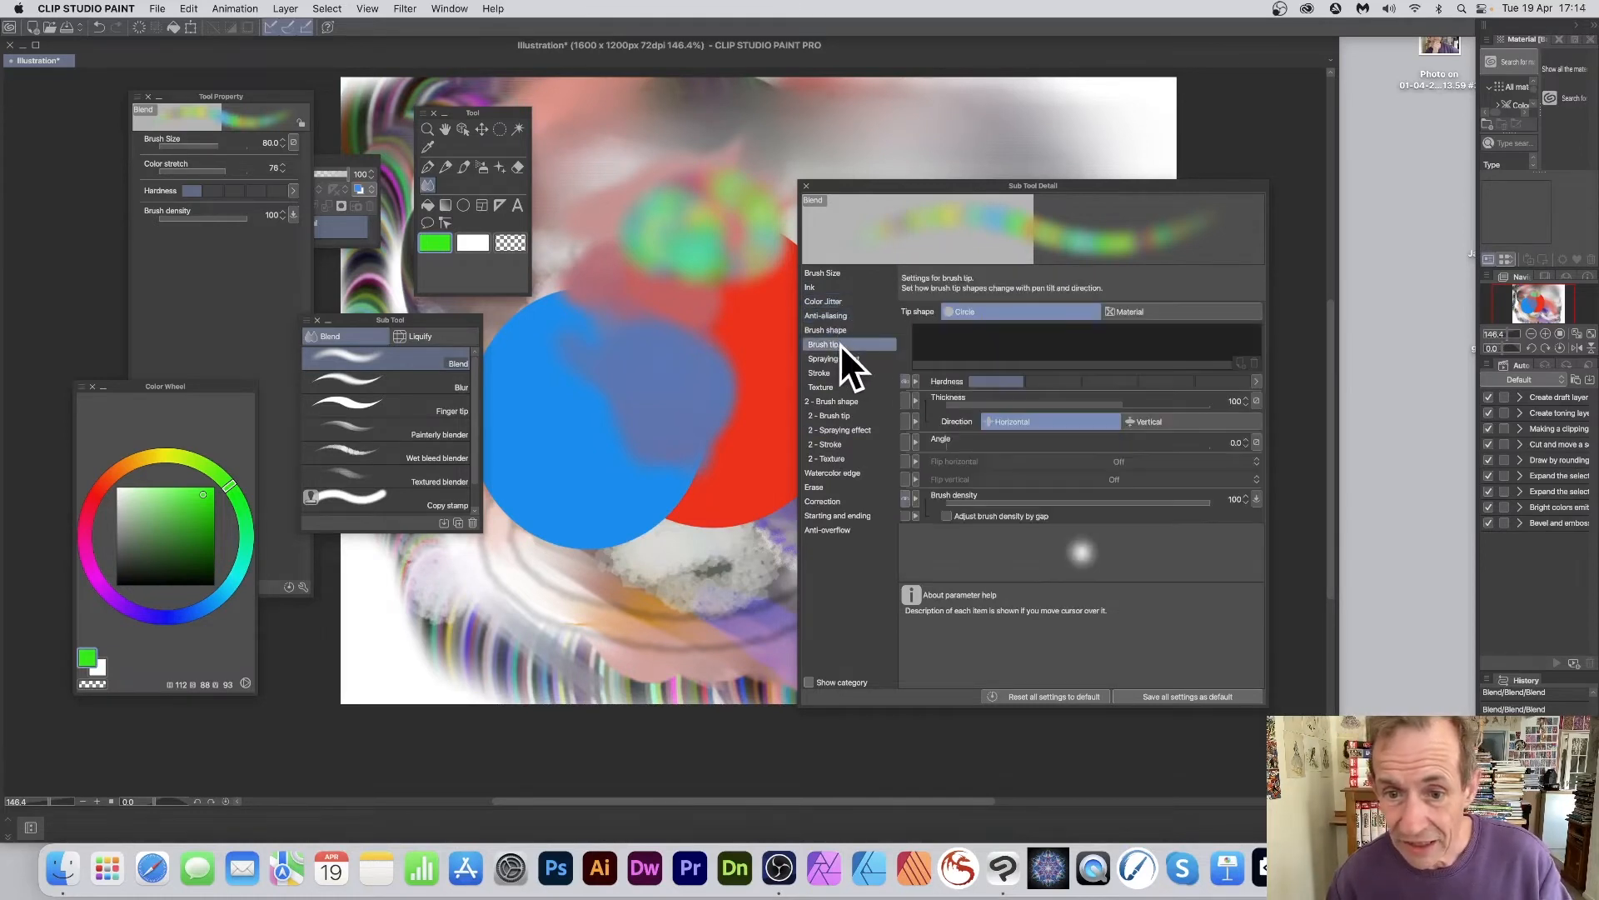
{"action": "left_click", "coordinate": [1041, 382]}
{"action": "left_click", "coordinate": [1098, 382]}
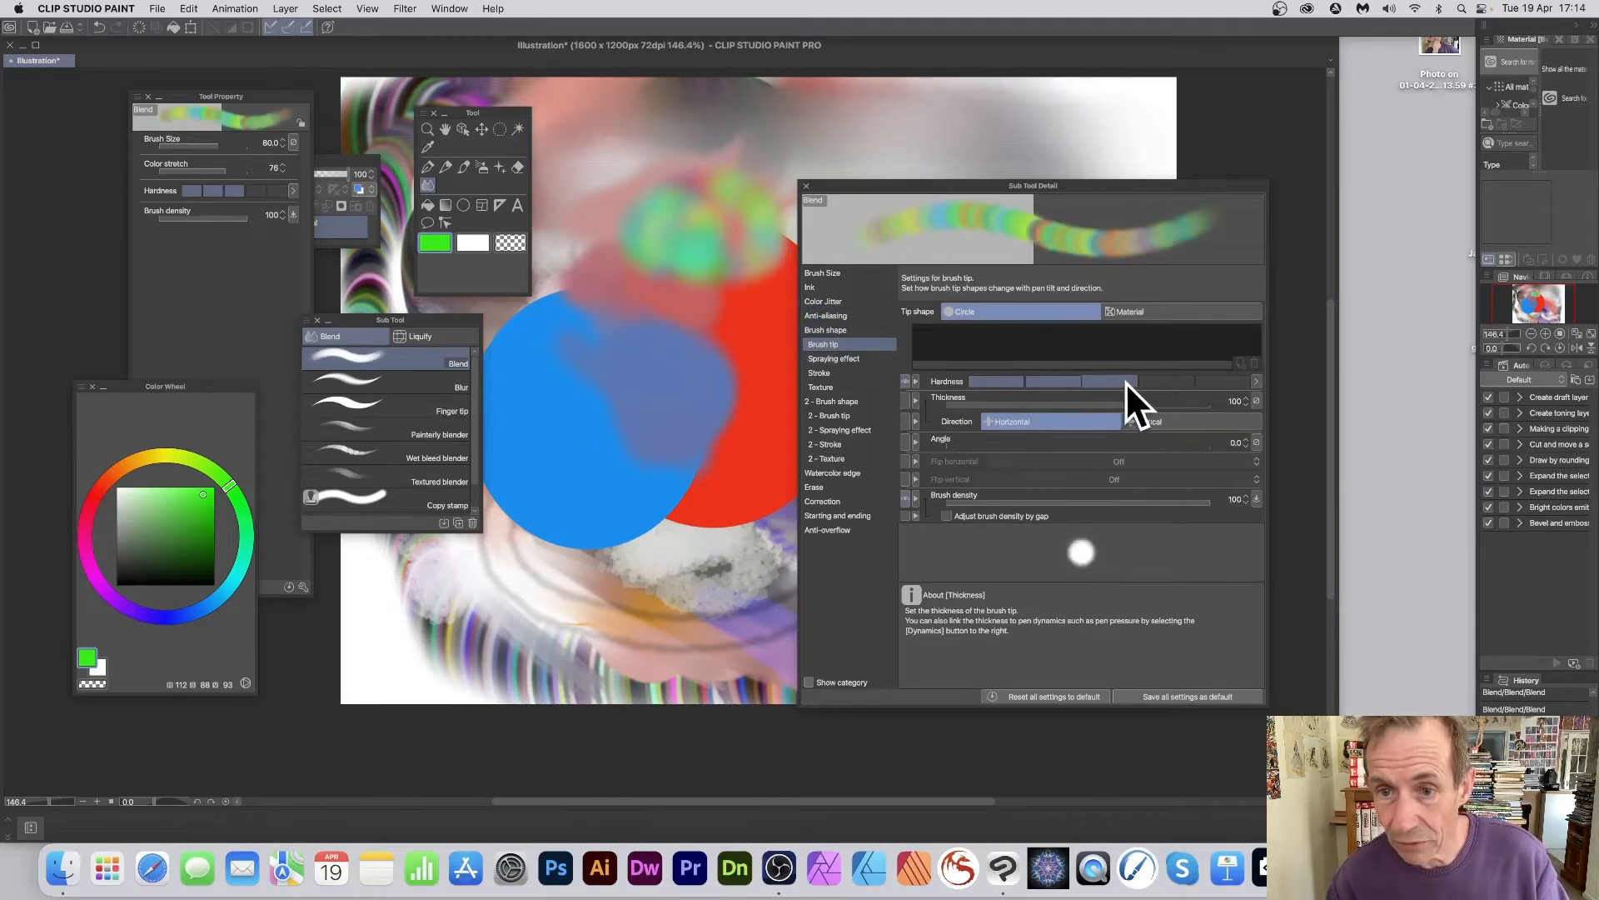
{"action": "left_click", "coordinate": [1172, 382]}
{"action": "left_click", "coordinate": [1207, 381]}
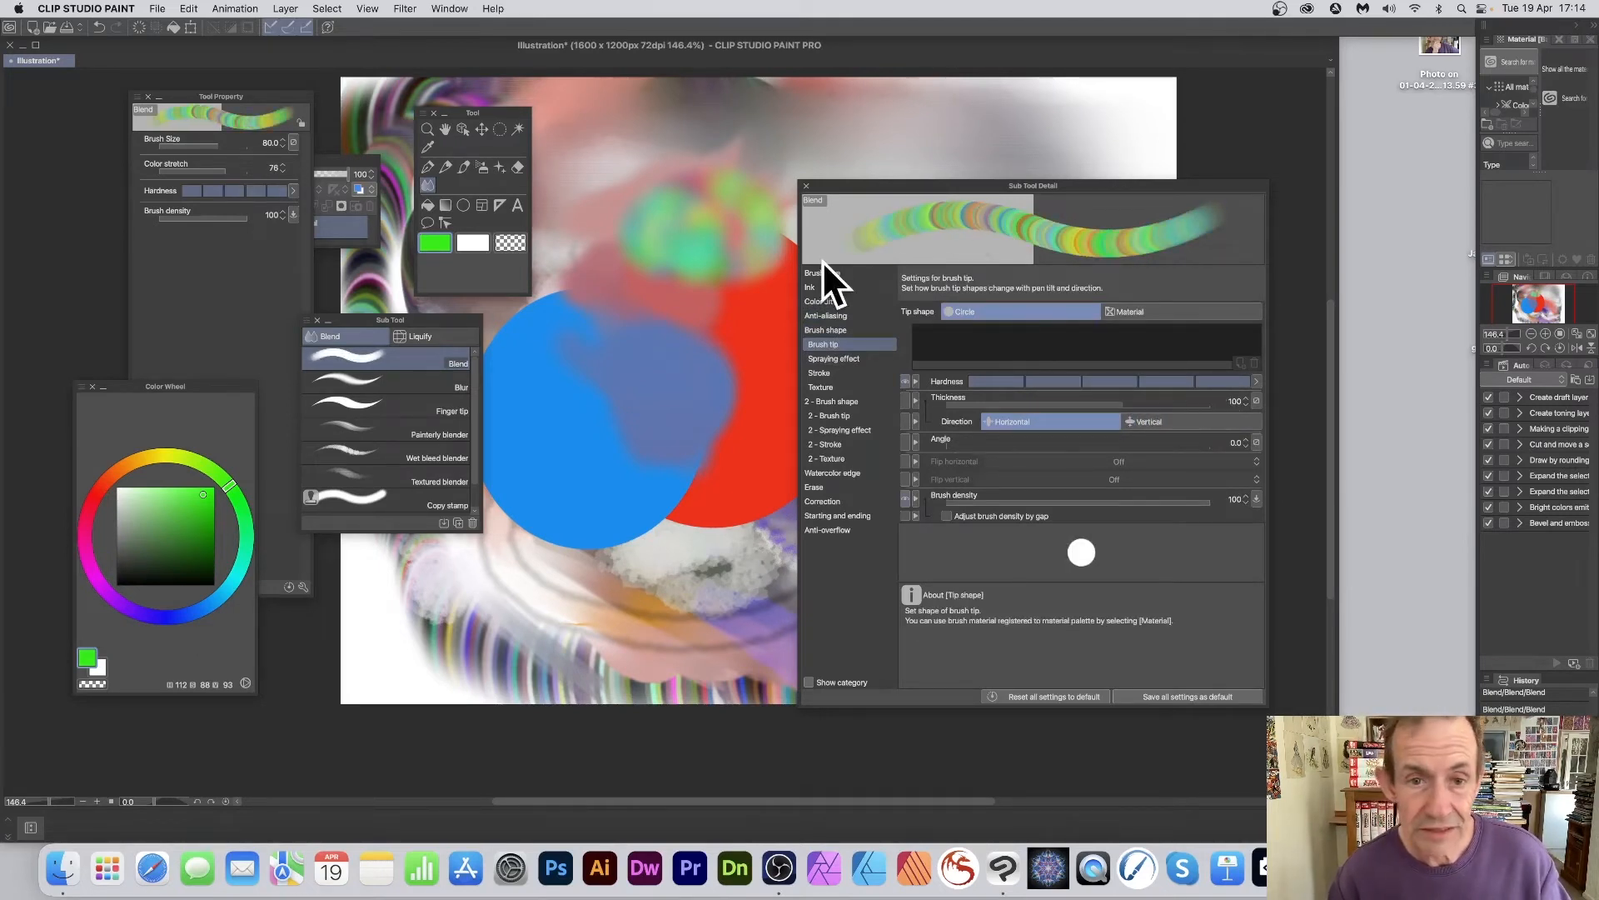
Paint looping hard-edged multicolored strokes above and across the red and blue circles.
{"action": "mouse_move", "coordinate": [643, 208]}
{"action": "left_mouse_down"}
{"action": "mouse_move", "coordinate": [703, 179]}
{"action": "mouse_move", "coordinate": [752, 181]}
{"action": "mouse_move", "coordinate": [775, 220]}
{"action": "mouse_move", "coordinate": [721, 264]}
{"action": "mouse_move", "coordinate": [732, 321]}
{"action": "mouse_move", "coordinate": [687, 321]}
{"action": "mouse_move", "coordinate": [729, 235]}
{"action": "mouse_move", "coordinate": [636, 257]}
{"action": "mouse_move", "coordinate": [589, 142]}
{"action": "mouse_move", "coordinate": [892, 131]}
{"action": "mouse_move", "coordinate": [754, 158]}
{"action": "mouse_move", "coordinate": [717, 128]}
{"action": "mouse_move", "coordinate": [777, 139]}
{"action": "mouse_move", "coordinate": [745, 108]}
{"action": "mouse_move", "coordinate": [756, 167]}
{"action": "left_mouse_up"}
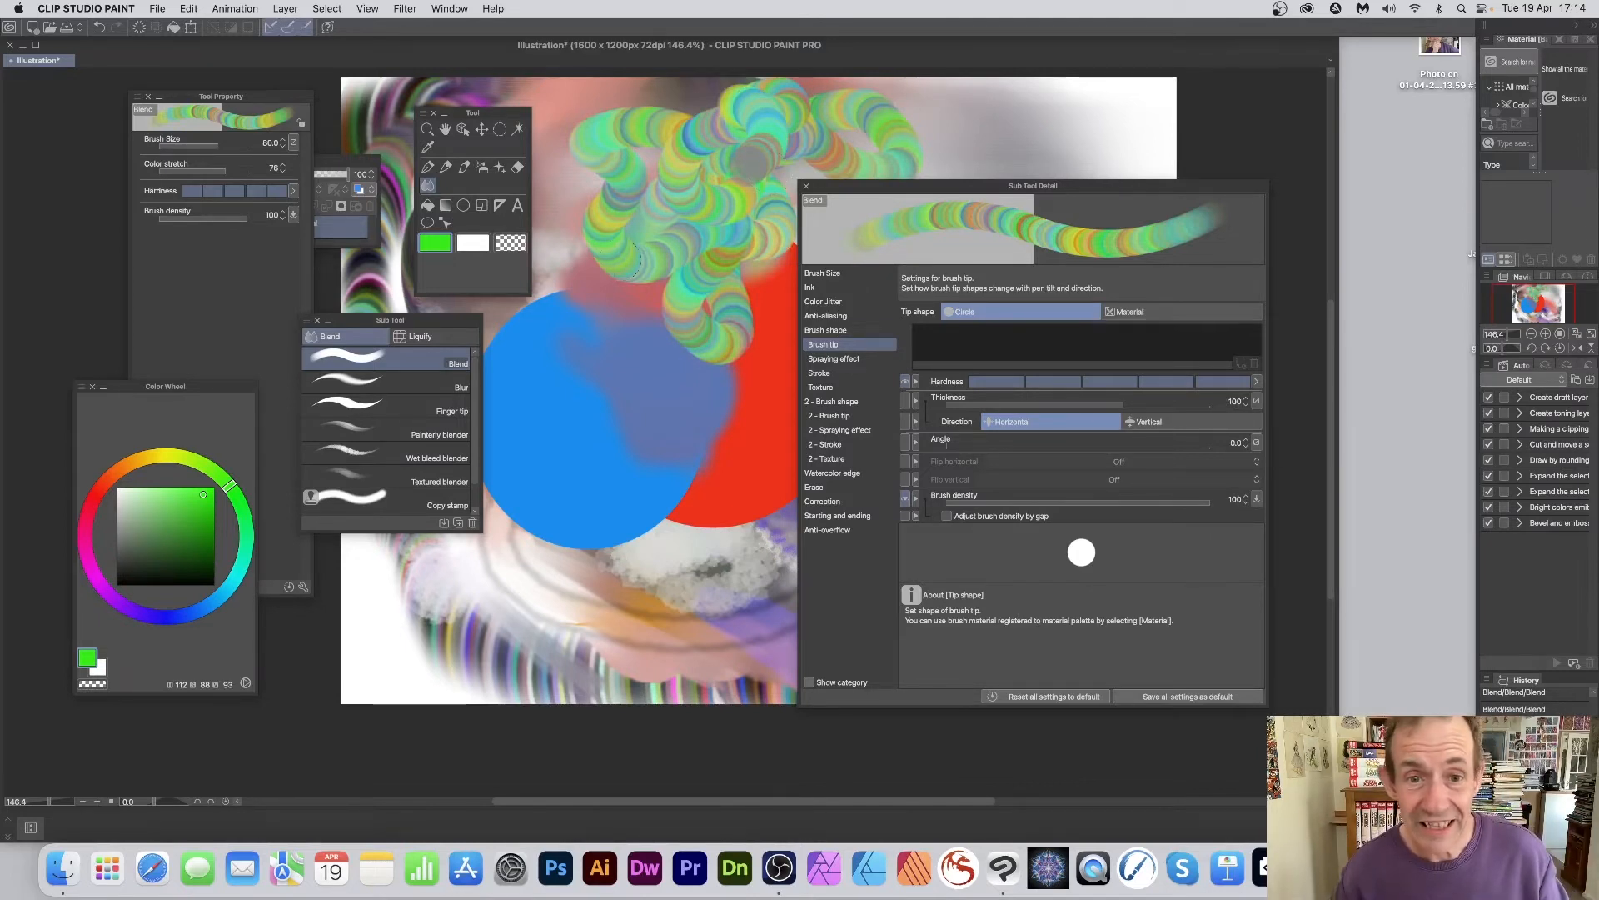
{"action": "left_click_drag", "start_coordinate": [677, 267], "coordinate": [704, 360]}
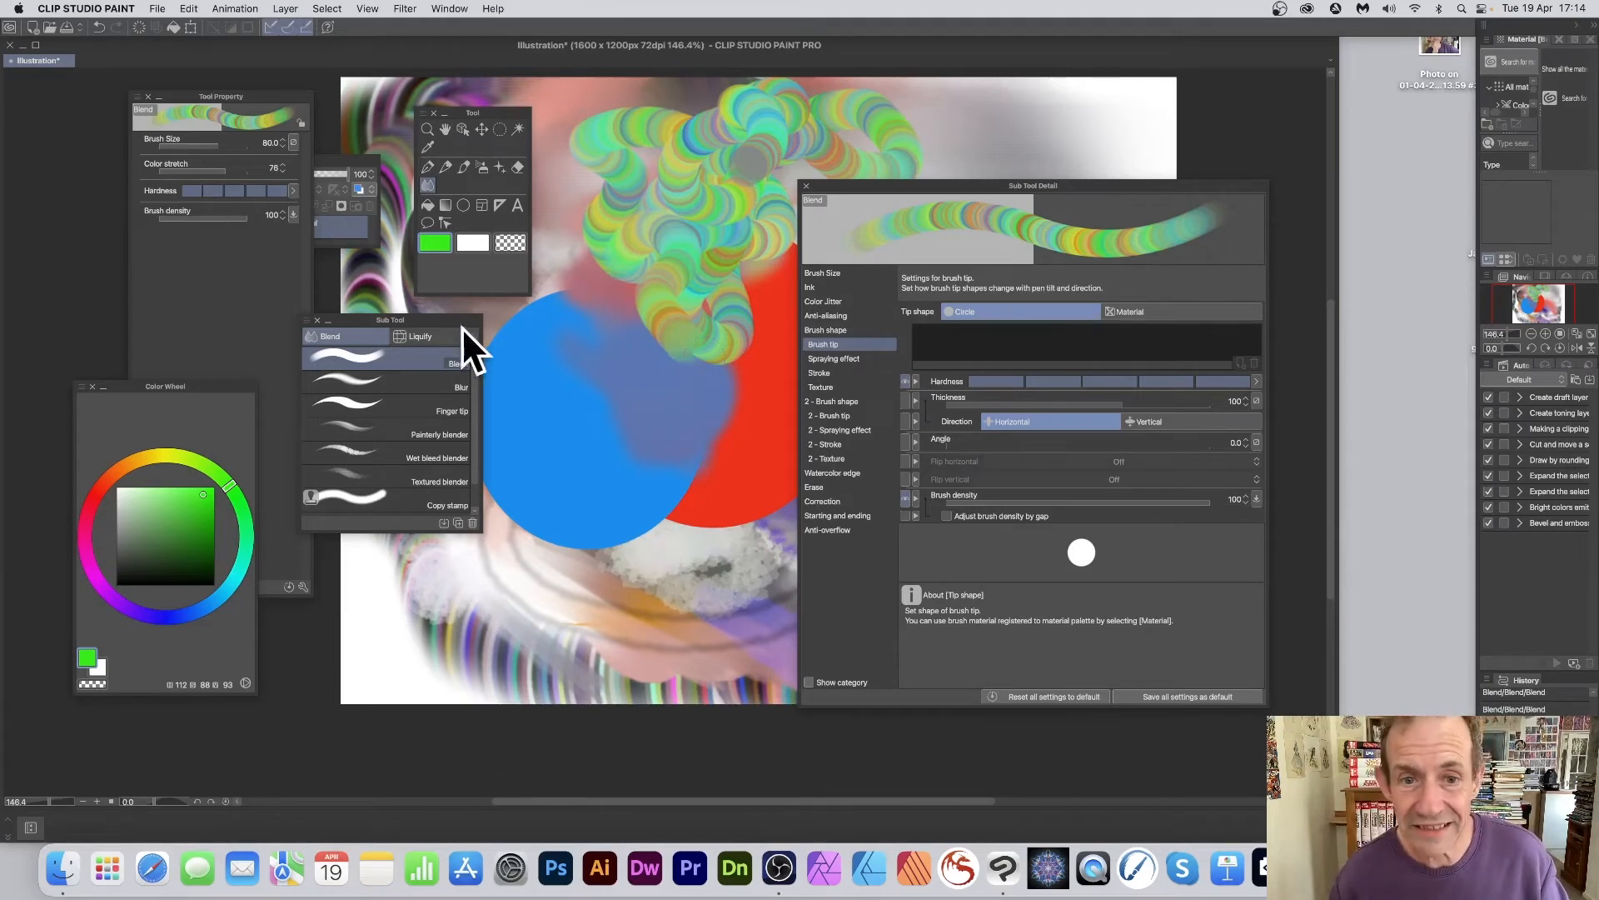
{"action": "mouse_move", "coordinate": [572, 313]}
{"action": "left_mouse_down"}
{"action": "mouse_move", "coordinate": [590, 290]}
{"action": "mouse_move", "coordinate": [651, 283]}
{"action": "mouse_move", "coordinate": [718, 437]}
{"action": "left_mouse_up"}
{"action": "left_click_drag", "start_coordinate": [731, 354], "coordinate": [686, 525]}
{"action": "left_click_drag", "start_coordinate": [757, 404], "coordinate": [551, 568]}
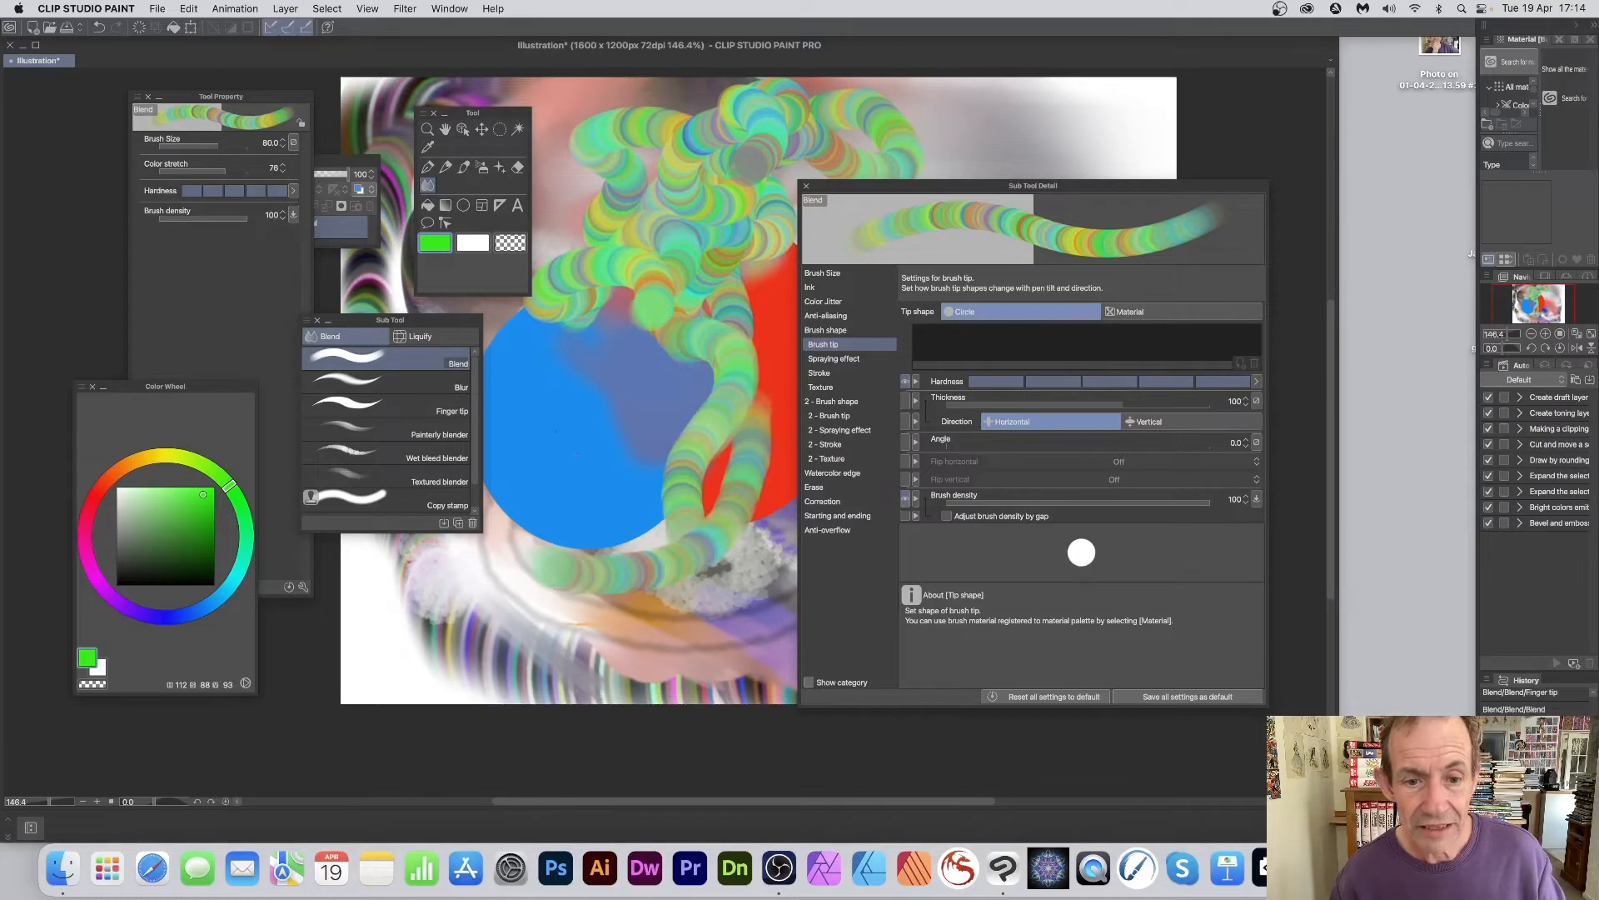
{"action": "mouse_move", "coordinate": [700, 377]}
{"action": "left_mouse_down"}
{"action": "mouse_move", "coordinate": [563, 423]}
{"action": "mouse_move", "coordinate": [558, 398]}
{"action": "left_mouse_up"}
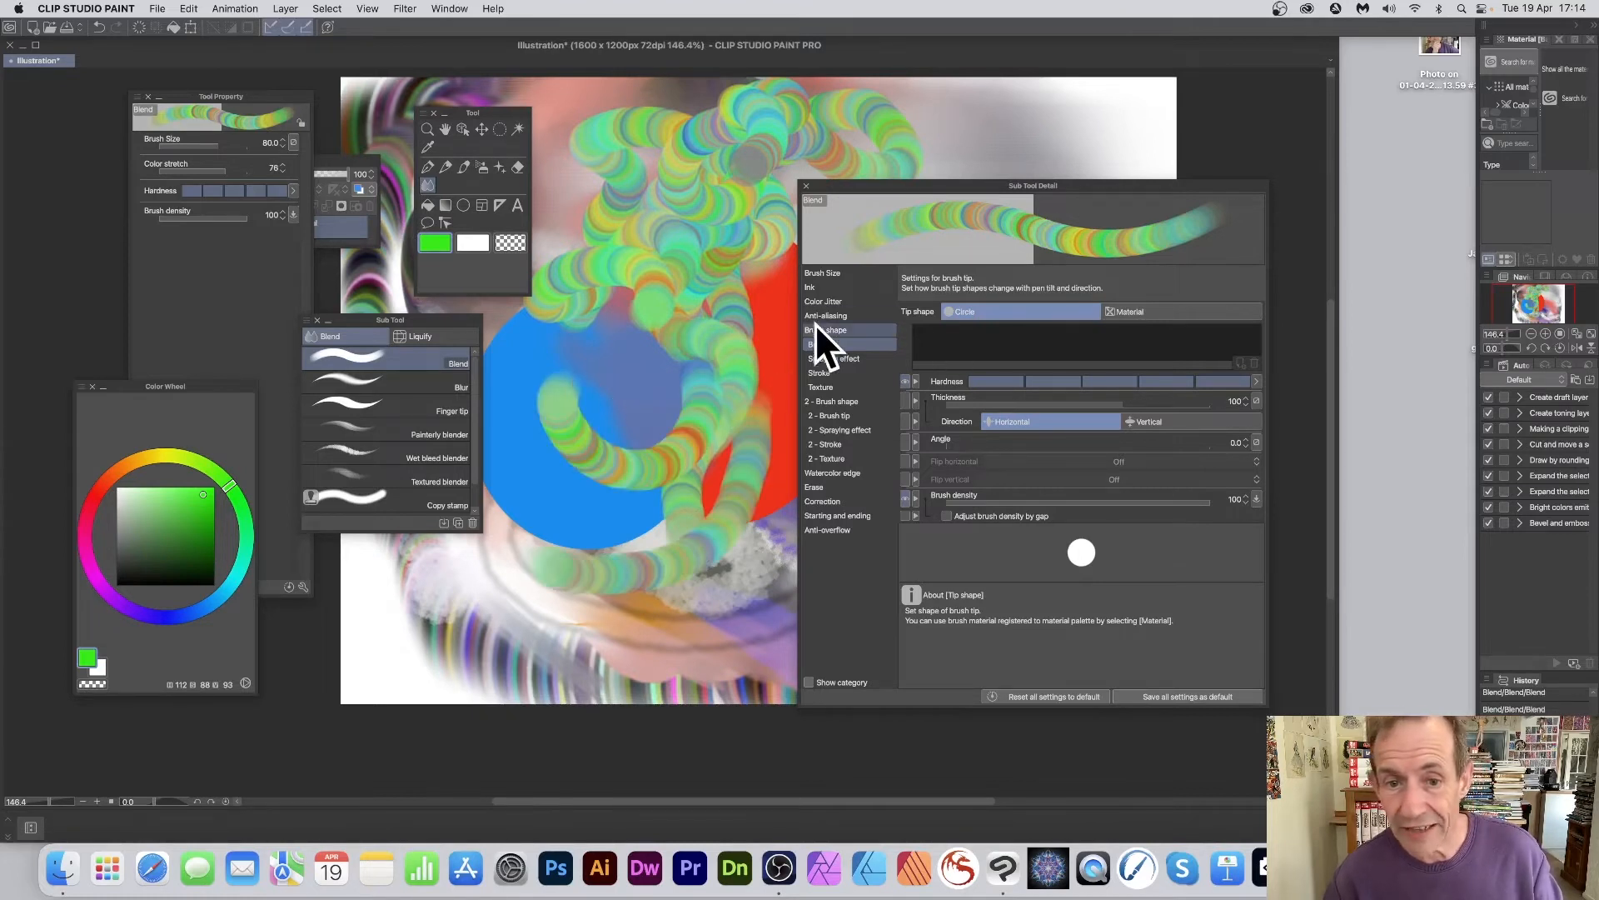
Set the fixed Intensity of blur to 10.6 and paint over the existing strokes above the circles' overlap.
{"action": "left_click", "coordinate": [823, 301]}
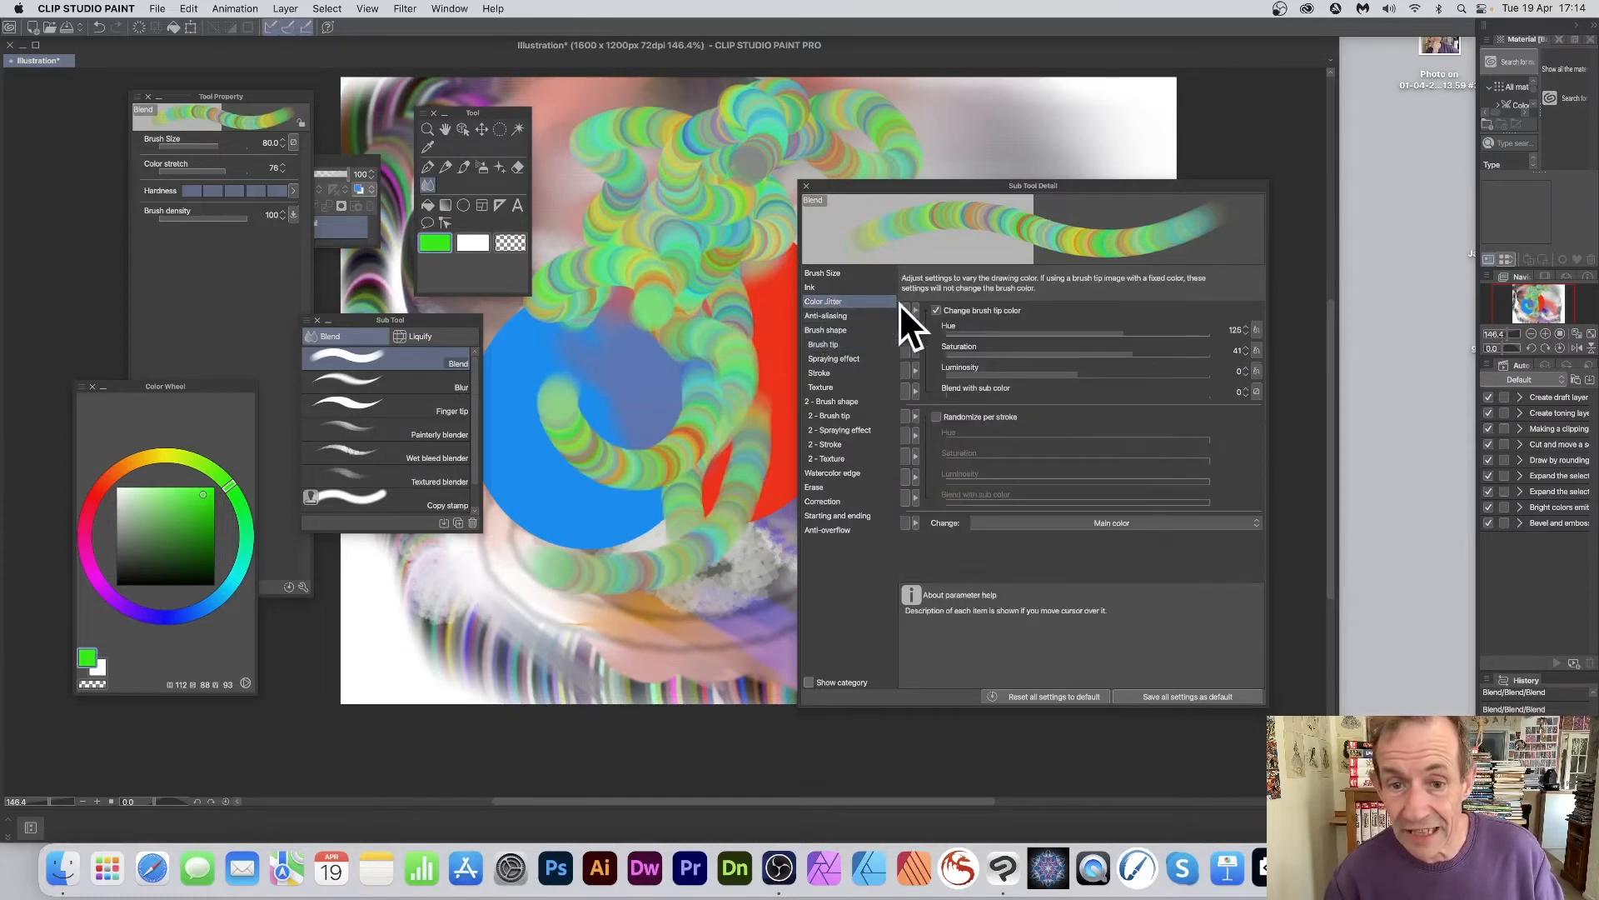
{"action": "left_click", "coordinate": [821, 287]}
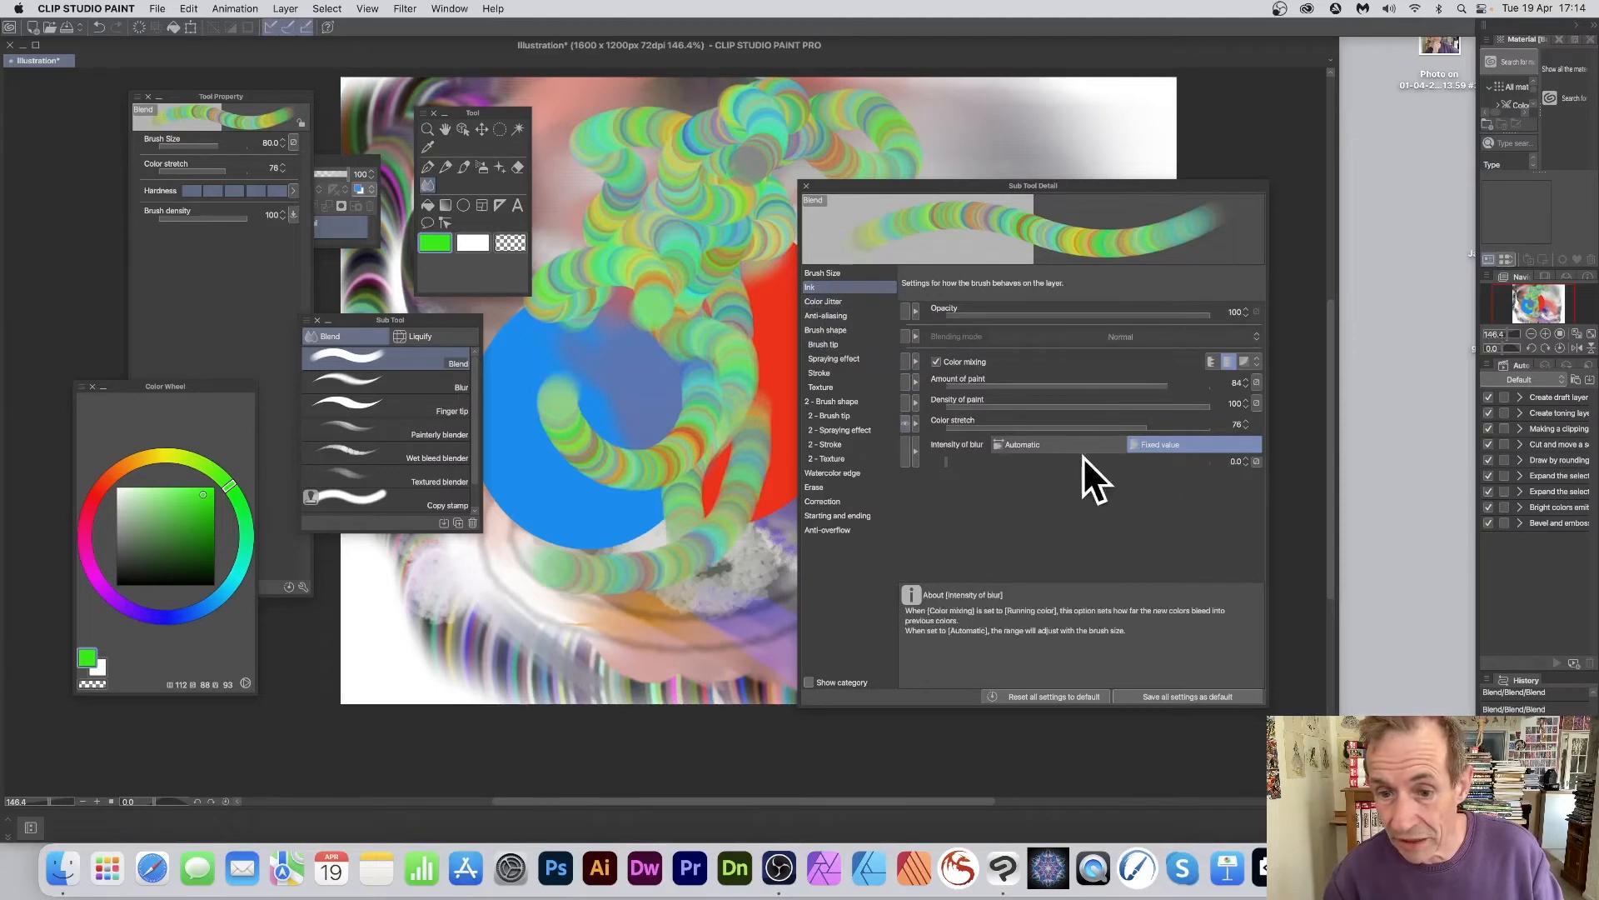
{"action": "left_click_drag", "start_coordinate": [1083, 456], "coordinate": [1063, 463]}
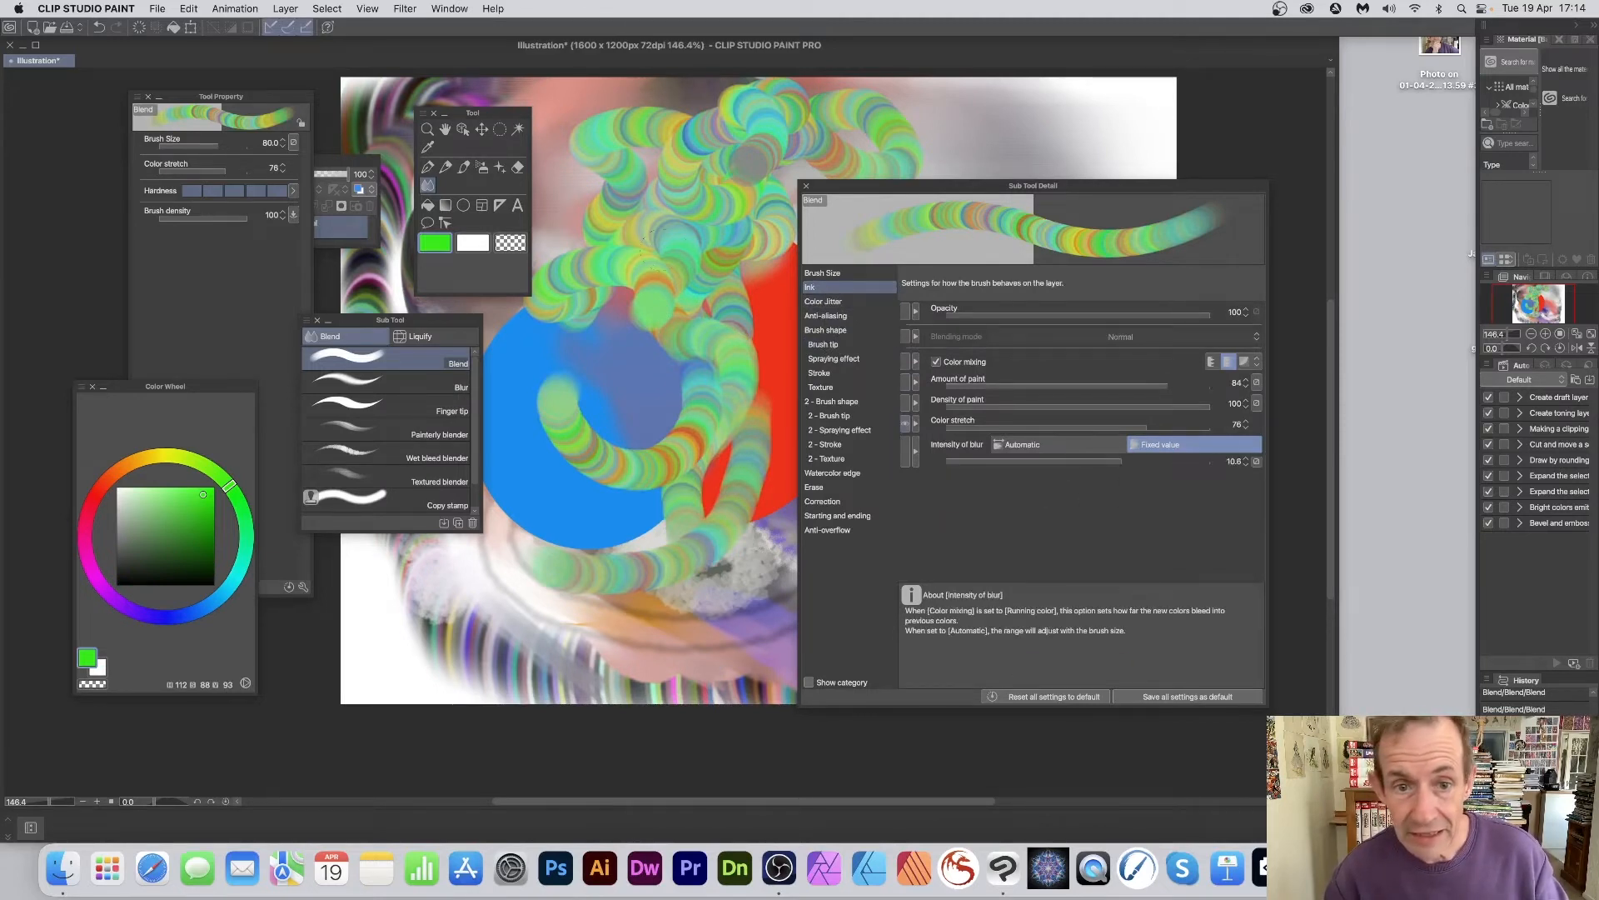
{"action": "mouse_move", "coordinate": [649, 235]}
{"action": "left_mouse_down"}
{"action": "mouse_move", "coordinate": [713, 249]}
{"action": "mouse_move", "coordinate": [677, 281]}
{"action": "mouse_move", "coordinate": [634, 264]}
{"action": "left_mouse_up"}
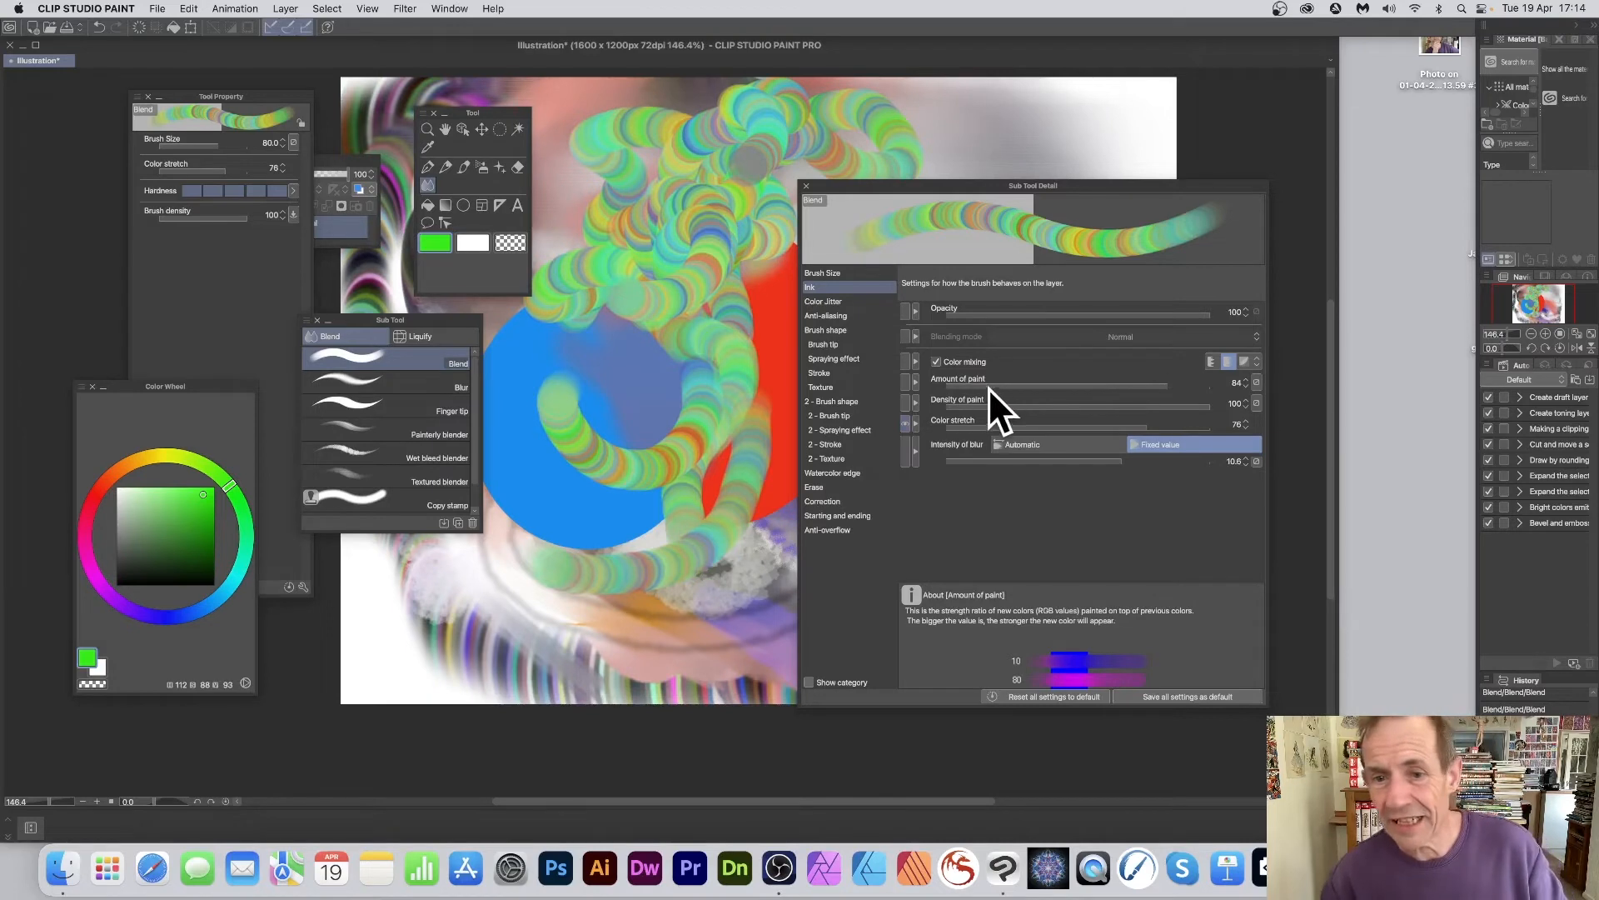
Lower the Amount of paint to 14 and blend the multicolored strokes above the circles.
{"action": "mouse_move", "coordinate": [986, 386]}
{"action": "left_mouse_down"}
{"action": "mouse_move", "coordinate": [967, 385]}
{"action": "mouse_move", "coordinate": [1031, 387]}
{"action": "left_mouse_up"}
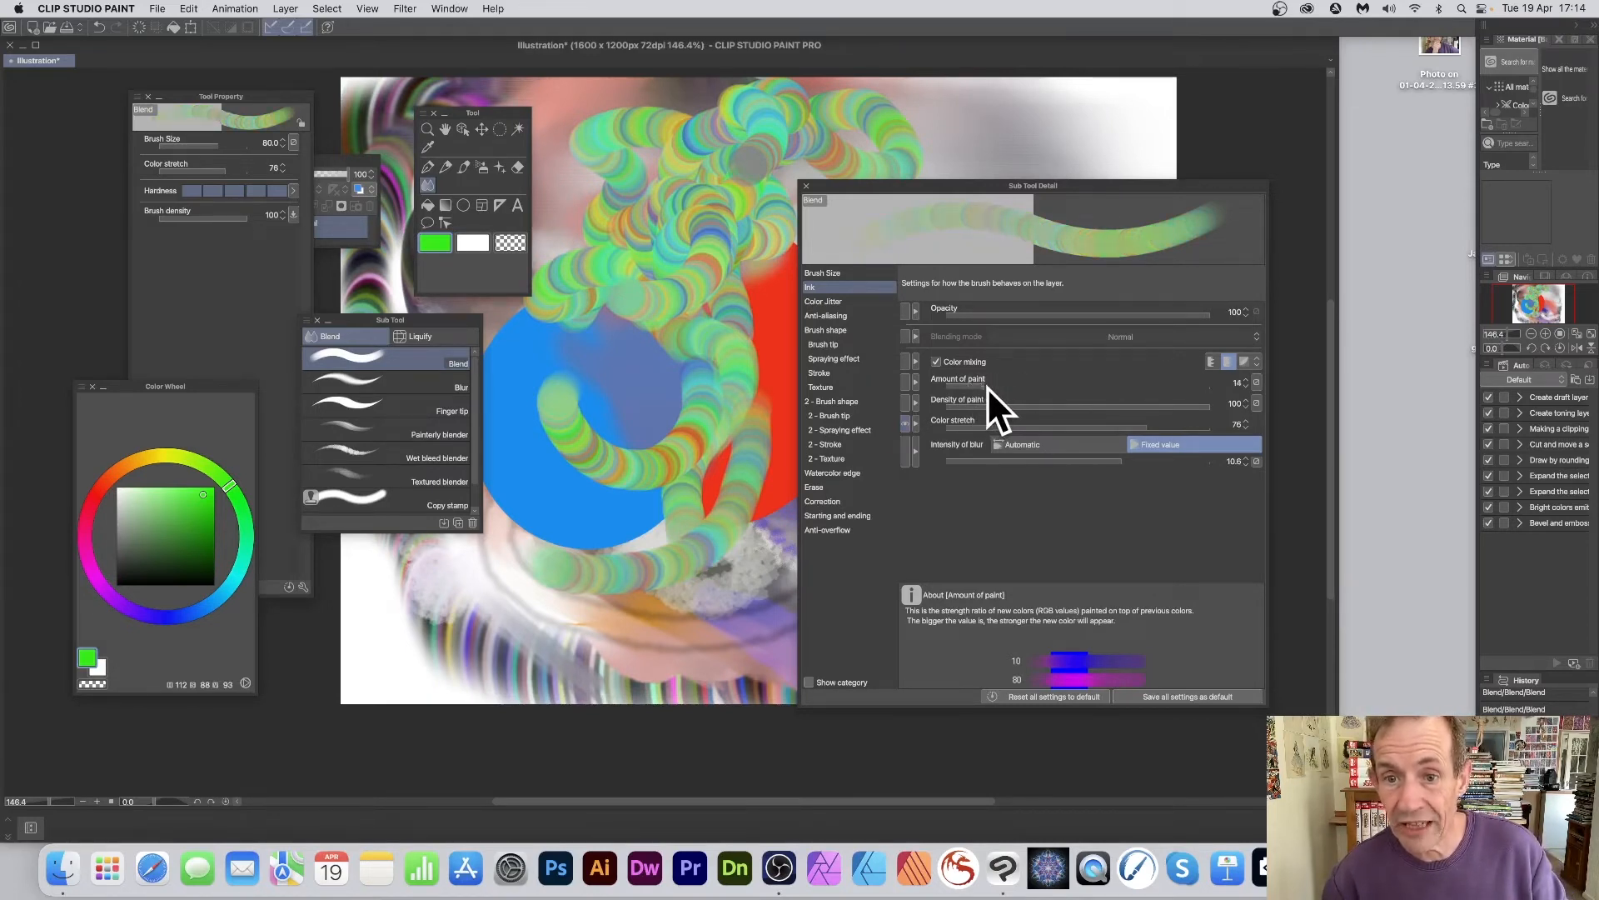
{"action": "mouse_move", "coordinate": [621, 204]}
{"action": "left_mouse_down"}
{"action": "mouse_move", "coordinate": [693, 192]}
{"action": "mouse_move", "coordinate": [638, 163]}
{"action": "mouse_move", "coordinate": [699, 167]}
{"action": "mouse_move", "coordinate": [747, 146]}
{"action": "left_mouse_up"}
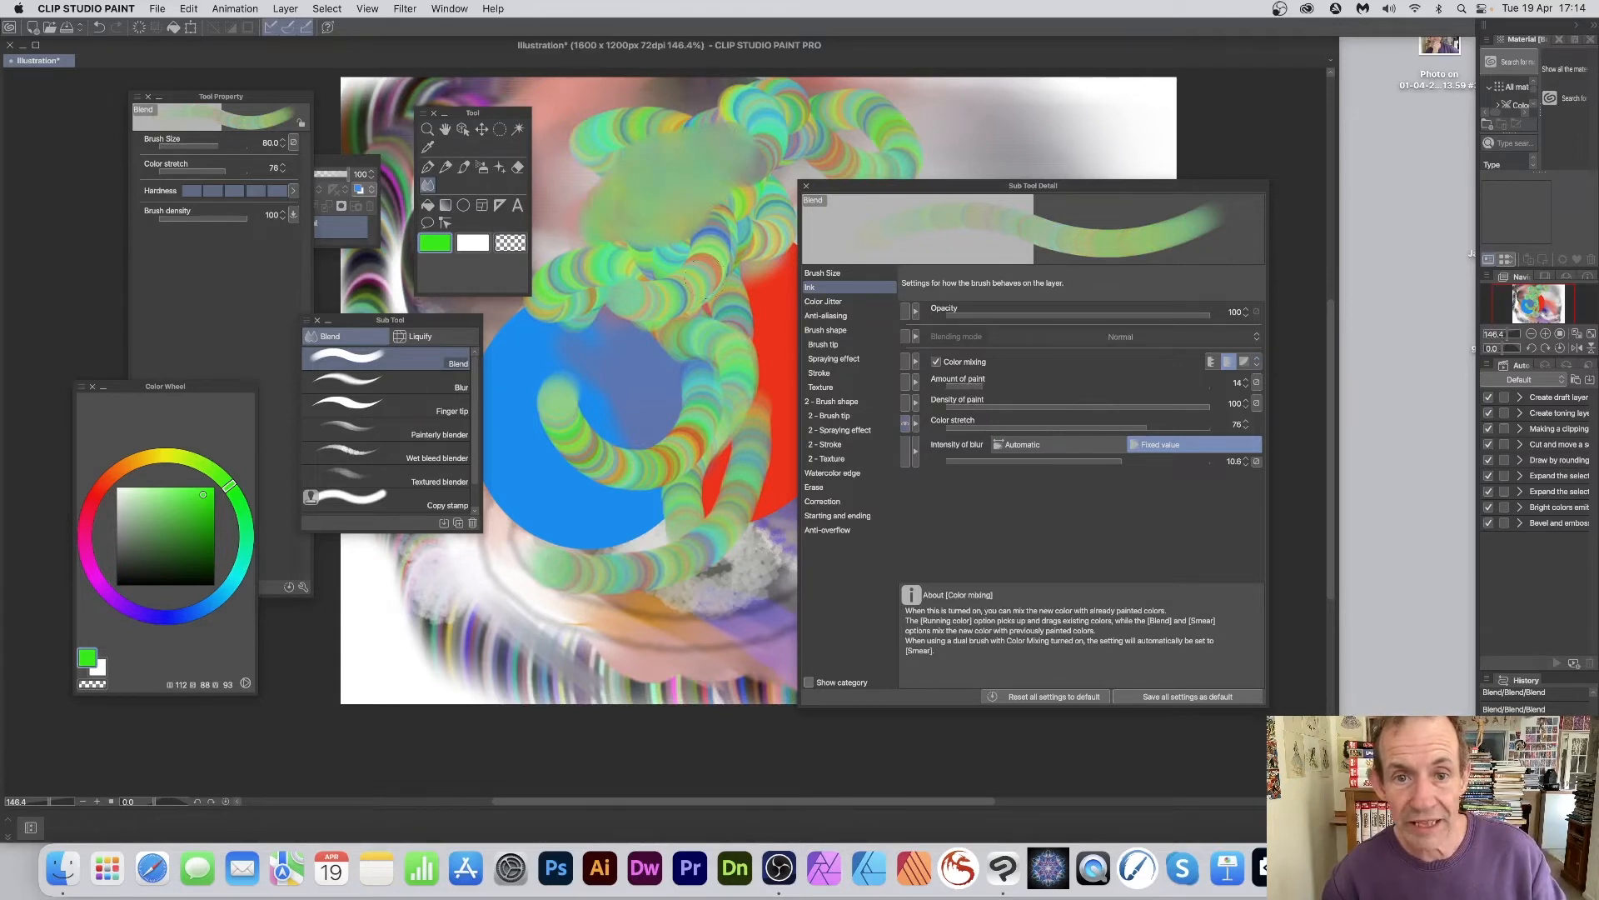
Blend the multicolored strokes above the circles' overlap into a soft green area.
{"action": "left_click_drag", "start_coordinate": [698, 279], "coordinate": [787, 177]}
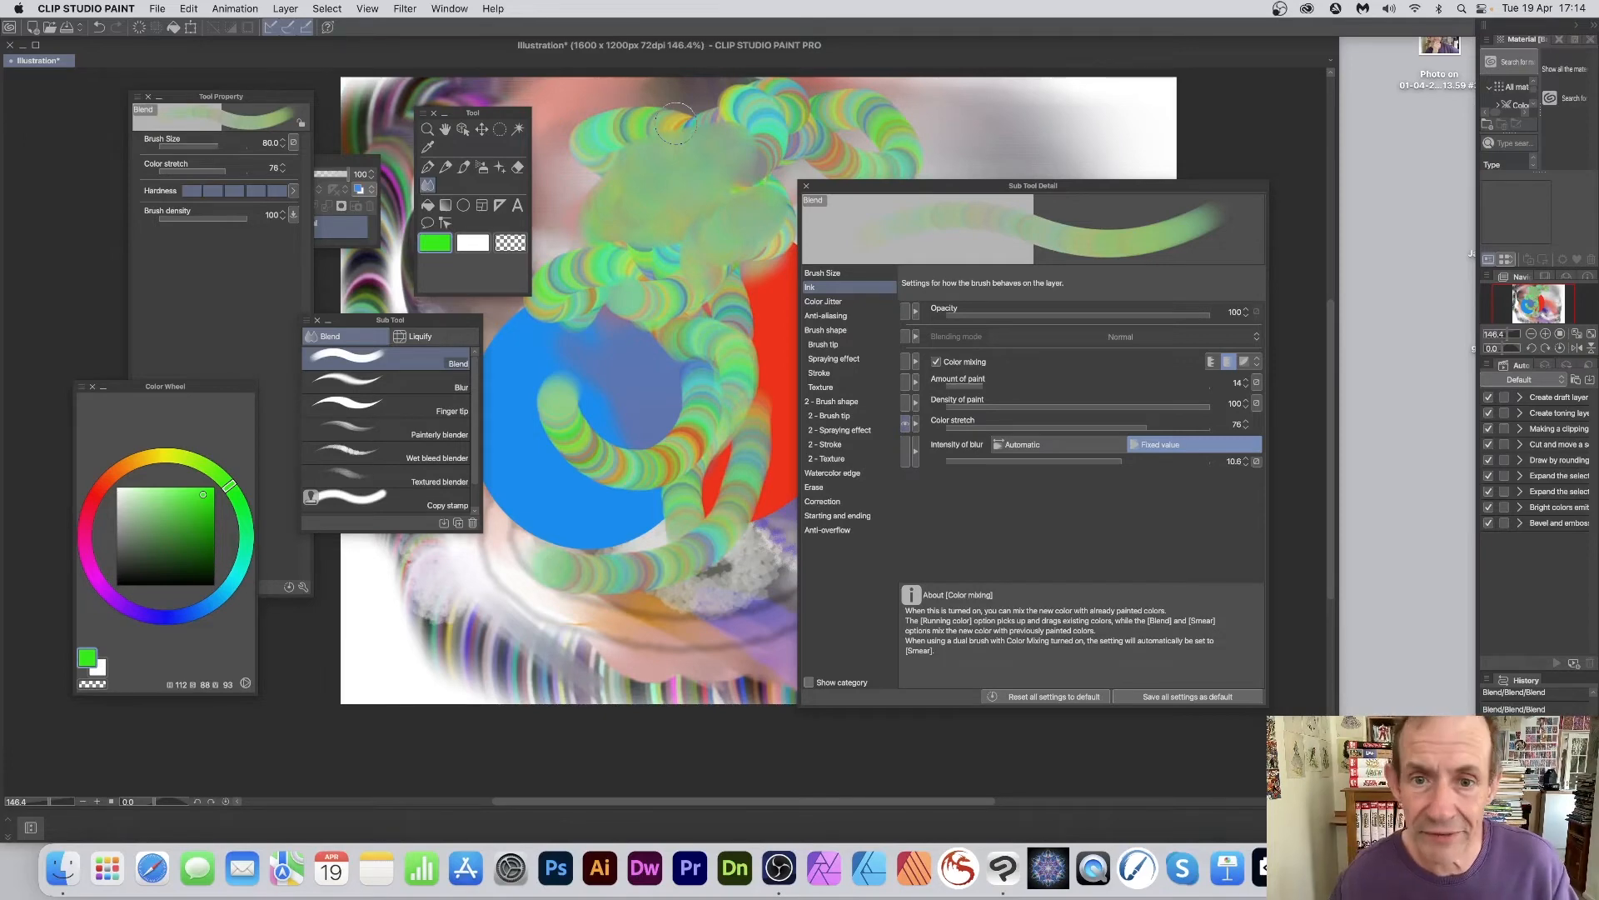
{"action": "scroll", "coordinate": [723, 93], "scroll_direction": "down", "scroll_amount": 5}
{"action": "scroll", "coordinate": [646, 179], "scroll_direction": "up", "scroll_amount": 5}
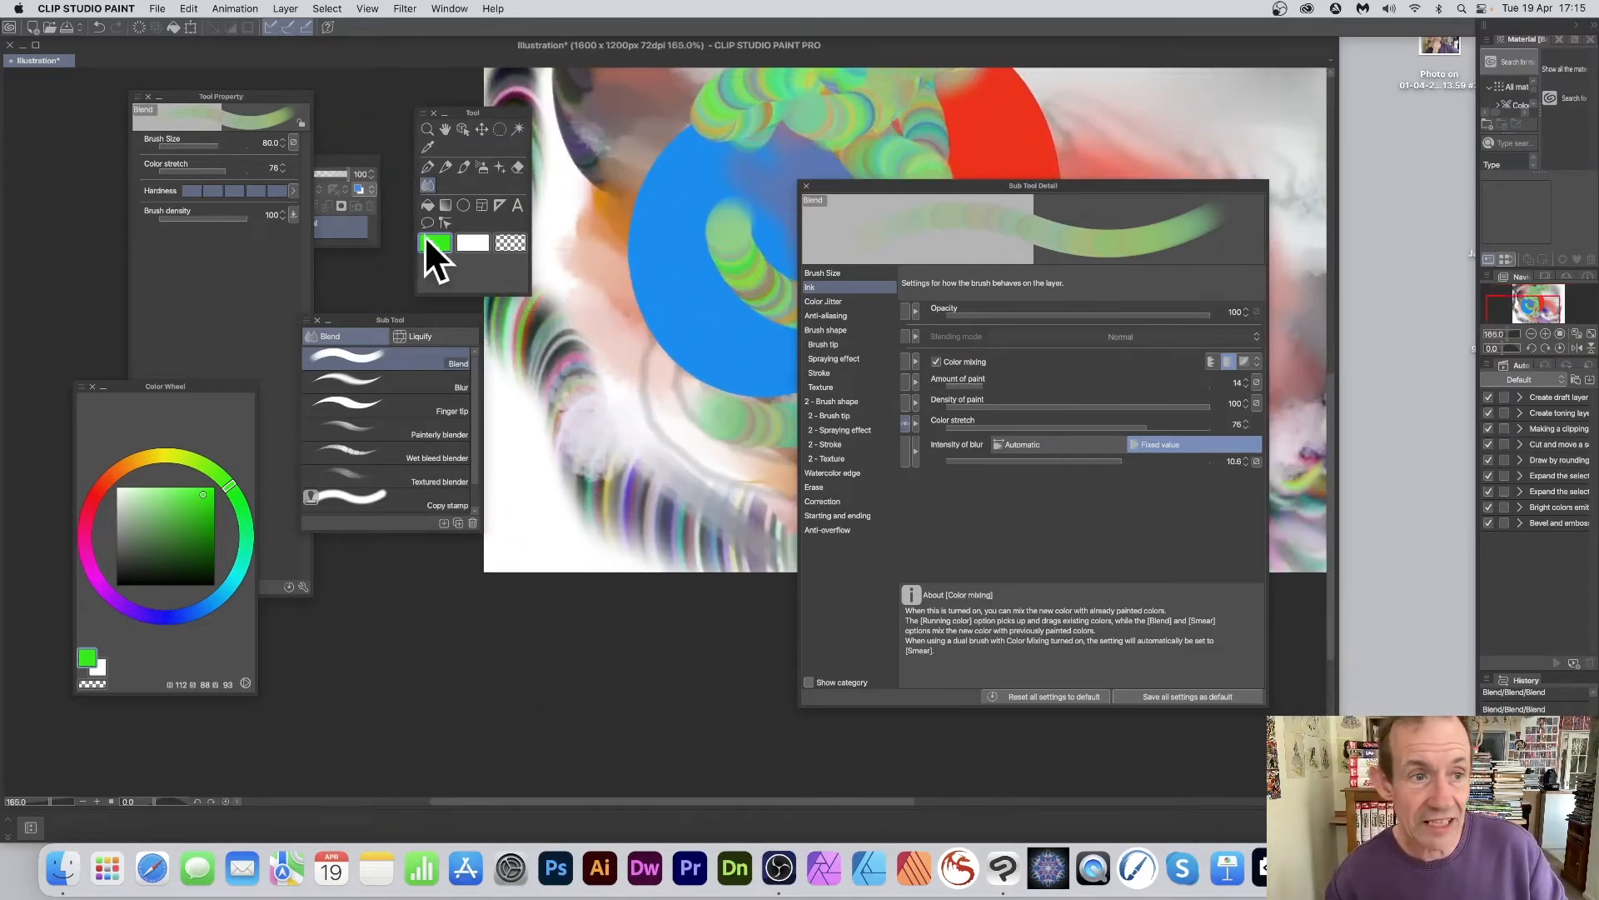
{"action": "left_click", "coordinate": [447, 128]}
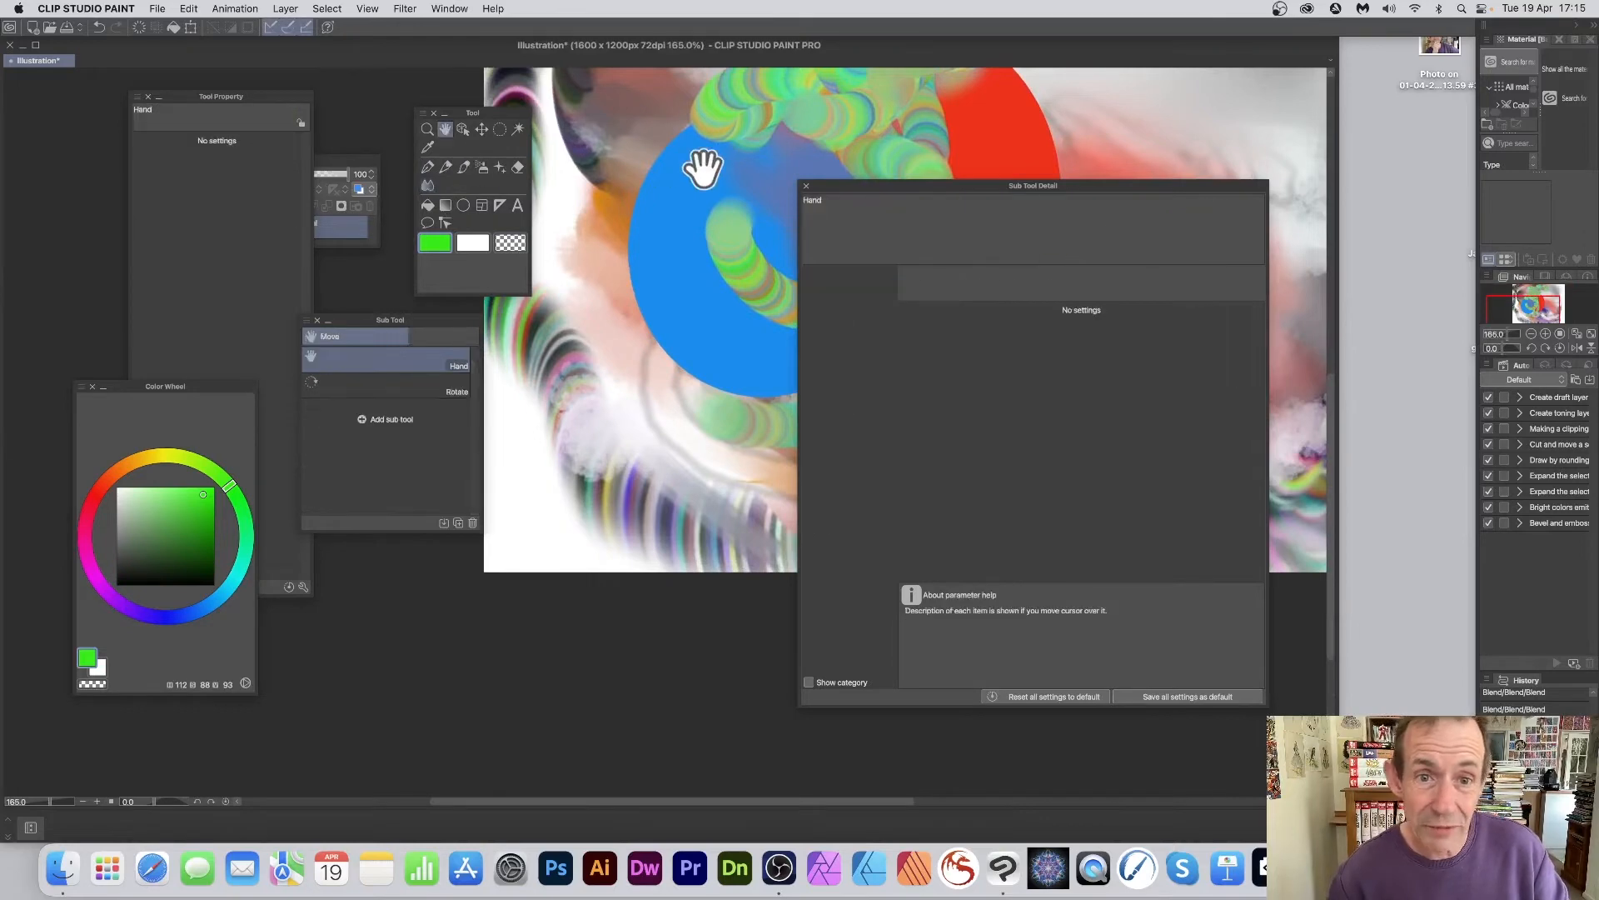
{"action": "left_click_drag", "start_coordinate": [703, 161], "coordinate": [651, 318]}
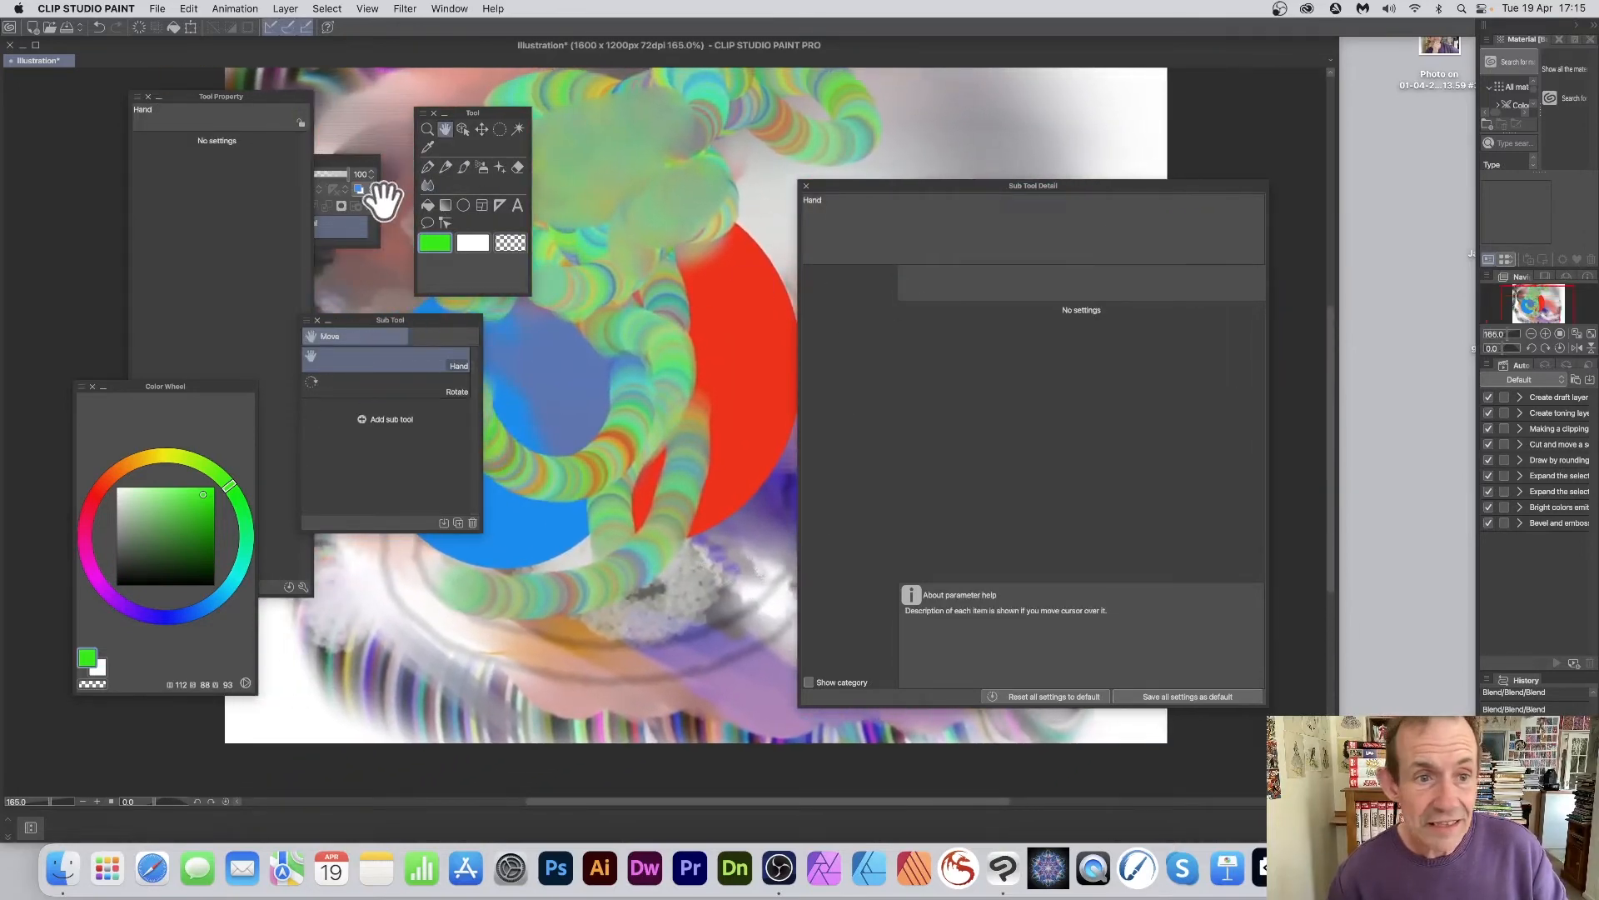
{"action": "left_click", "coordinate": [428, 185]}
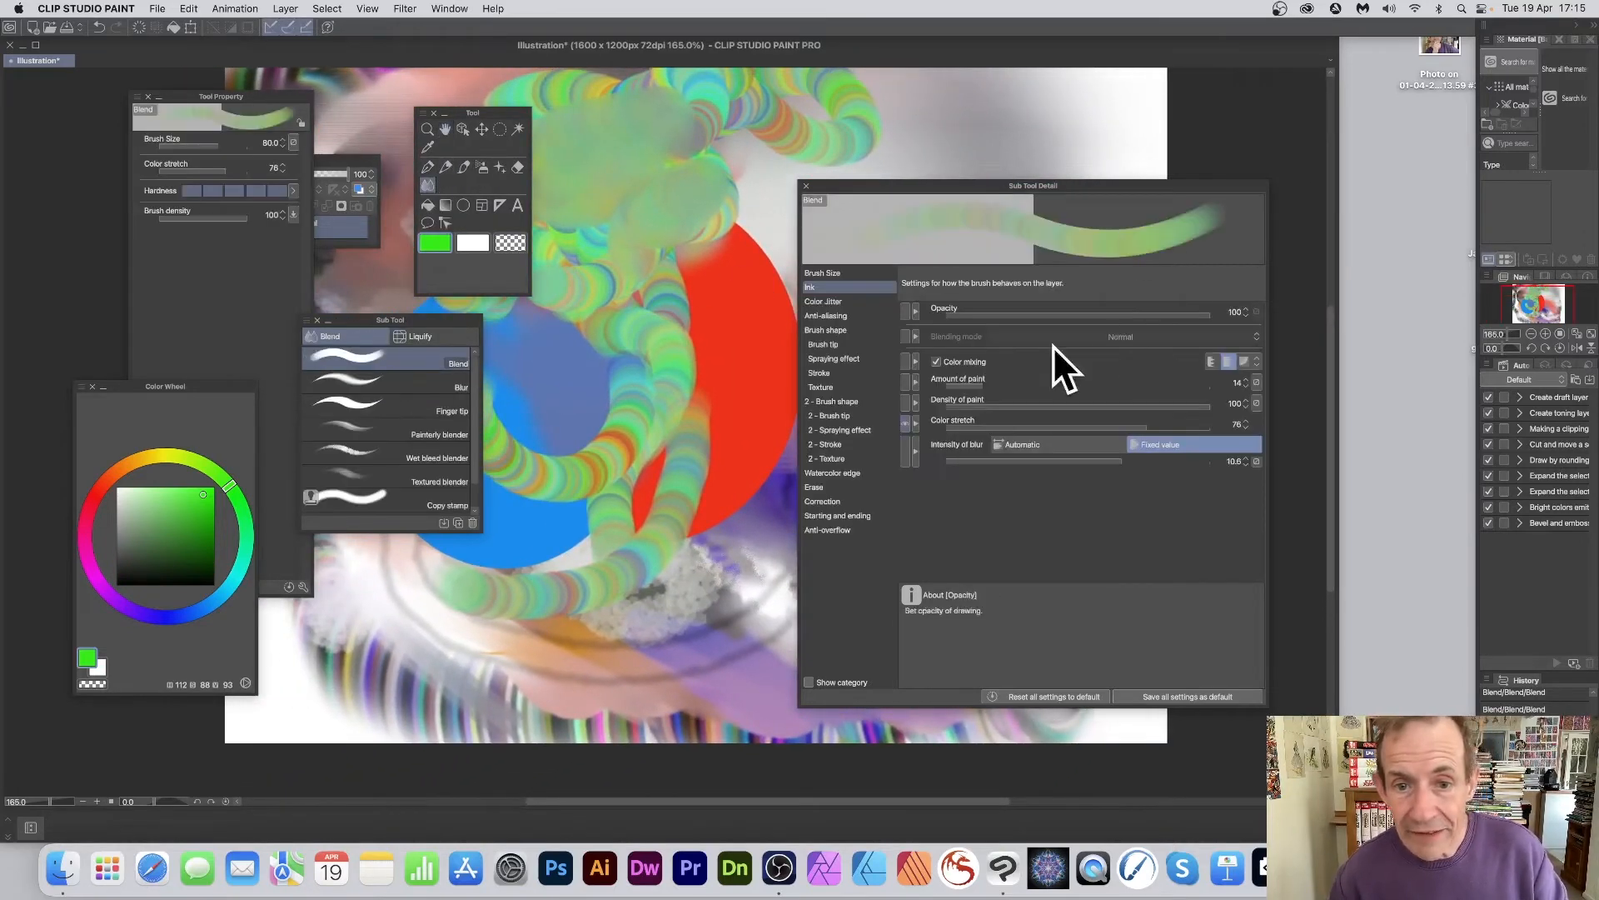
Turn off Change brush tip color for the Blend sub tool and lower its Amount of paint to 0.
{"action": "left_click", "coordinate": [838, 316]}
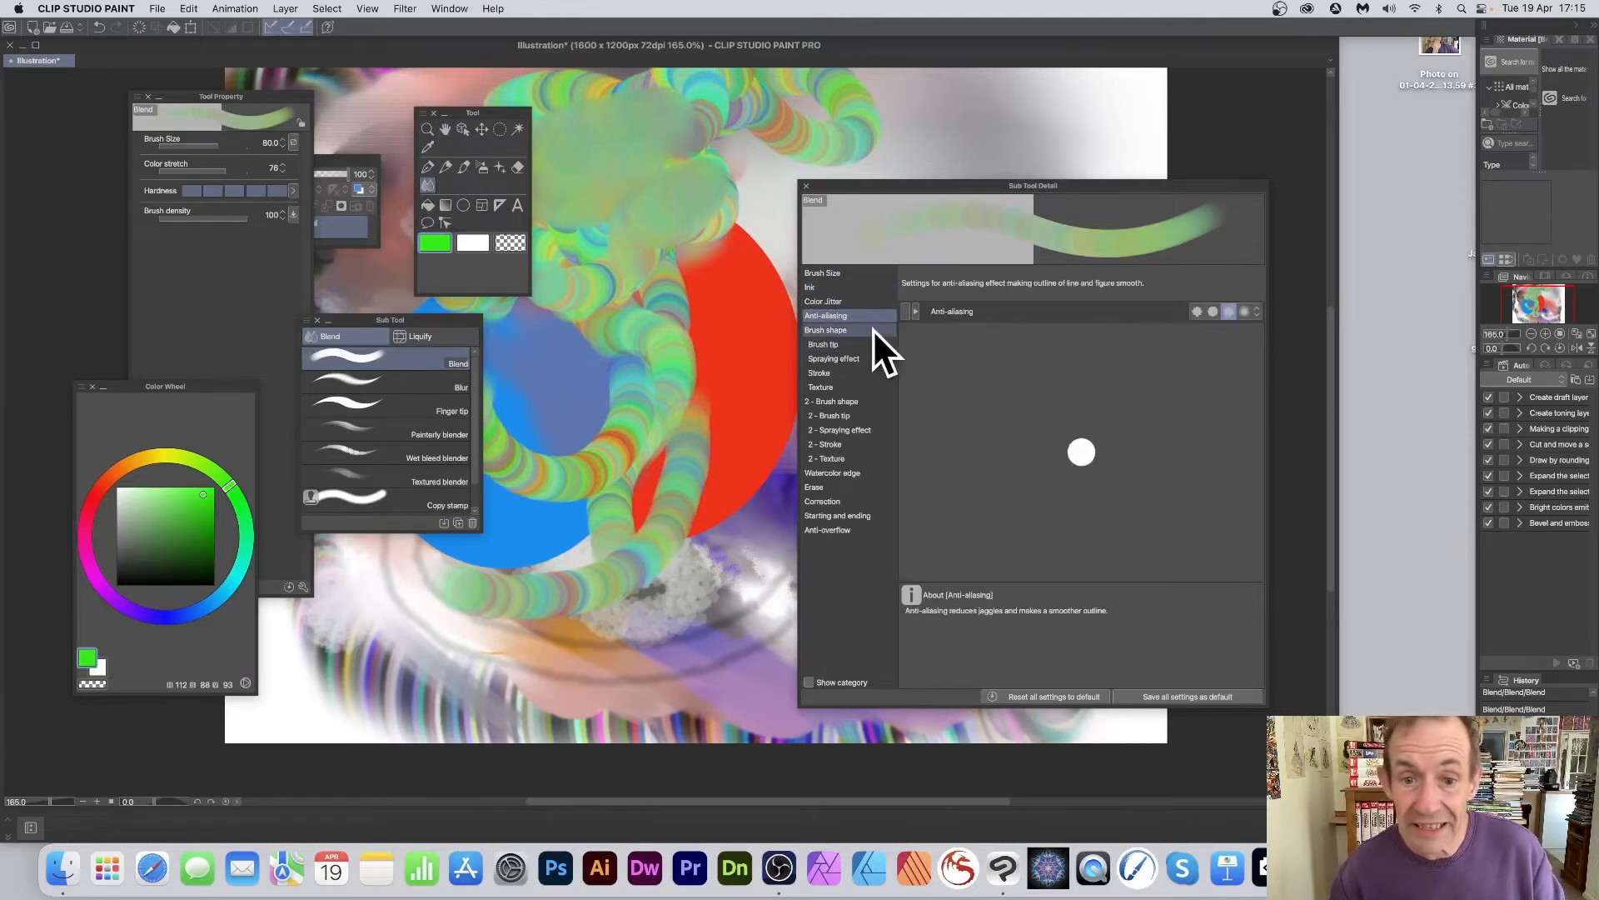
{"action": "left_click", "coordinate": [828, 302]}
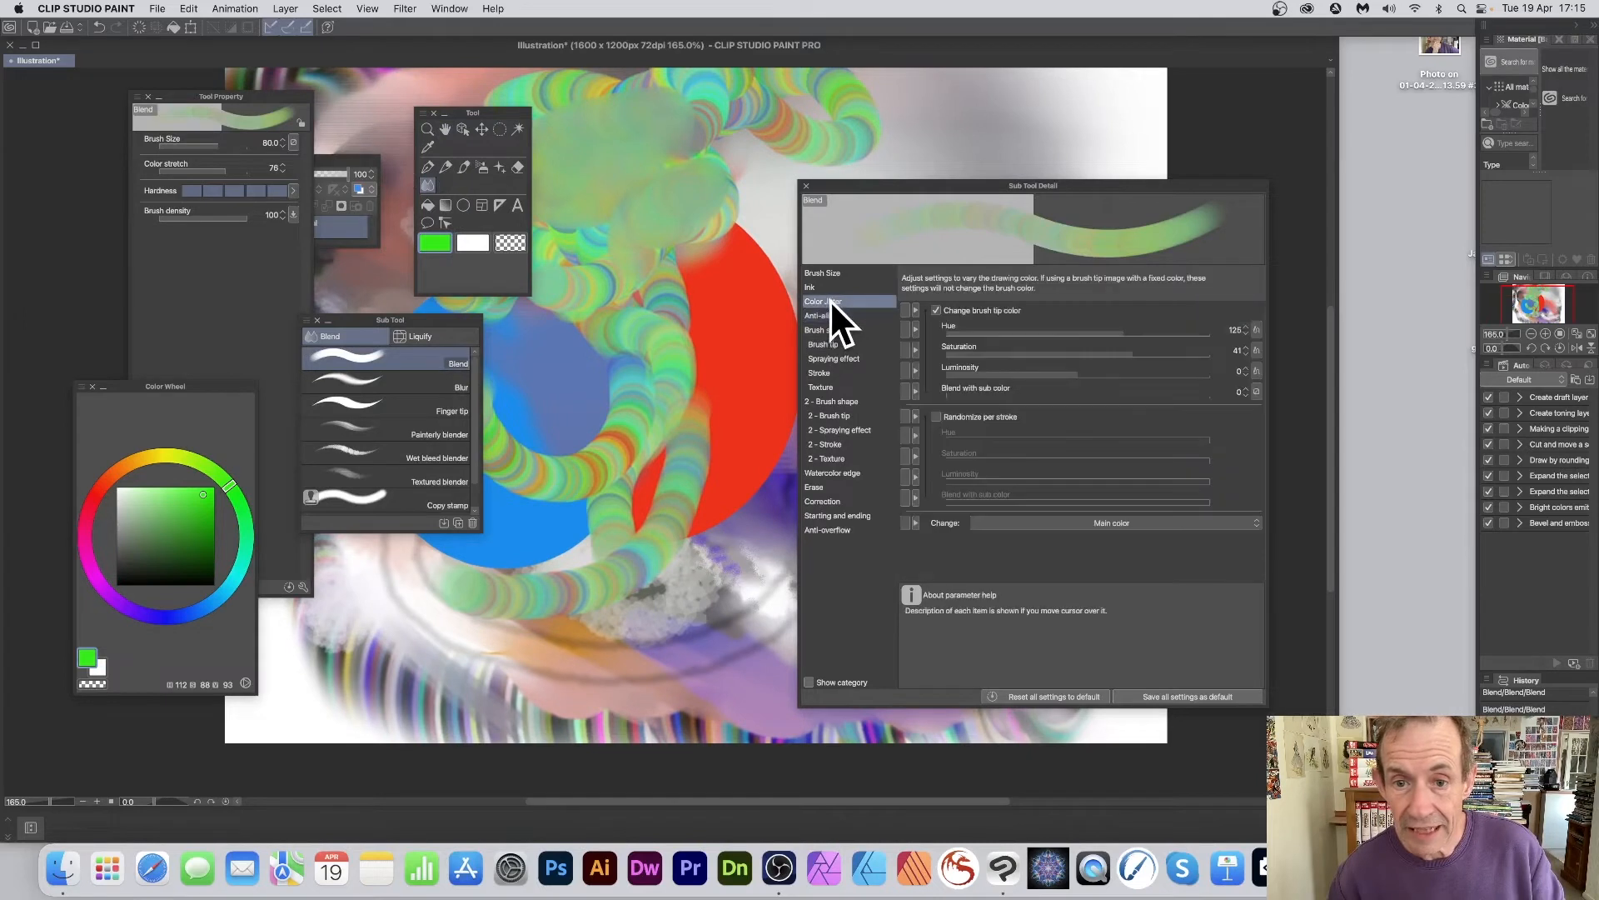
{"action": "left_click", "coordinate": [936, 311]}
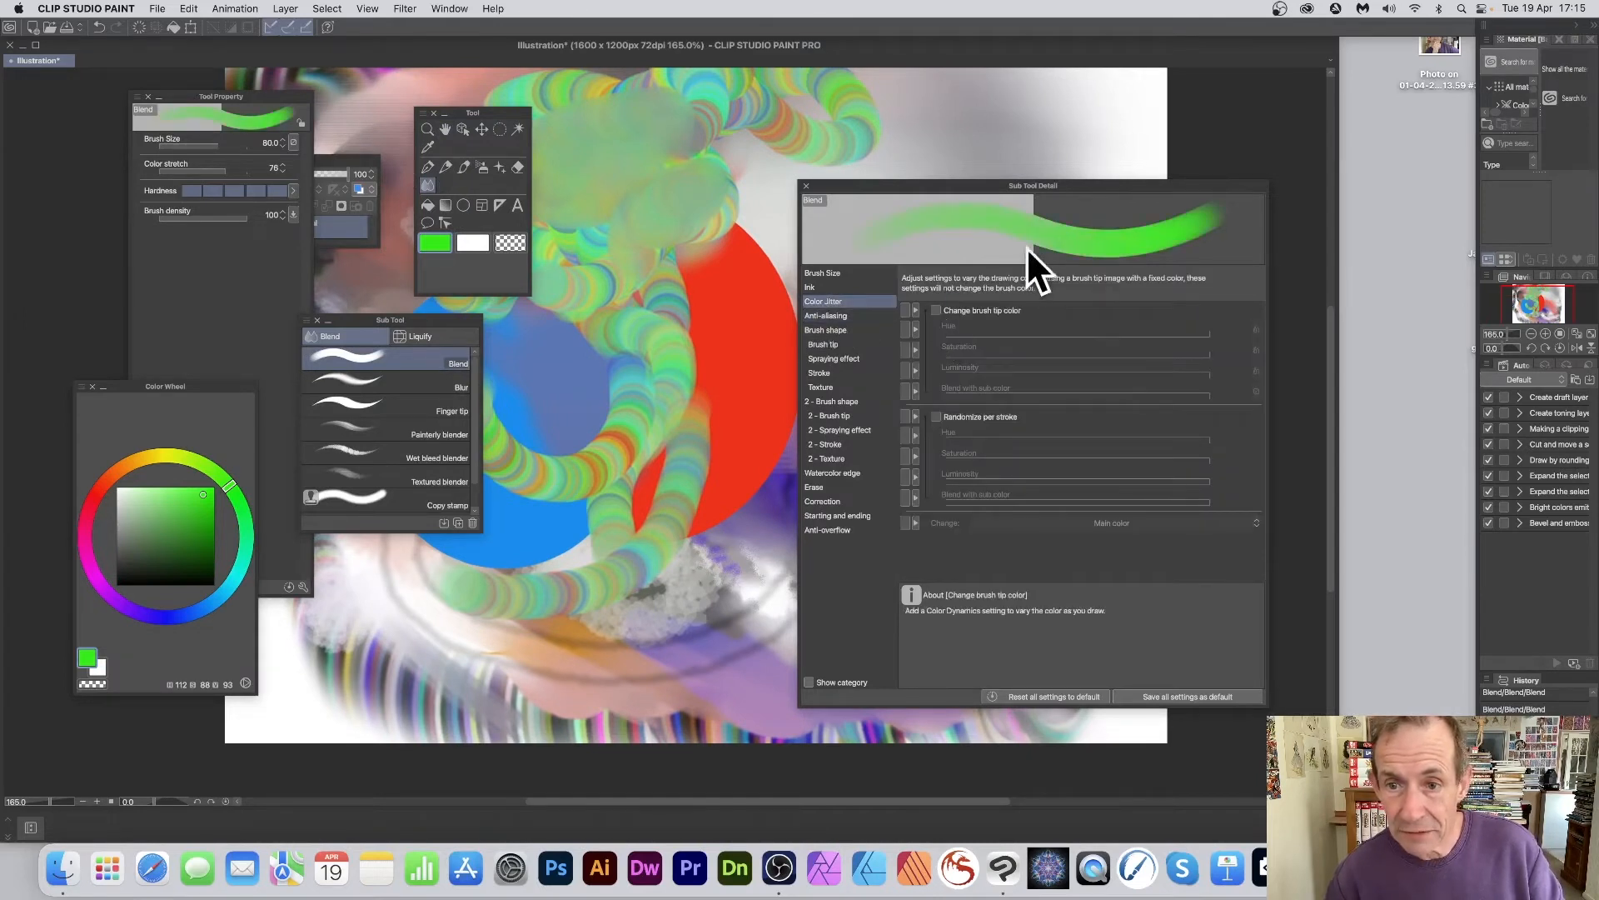
{"action": "left_click", "coordinate": [822, 286]}
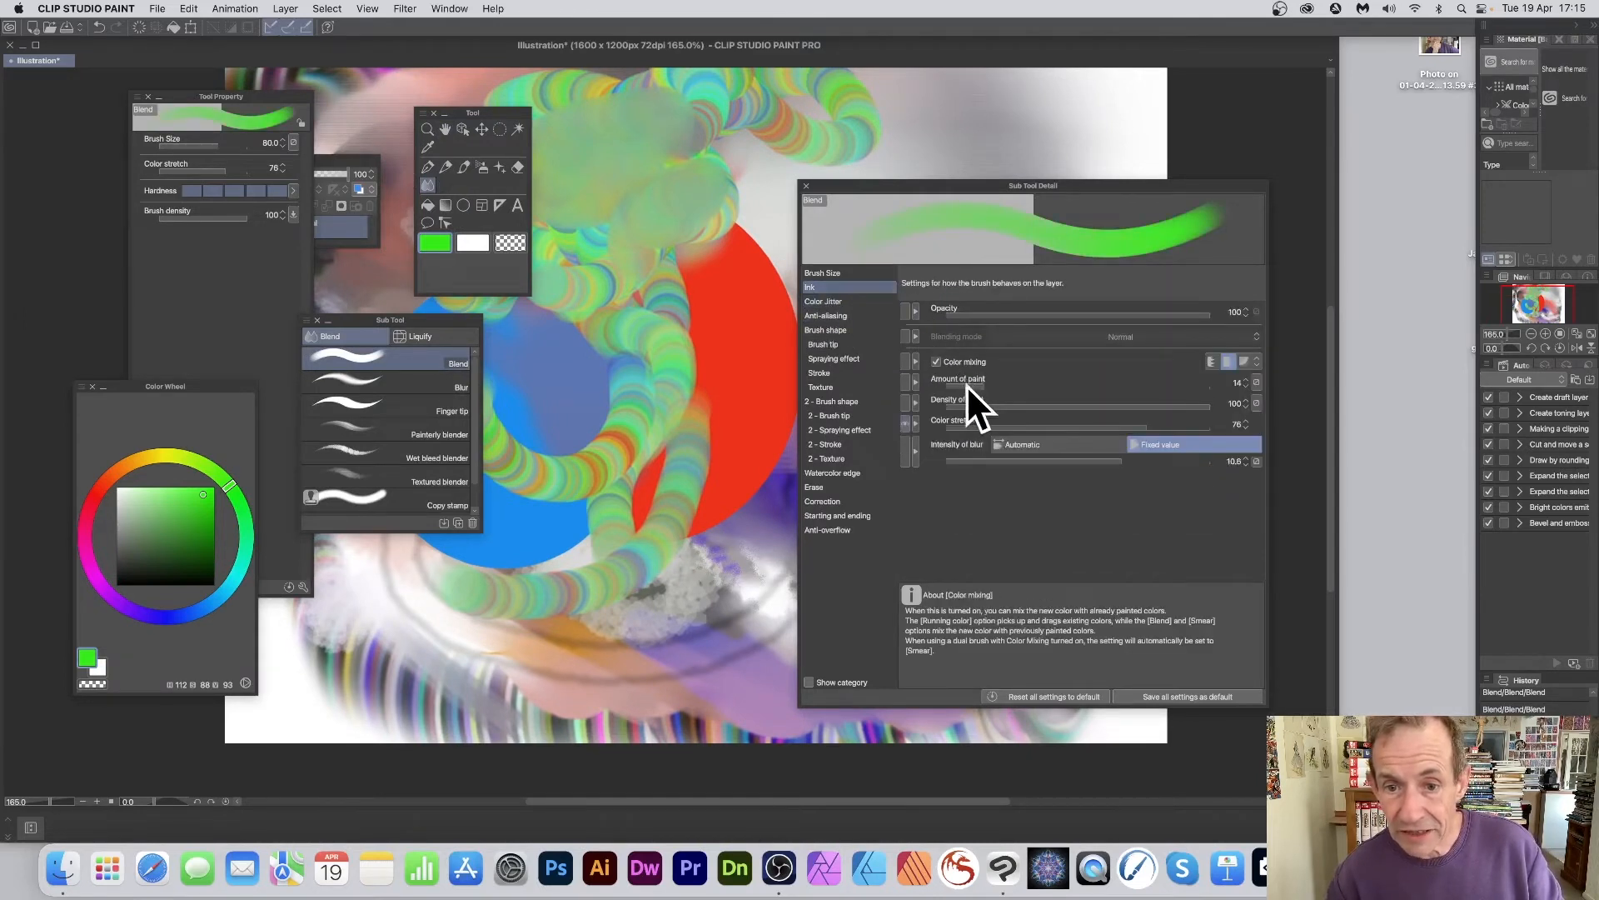
{"action": "left_click_drag", "start_coordinate": [983, 386], "coordinate": [903, 381]}
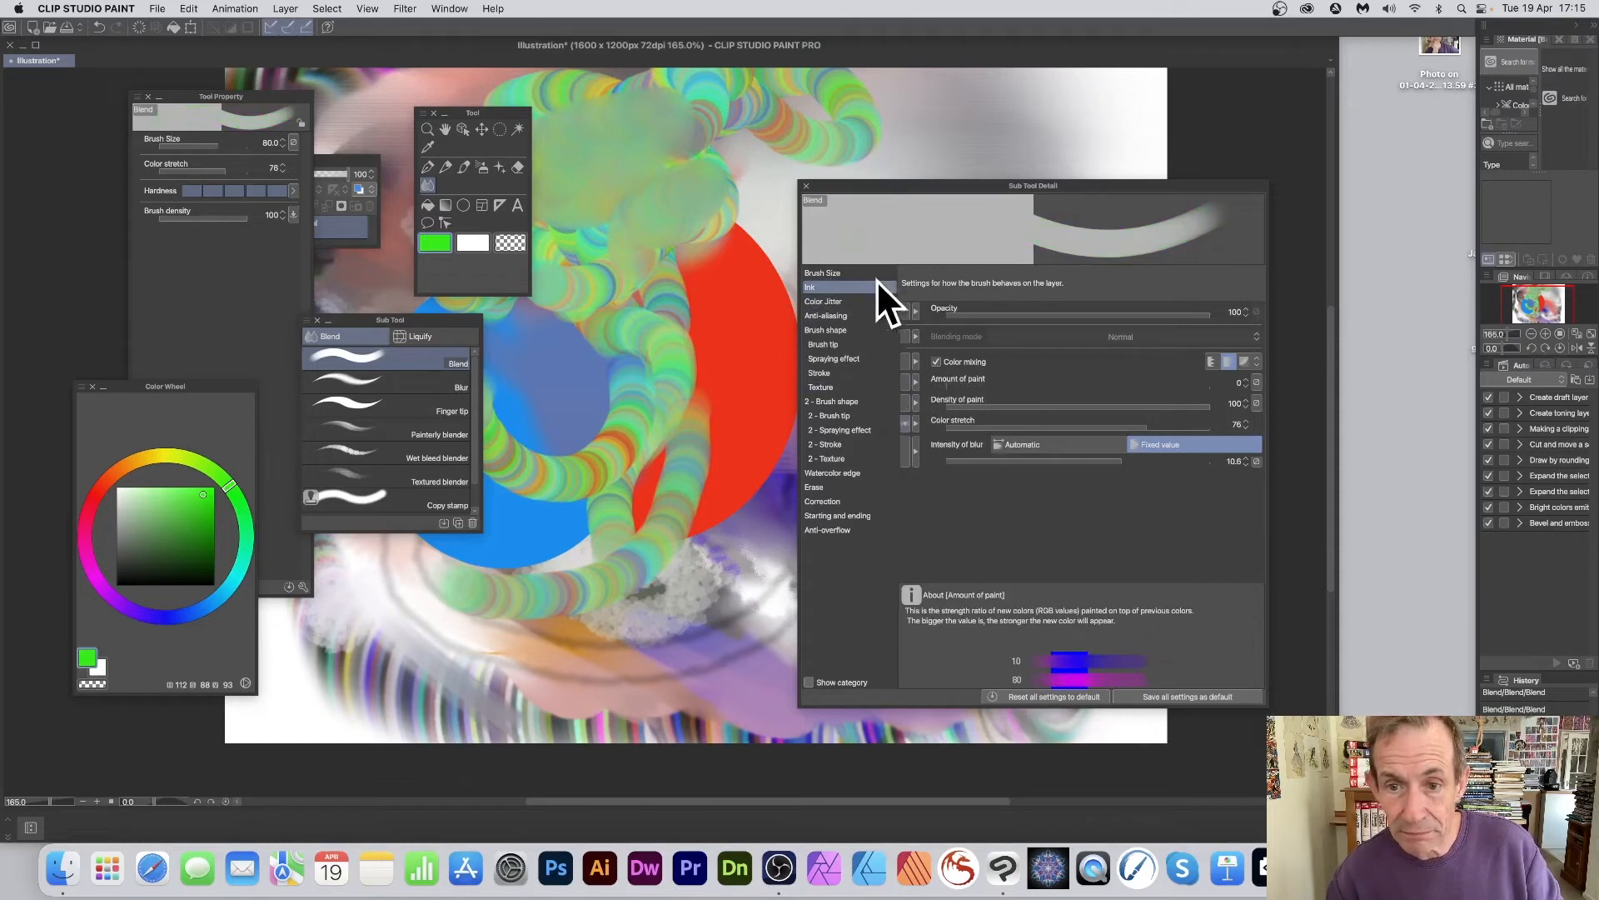
Set the brush tip shape to the red heart material ハートカラーA1 and blend the strokes over the upper part of the red circle.
{"action": "left_click", "coordinate": [836, 344]}
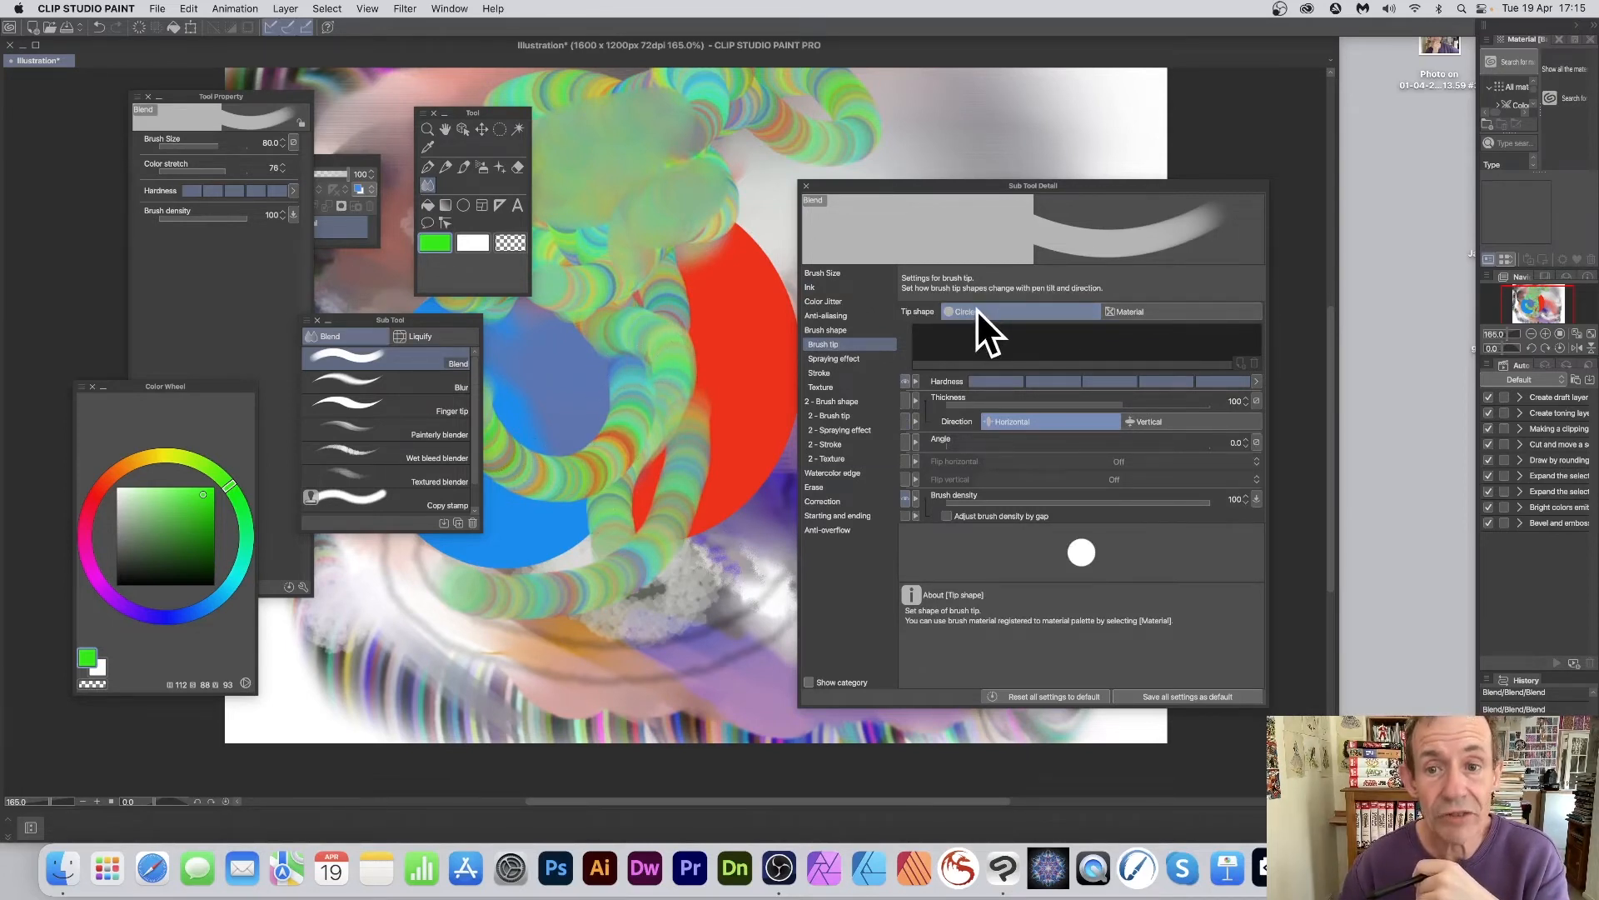
{"action": "left_click_drag", "start_coordinate": [1008, 182], "coordinate": [1021, 185]}
{"action": "left_click", "coordinate": [1151, 309]}
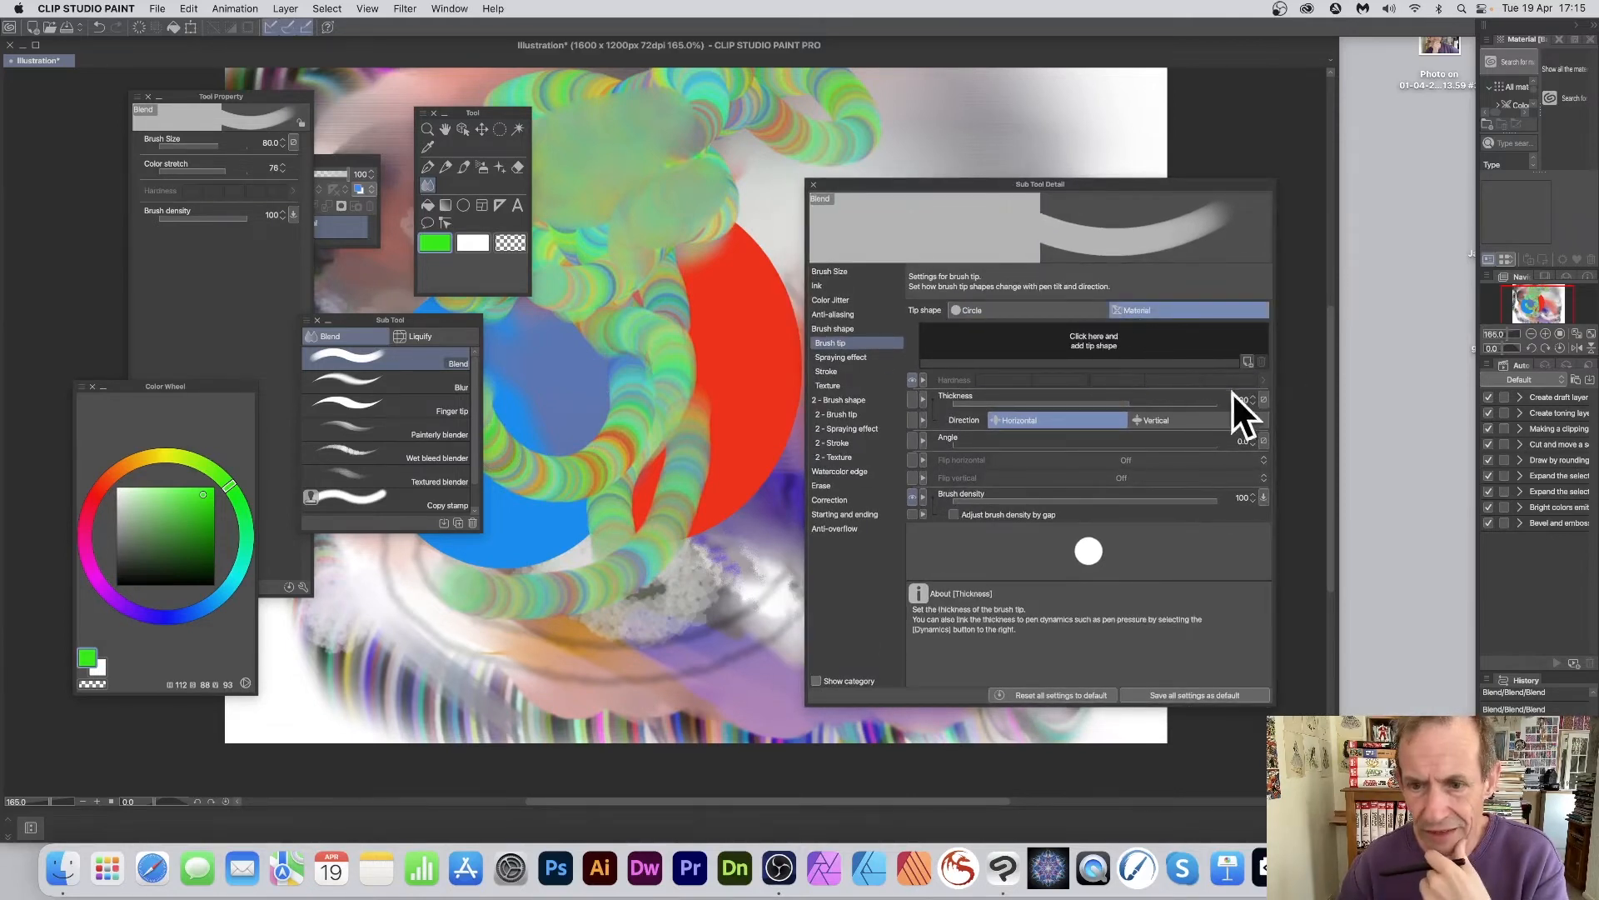
{"action": "left_click", "coordinate": [1104, 343]}
{"action": "left_click", "coordinate": [742, 363]}
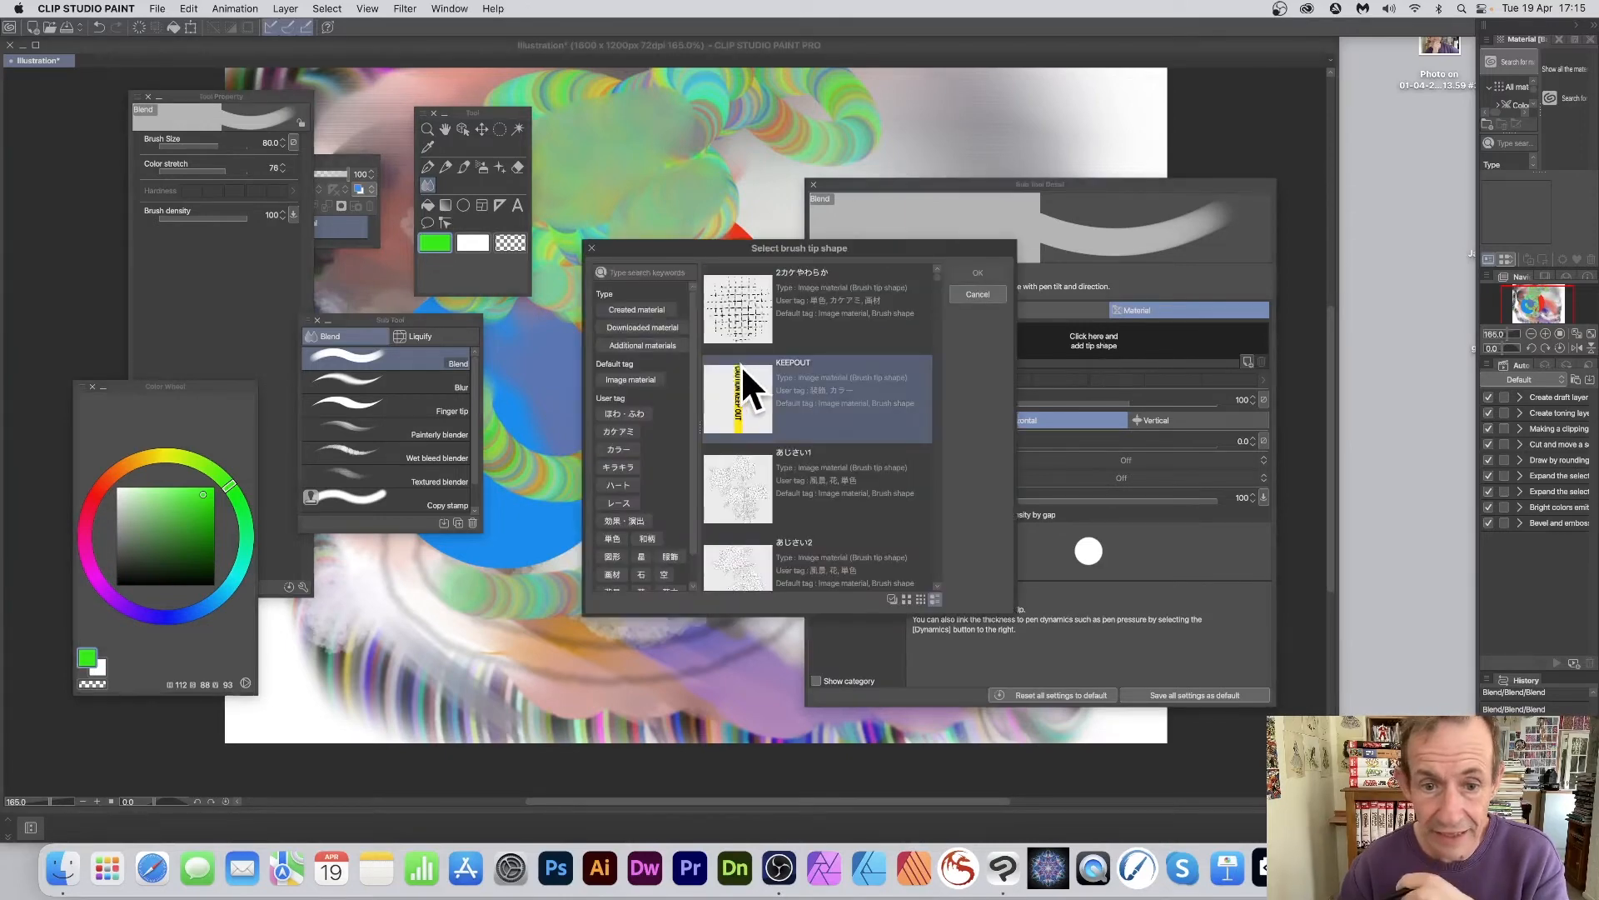
{"action": "scroll", "coordinate": [742, 363], "scroll_direction": "down", "scroll_amount": 15}
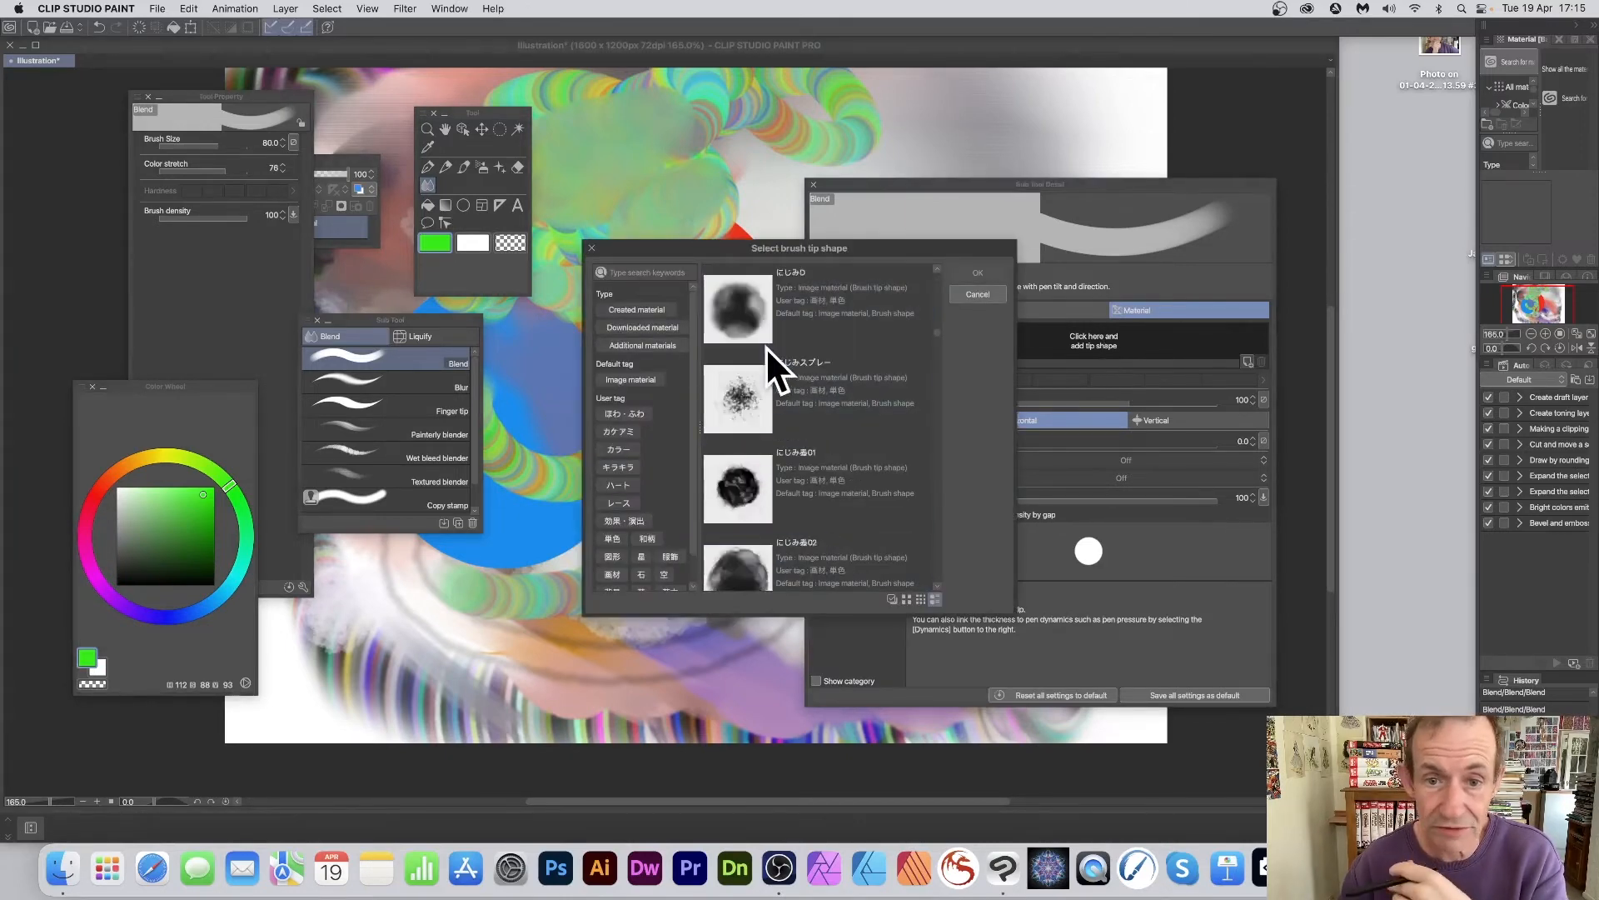
{"action": "scroll", "coordinate": [796, 353], "scroll_direction": "down", "scroll_amount": 10}
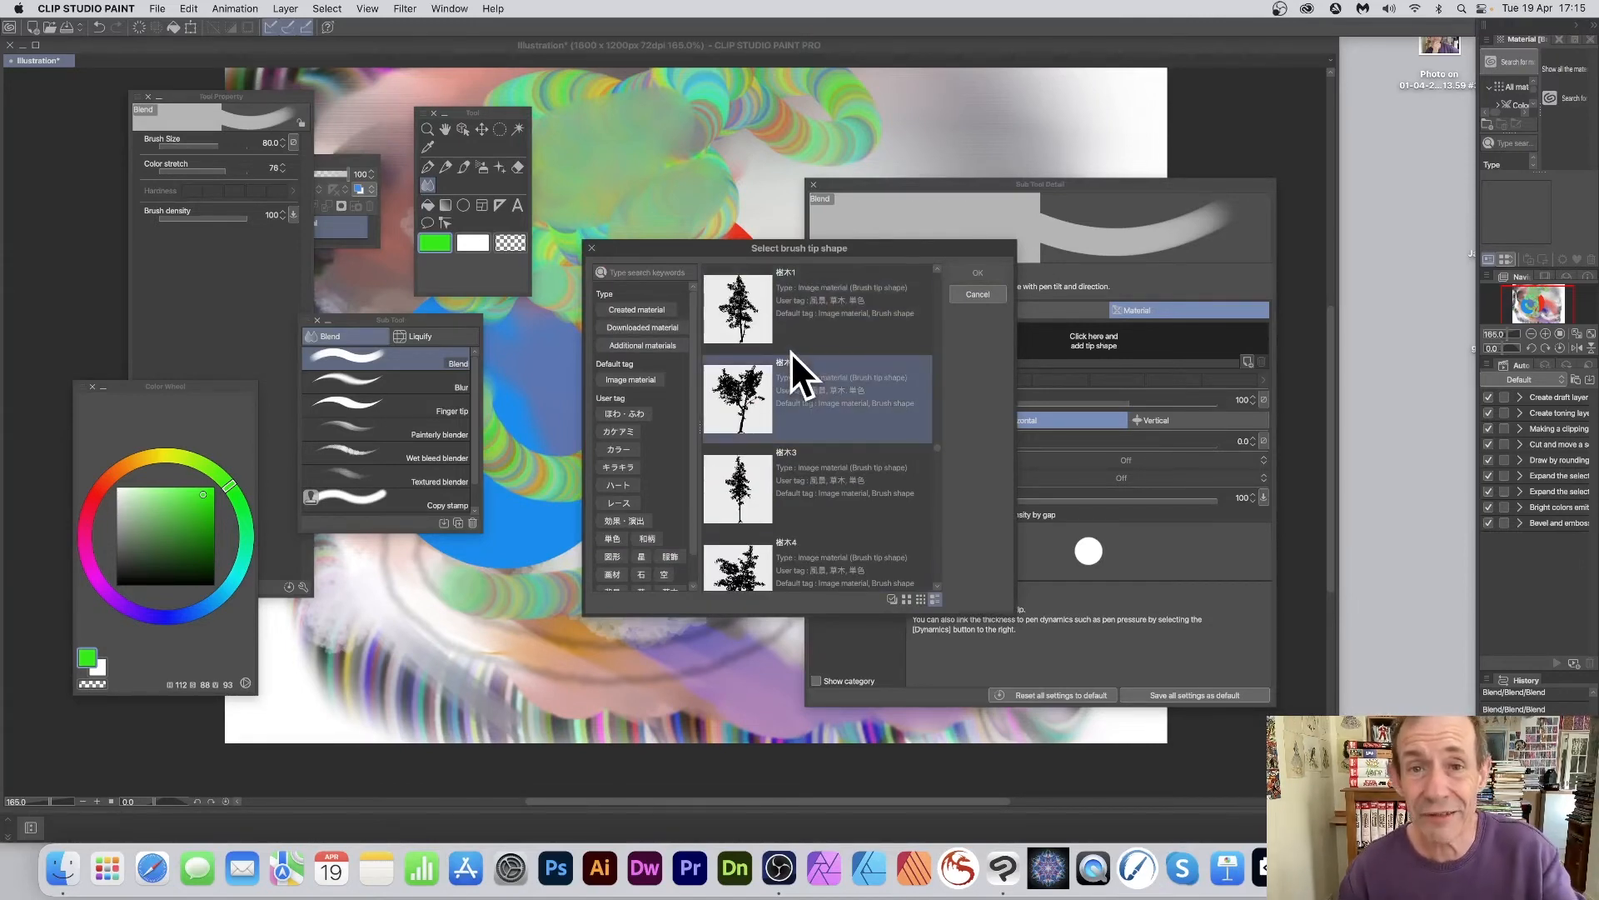
{"action": "scroll", "coordinate": [791, 350], "scroll_direction": "up", "scroll_amount": 15}
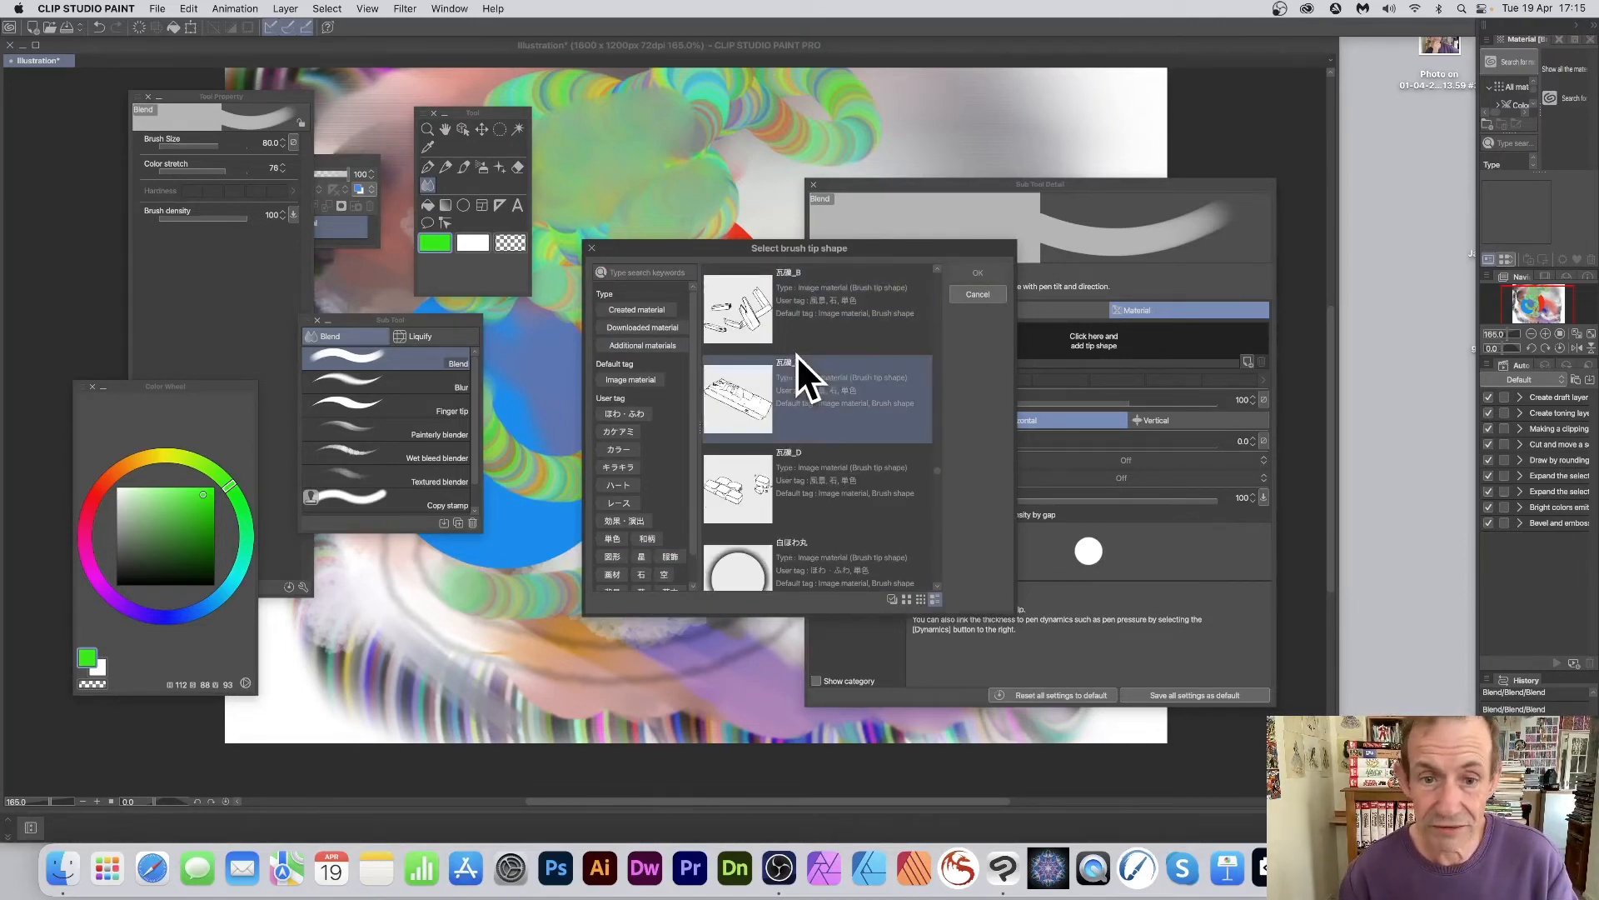
{"action": "scroll", "coordinate": [795, 354], "scroll_direction": "up", "scroll_amount": 5}
{"action": "left_click", "coordinate": [751, 314]}
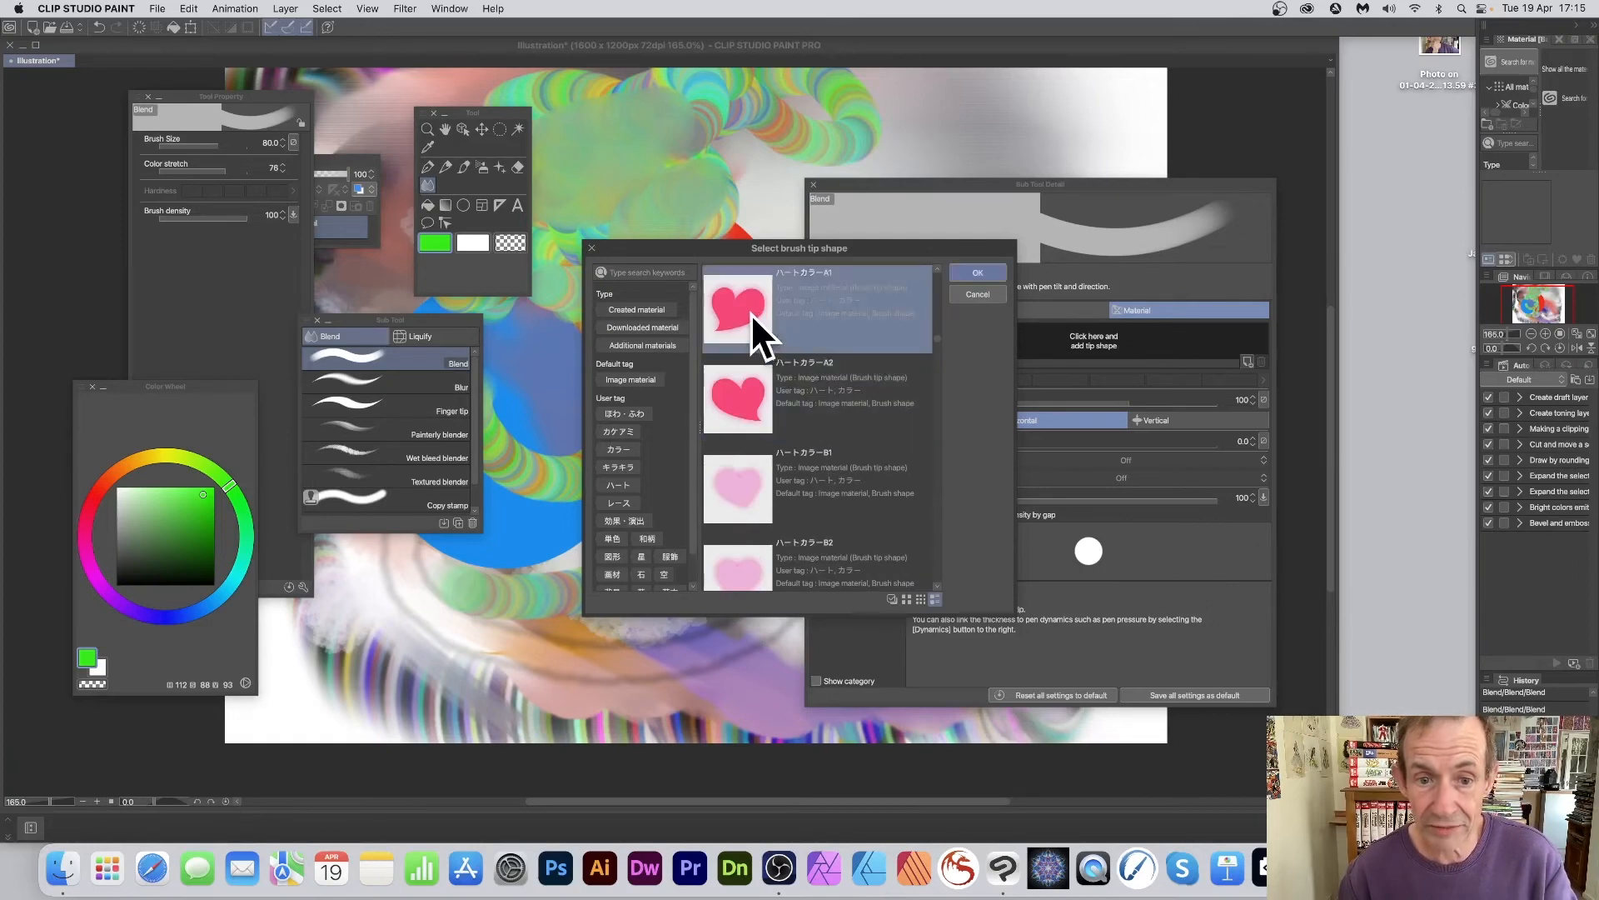
{"action": "left_click", "coordinate": [978, 272]}
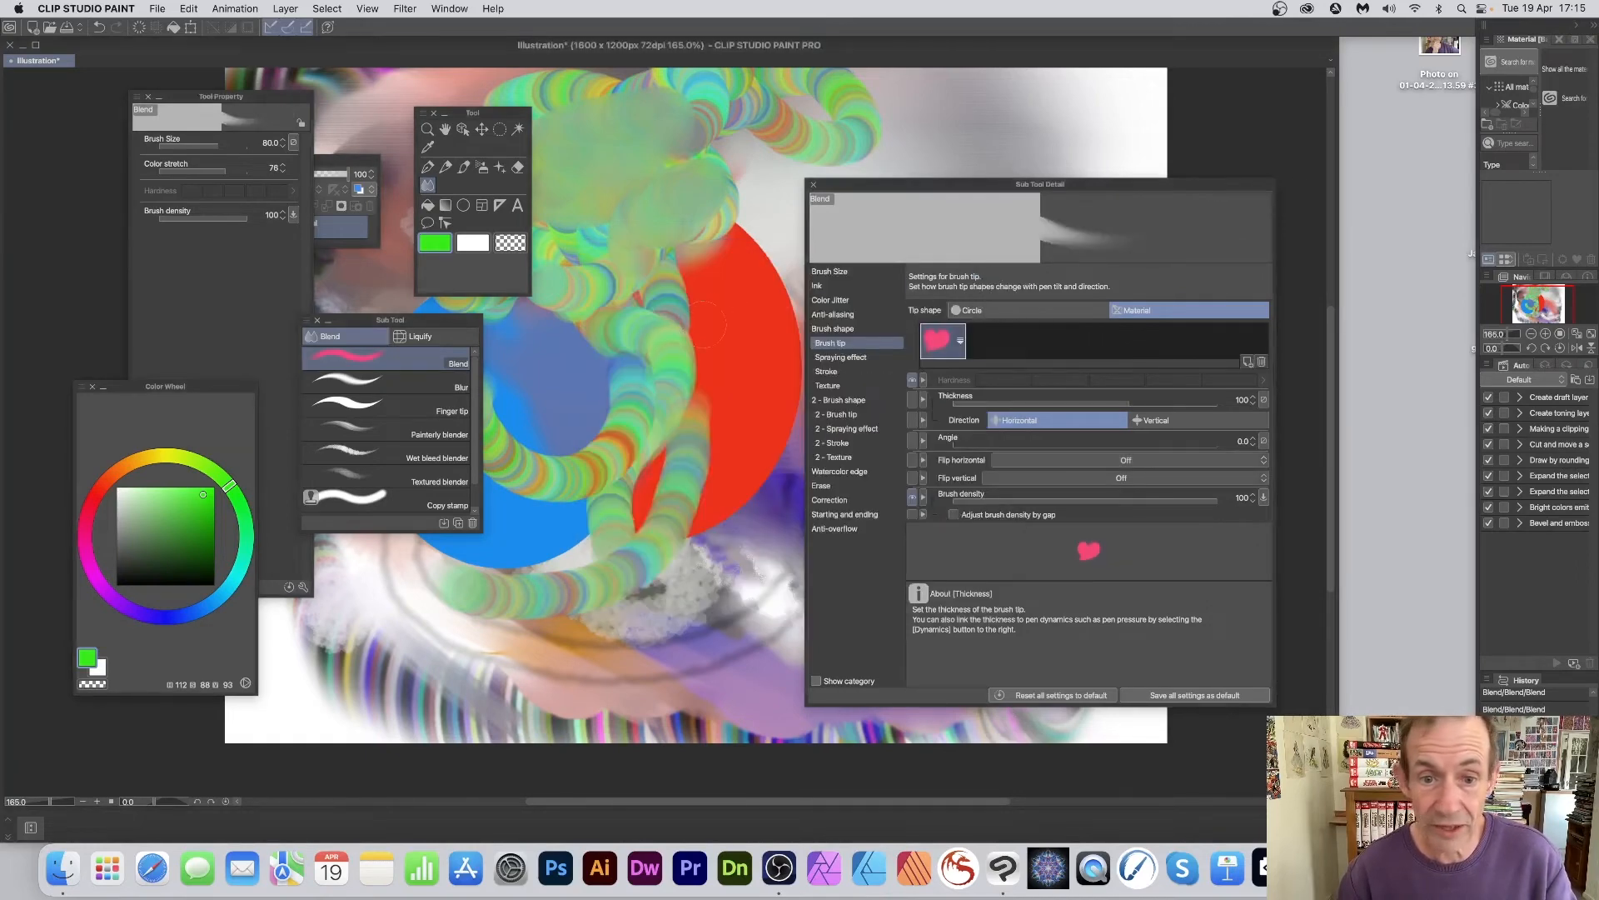
{"action": "mouse_move", "coordinate": [703, 318]}
{"action": "left_mouse_down"}
{"action": "mouse_move", "coordinate": [652, 300]}
{"action": "mouse_move", "coordinate": [630, 331]}
{"action": "mouse_move", "coordinate": [682, 248]}
{"action": "mouse_move", "coordinate": [701, 313]}
{"action": "mouse_move", "coordinate": [671, 281]}
{"action": "left_mouse_up"}
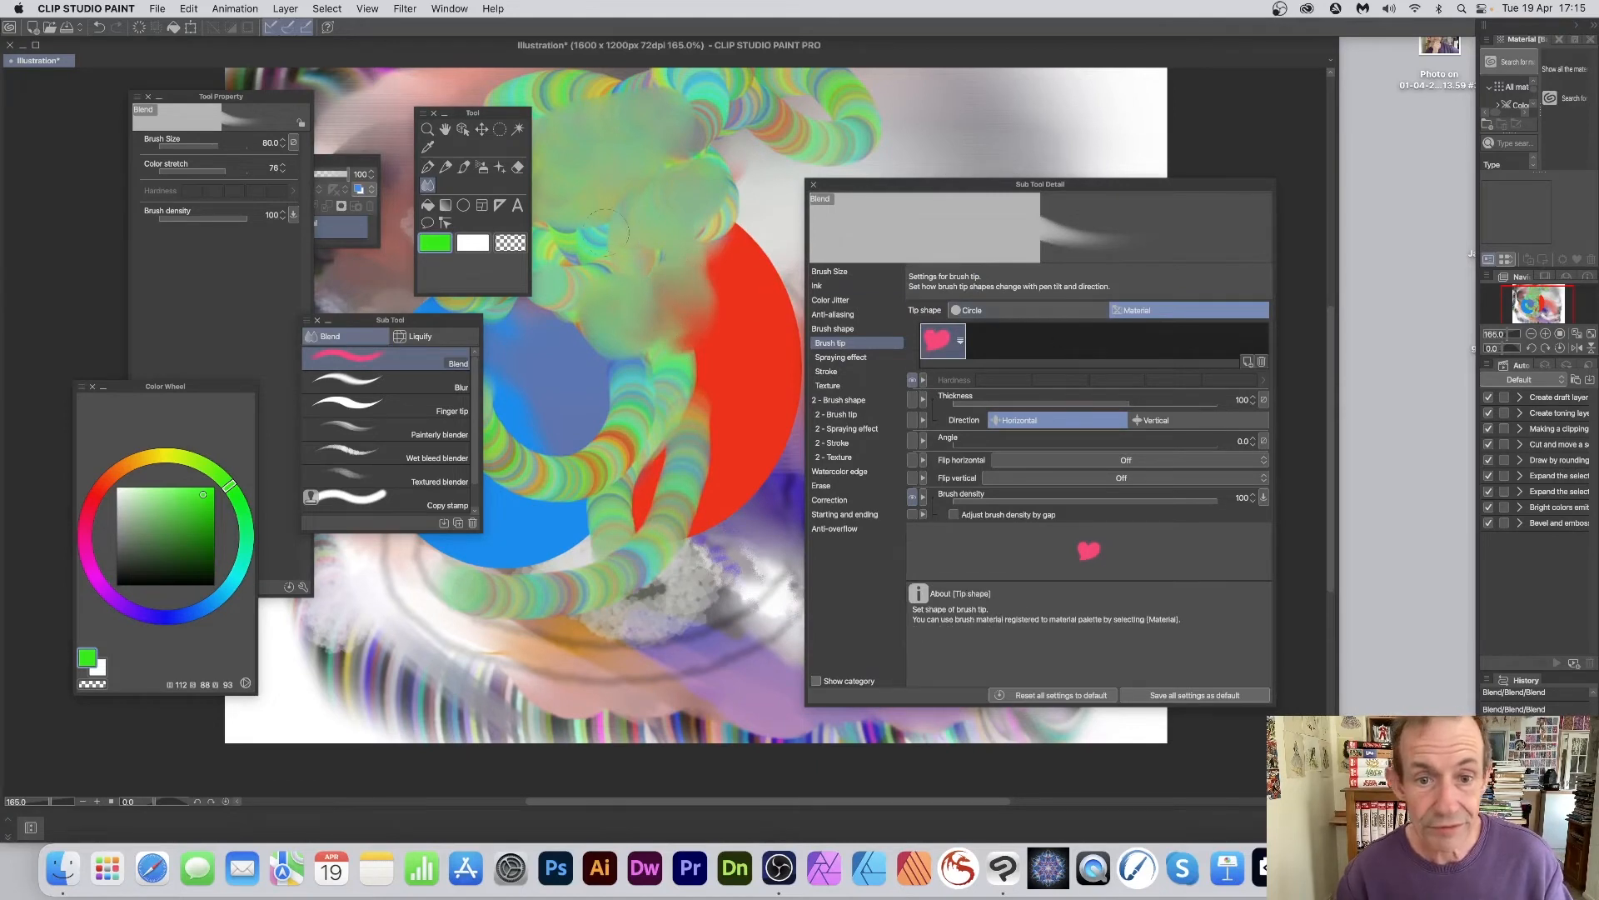
{"action": "mouse_move", "coordinate": [686, 190]}
{"action": "left_mouse_down"}
{"action": "mouse_move", "coordinate": [753, 197]}
{"action": "mouse_move", "coordinate": [769, 135]}
{"action": "mouse_move", "coordinate": [759, 240]}
{"action": "mouse_move", "coordinate": [692, 241]}
{"action": "mouse_move", "coordinate": [762, 286]}
{"action": "mouse_move", "coordinate": [713, 214]}
{"action": "mouse_move", "coordinate": [750, 324]}
{"action": "mouse_move", "coordinate": [741, 248]}
{"action": "mouse_move", "coordinate": [755, 313]}
{"action": "left_mouse_up"}
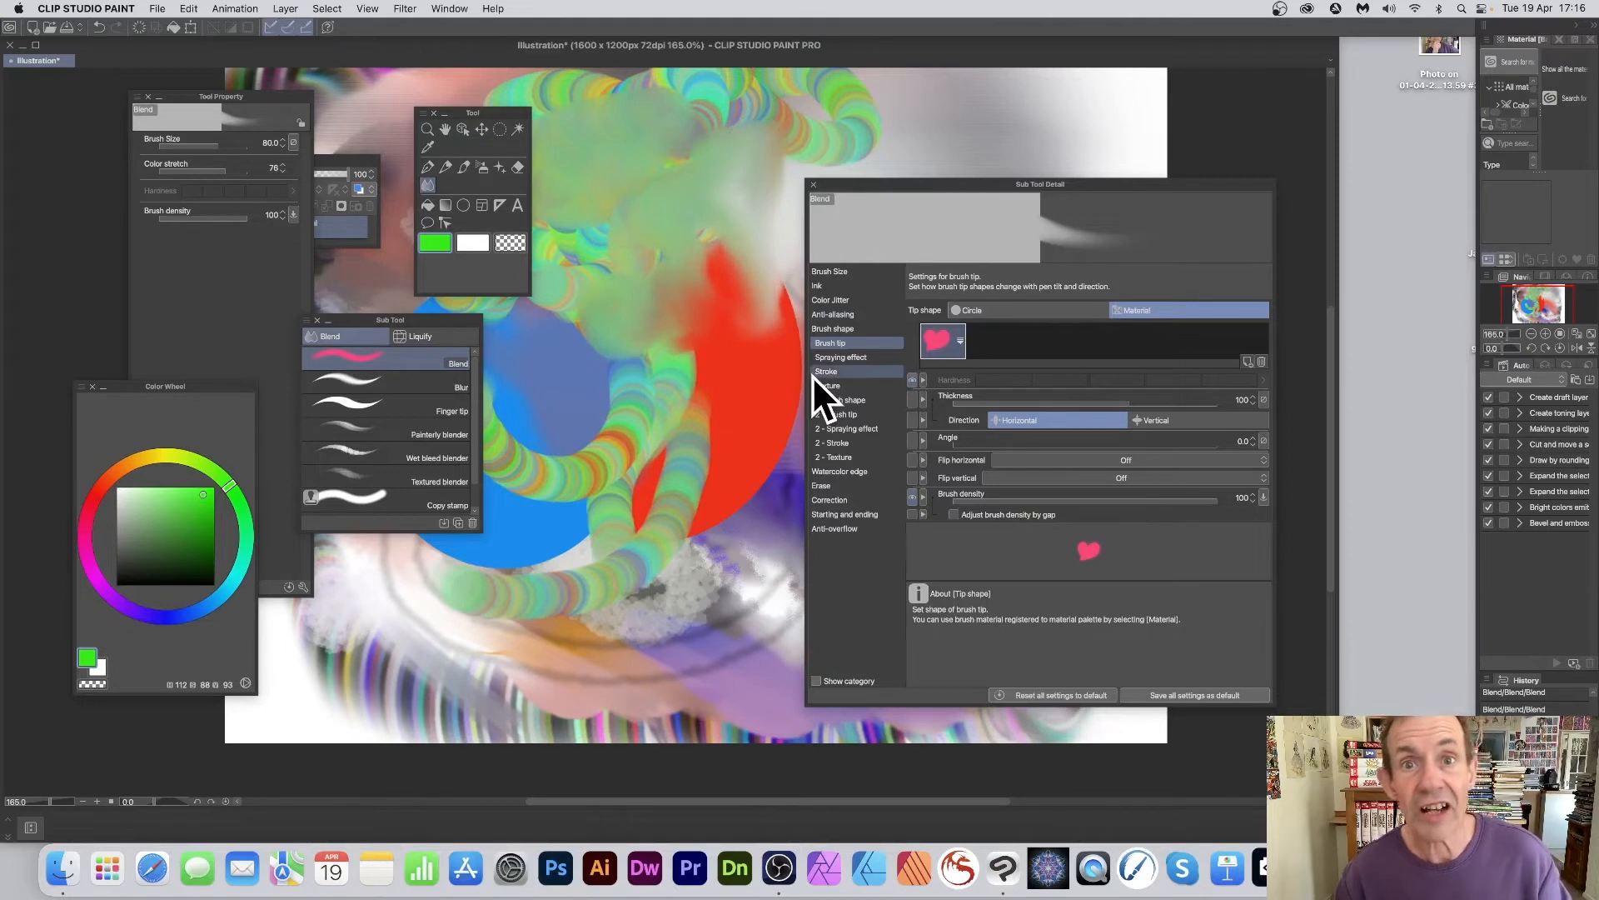
Replace the heart tip with the cross-hatch material 2カケやわらか and blend the green area across the red circle's upper edge.
{"action": "left_click", "coordinate": [961, 340]}
{"action": "left_click", "coordinate": [736, 327]}
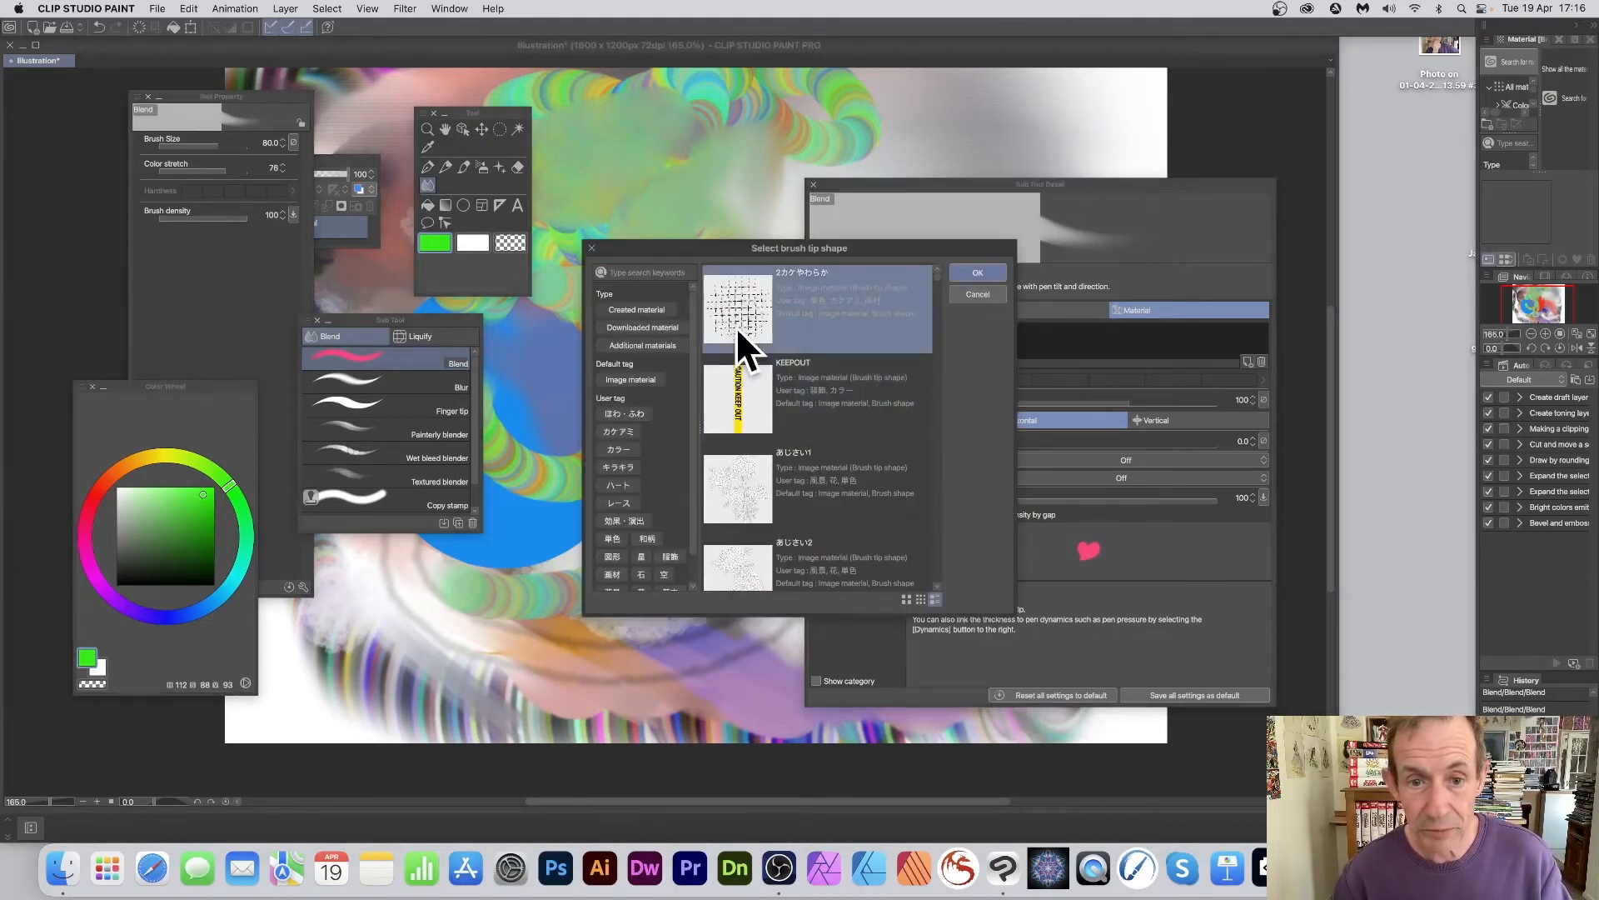
{"action": "left_click", "coordinate": [980, 272]}
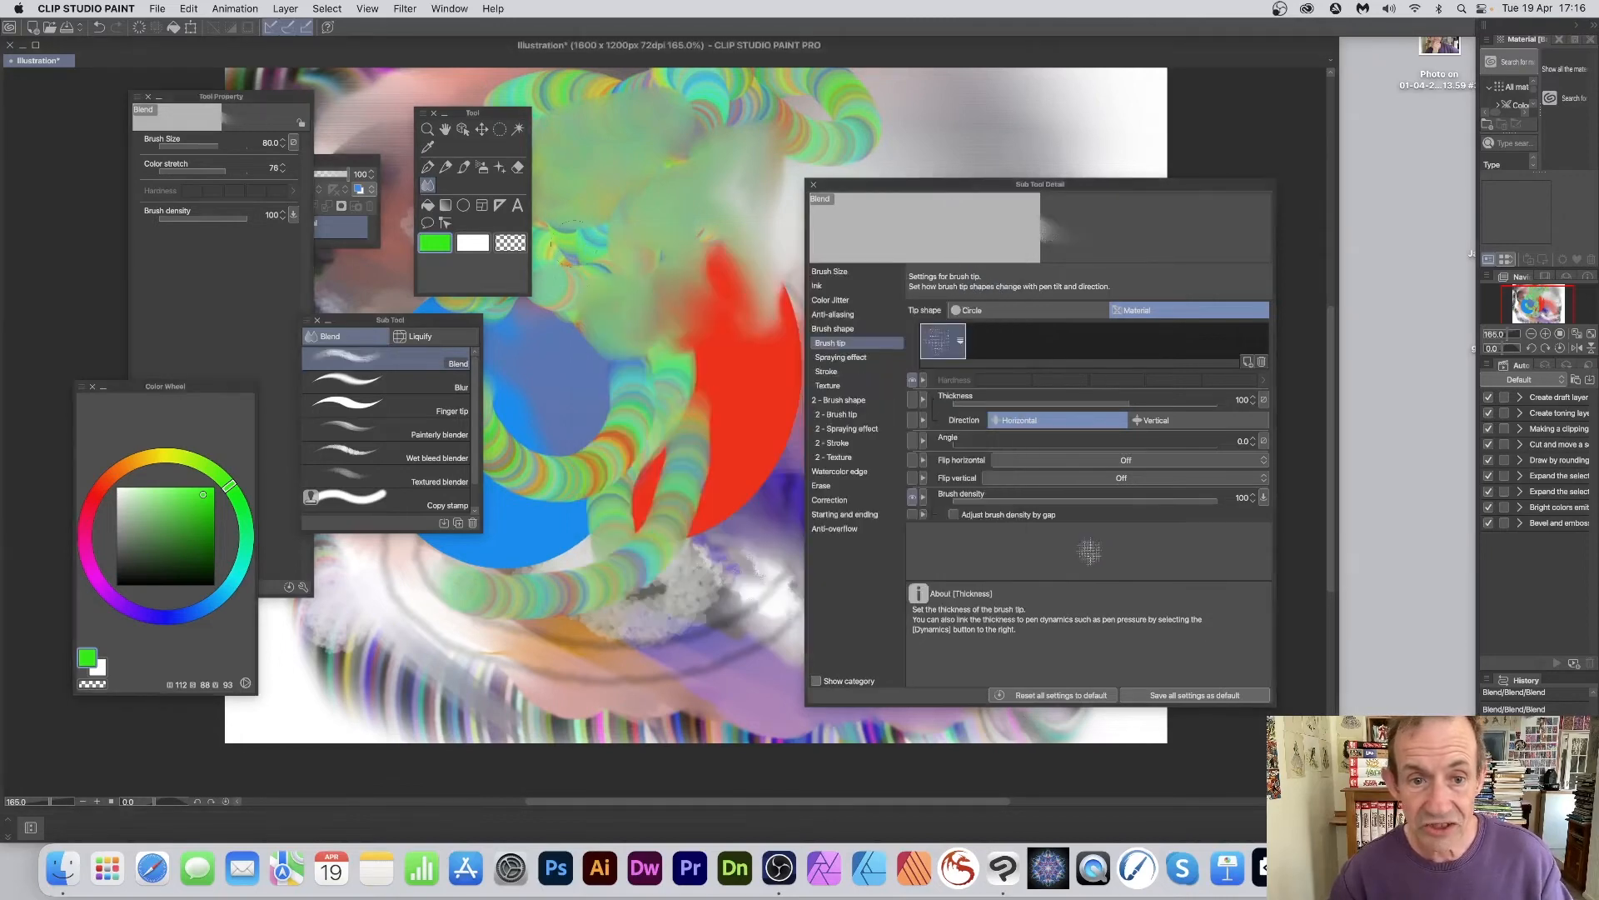
{"action": "mouse_move", "coordinate": [573, 244]}
{"action": "left_mouse_down"}
{"action": "mouse_move", "coordinate": [679, 246]}
{"action": "mouse_move", "coordinate": [692, 290]}
{"action": "mouse_move", "coordinate": [688, 268]}
{"action": "mouse_move", "coordinate": [740, 277]}
{"action": "mouse_move", "coordinate": [719, 271]}
{"action": "mouse_move", "coordinate": [711, 200]}
{"action": "left_mouse_up"}
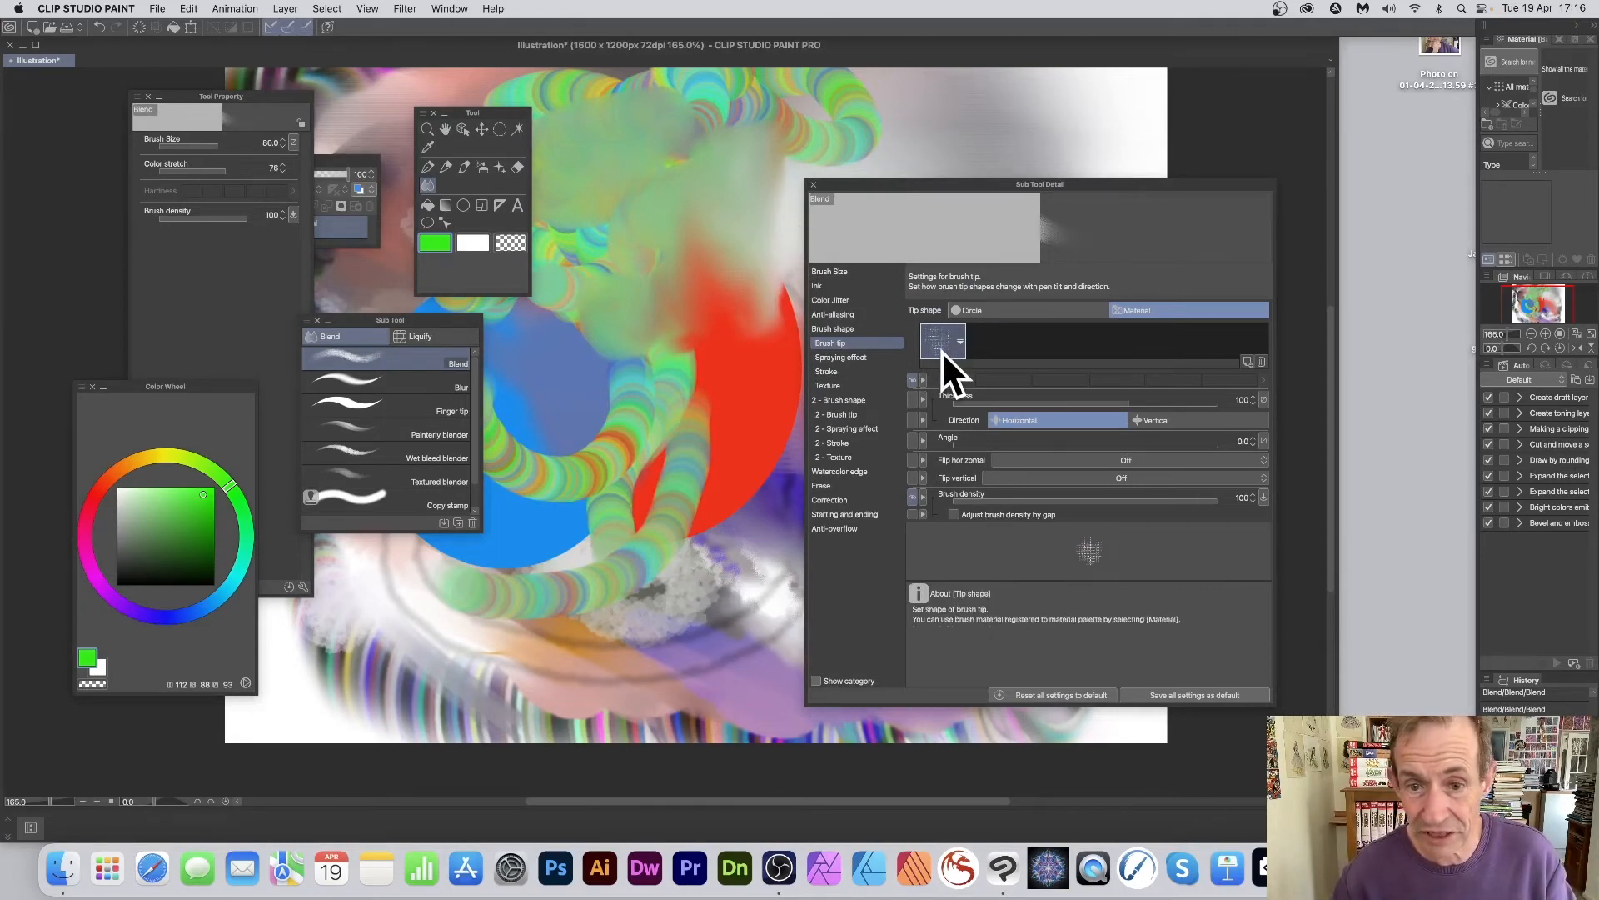
Restore the Circle tip shape with Thickness 26 and Brush density 13, and sample a green from the strokes over the circles' overlap.
{"action": "left_click", "coordinate": [968, 312]}
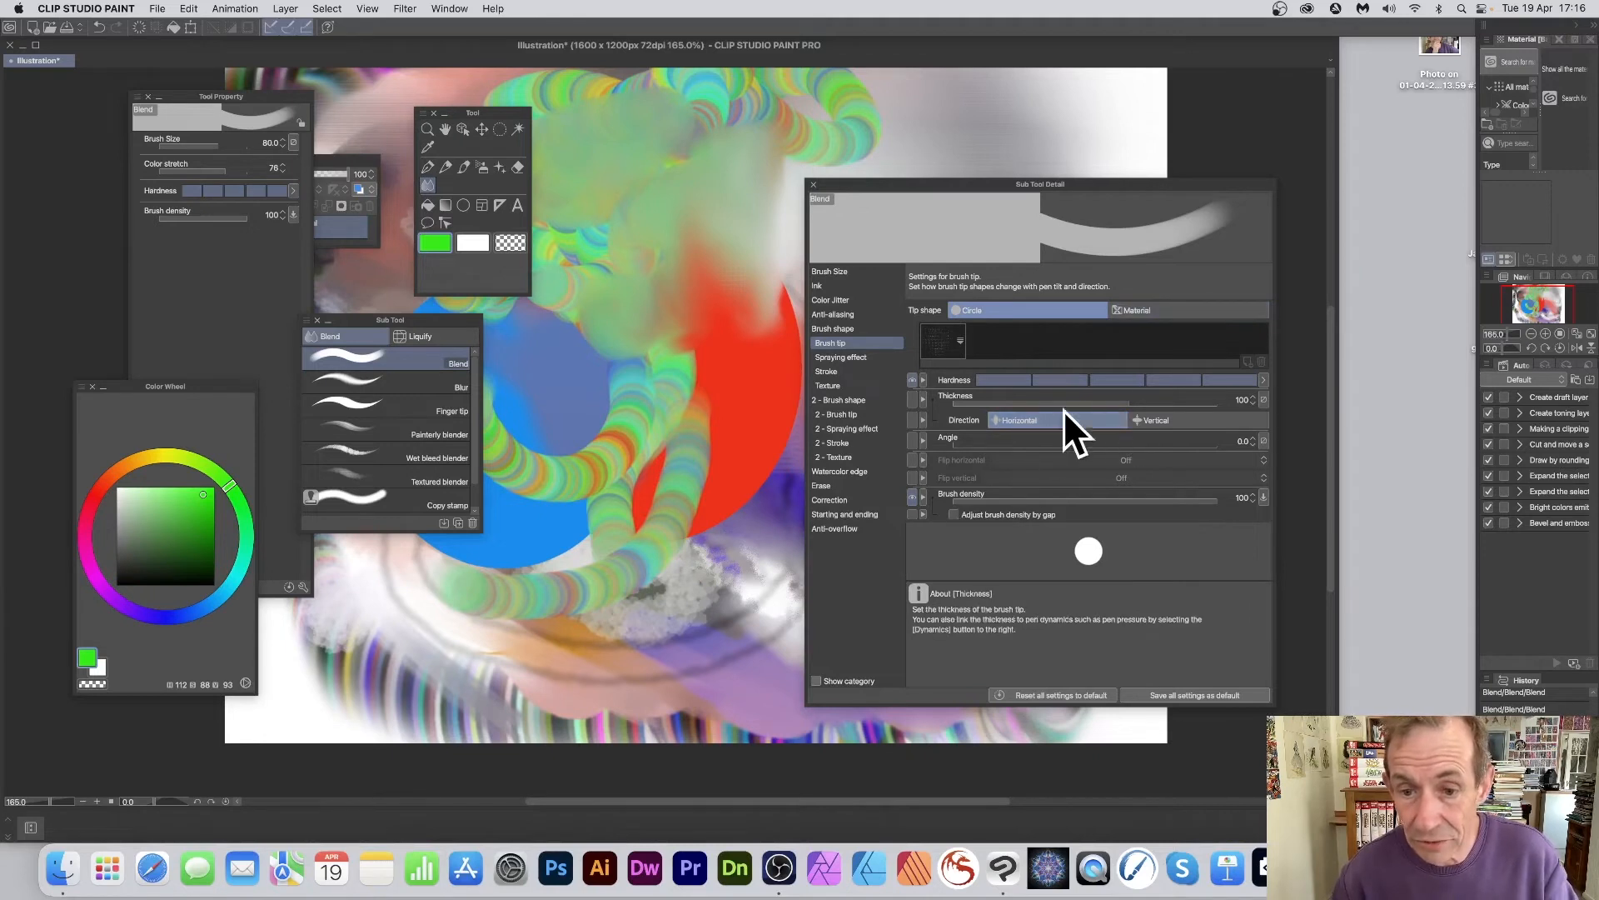
{"action": "mouse_move", "coordinate": [1118, 402]}
{"action": "left_mouse_down"}
{"action": "mouse_move", "coordinate": [933, 392]}
{"action": "mouse_move", "coordinate": [1078, 403]}
{"action": "left_mouse_up"}
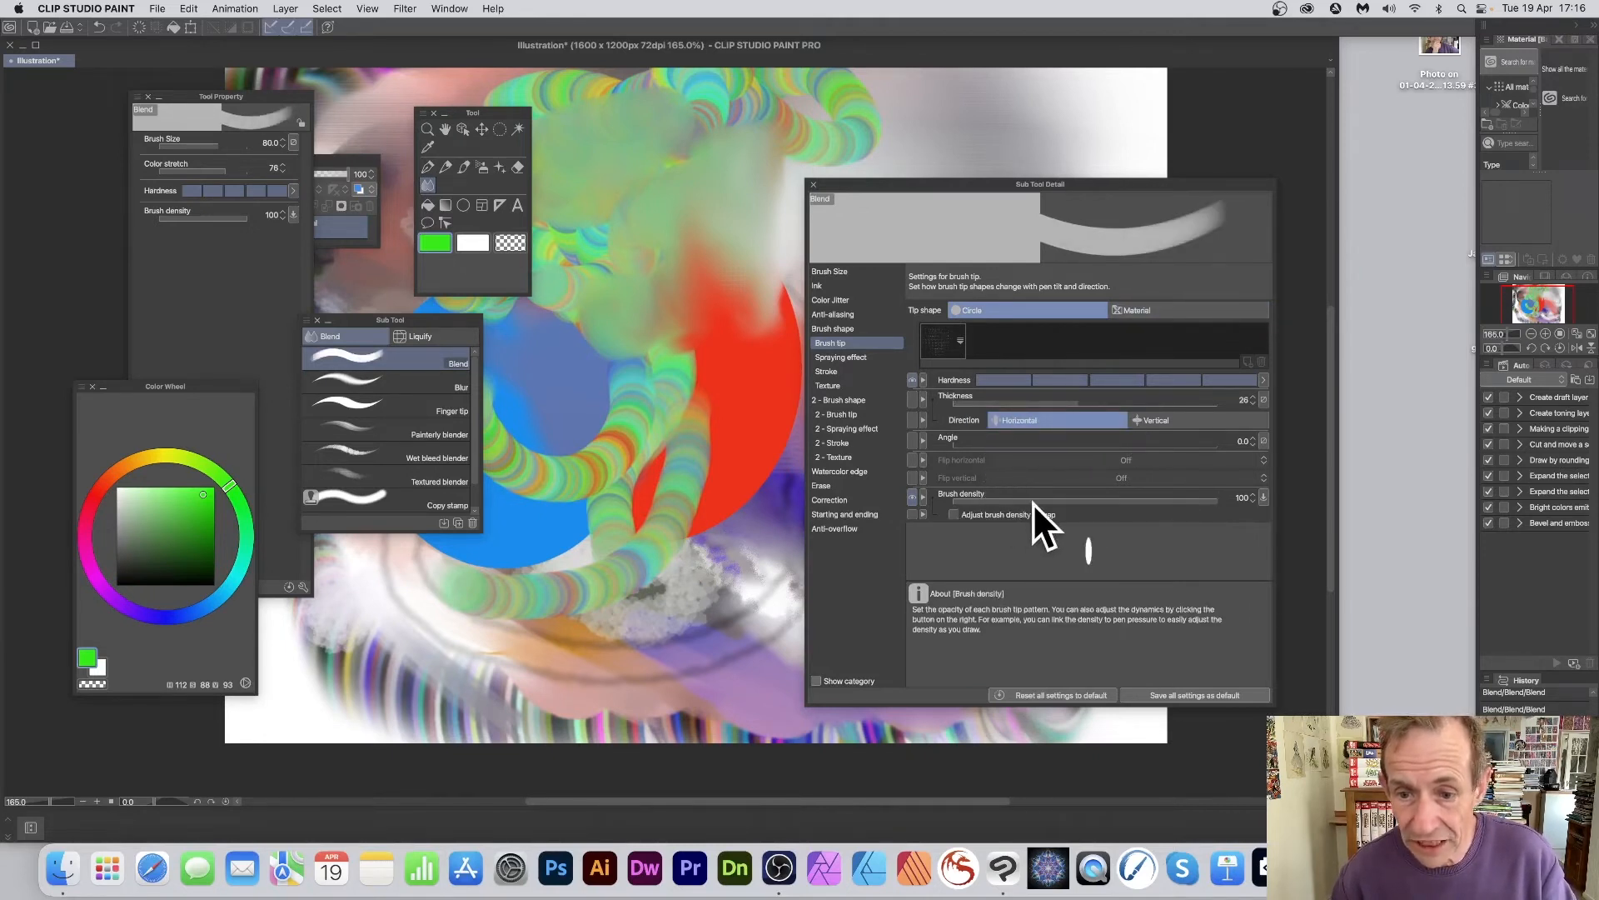
{"action": "left_click_drag", "start_coordinate": [1033, 503], "coordinate": [983, 500]}
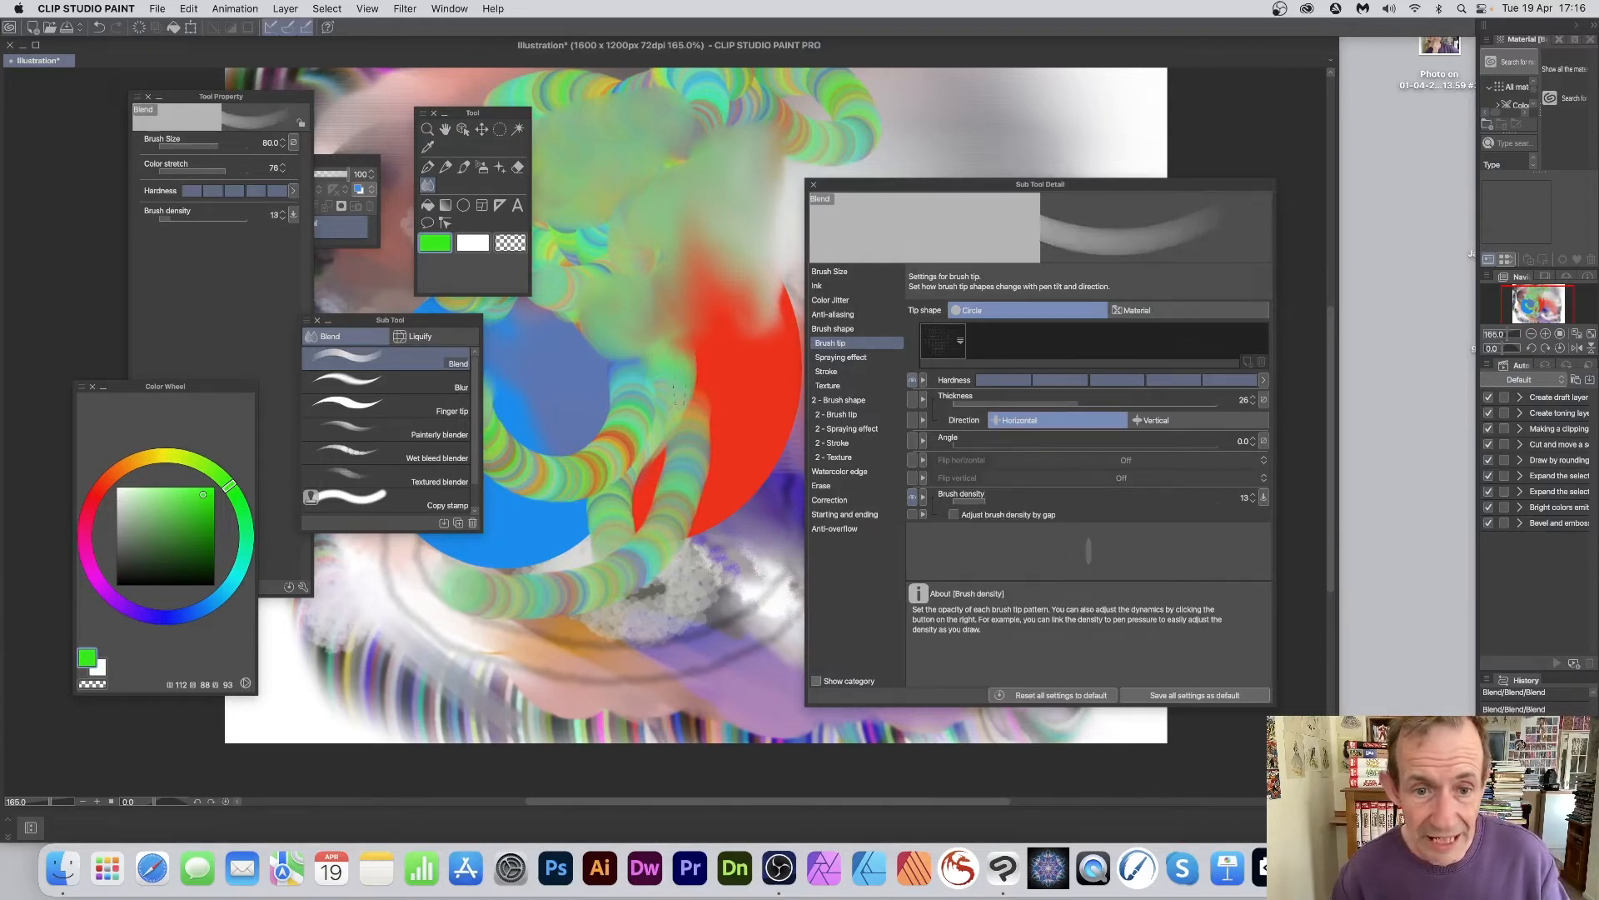
{"action": "left_click", "coordinate": [642, 346], "text": "alt"}
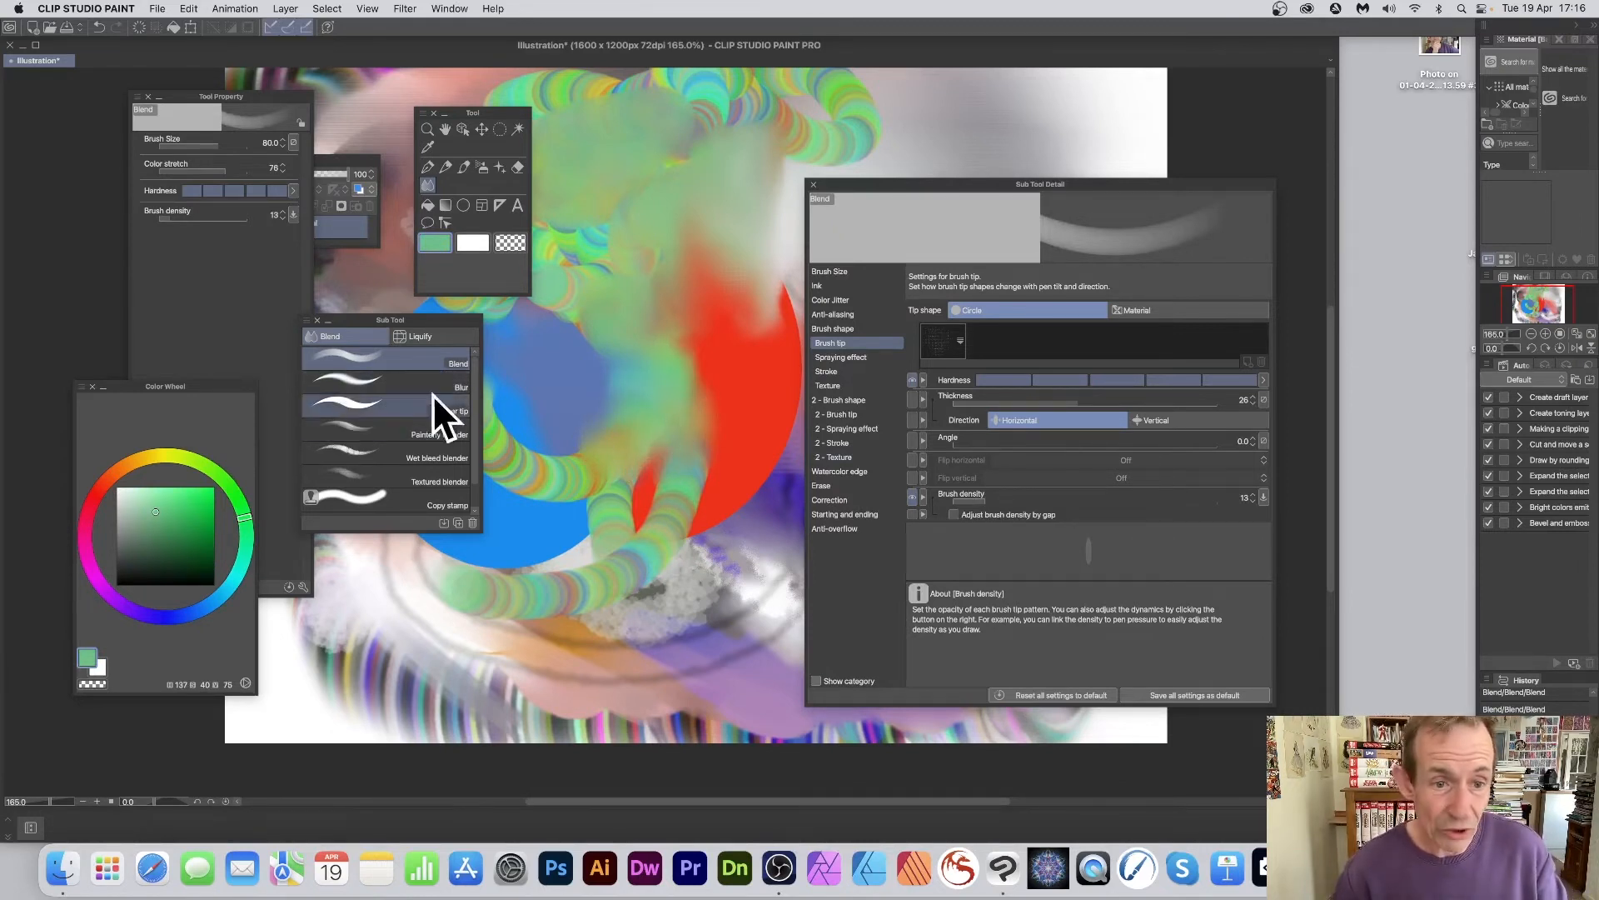
Turn on the Spraying effect for the Blend sub tool and blend down the striped strokes between the blue and red circles.
{"action": "right_click", "coordinate": [423, 361]}
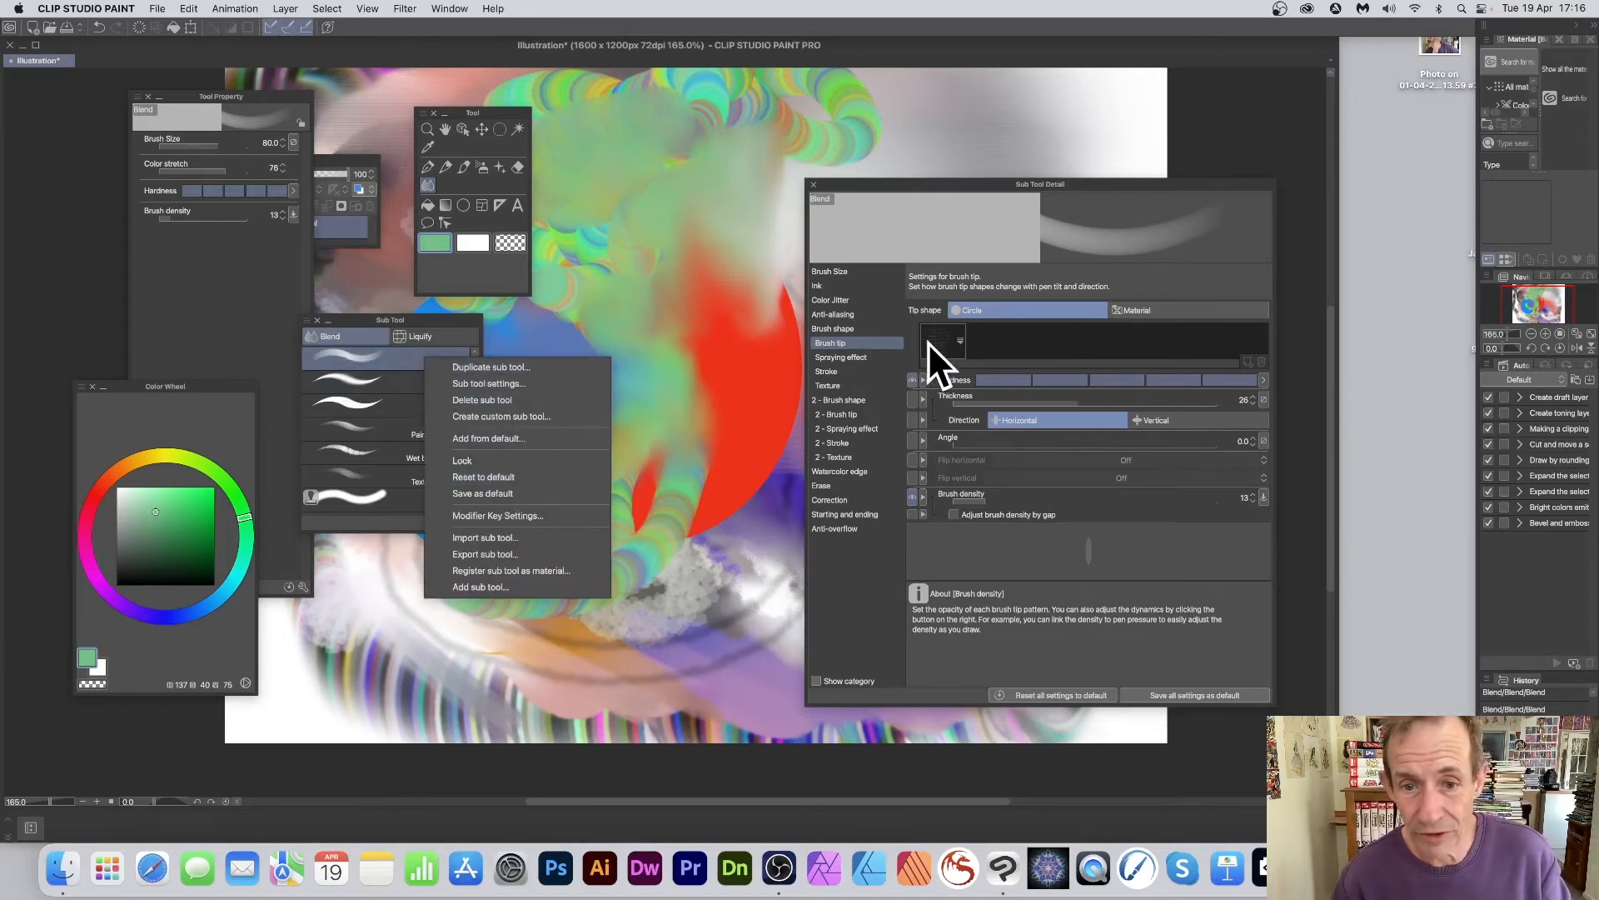
{"action": "left_click", "coordinate": [868, 356]}
{"action": "left_click", "coordinate": [868, 356]}
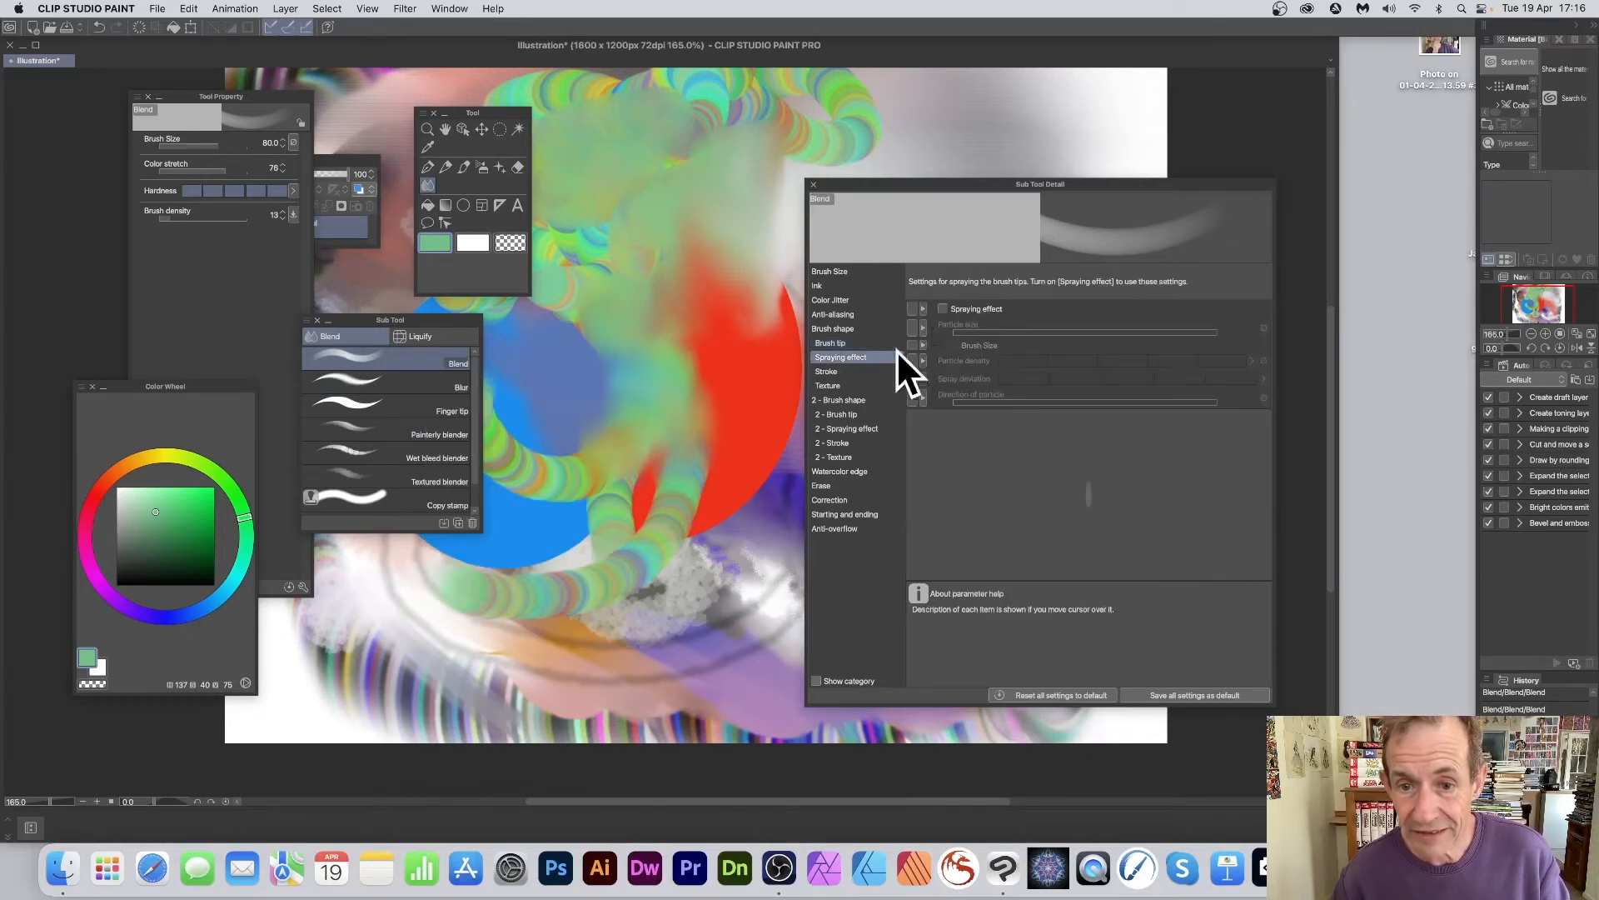
{"action": "left_click", "coordinate": [944, 308]}
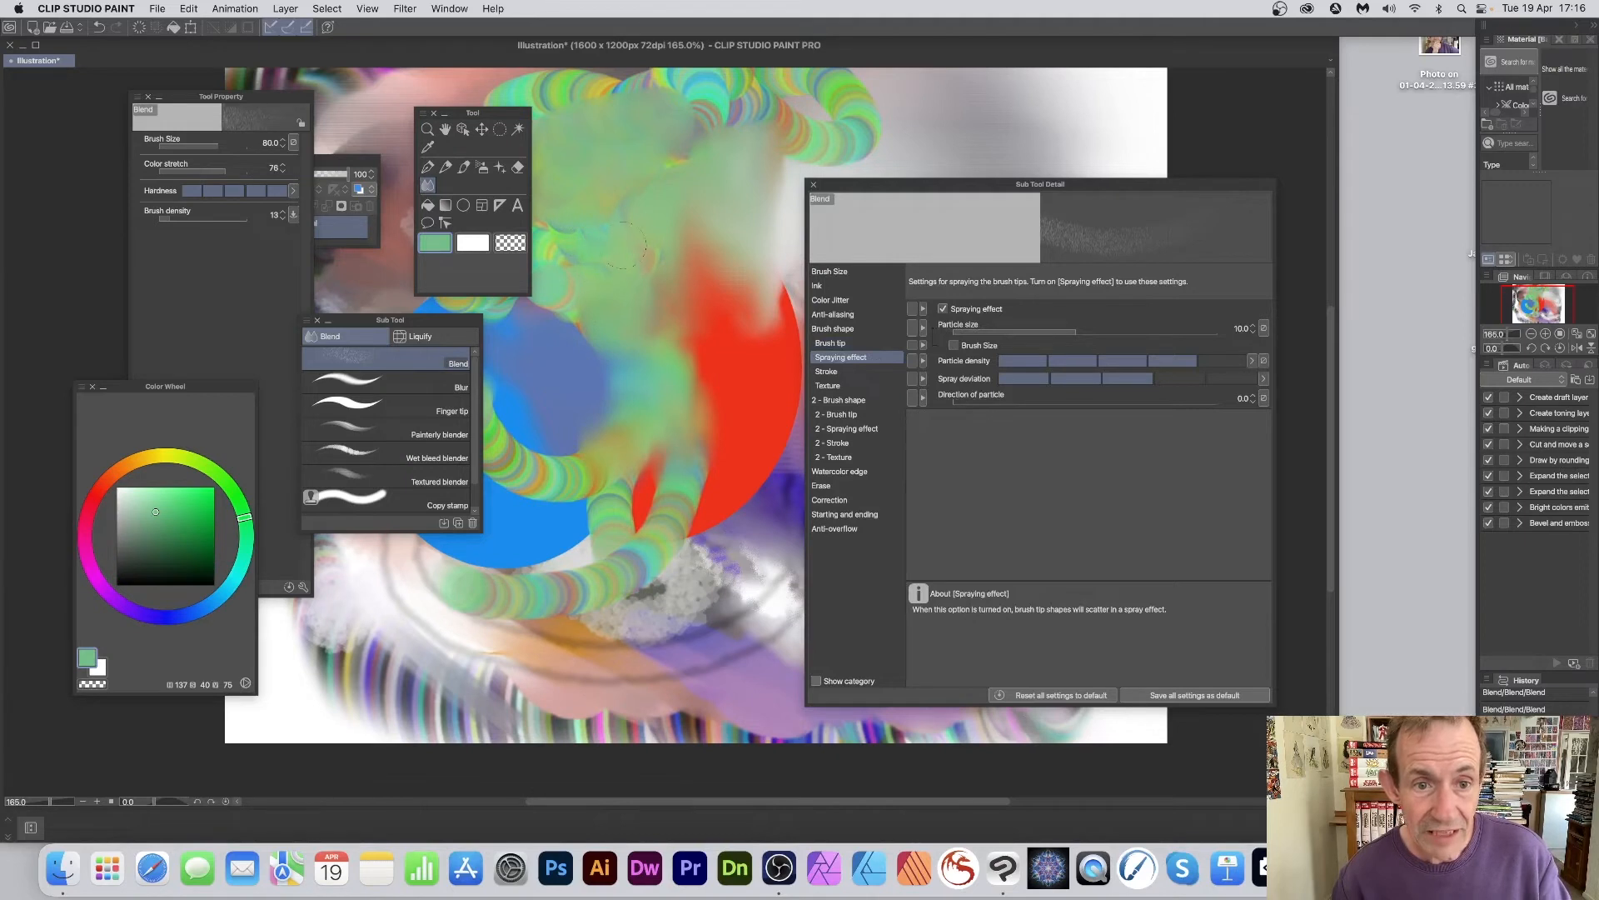
{"action": "mouse_move", "coordinate": [633, 450]}
{"action": "left_mouse_down"}
{"action": "mouse_move", "coordinate": [645, 495]}
{"action": "mouse_move", "coordinate": [614, 538]}
{"action": "left_mouse_up"}
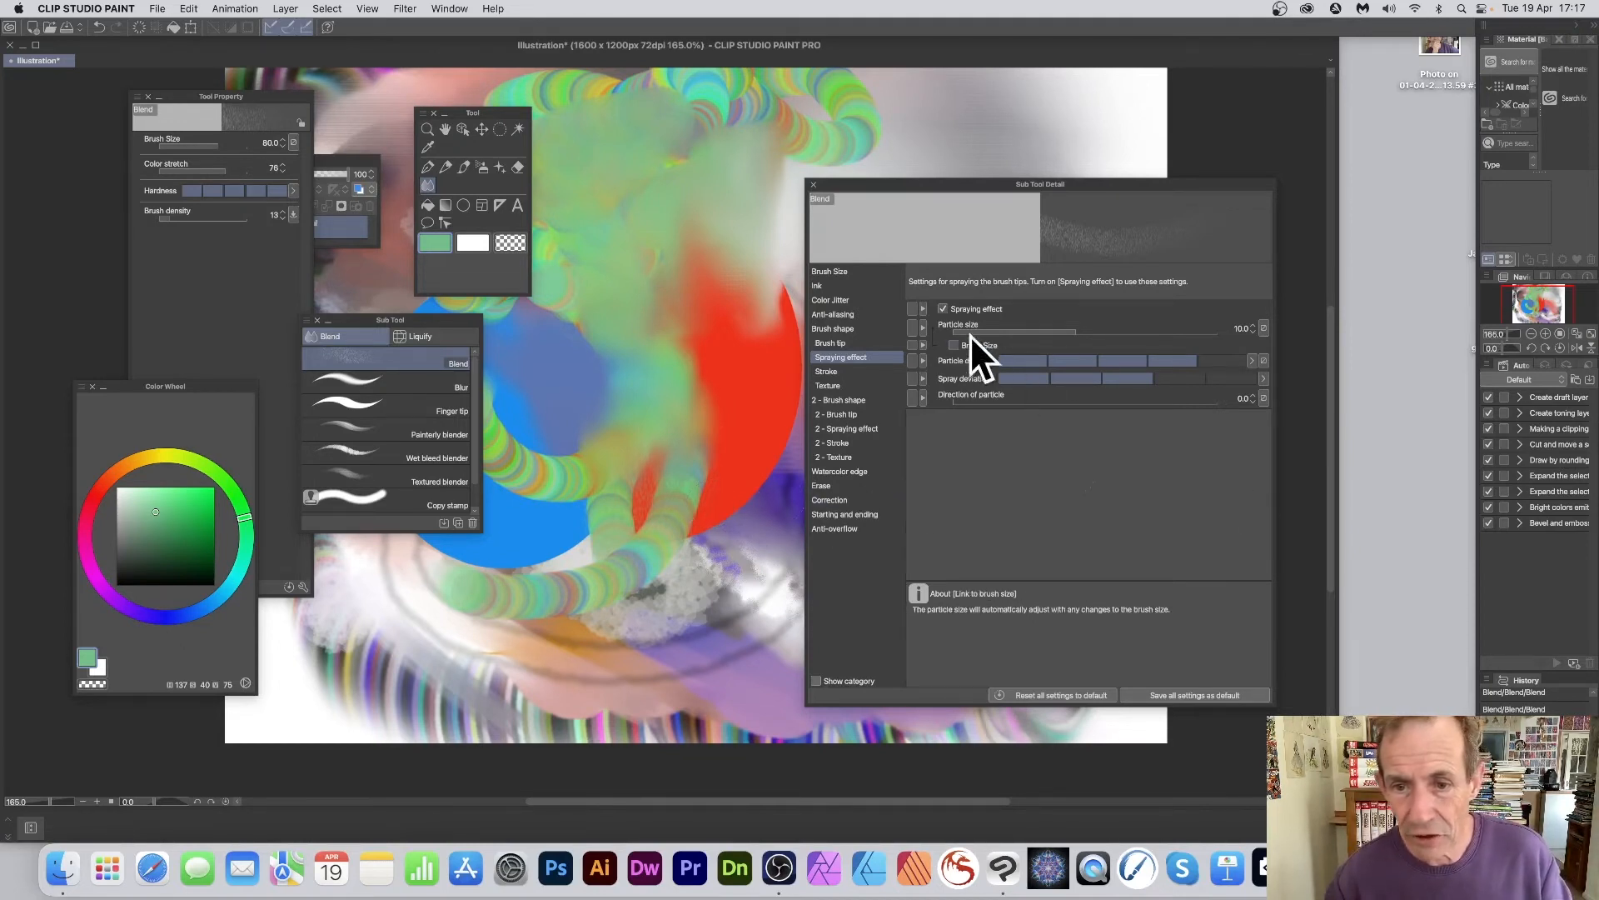
Check the Stroke settings, turn the Spraying effect off, and open the Texture settings of the Blend sub tool.
{"action": "left_click", "coordinate": [836, 370]}
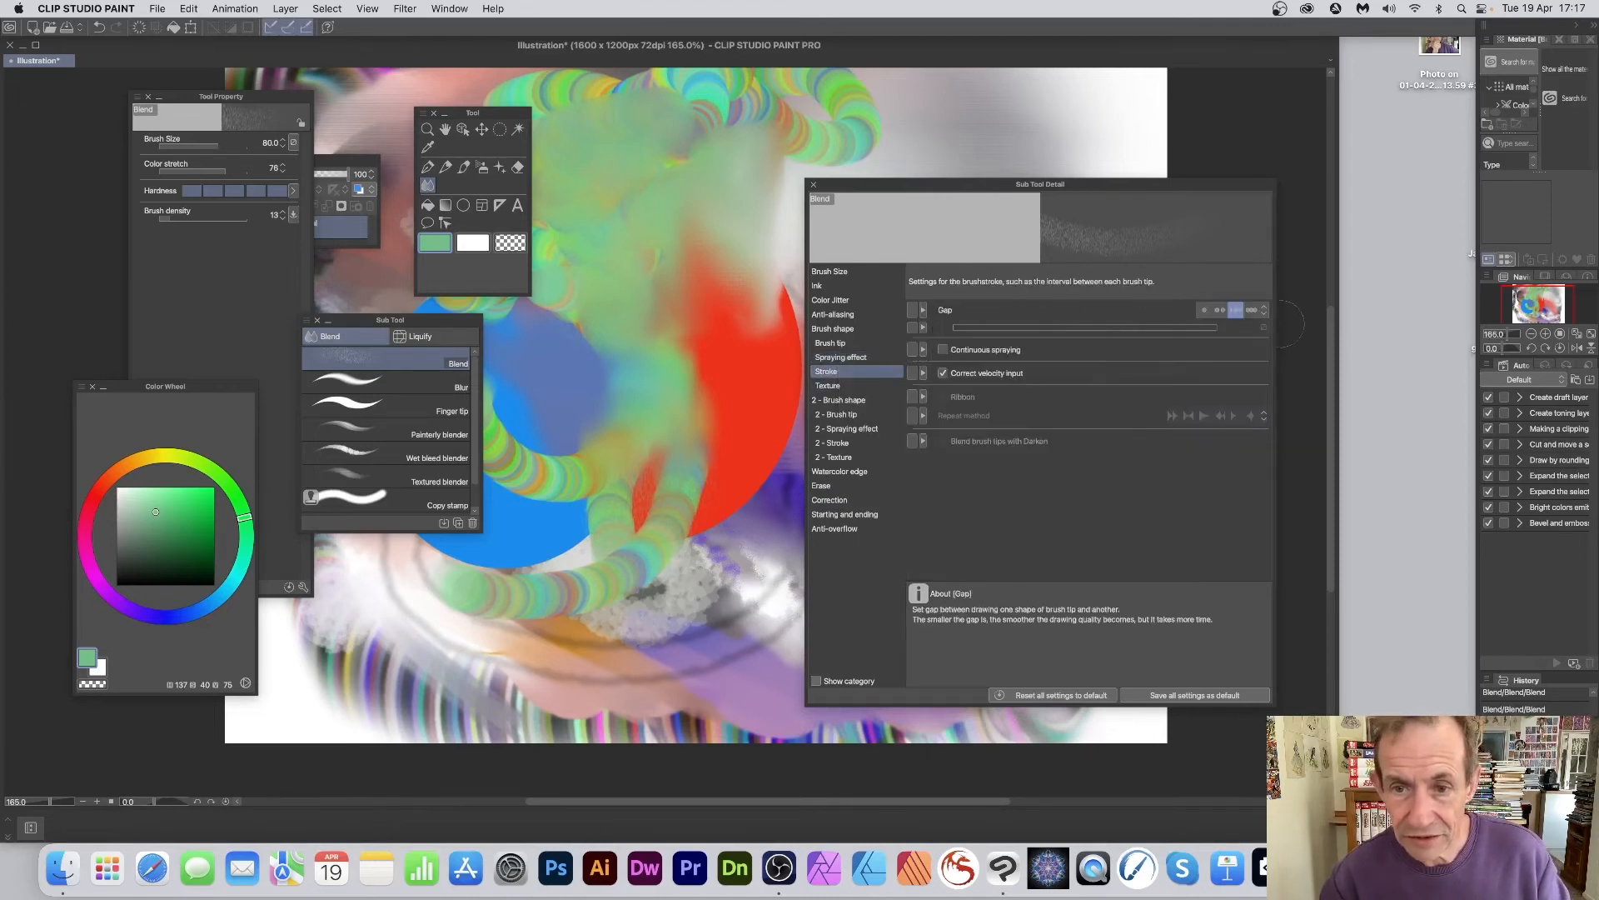
{"action": "left_click", "coordinate": [826, 357]}
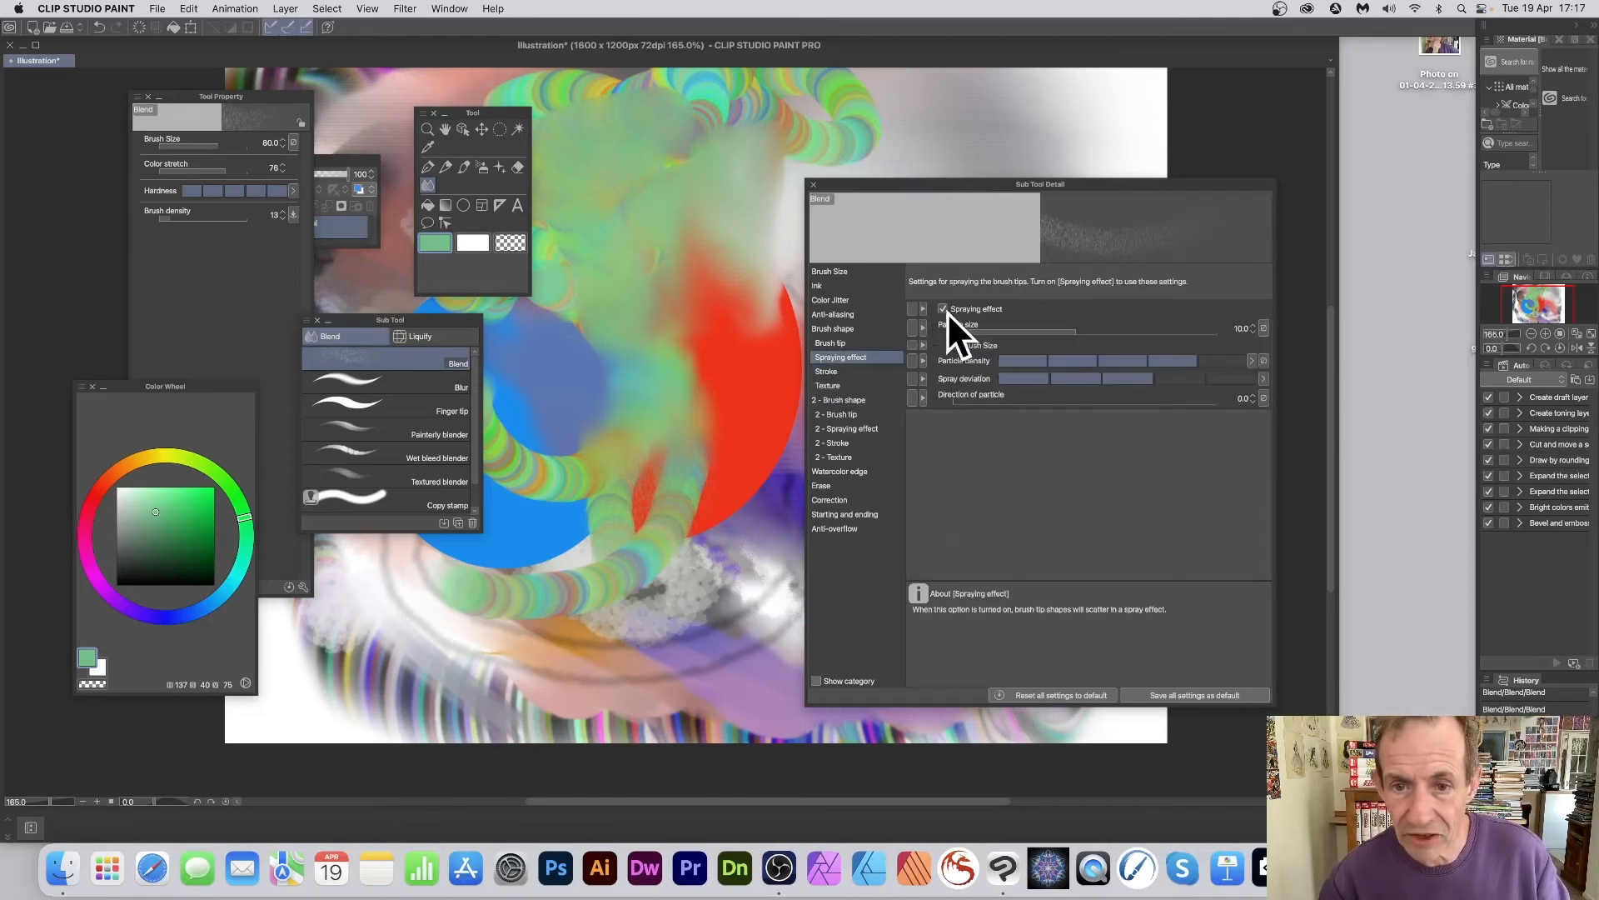
{"action": "left_click", "coordinate": [943, 309]}
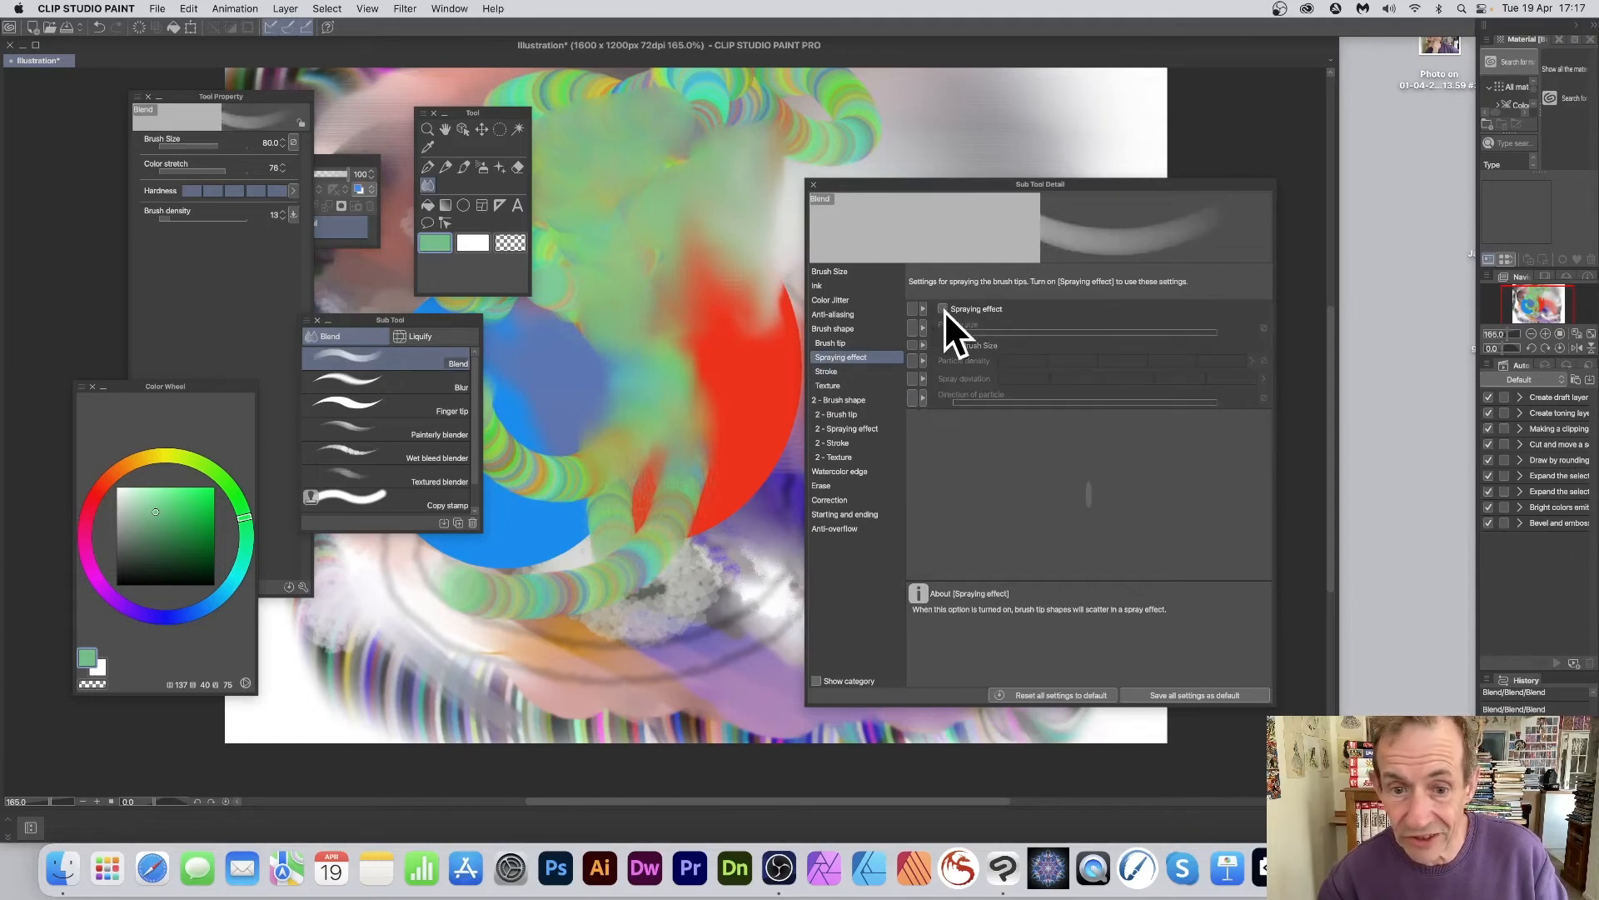
{"action": "left_click", "coordinate": [828, 386]}
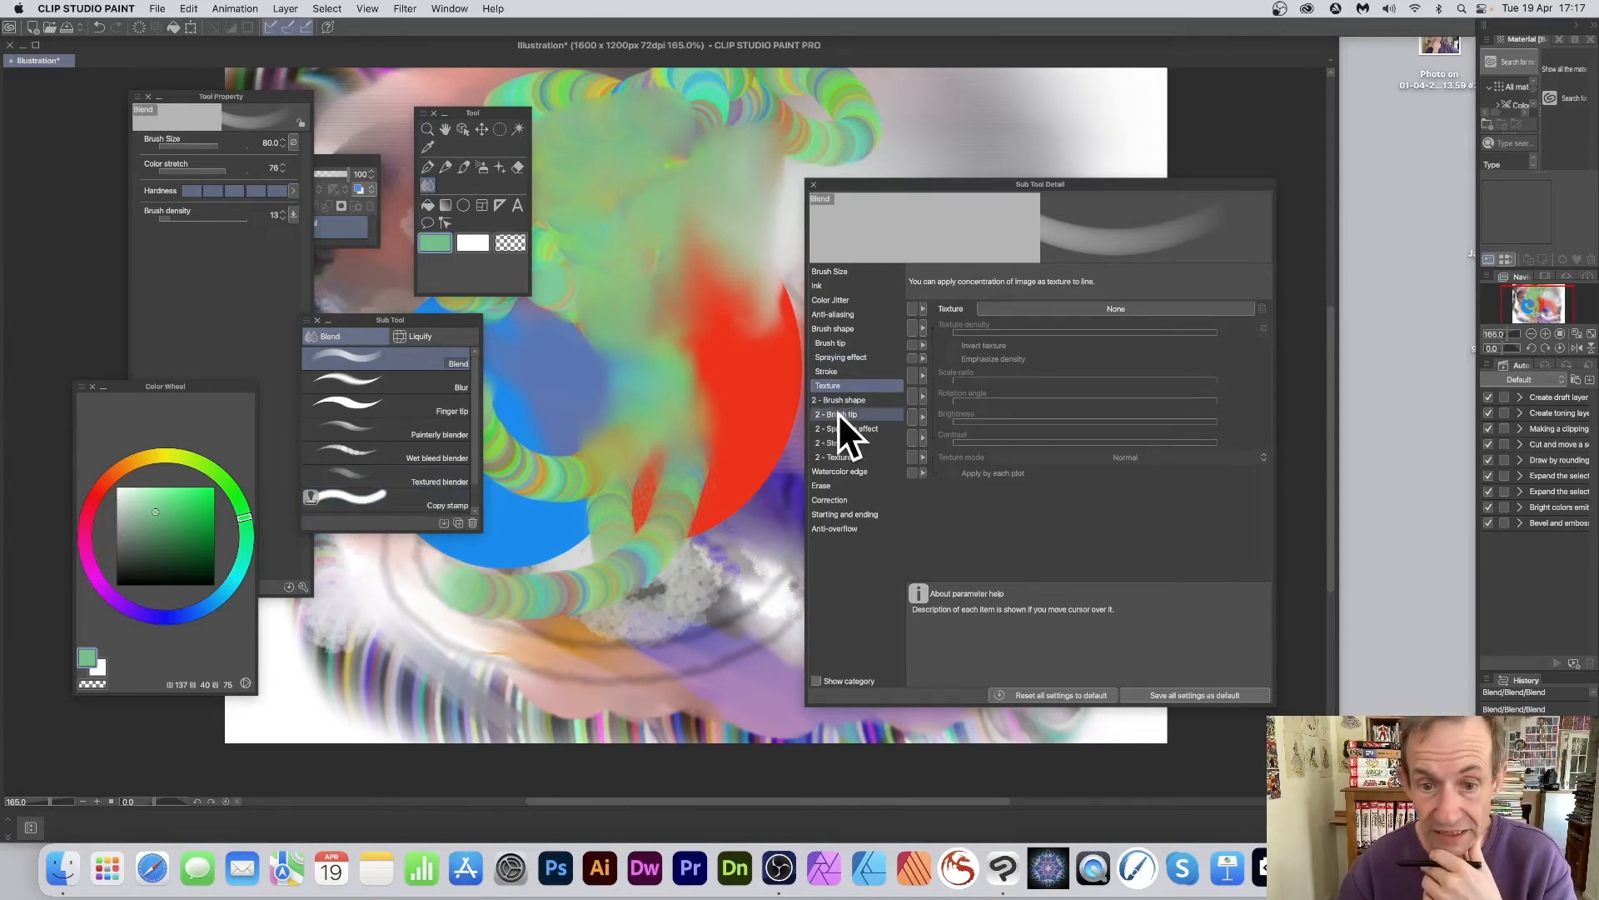
Switch to the Textured blender sub tool and replace its paper texture with マーメイド.
{"action": "left_click", "coordinate": [380, 479]}
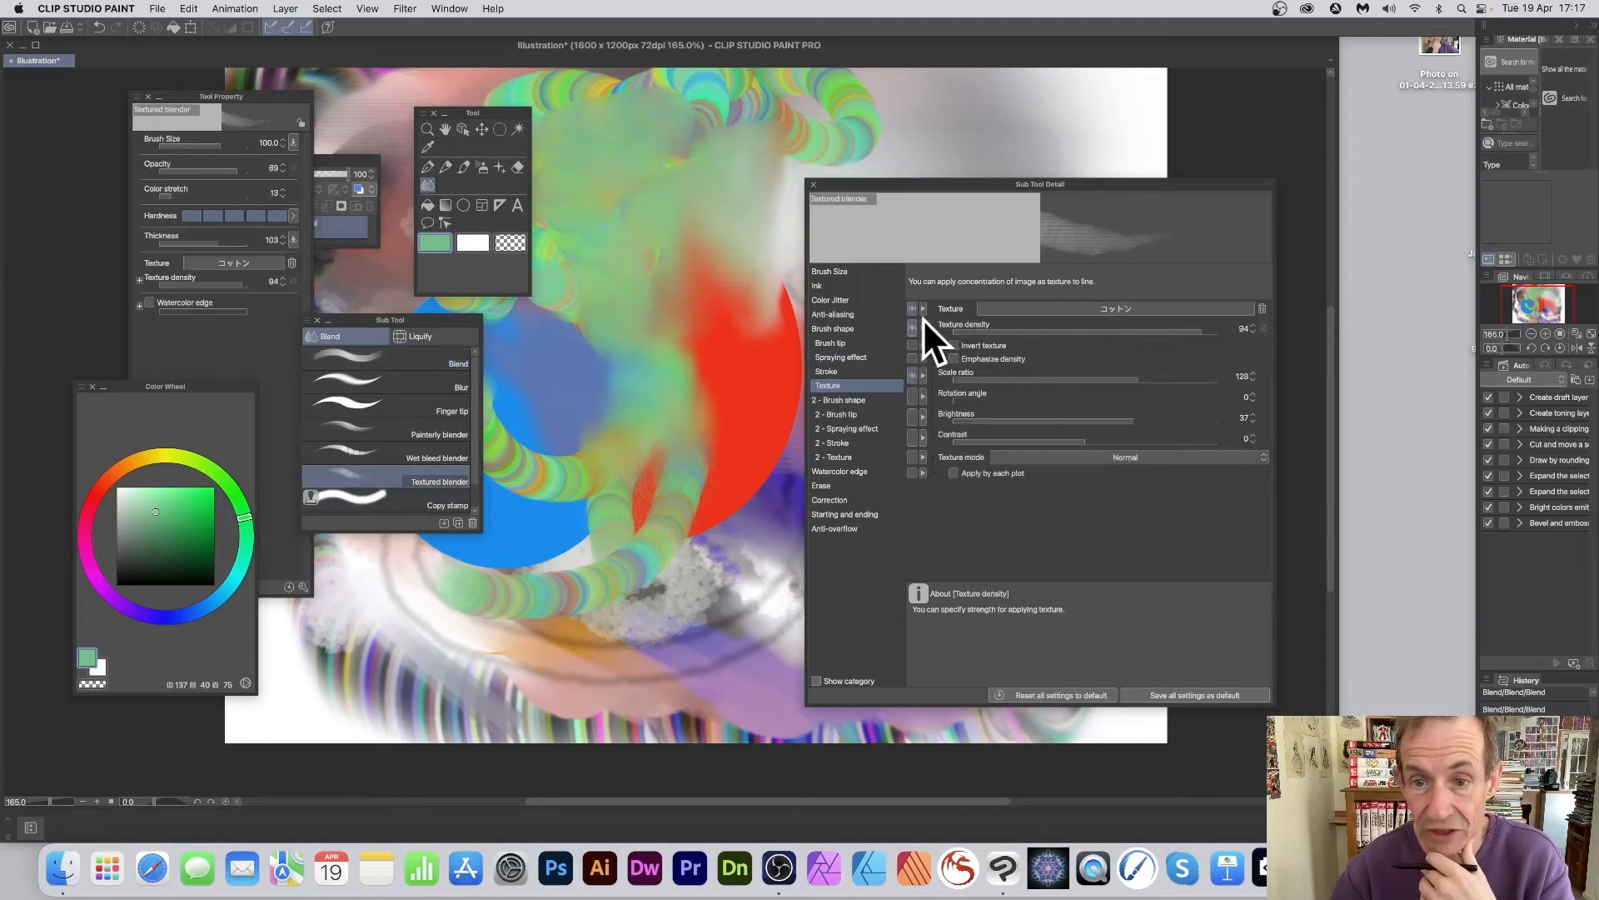
{"action": "left_click", "coordinate": [1113, 309]}
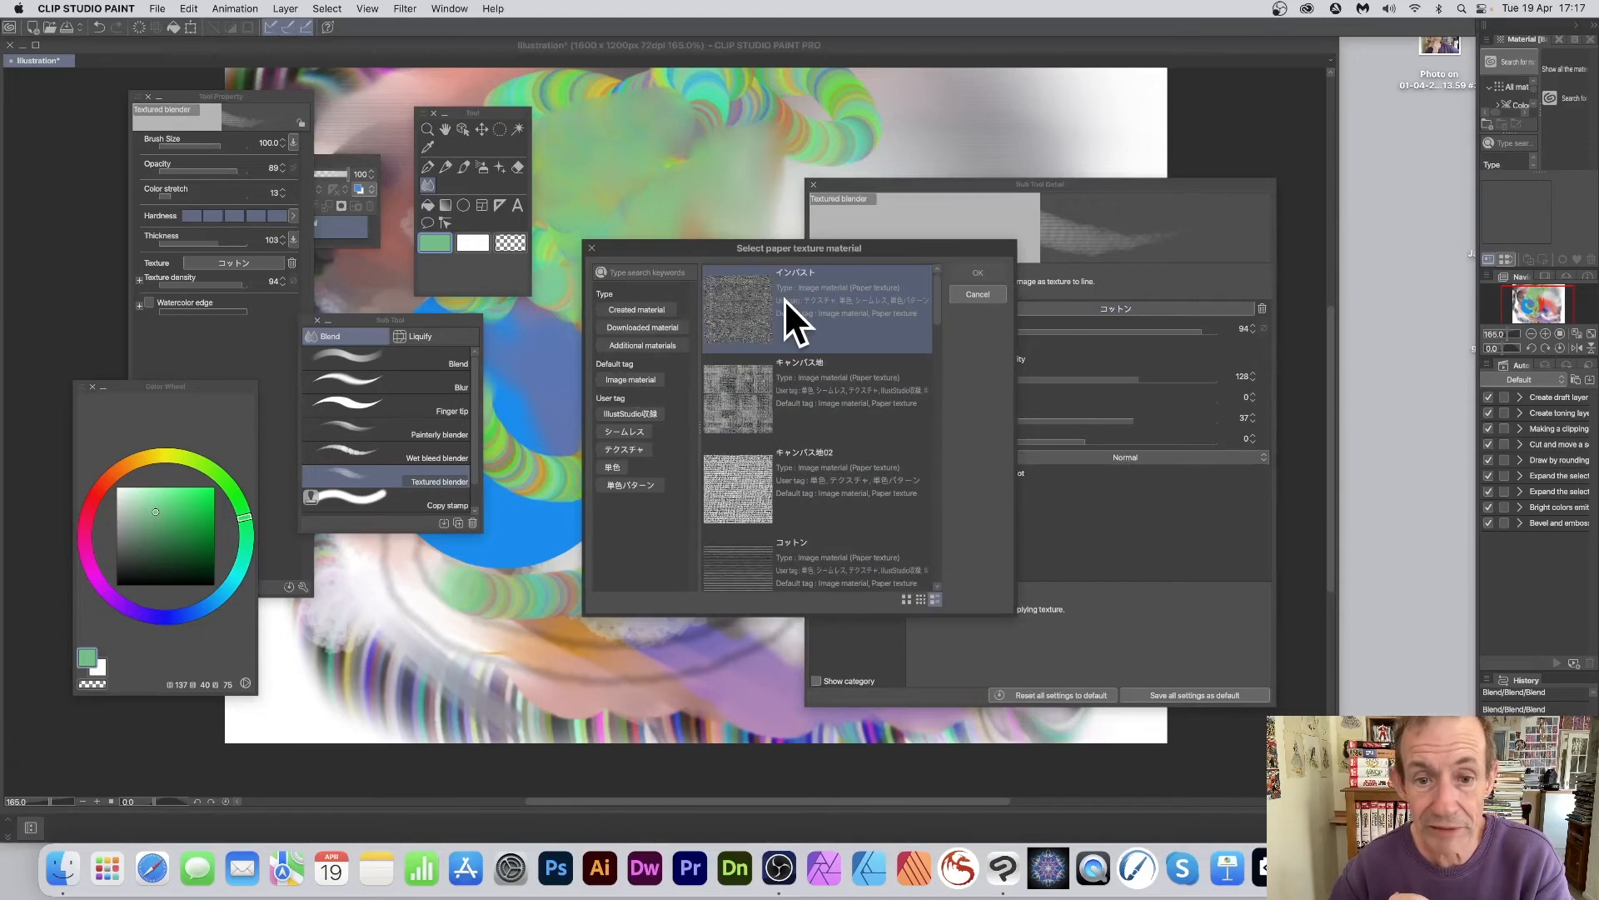
{"action": "scroll", "coordinate": [749, 375], "scroll_direction": "down", "scroll_amount": 5}
{"action": "left_click", "coordinate": [745, 315]}
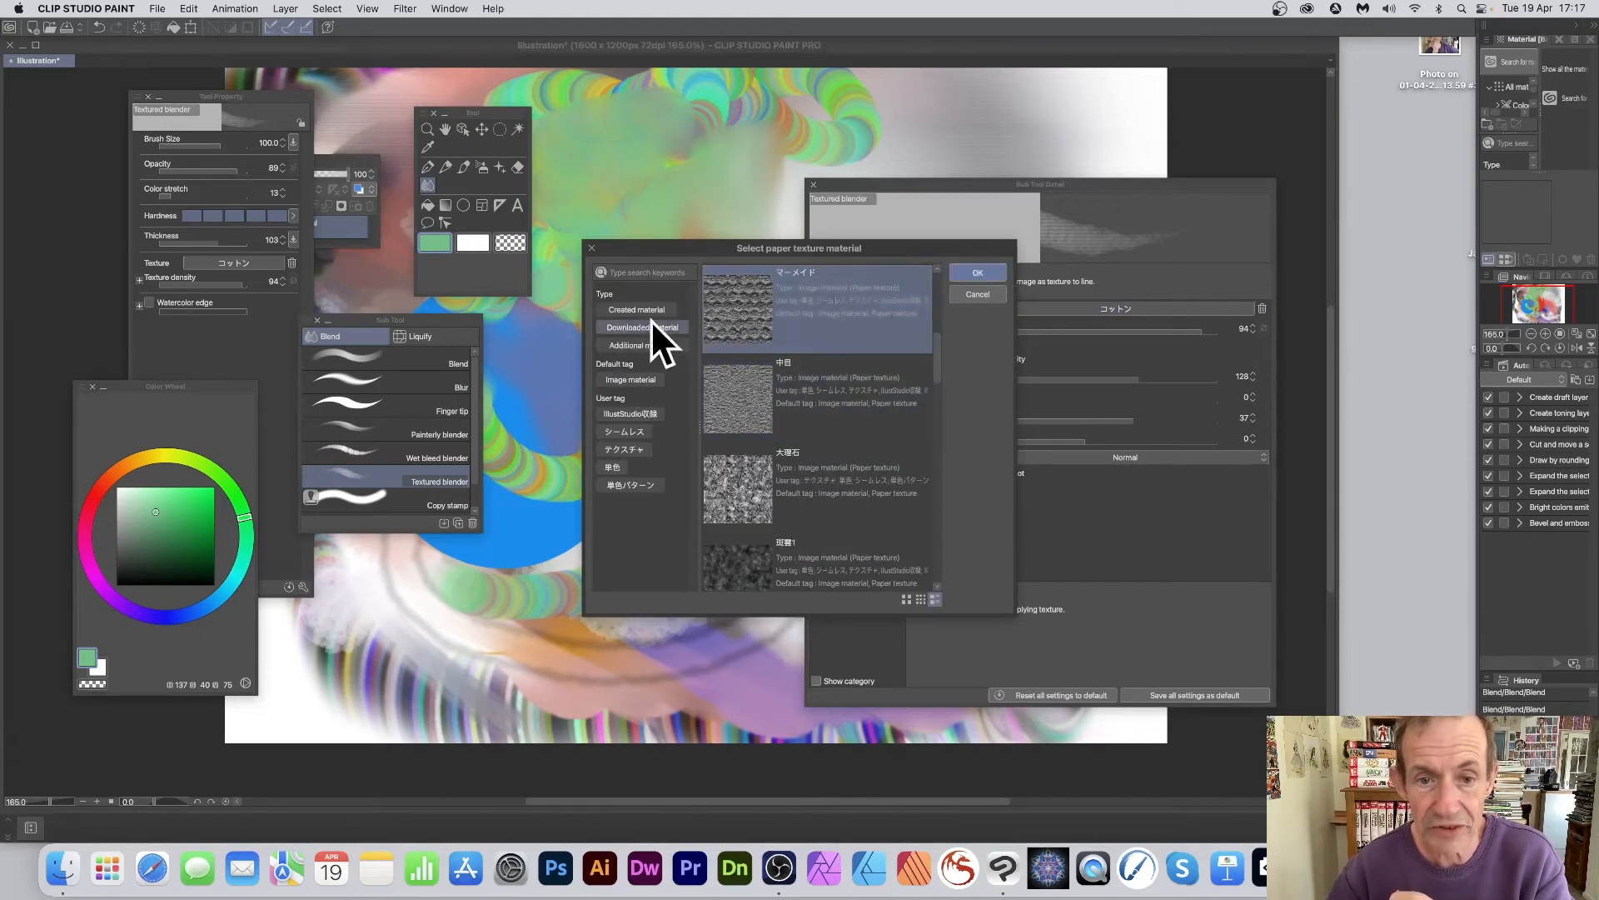
{"action": "left_click", "coordinate": [980, 275]}
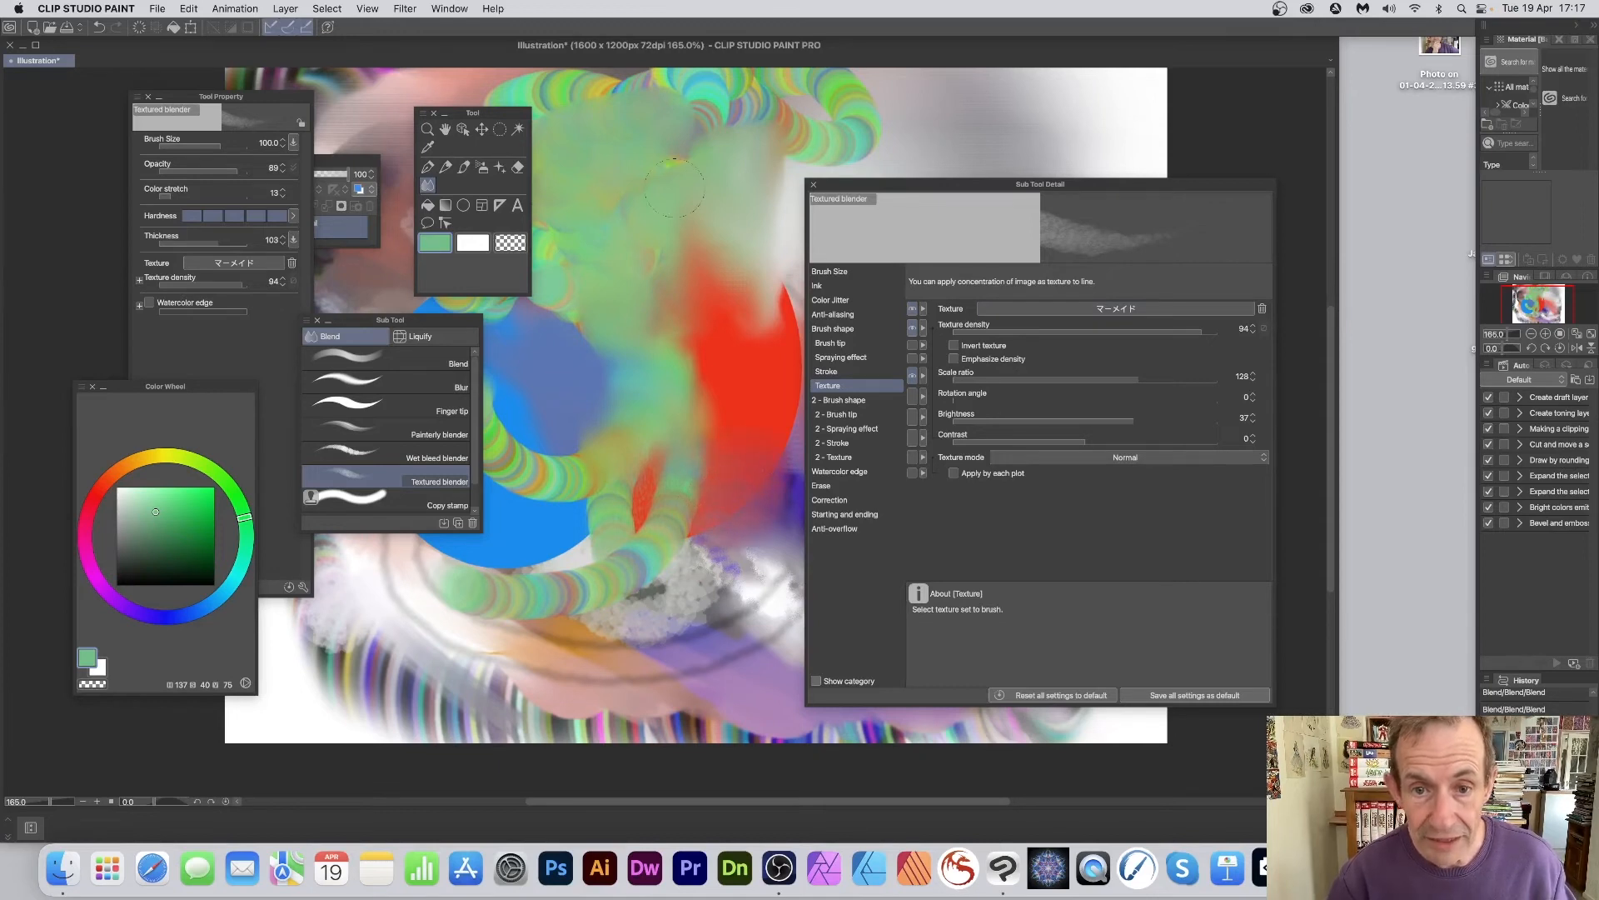
Blend the red circle's edges with the Textured blender, setting the texture's Scale ratio to 56.
{"action": "left_click_drag", "start_coordinate": [883, 185], "coordinate": [972, 184]}
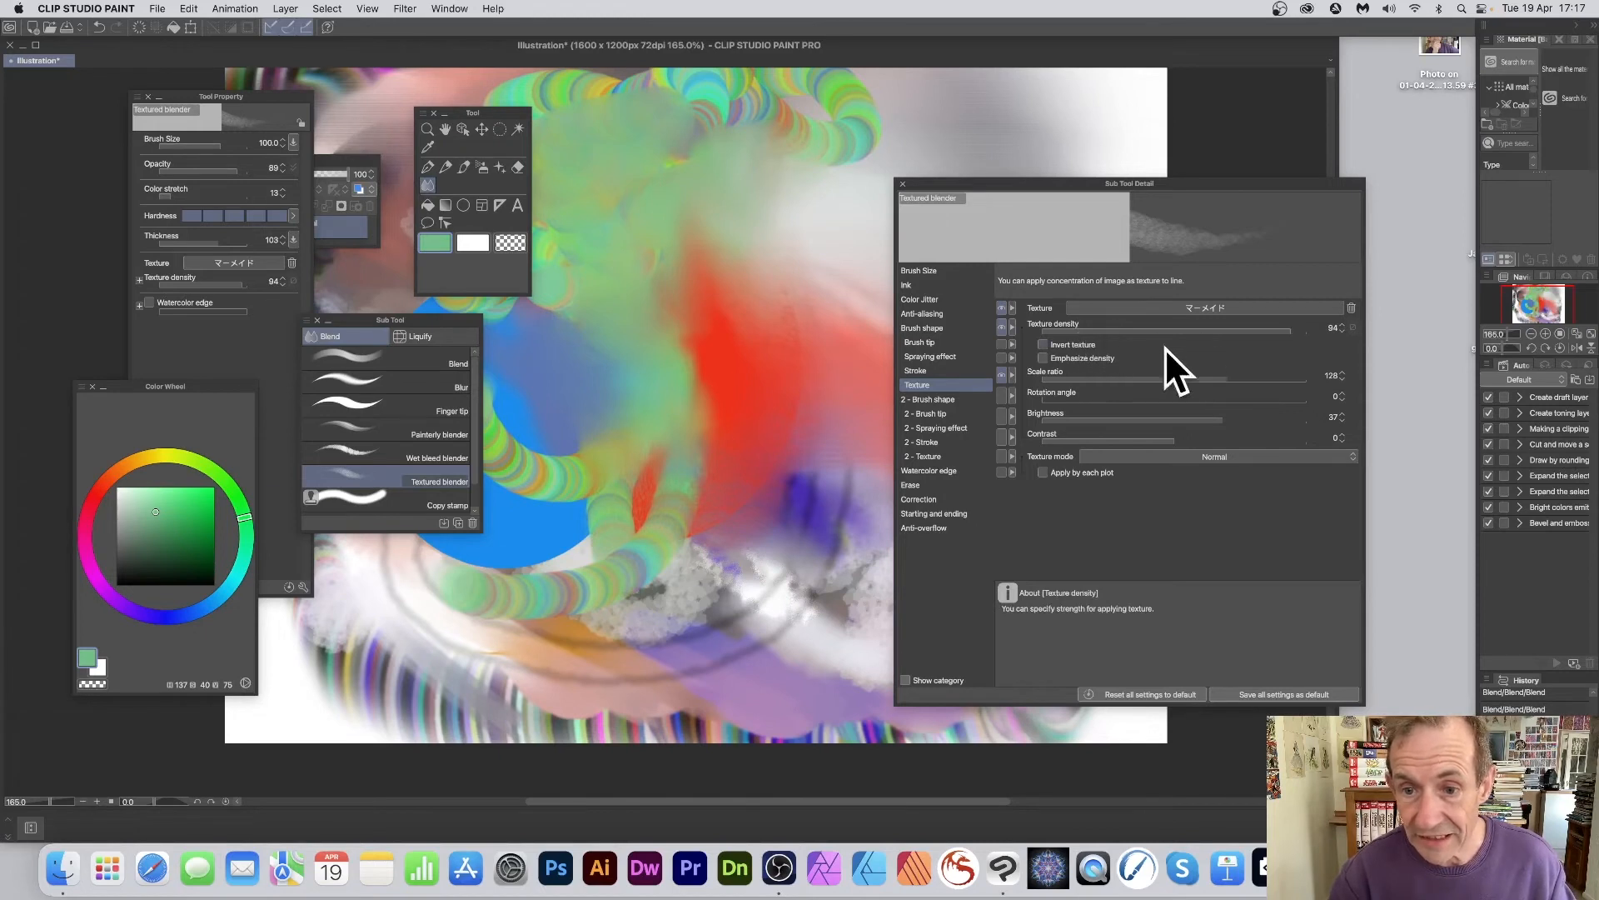
{"action": "left_click", "coordinate": [1196, 376]}
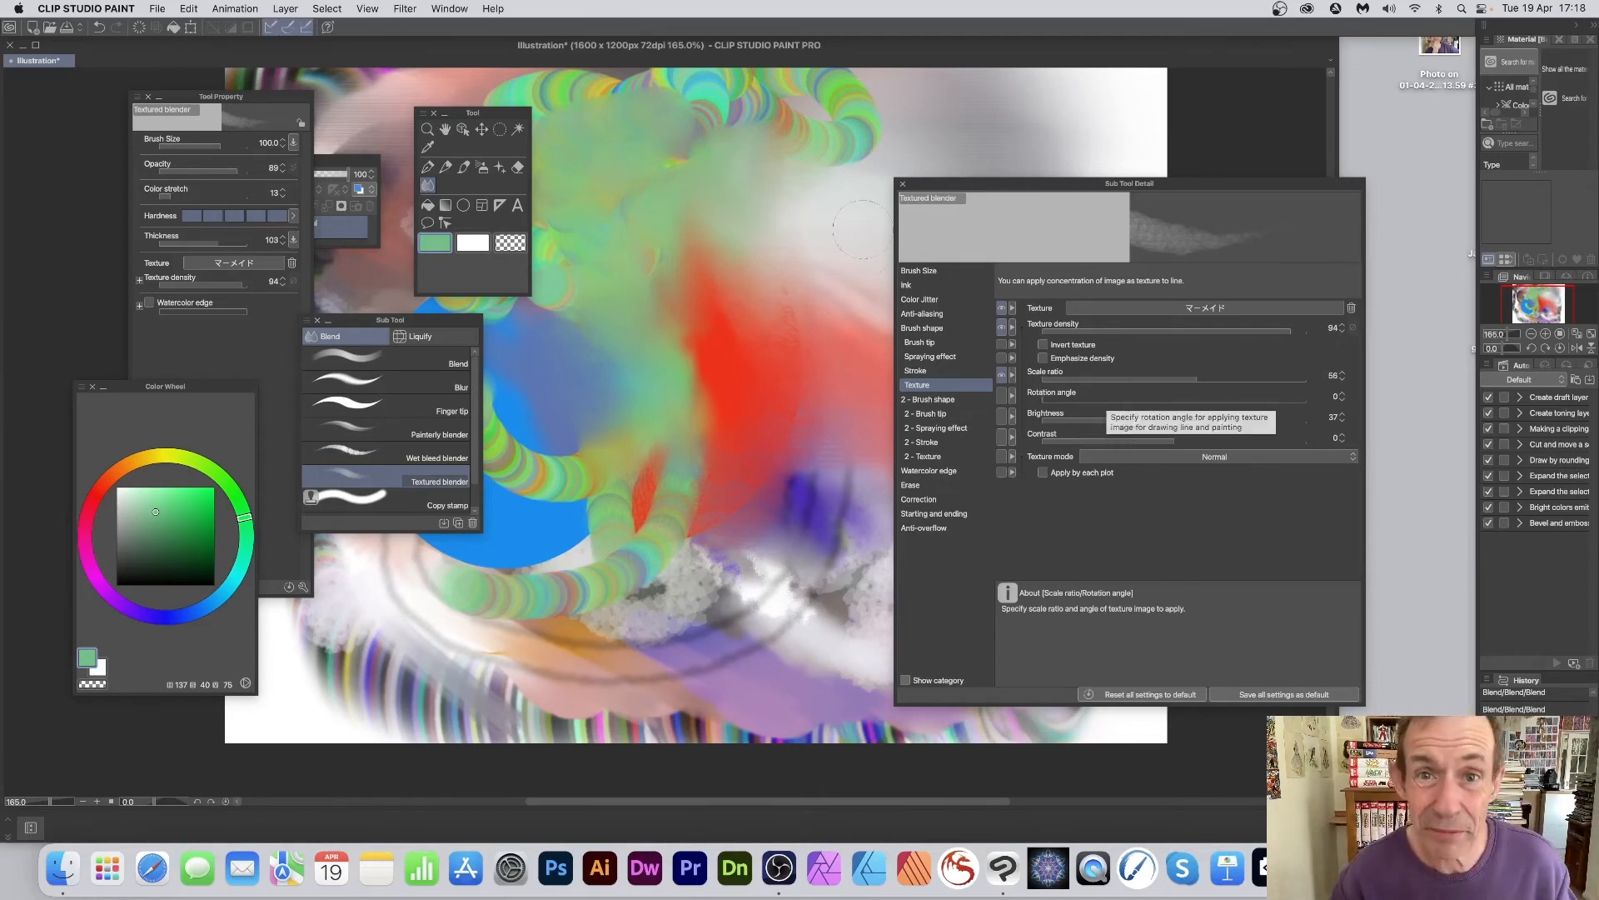
{"action": "mouse_move", "coordinate": [716, 494]}
{"action": "left_mouse_down"}
{"action": "mouse_move", "coordinate": [766, 505]}
{"action": "mouse_move", "coordinate": [775, 555]}
{"action": "mouse_move", "coordinate": [794, 456]}
{"action": "mouse_move", "coordinate": [814, 482]}
{"action": "mouse_move", "coordinate": [753, 501]}
{"action": "mouse_move", "coordinate": [781, 515]}
{"action": "mouse_move", "coordinate": [663, 425]}
{"action": "mouse_move", "coordinate": [684, 479]}
{"action": "mouse_move", "coordinate": [667, 507]}
{"action": "left_mouse_up"}
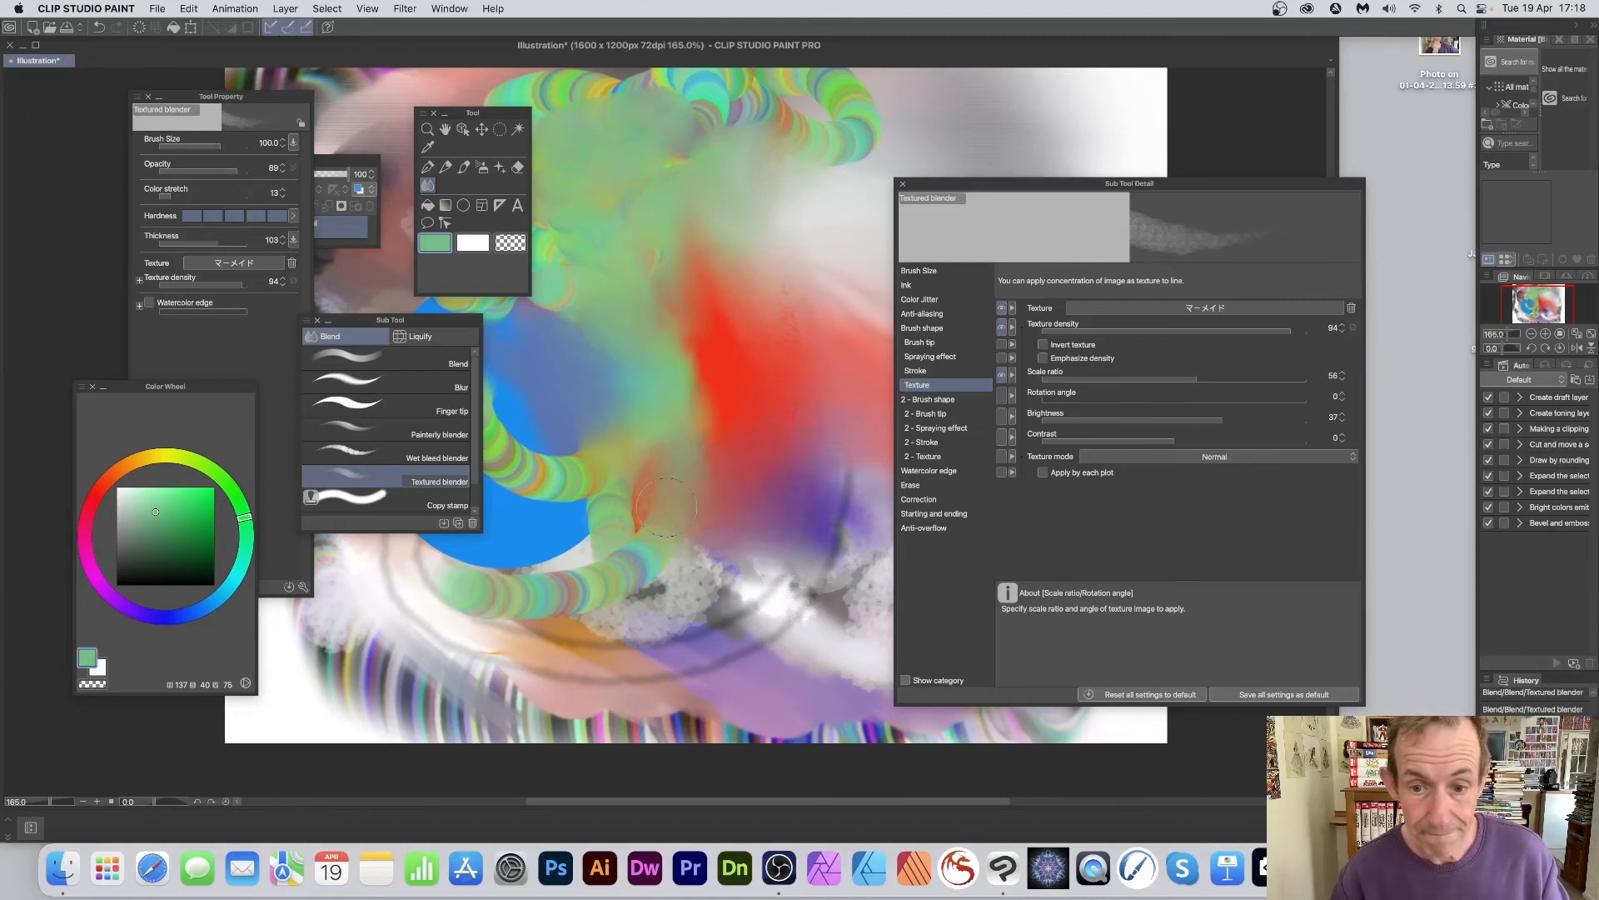
Blend the green area and the red circle's upper part with Dual brush turned on, and turn Dual brush off.
{"action": "left_click", "coordinate": [923, 399]}
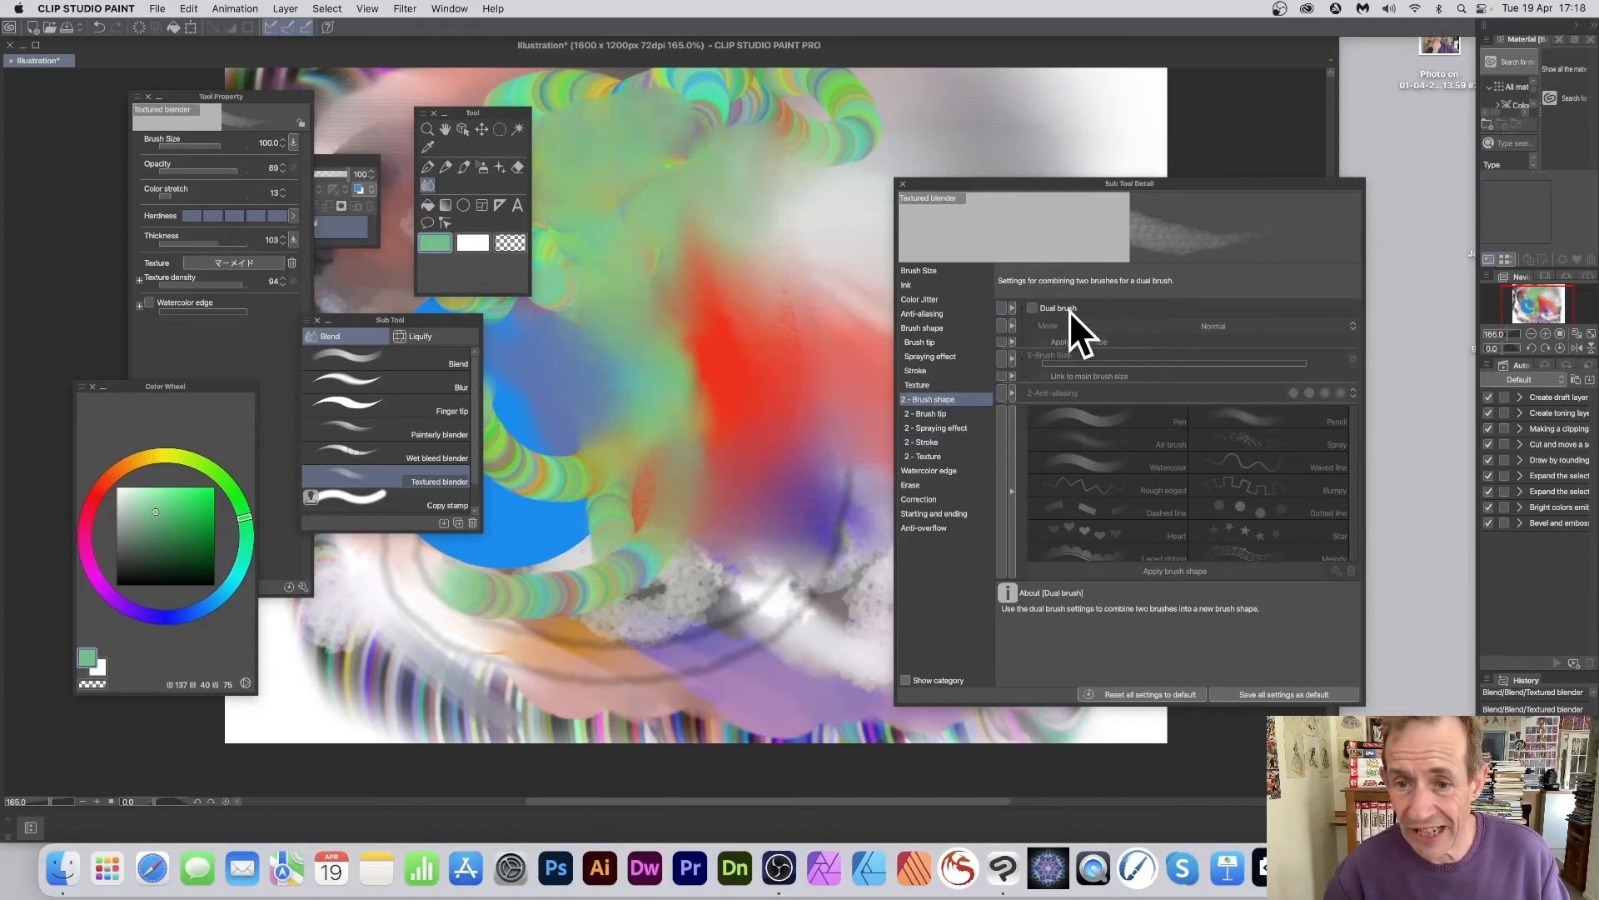
{"action": "left_click", "coordinate": [1034, 307]}
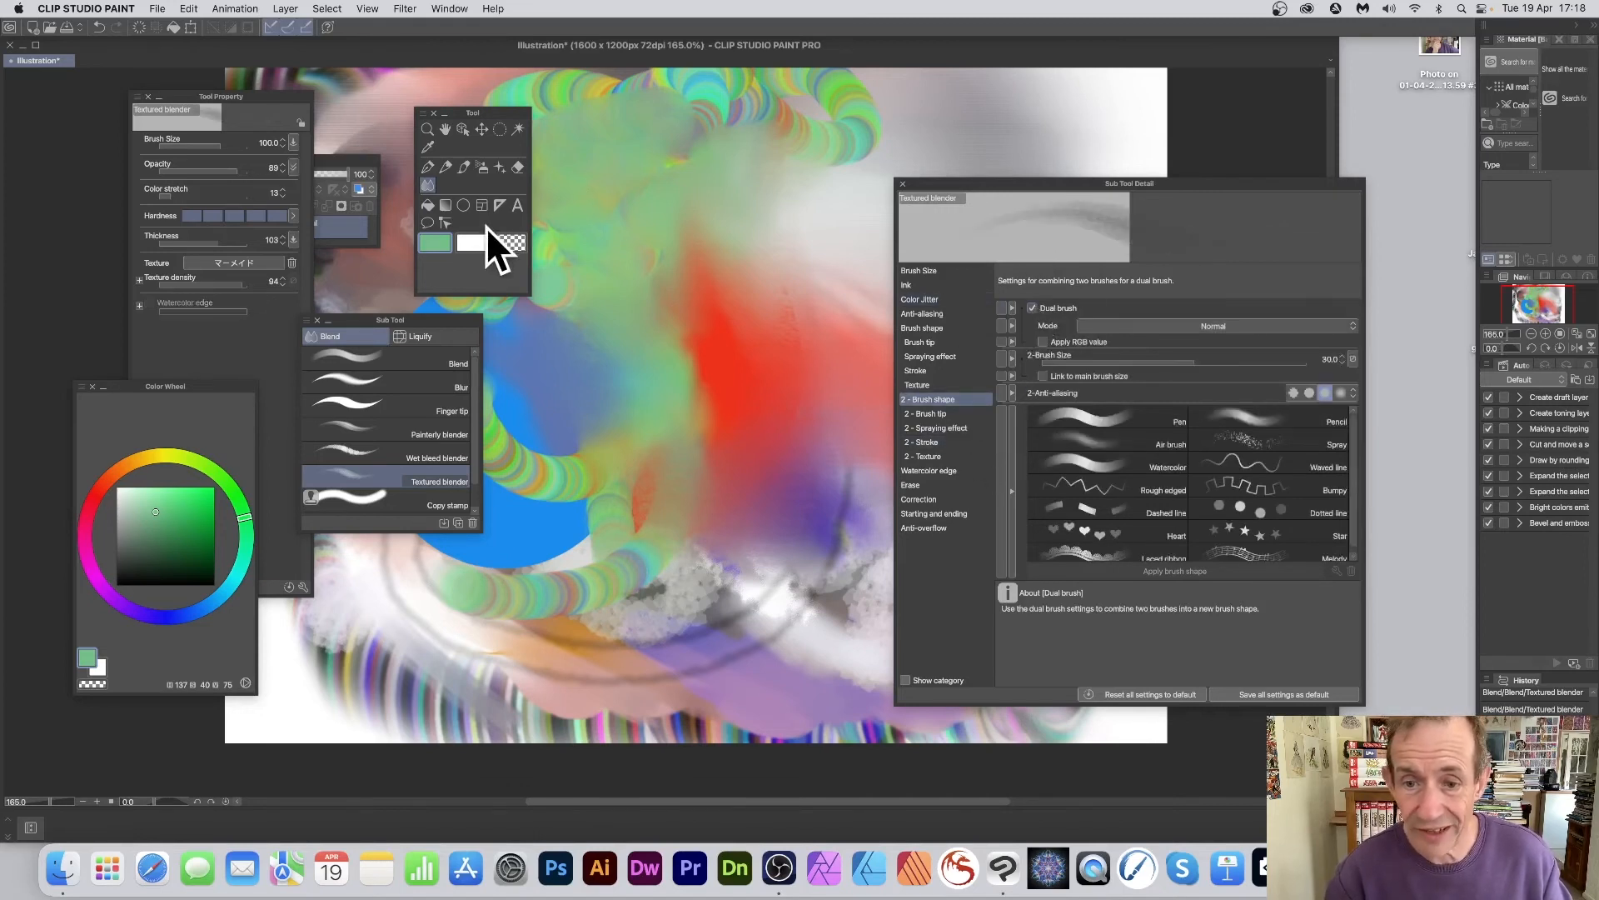
{"action": "mouse_move", "coordinate": [748, 242]}
{"action": "left_mouse_down"}
{"action": "mouse_move", "coordinate": [779, 304]}
{"action": "mouse_move", "coordinate": [762, 311]}
{"action": "mouse_move", "coordinate": [711, 265]}
{"action": "mouse_move", "coordinate": [752, 306]}
{"action": "mouse_move", "coordinate": [745, 354]}
{"action": "mouse_move", "coordinate": [644, 261]}
{"action": "mouse_move", "coordinate": [685, 432]}
{"action": "left_mouse_up"}
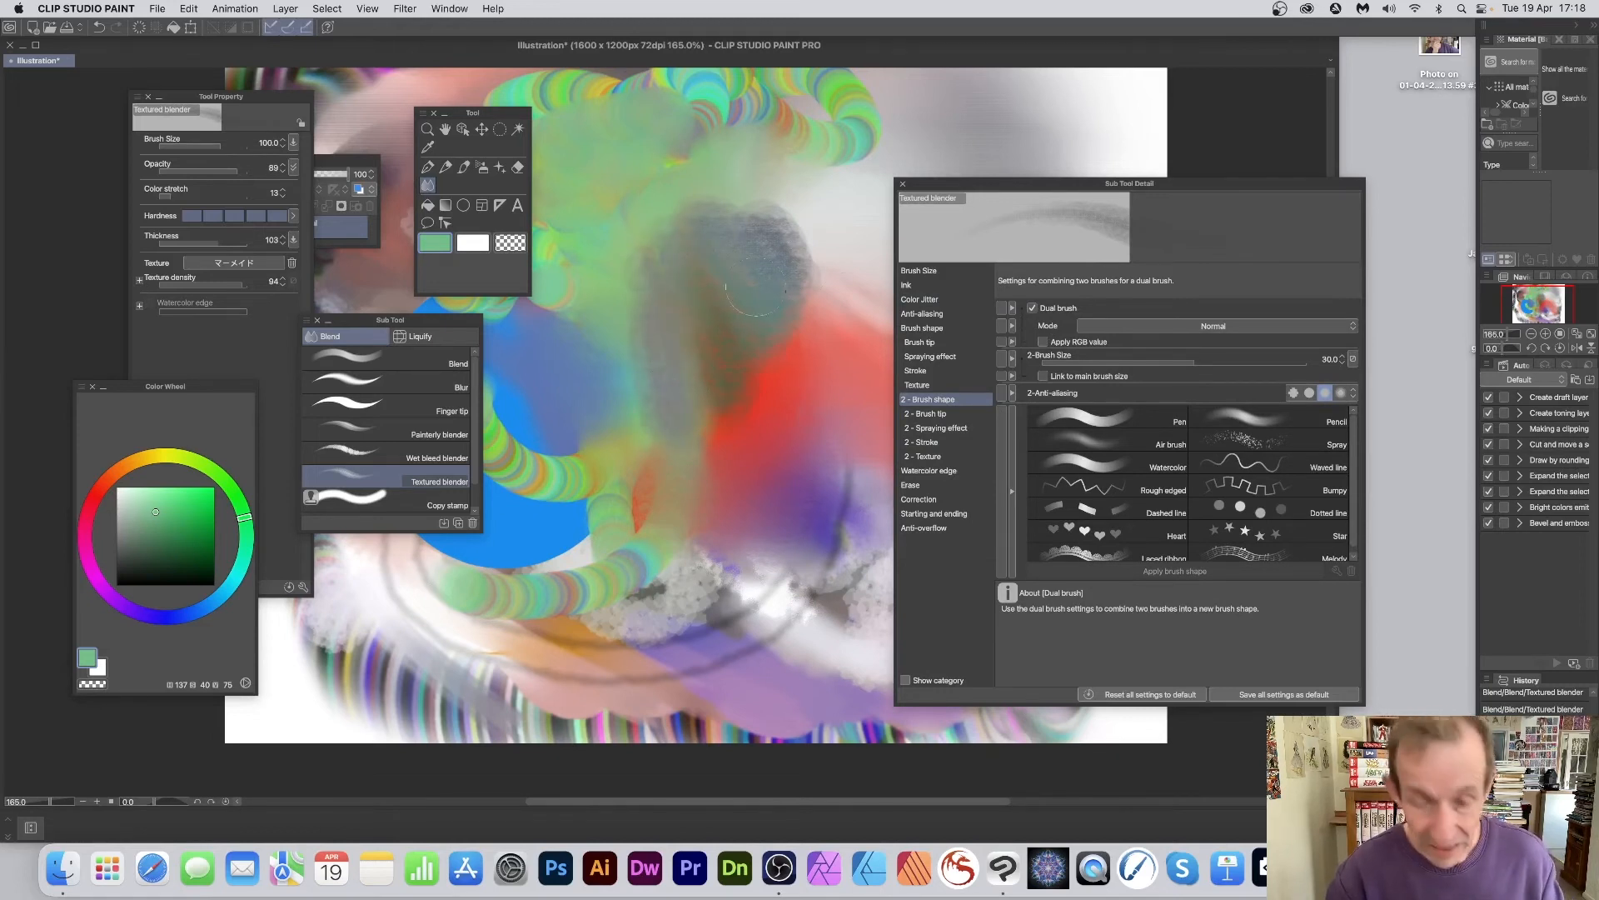
{"action": "left_click", "coordinate": [1031, 308]}
{"action": "mouse_move", "coordinate": [641, 333]}
{"action": "left_mouse_down"}
{"action": "mouse_move", "coordinate": [583, 316]}
{"action": "mouse_move", "coordinate": [641, 431]}
{"action": "left_mouse_up"}
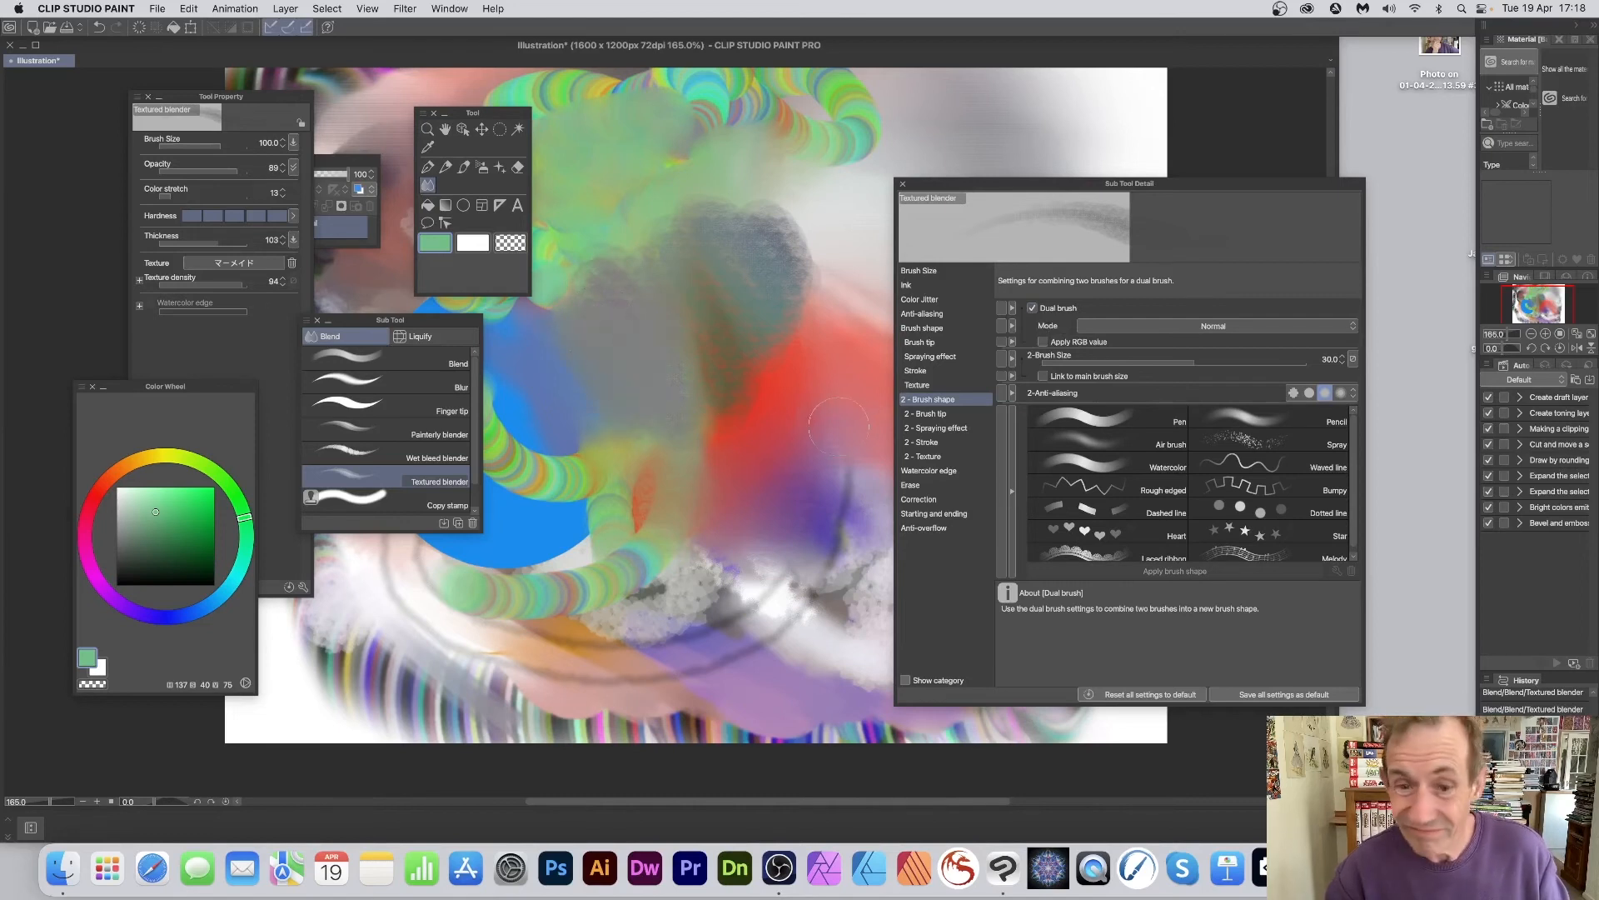
{"action": "left_click", "coordinate": [1035, 307]}
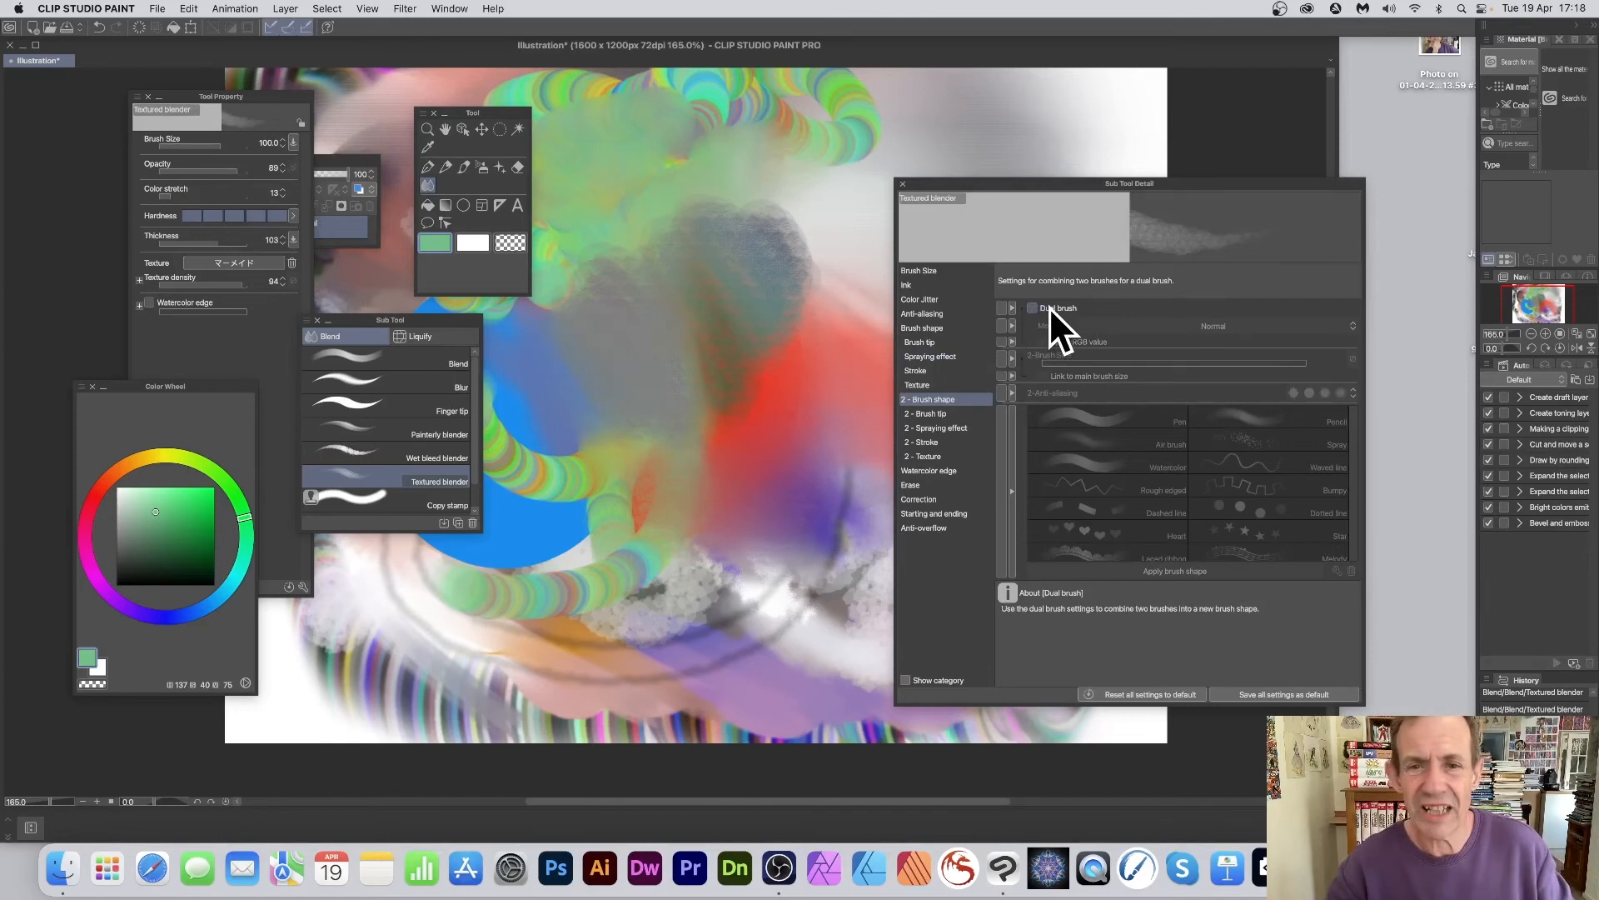
Turn on Watercolor edge for the Textured blender and paint two outlined strokes over the green and grey area.
{"action": "left_click", "coordinate": [943, 471]}
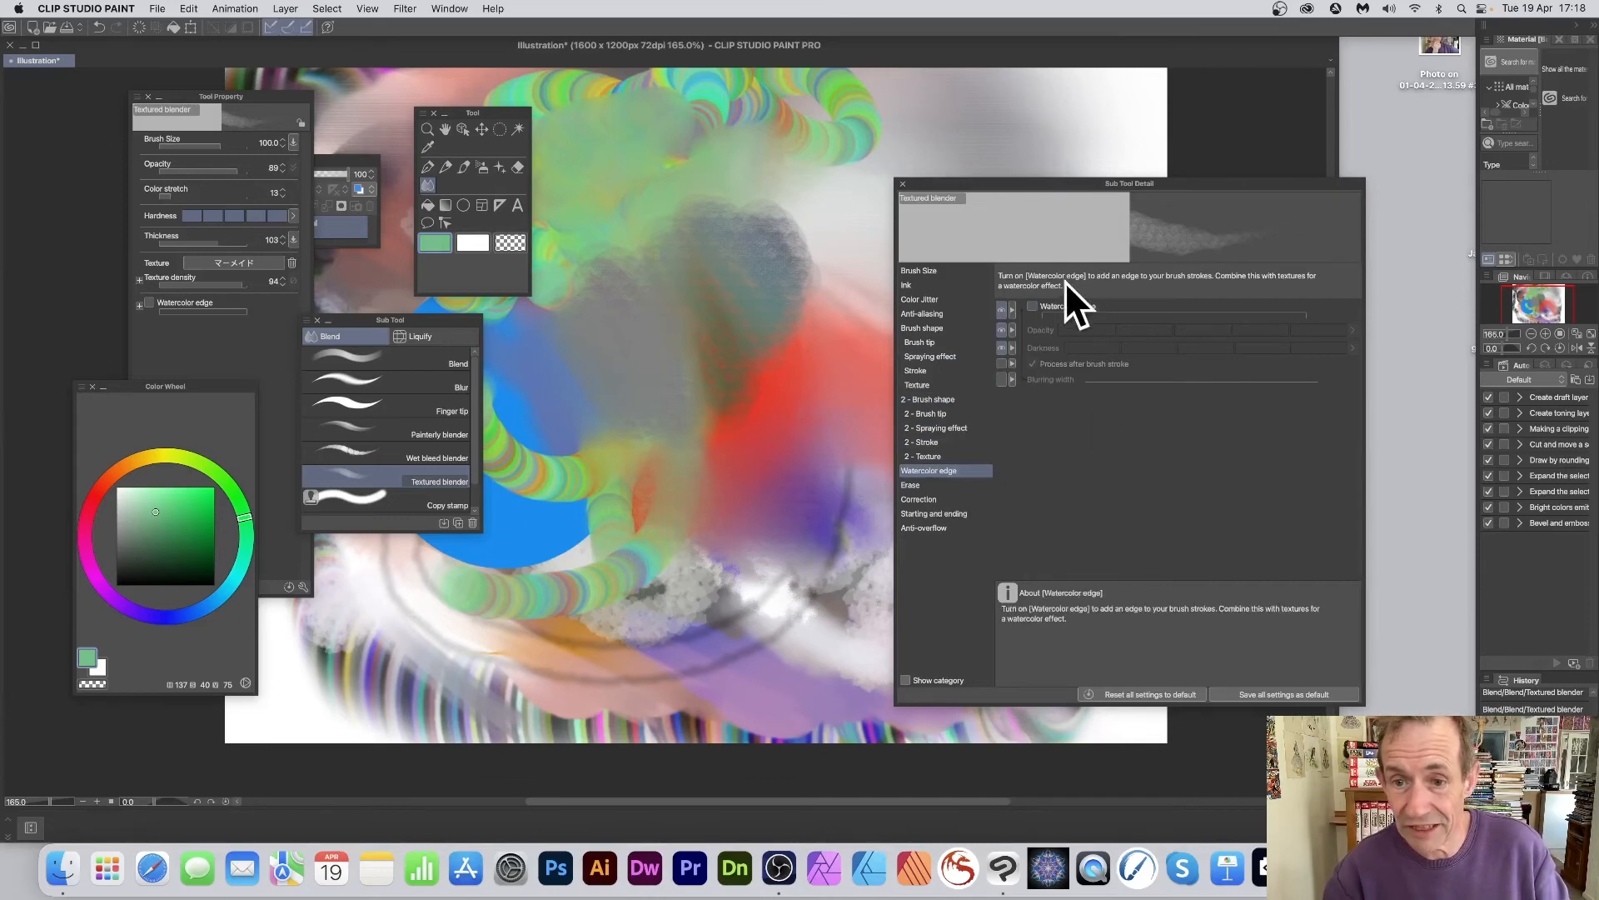
{"action": "left_click", "coordinate": [1033, 307]}
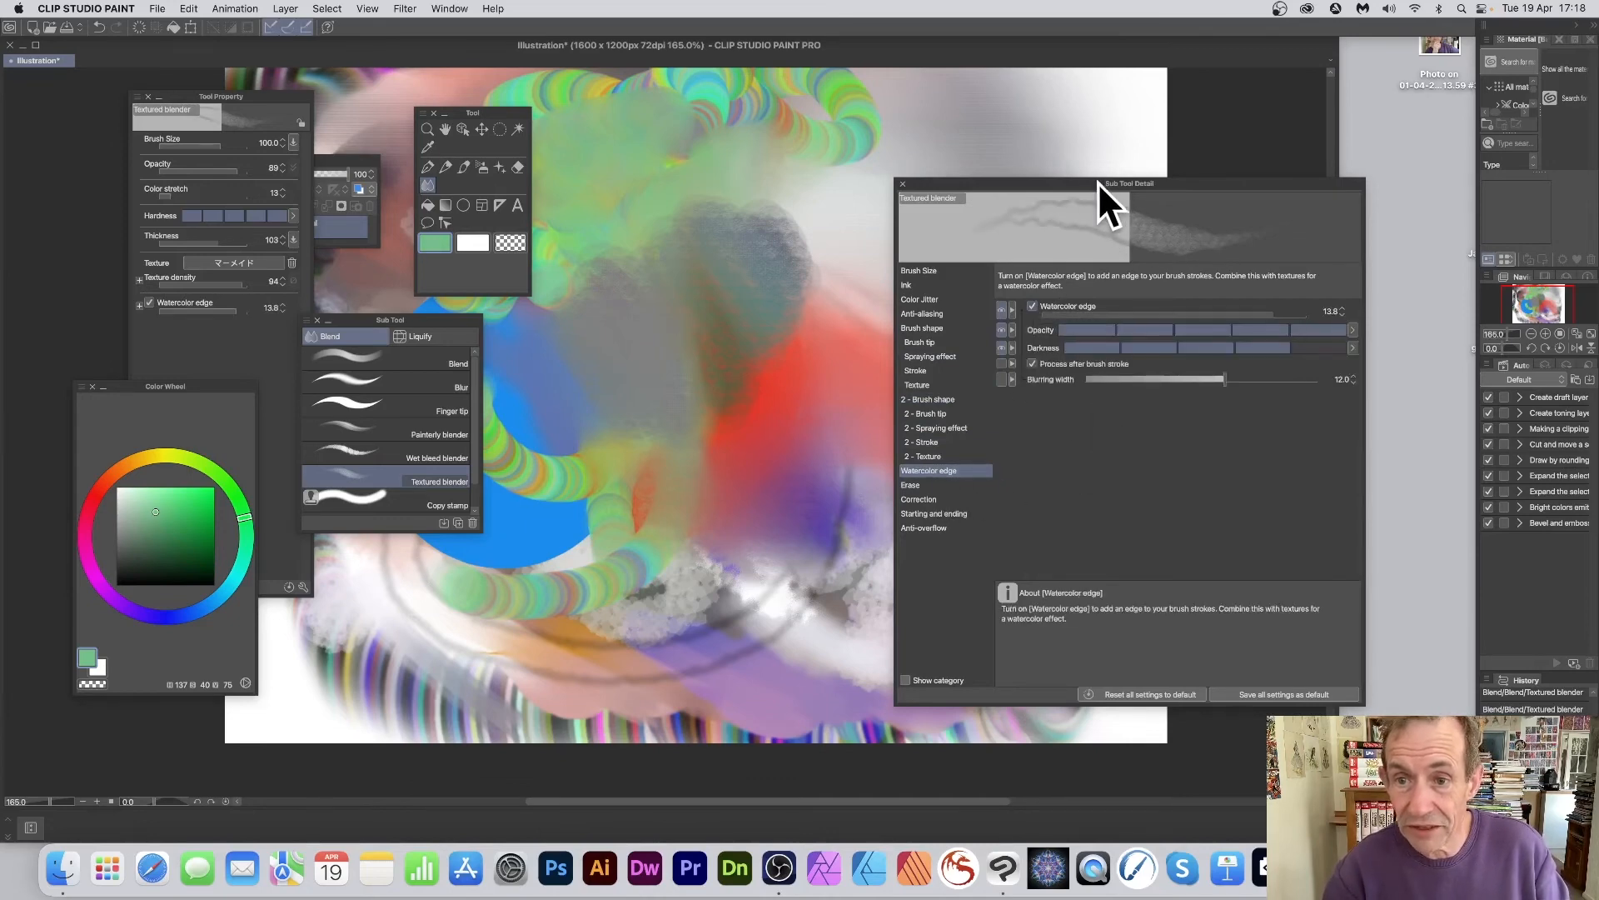
{"action": "left_click_drag", "start_coordinate": [1098, 182], "coordinate": [939, 160]}
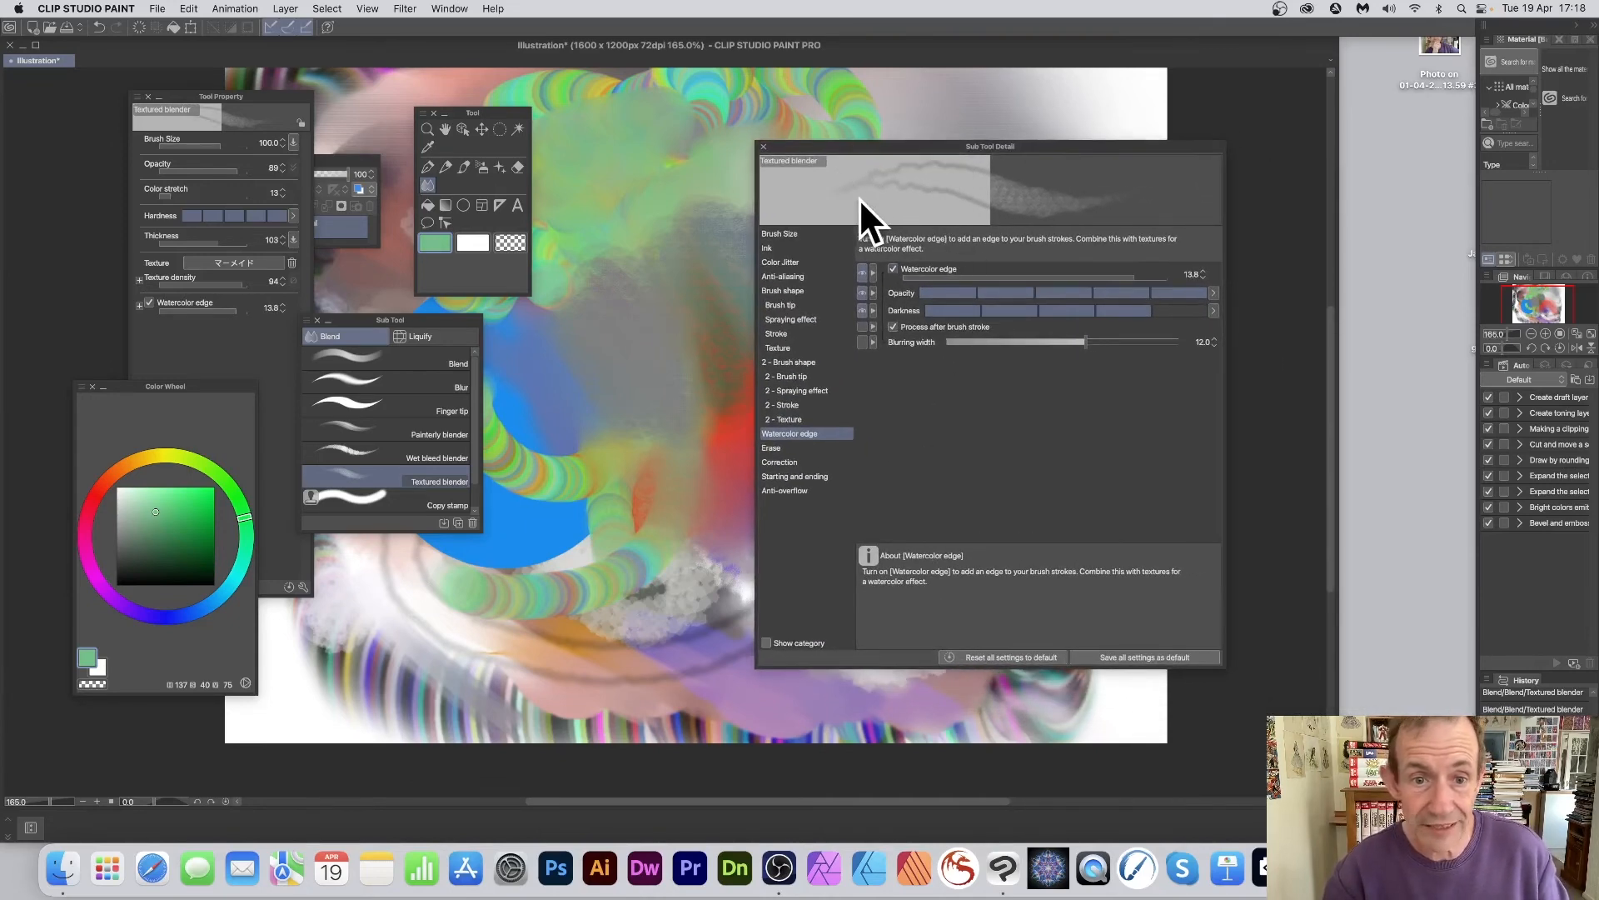
{"action": "left_click_drag", "start_coordinate": [662, 264], "coordinate": [709, 416]}
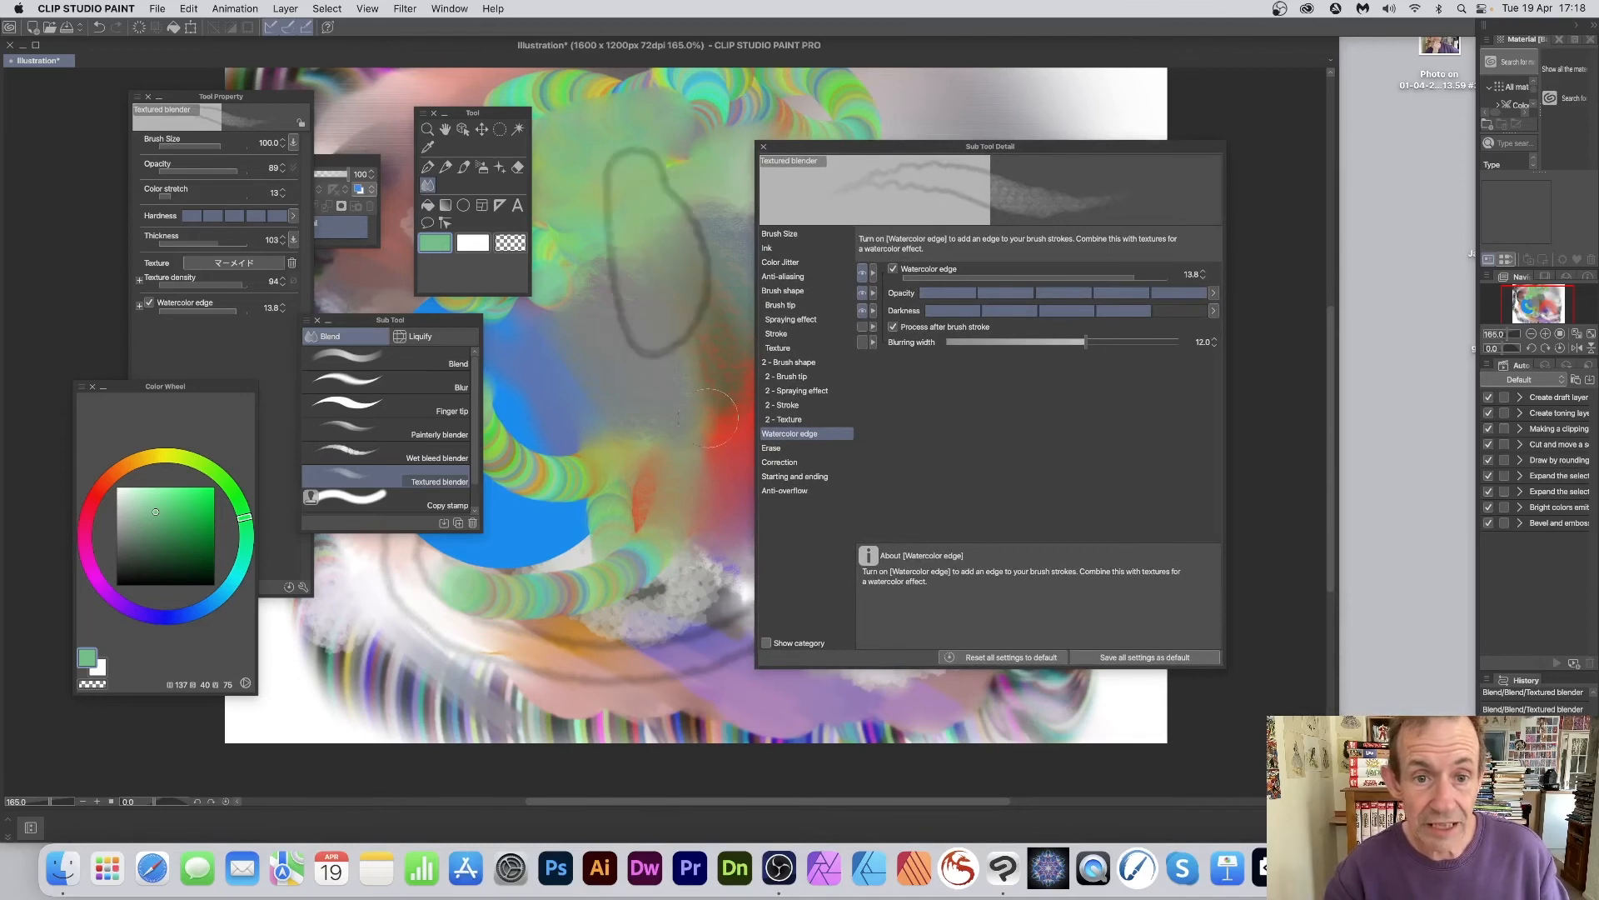
{"action": "left_click_drag", "start_coordinate": [627, 293], "coordinate": [621, 279]}
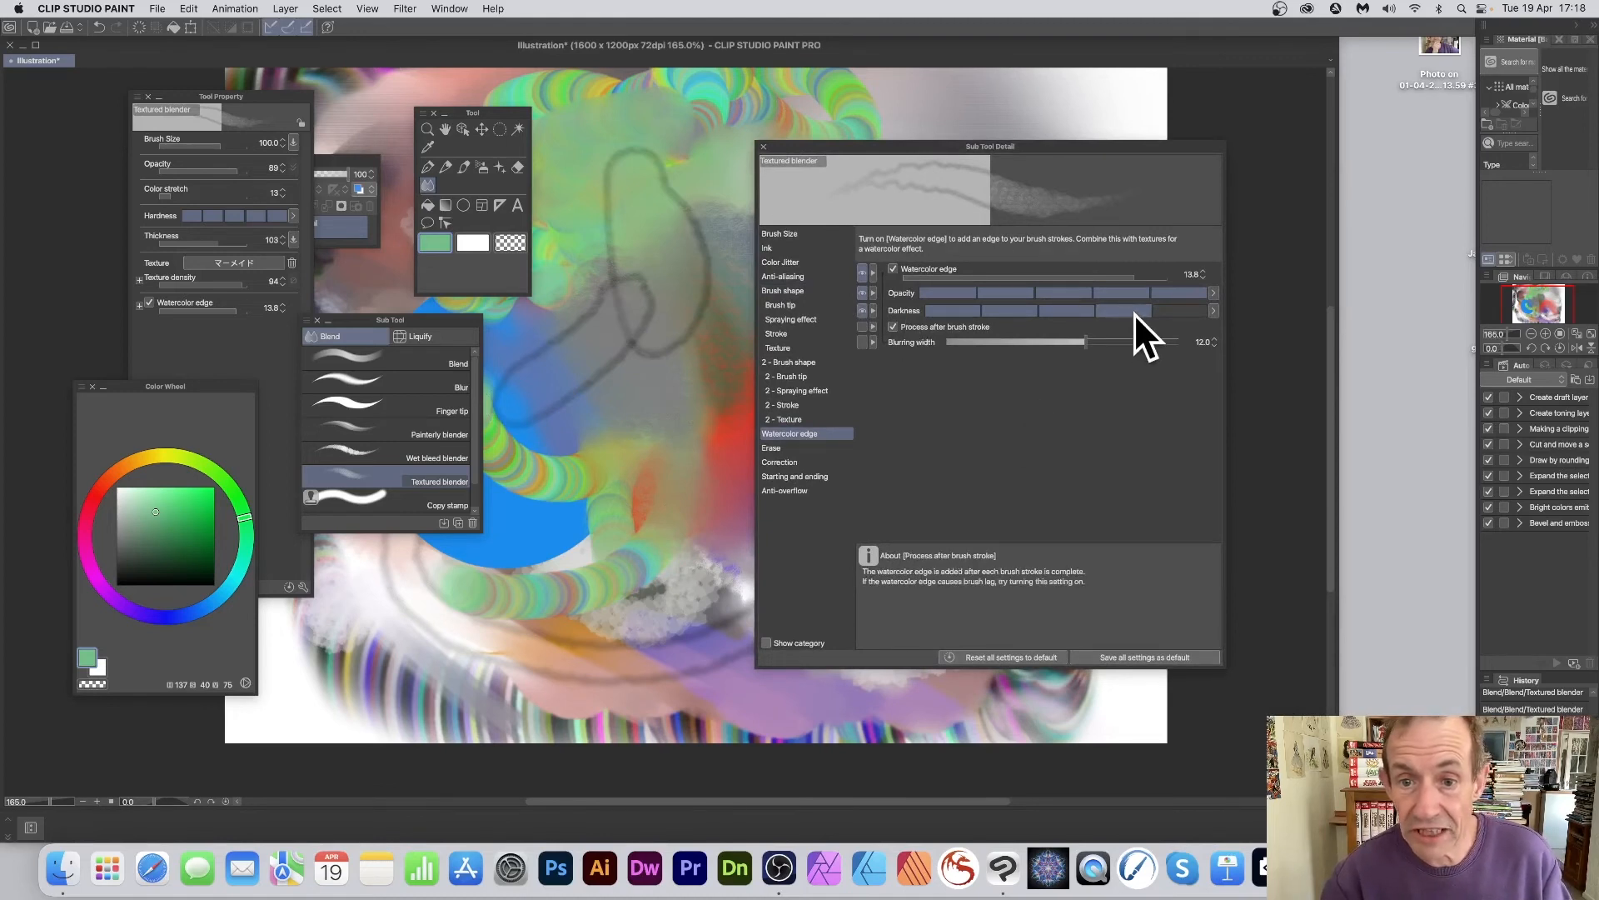
Set the watercolor edge's Blurring width to 1.7, lower its Opacity and Darkness, and blend crossing strokes over the green and grey area.
{"action": "left_click_drag", "start_coordinate": [1021, 342], "coordinate": [966, 342]}
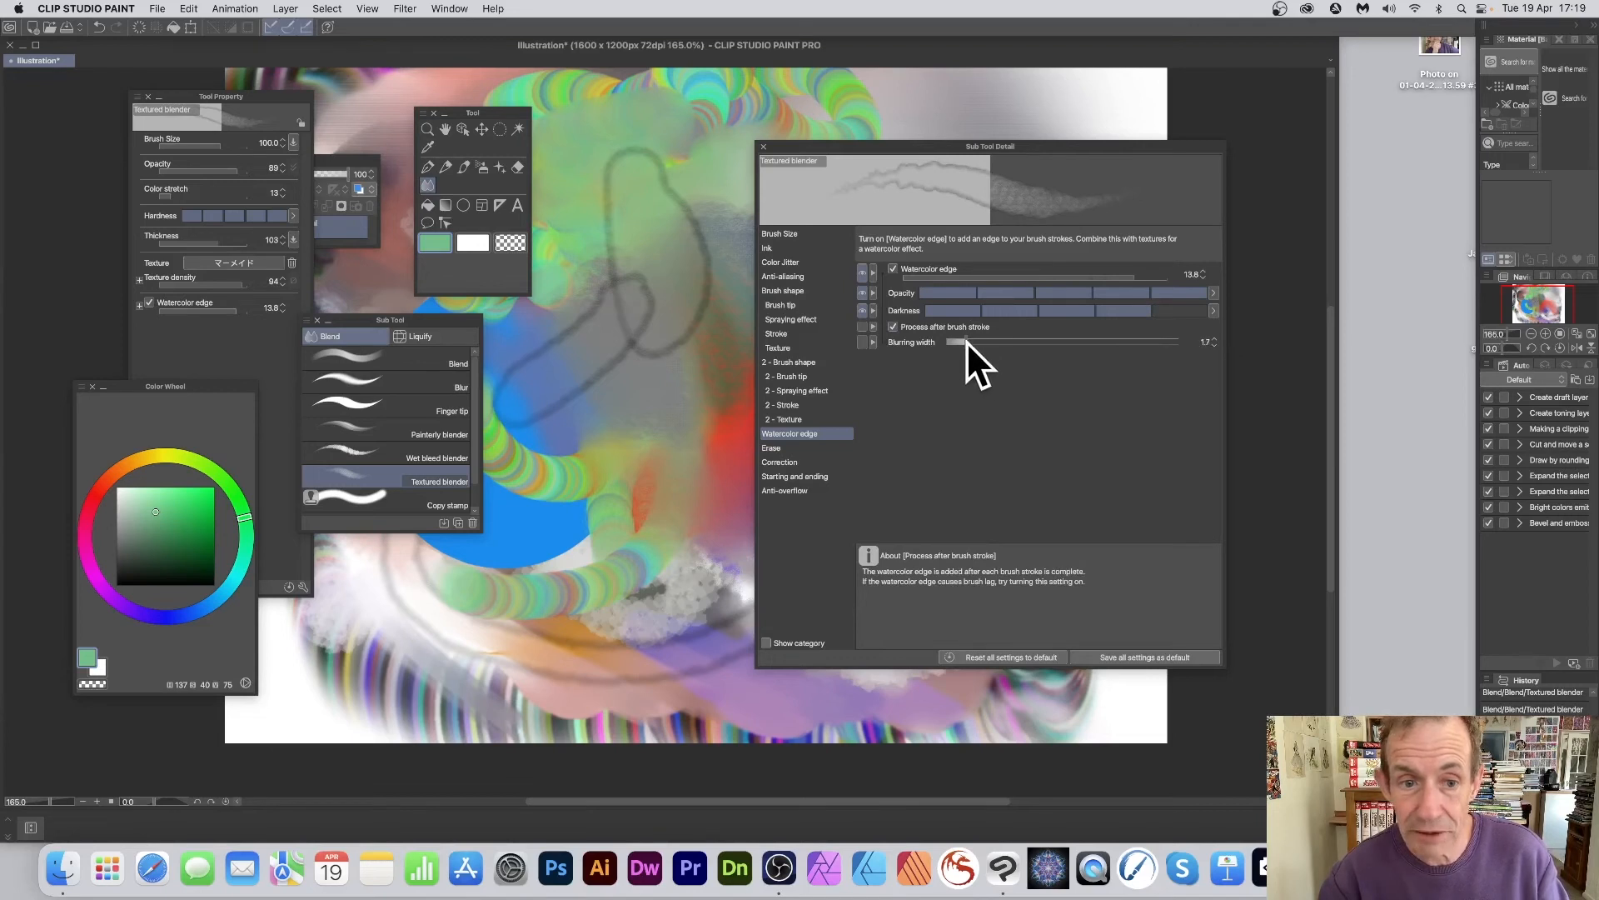
{"action": "left_click_drag", "start_coordinate": [600, 210], "coordinate": [733, 379]}
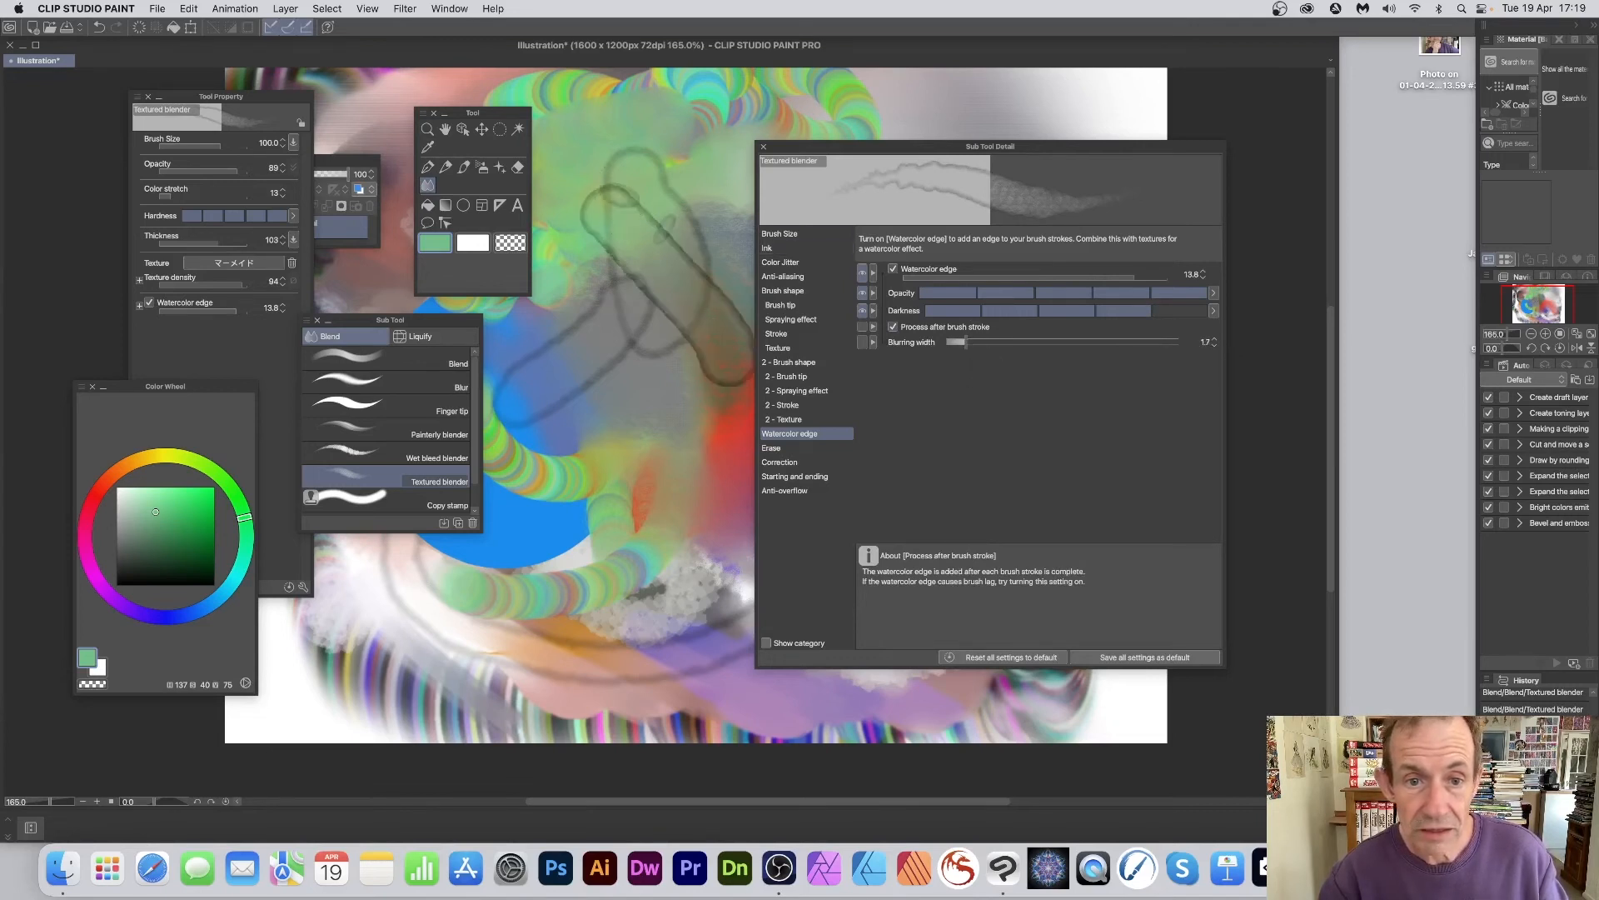
{"action": "left_click_drag", "start_coordinate": [673, 180], "coordinate": [583, 273]}
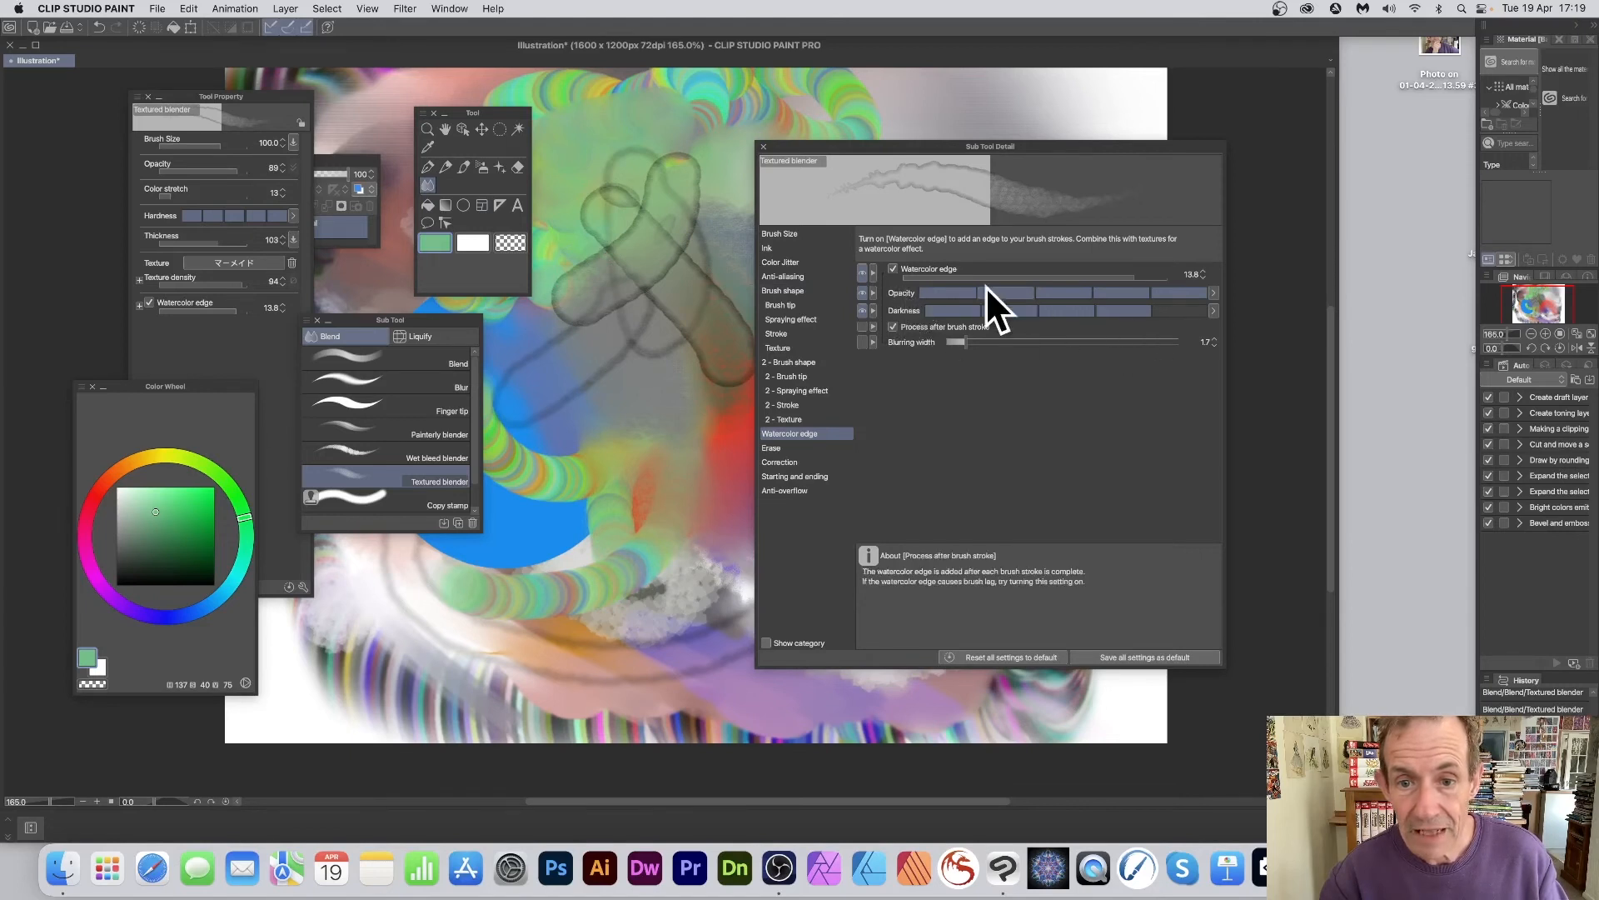
{"action": "mouse_move", "coordinate": [998, 293]}
{"action": "left_mouse_down"}
{"action": "mouse_move", "coordinate": [956, 293]}
{"action": "mouse_move", "coordinate": [1113, 298]}
{"action": "mouse_move", "coordinate": [997, 304]}
{"action": "left_mouse_up"}
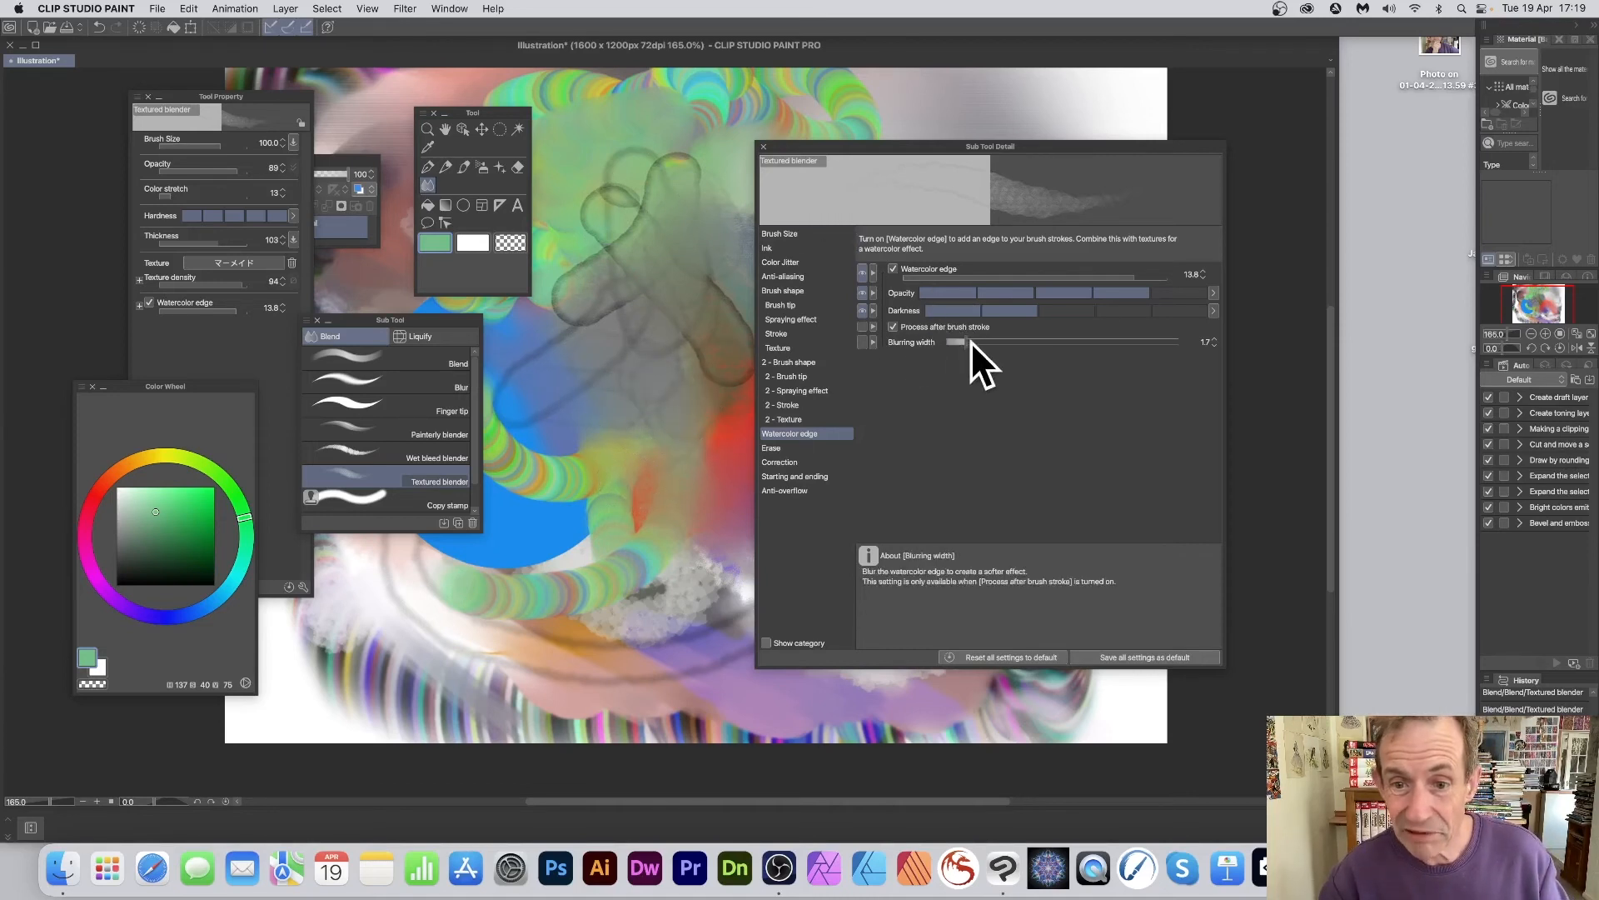
Review the Textured blender's remaining settings, including Erase, Correction, Starting and ending, dual-brush Stroke, Brush tip, Brush shape, Anti-aliasing, Color Jitter and Ink.
{"action": "left_click", "coordinate": [784, 449]}
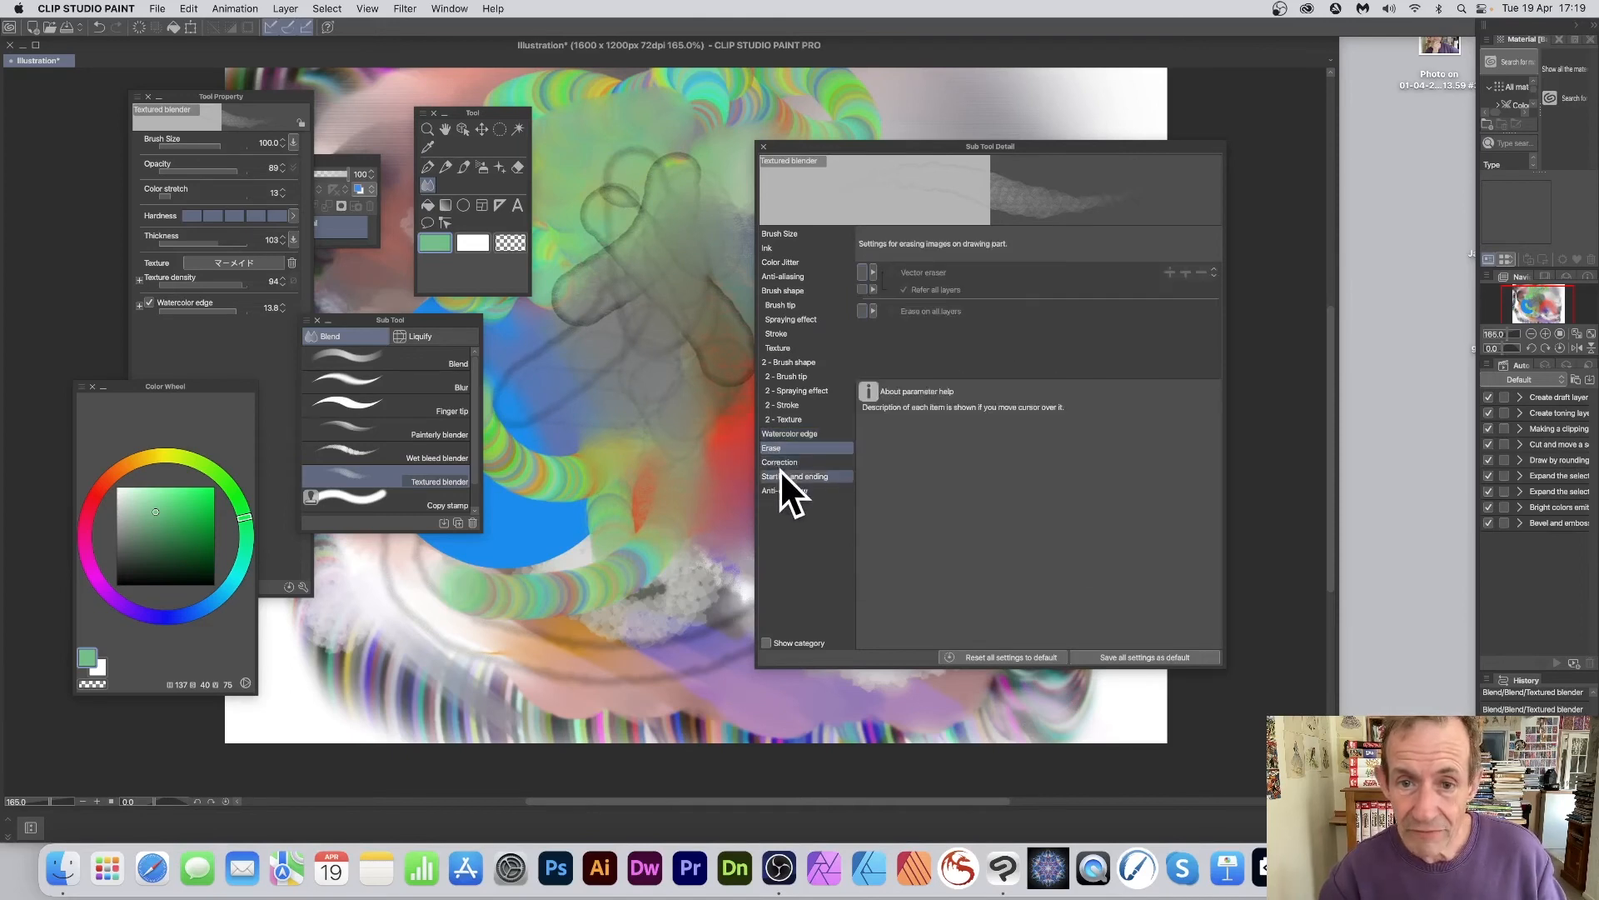
{"action": "left_click", "coordinate": [781, 462]}
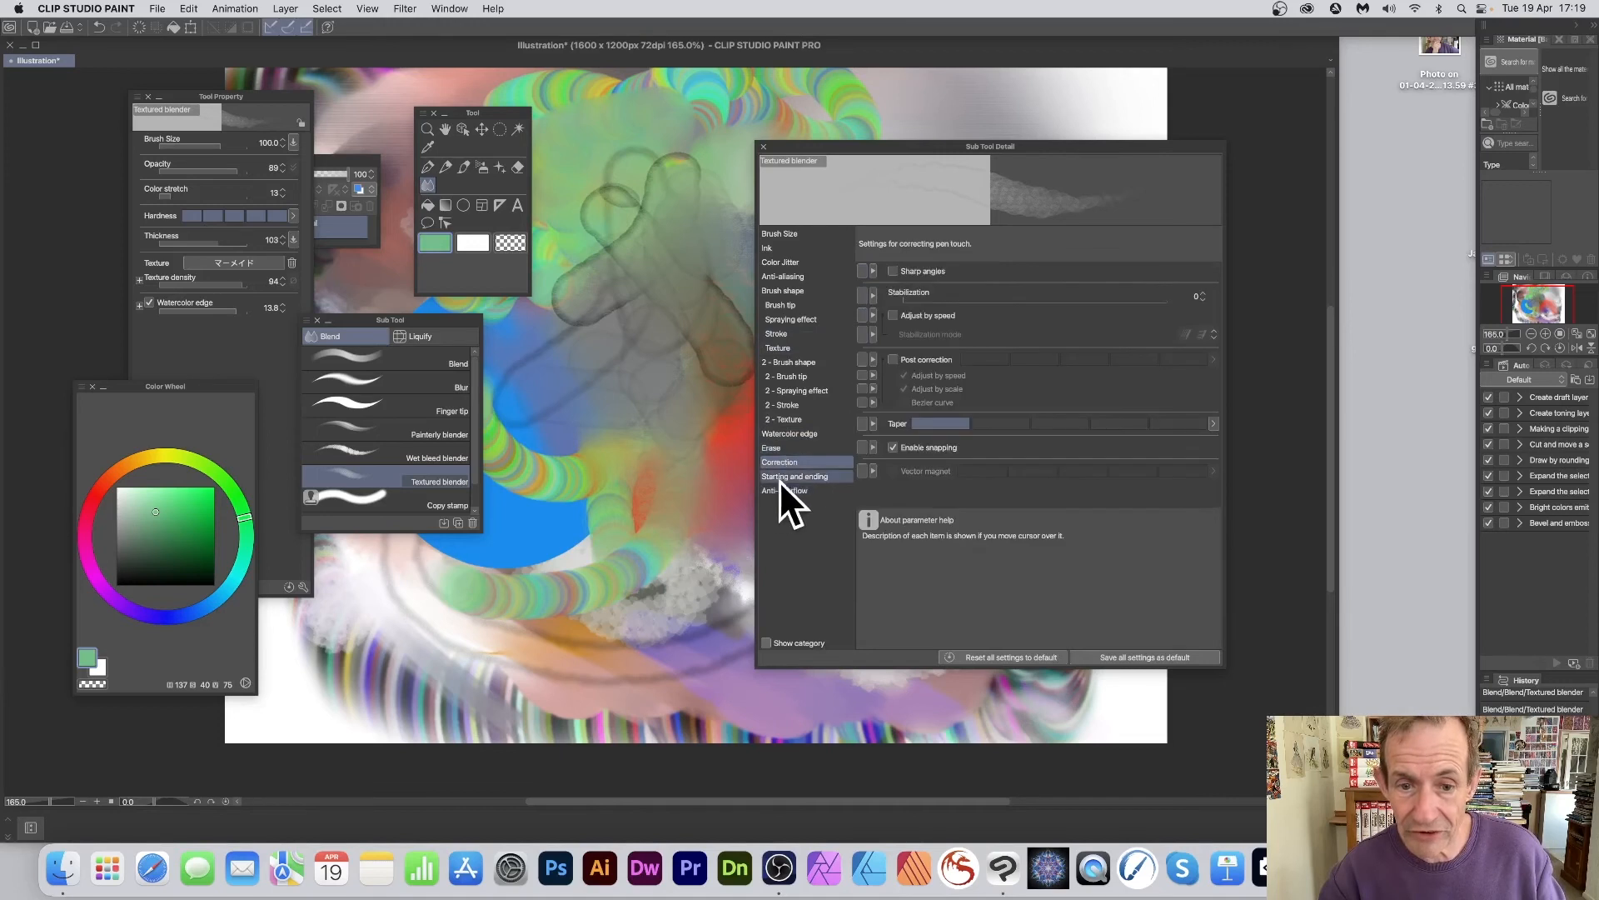
{"action": "left_click", "coordinate": [786, 476]}
{"action": "left_click", "coordinate": [783, 491]}
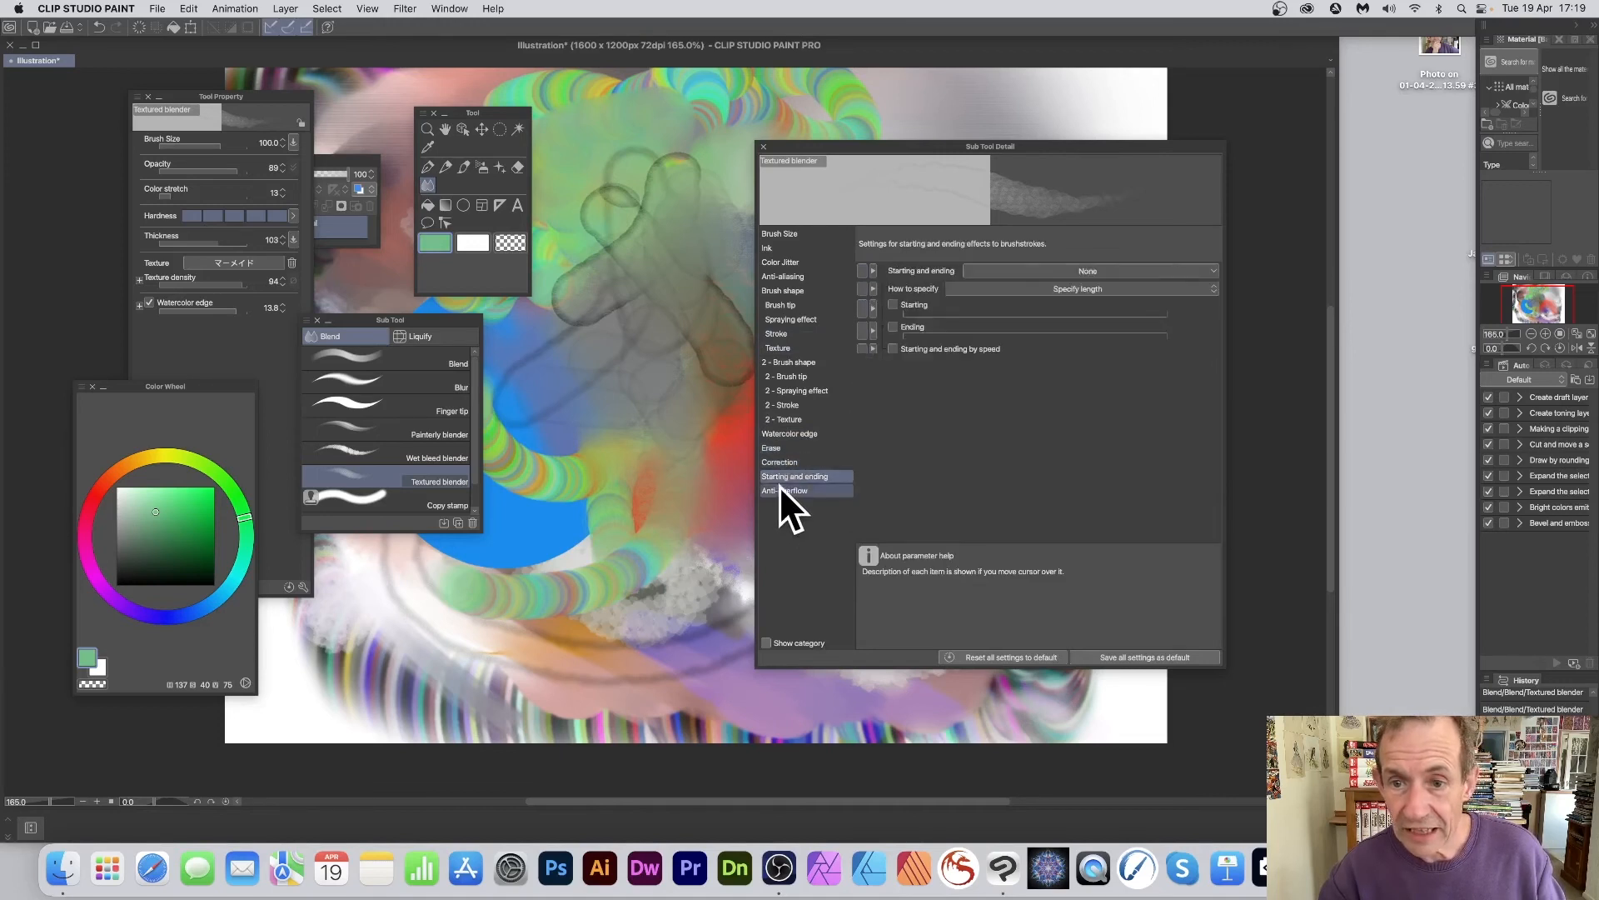
{"action": "left_click", "coordinate": [784, 475]}
{"action": "left_click", "coordinate": [786, 462]}
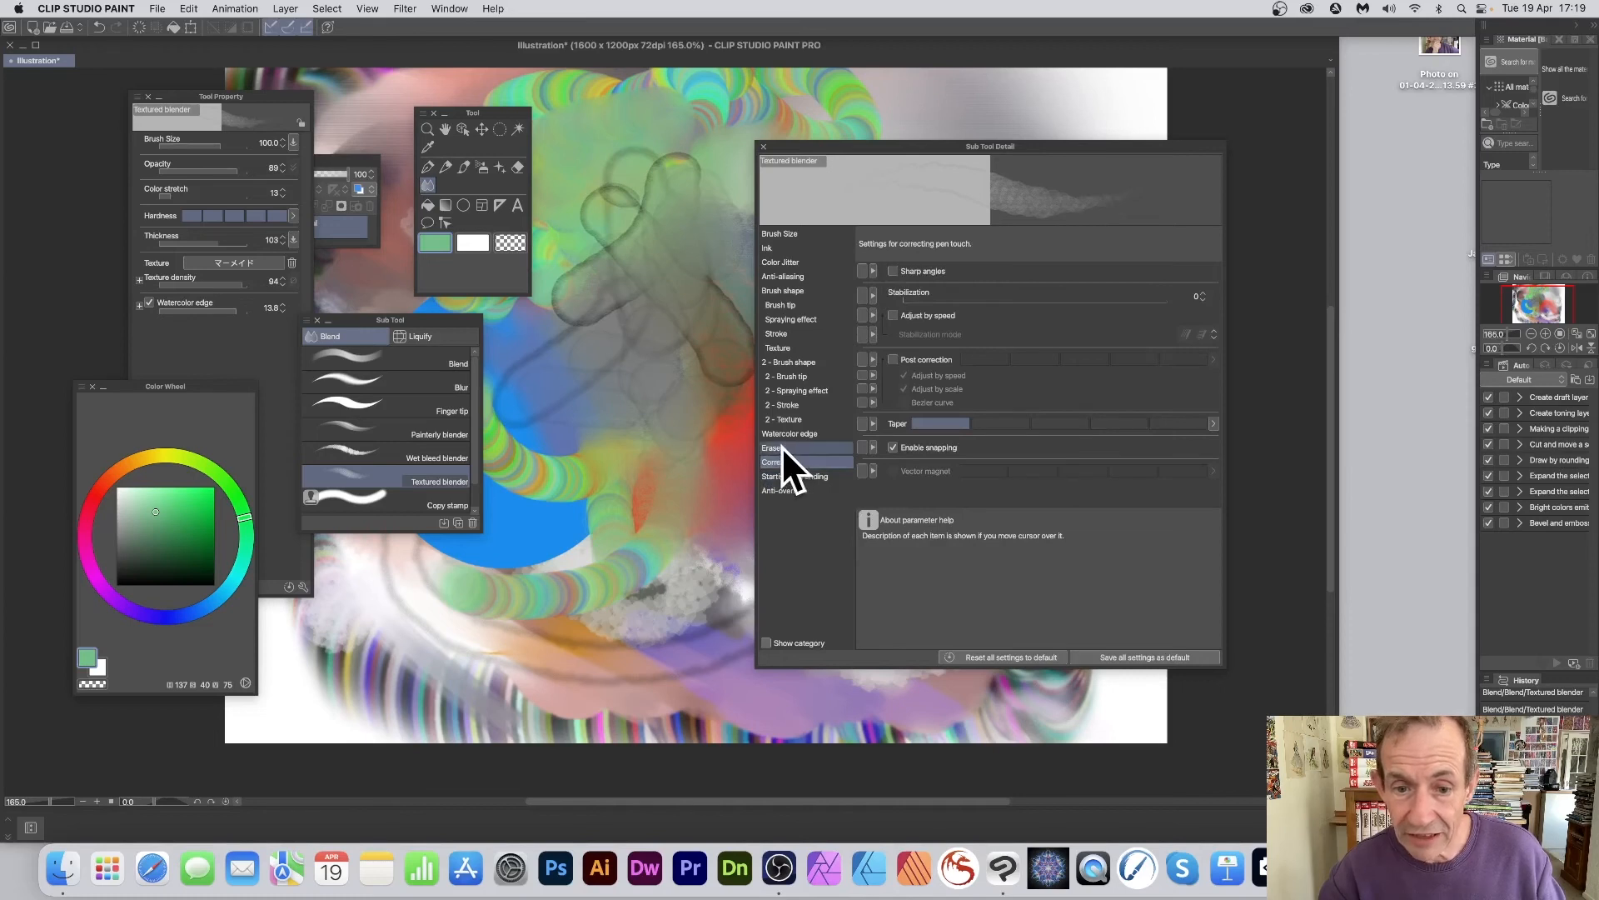
{"action": "left_click", "coordinate": [782, 448]}
{"action": "left_click", "coordinate": [788, 433]}
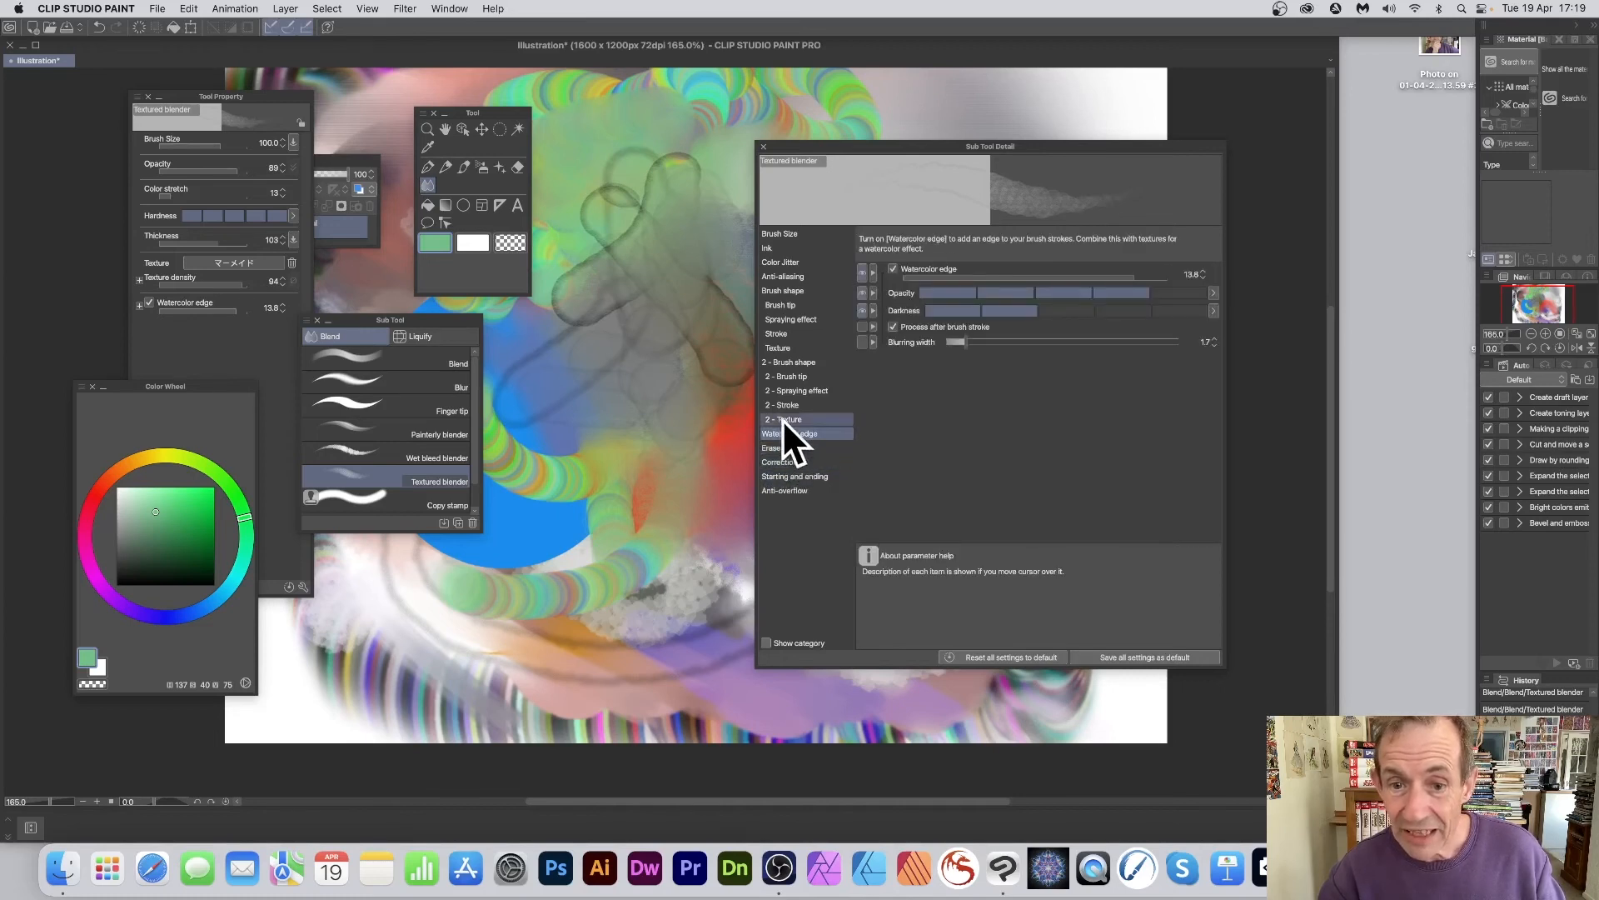
{"action": "left_click", "coordinate": [787, 417]}
{"action": "left_click", "coordinate": [787, 404]}
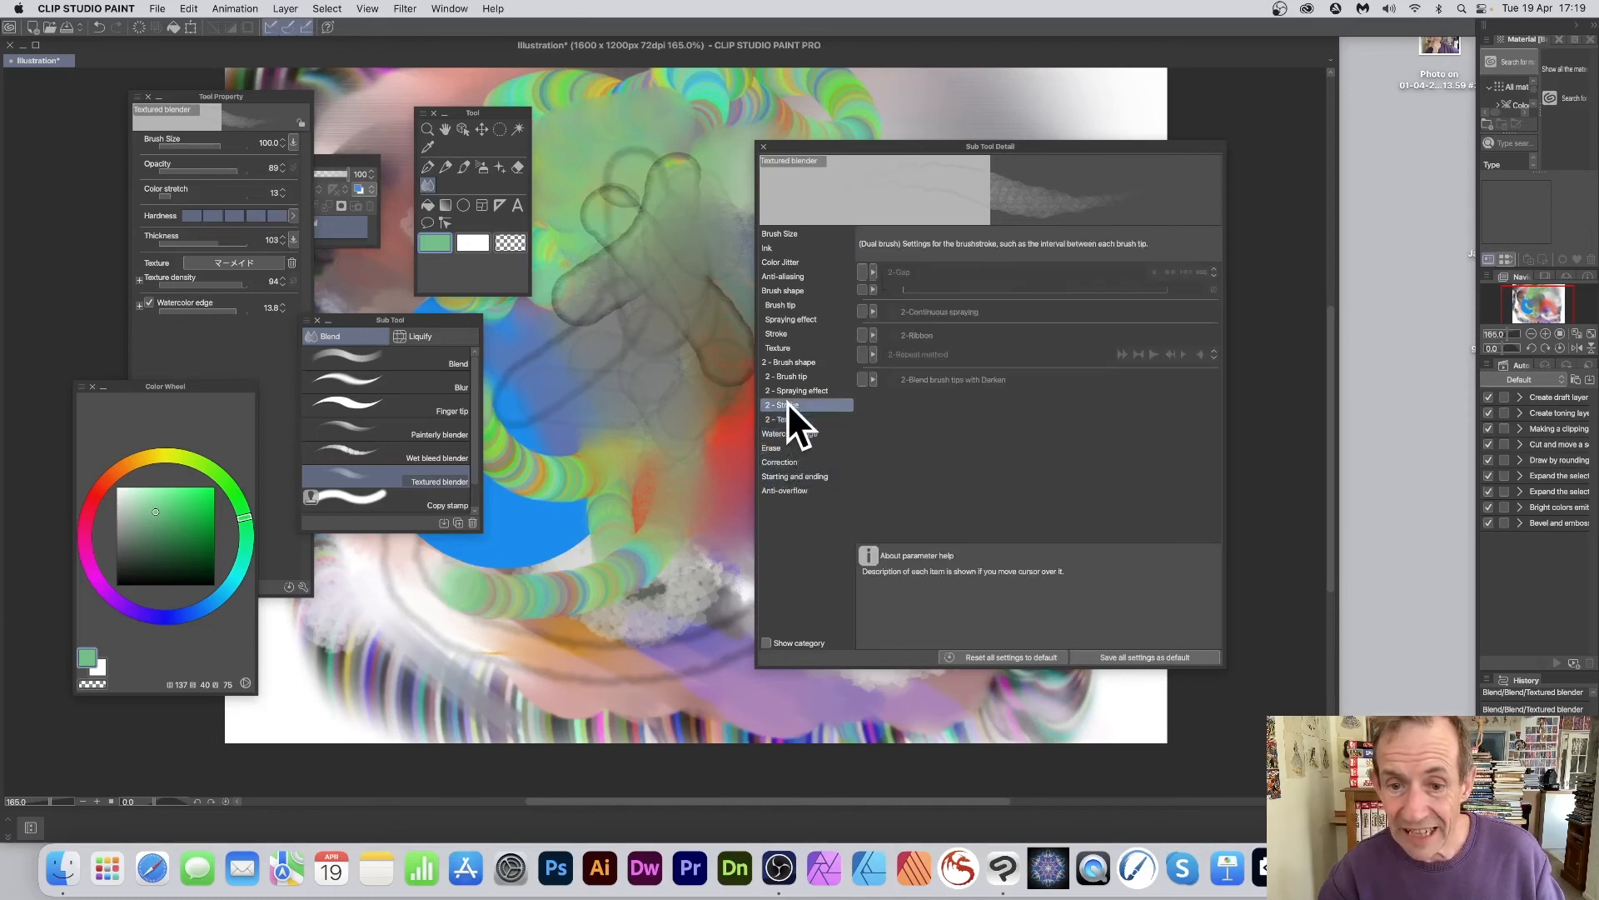
{"action": "left_click", "coordinate": [791, 307]}
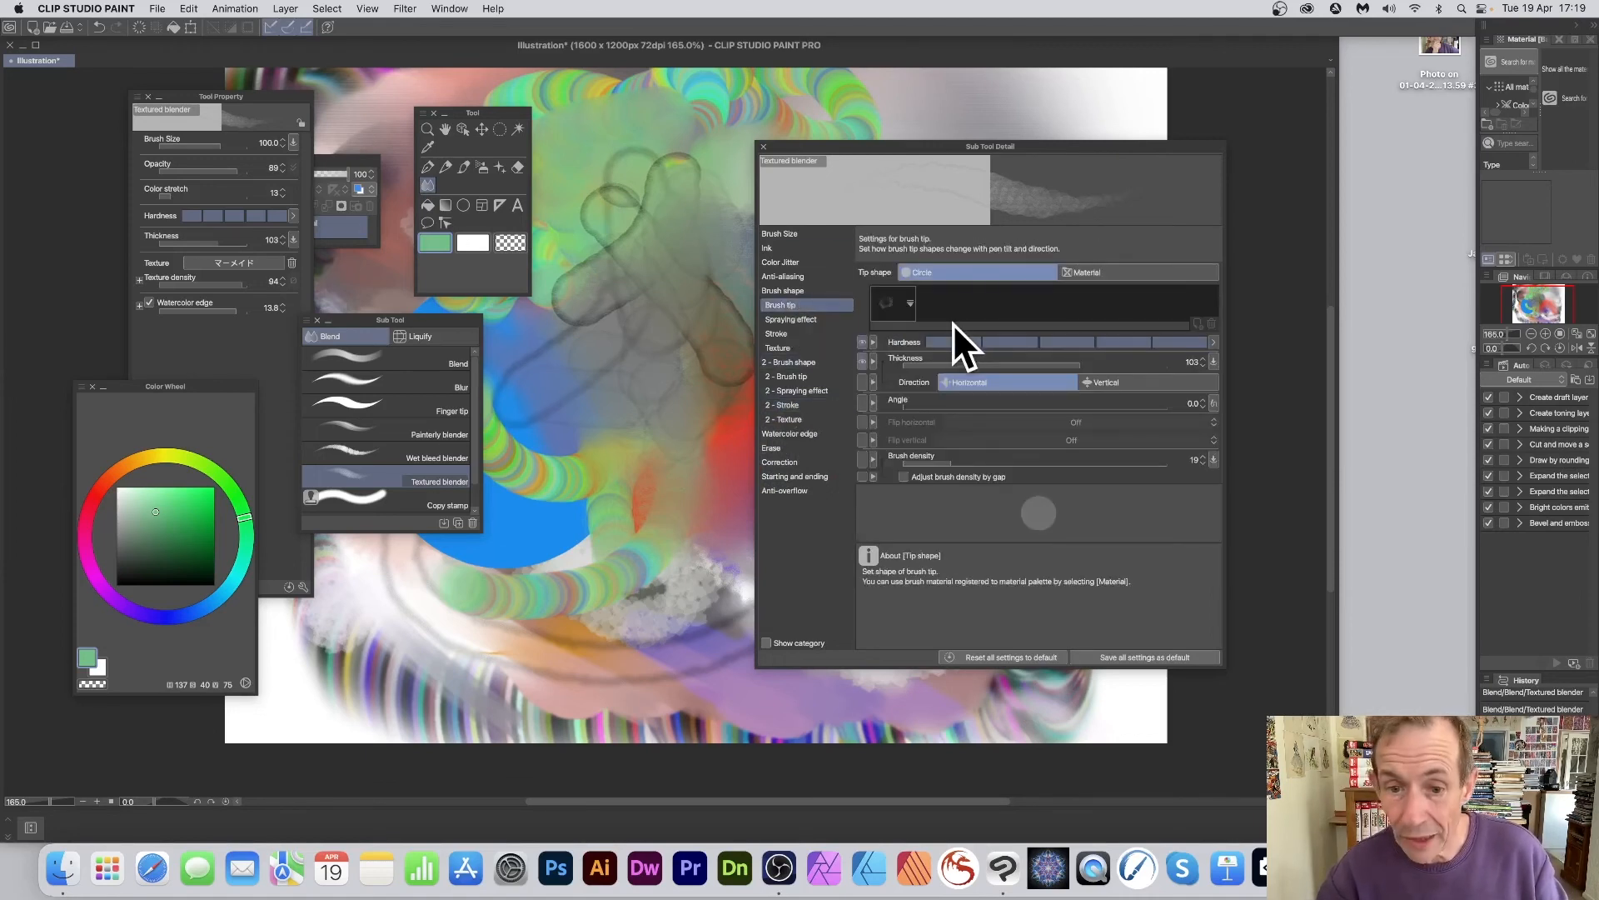
{"action": "left_click", "coordinate": [791, 289]}
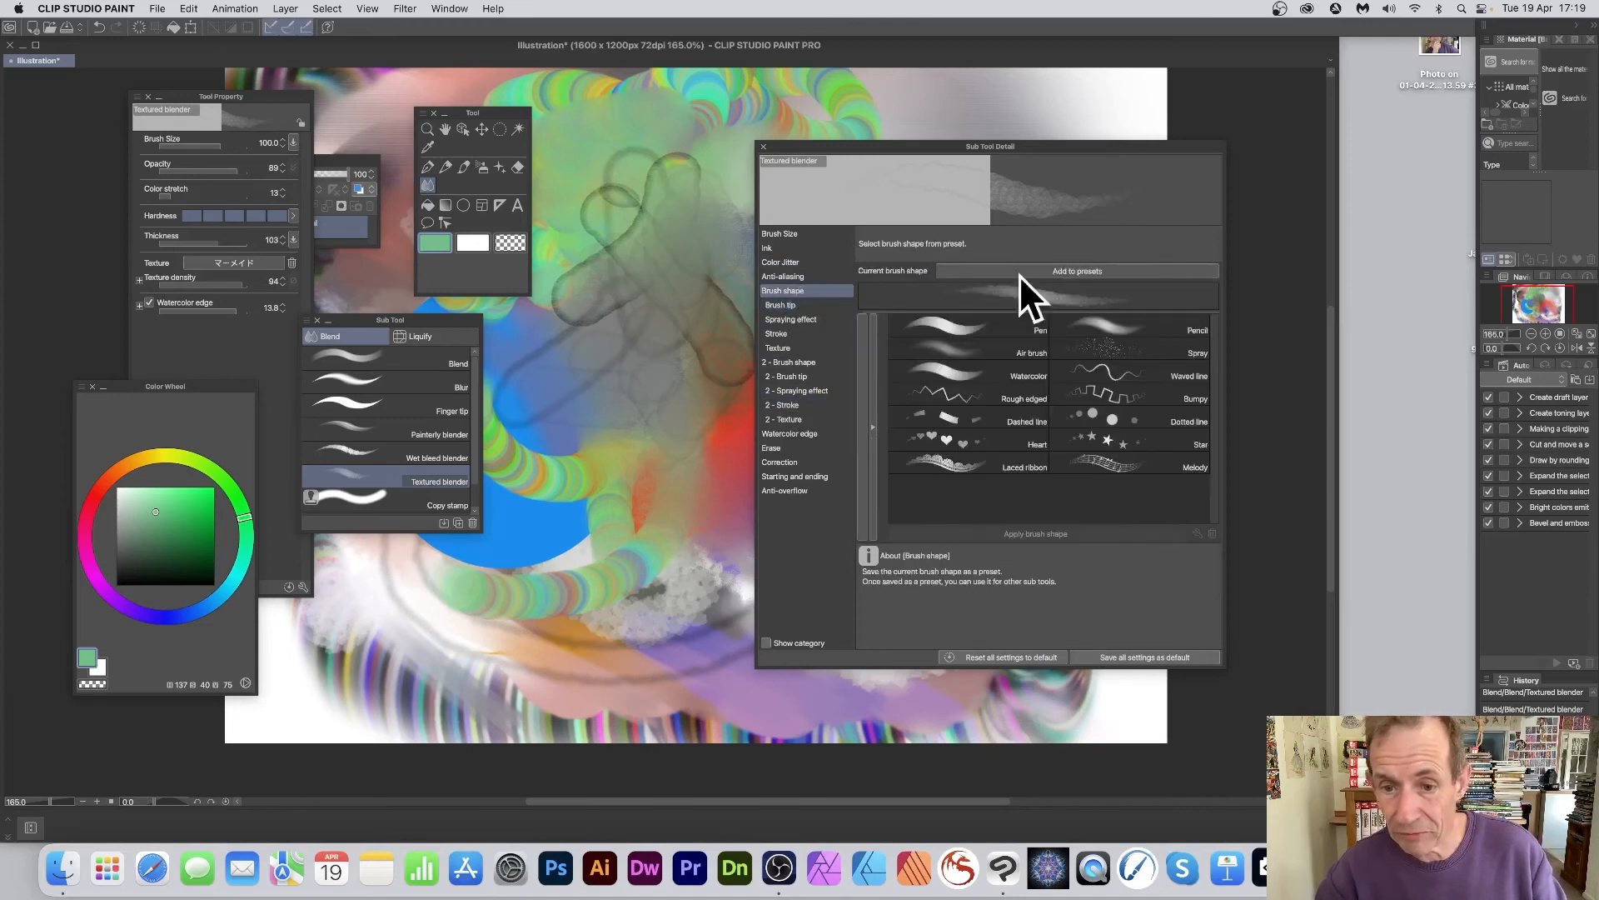
{"action": "left_click", "coordinate": [782, 272]}
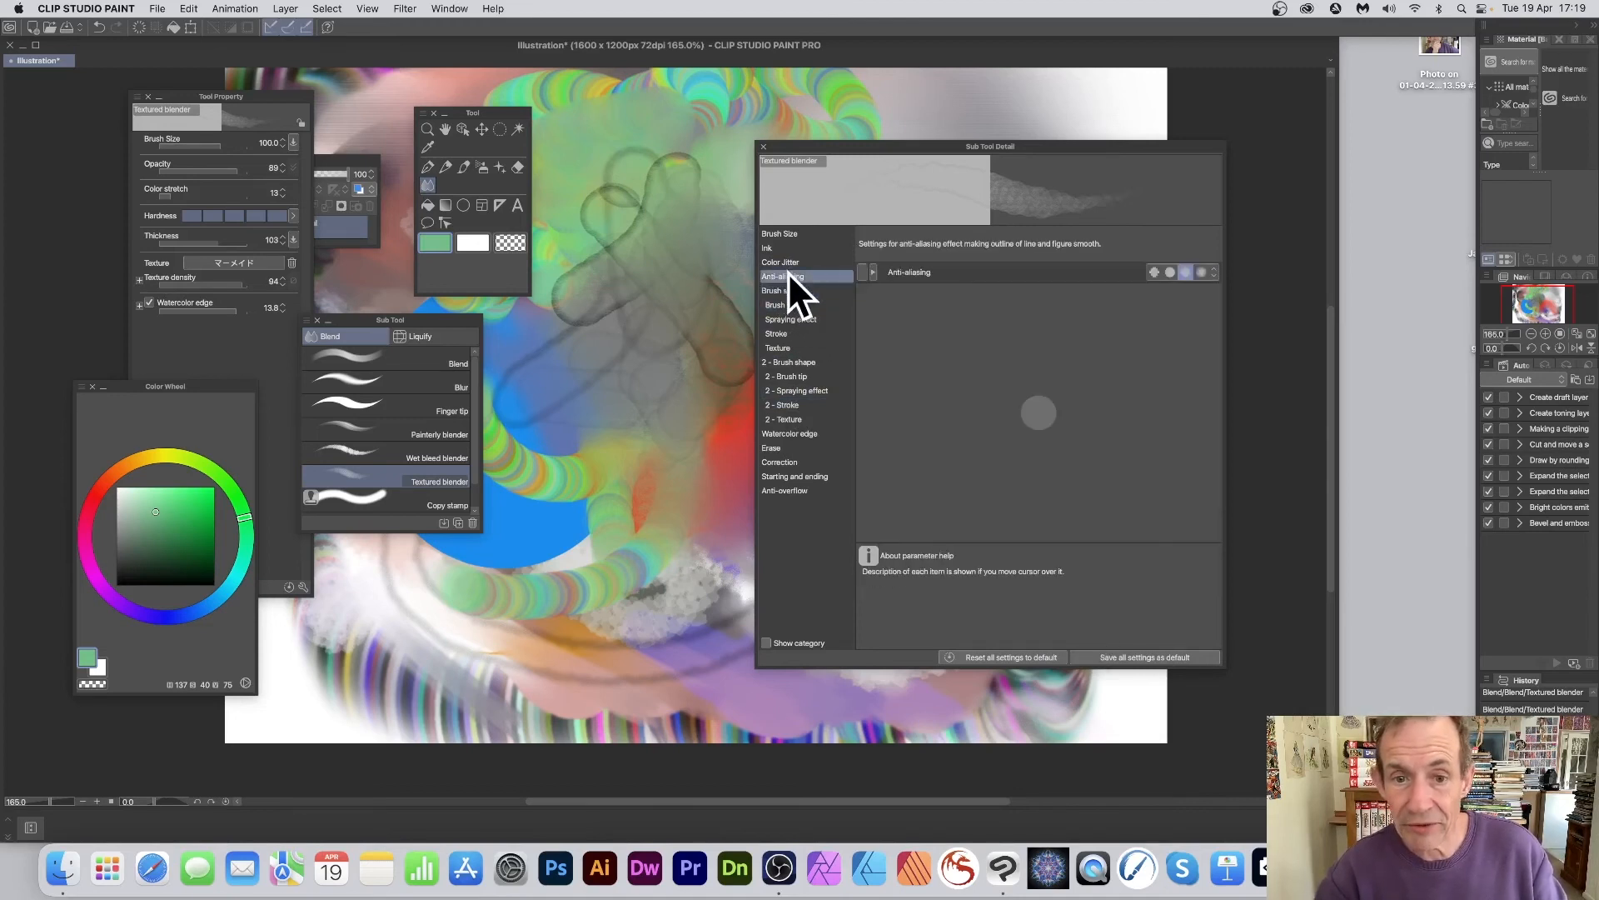
{"action": "left_click", "coordinate": [782, 263]}
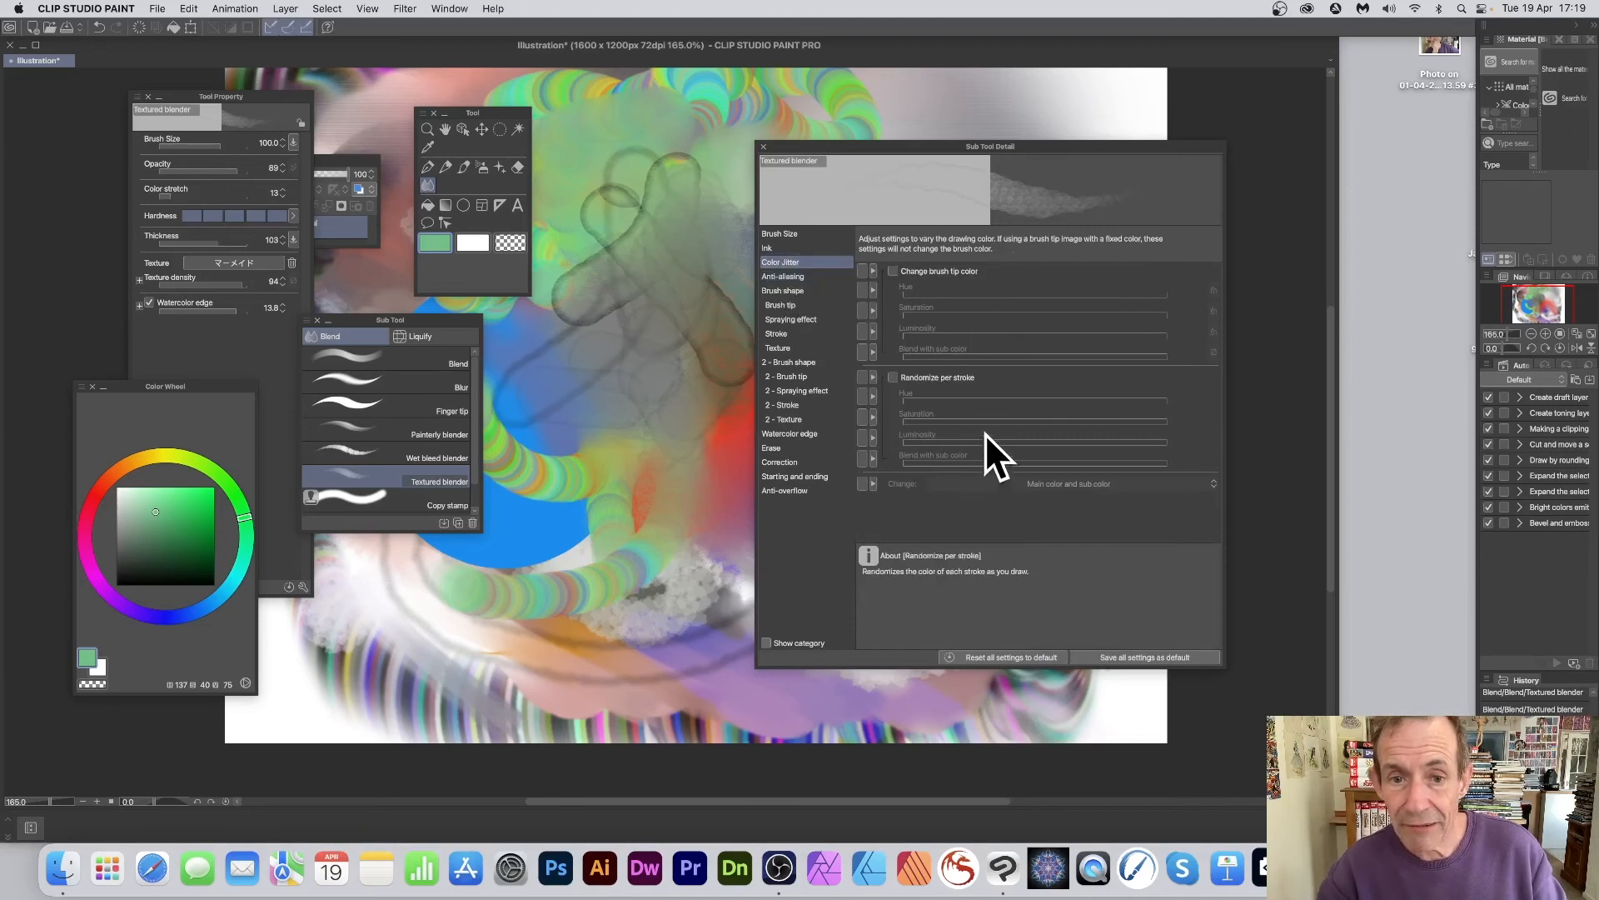
{"action": "left_click", "coordinate": [787, 248]}
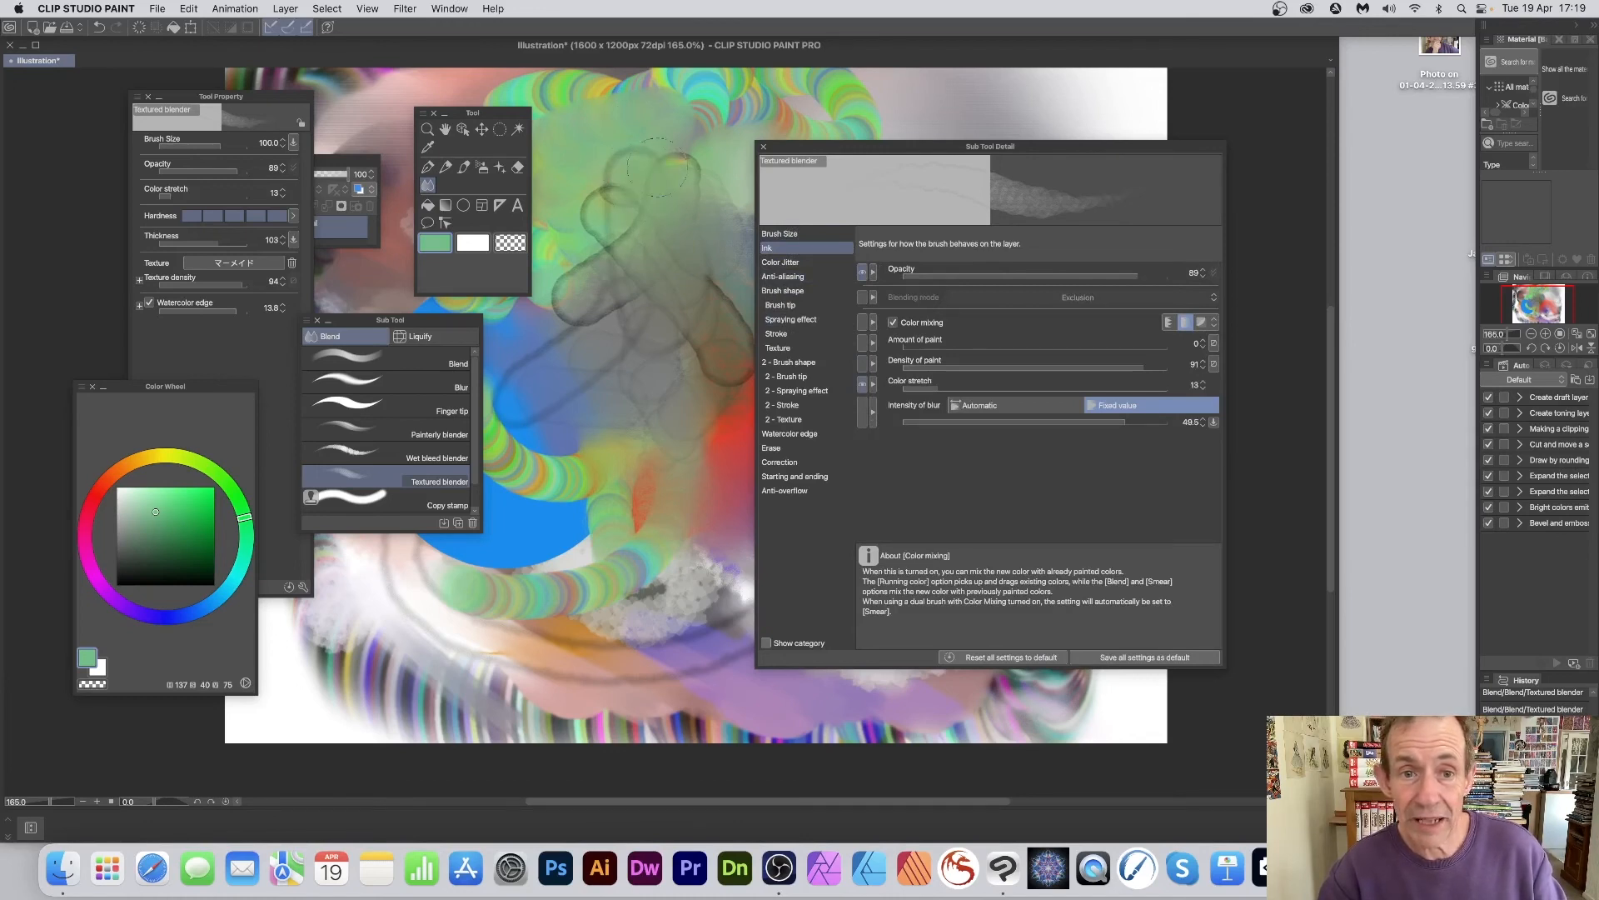
Switch to the Finger tip sub tool and smudge the outlined watercolor-edge strokes in the green area.
{"action": "left_click", "coordinate": [358, 383]}
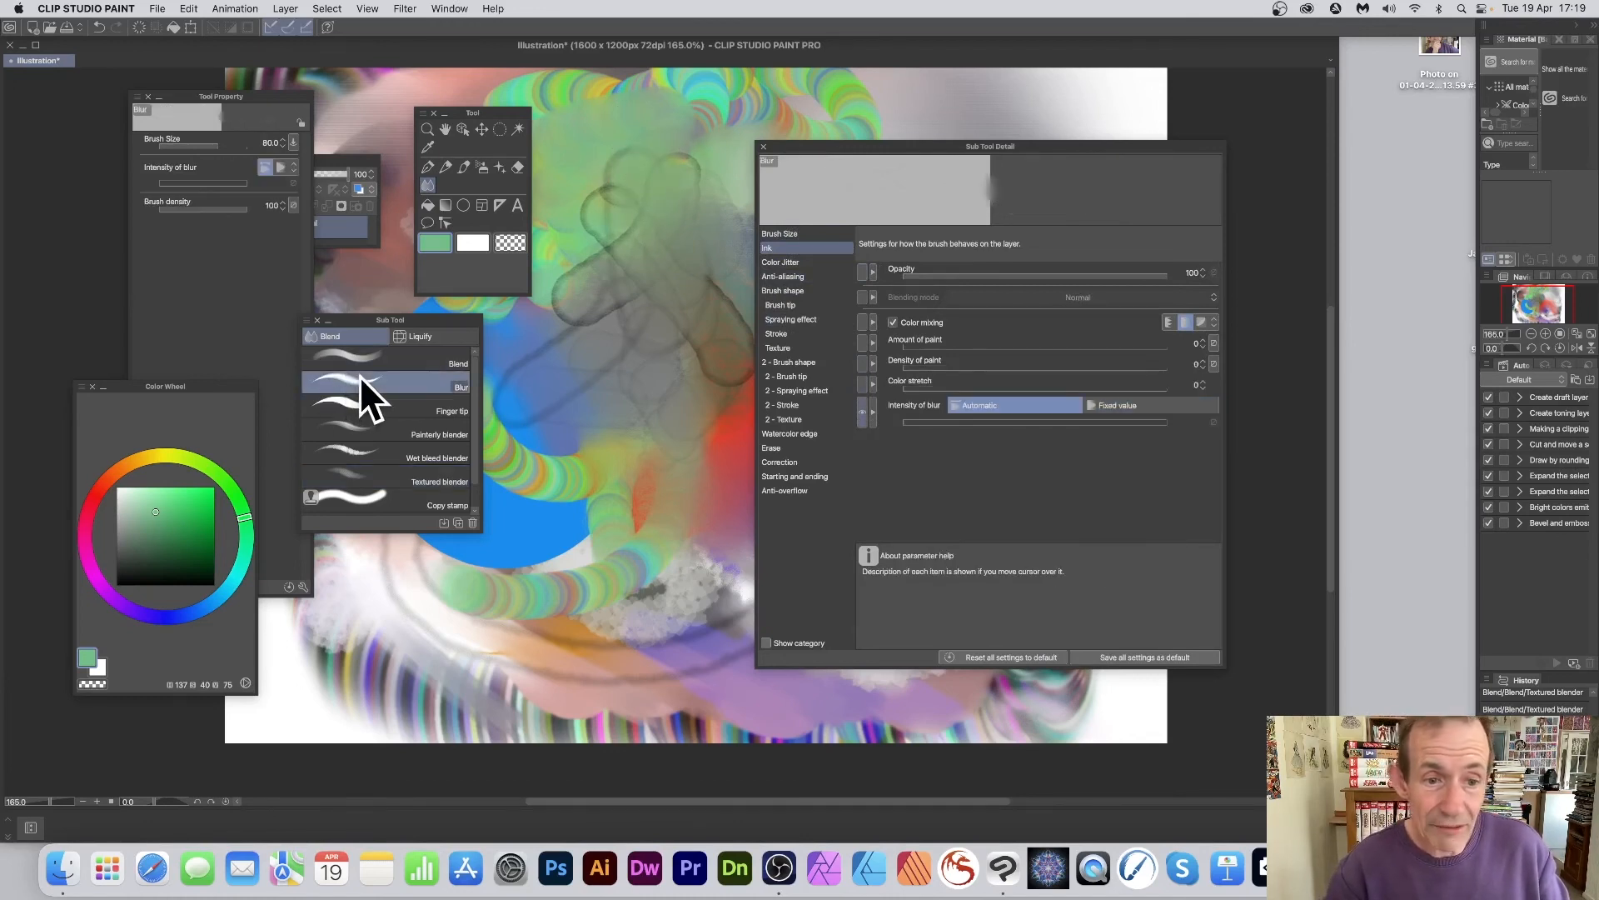
{"action": "left_click", "coordinate": [367, 394]}
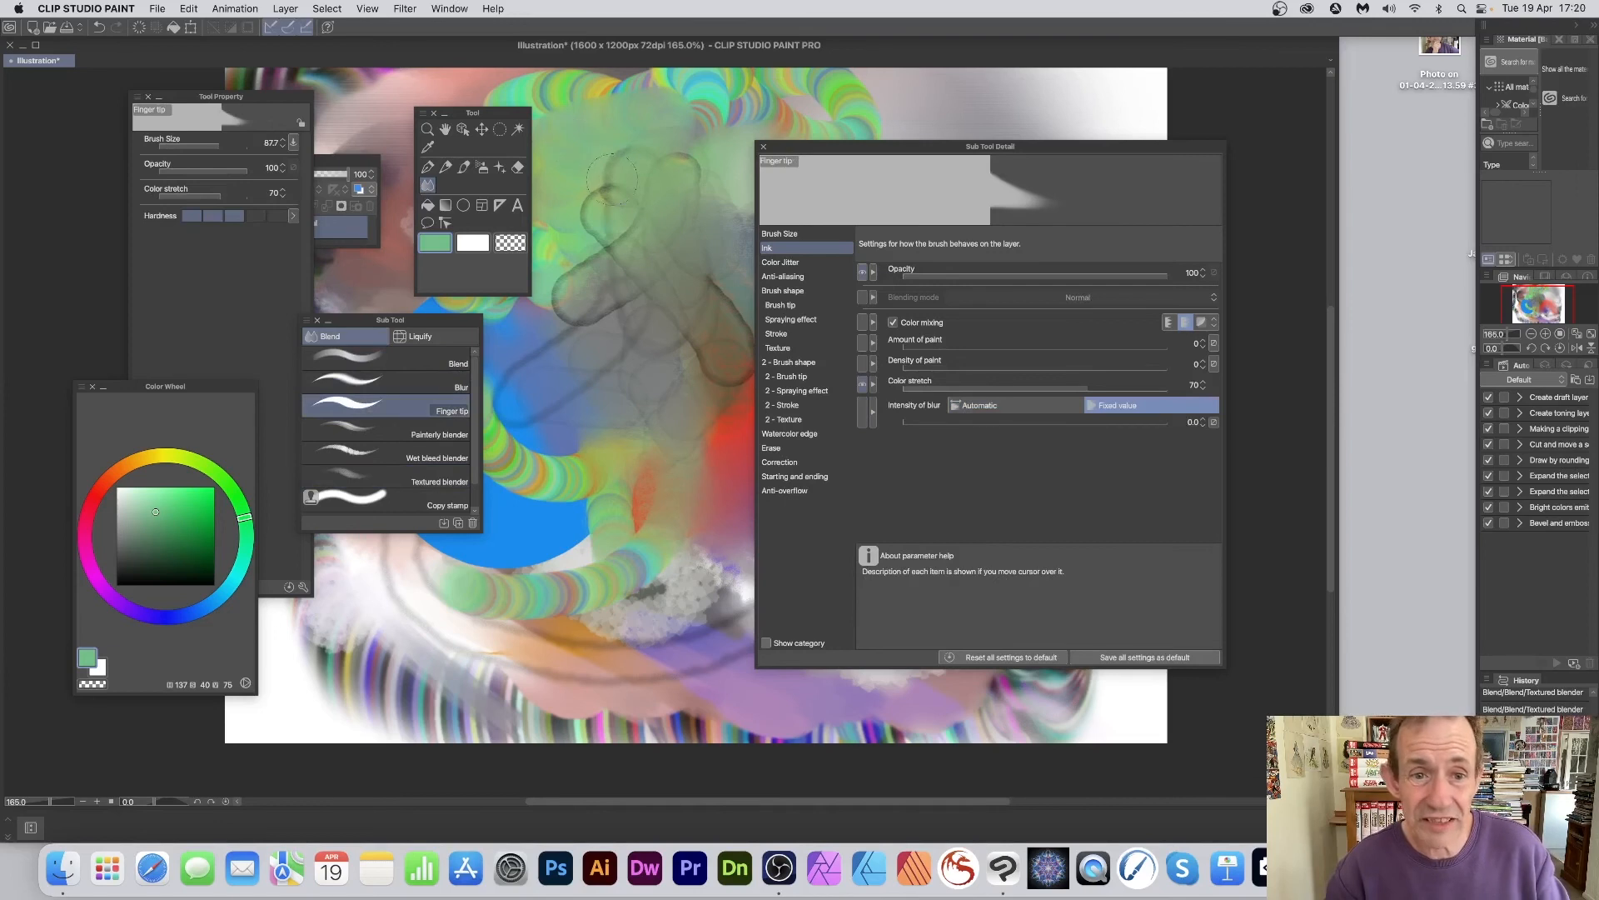
{"action": "mouse_move", "coordinate": [599, 192]}
{"action": "left_mouse_down"}
{"action": "mouse_move", "coordinate": [660, 237]}
{"action": "mouse_move", "coordinate": [655, 279]}
{"action": "mouse_move", "coordinate": [593, 221]}
{"action": "mouse_move", "coordinate": [726, 373]}
{"action": "mouse_move", "coordinate": [568, 218]}
{"action": "left_mouse_up"}
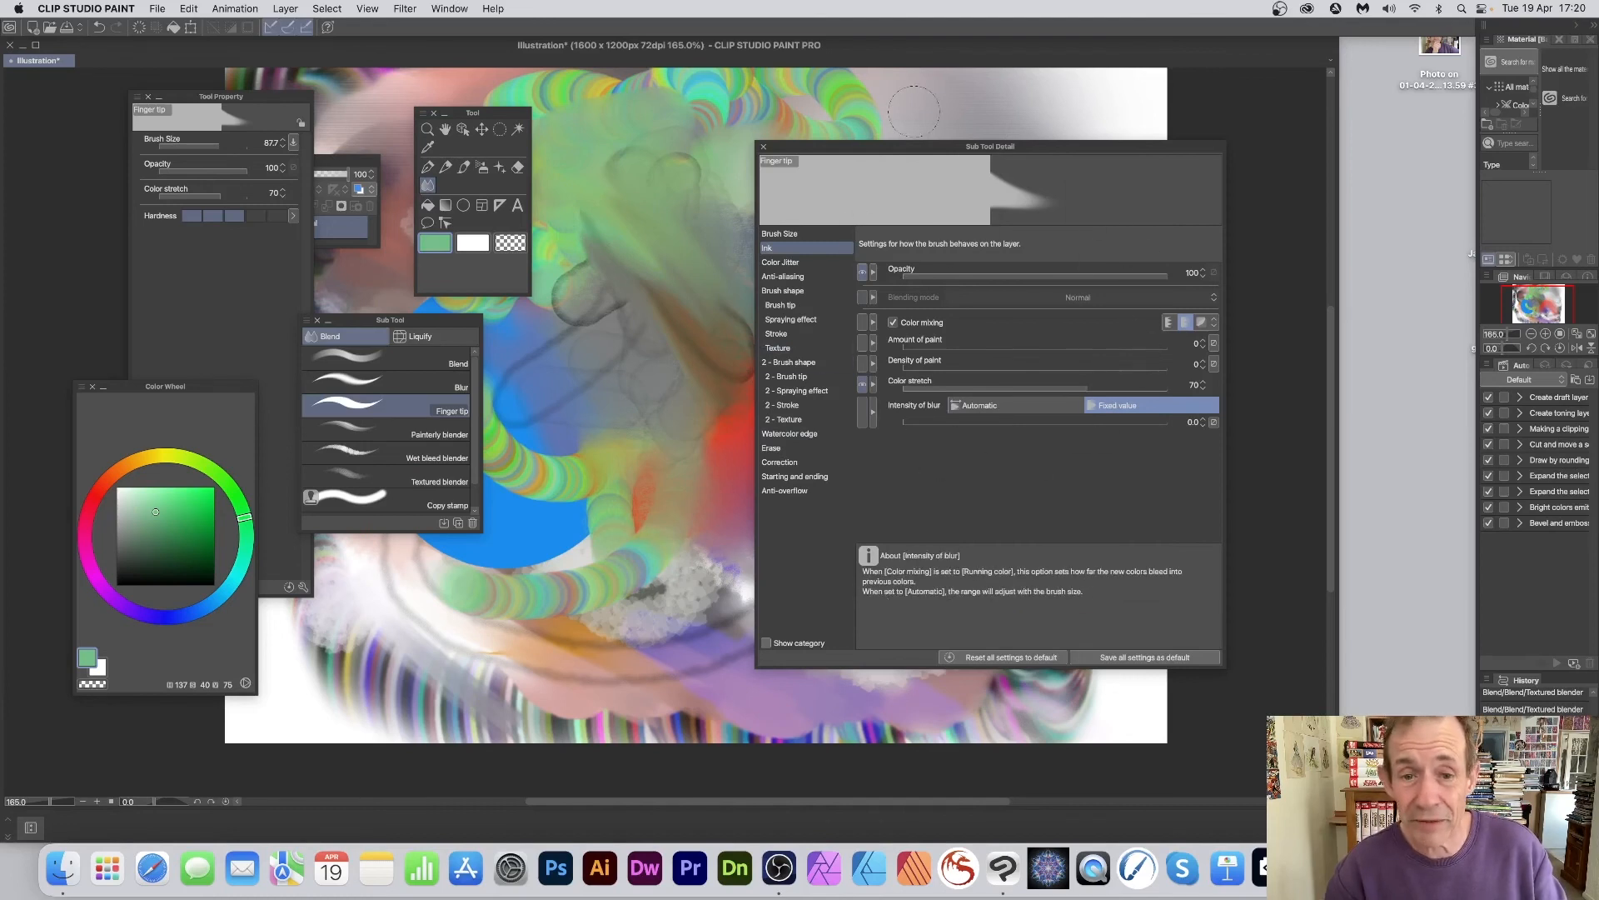
Check the Finger tip's Color Jitter settings, set its Color stretch to 19, and smudge the remaining outlines.
{"action": "left_click", "coordinate": [781, 261]}
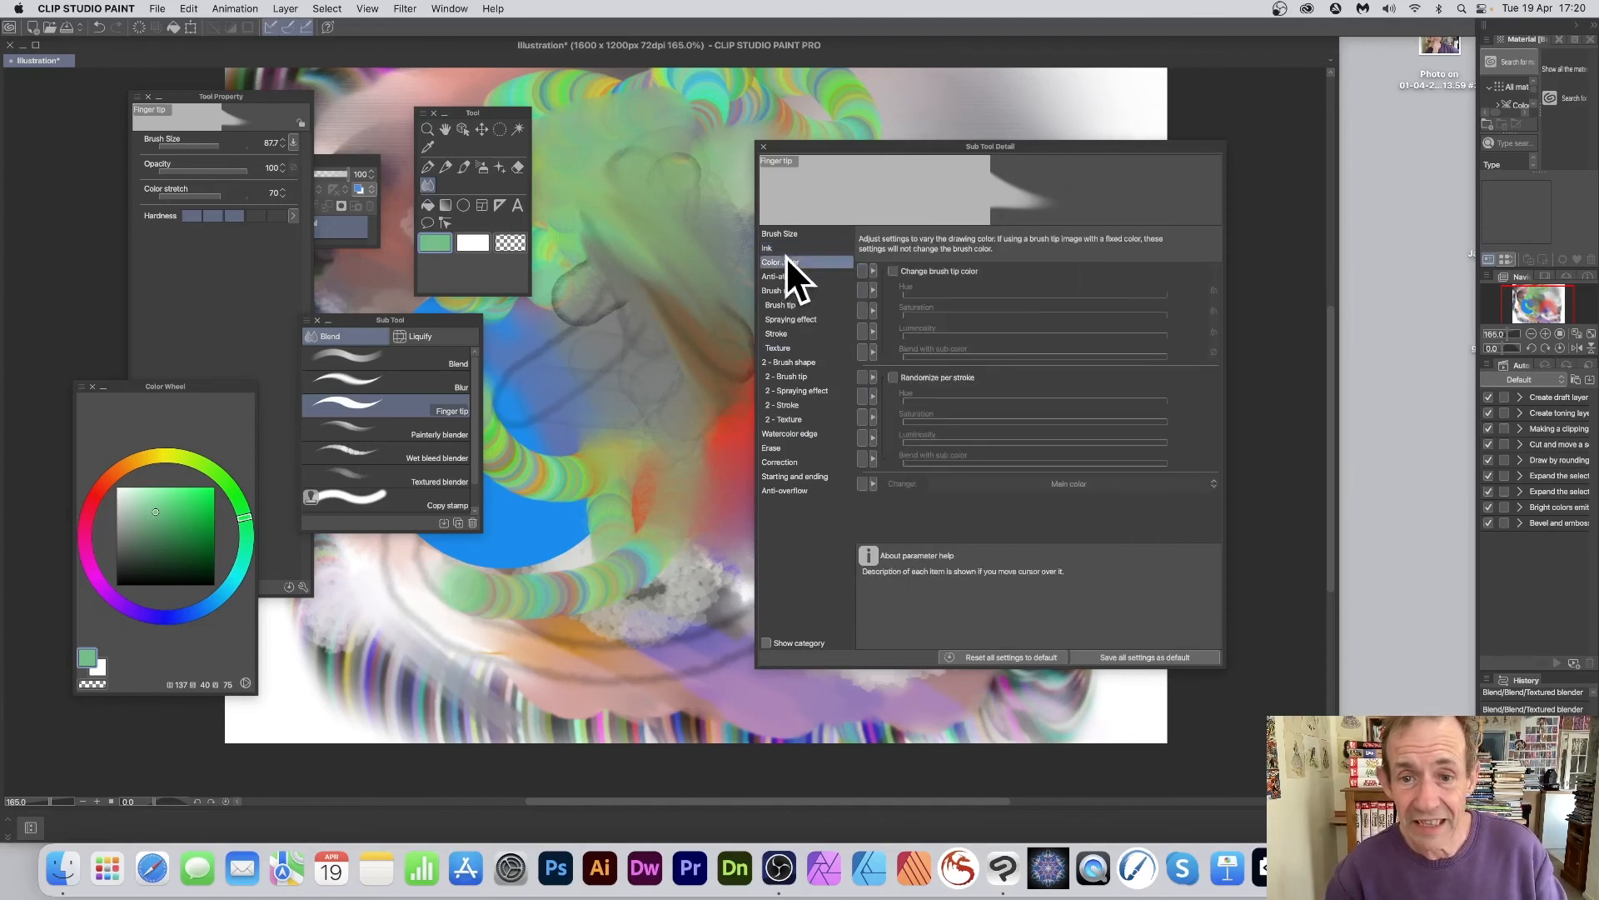
{"action": "left_click", "coordinate": [778, 248]}
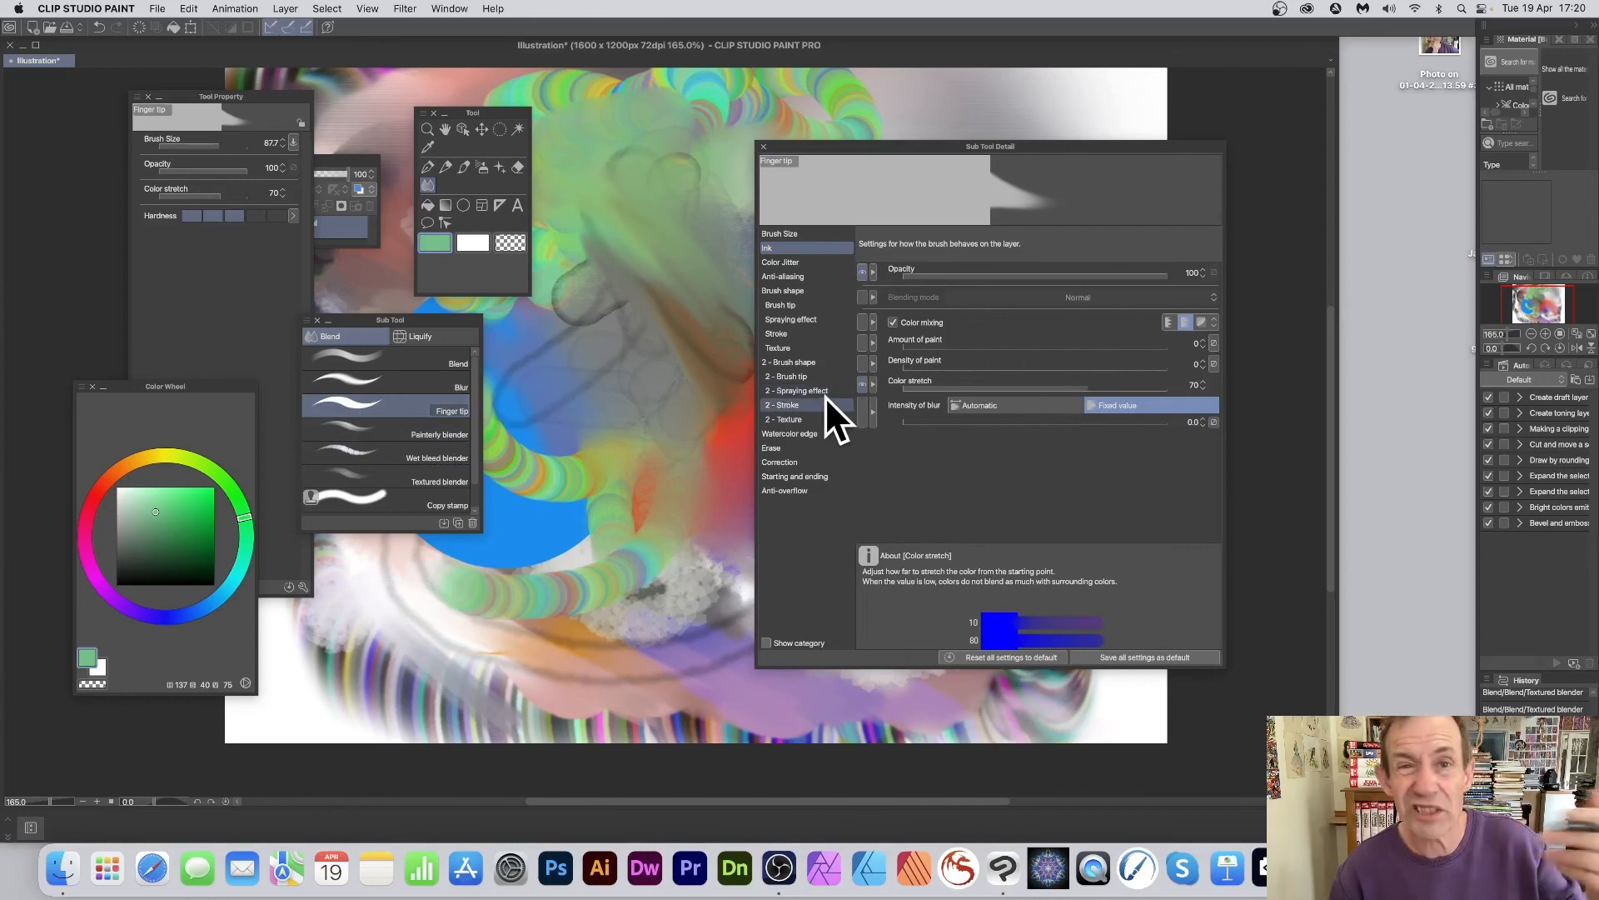
{"action": "mouse_move", "coordinate": [1021, 388]}
{"action": "left_mouse_down"}
{"action": "mouse_move", "coordinate": [928, 388]}
{"action": "mouse_move", "coordinate": [953, 387]}
{"action": "left_mouse_up"}
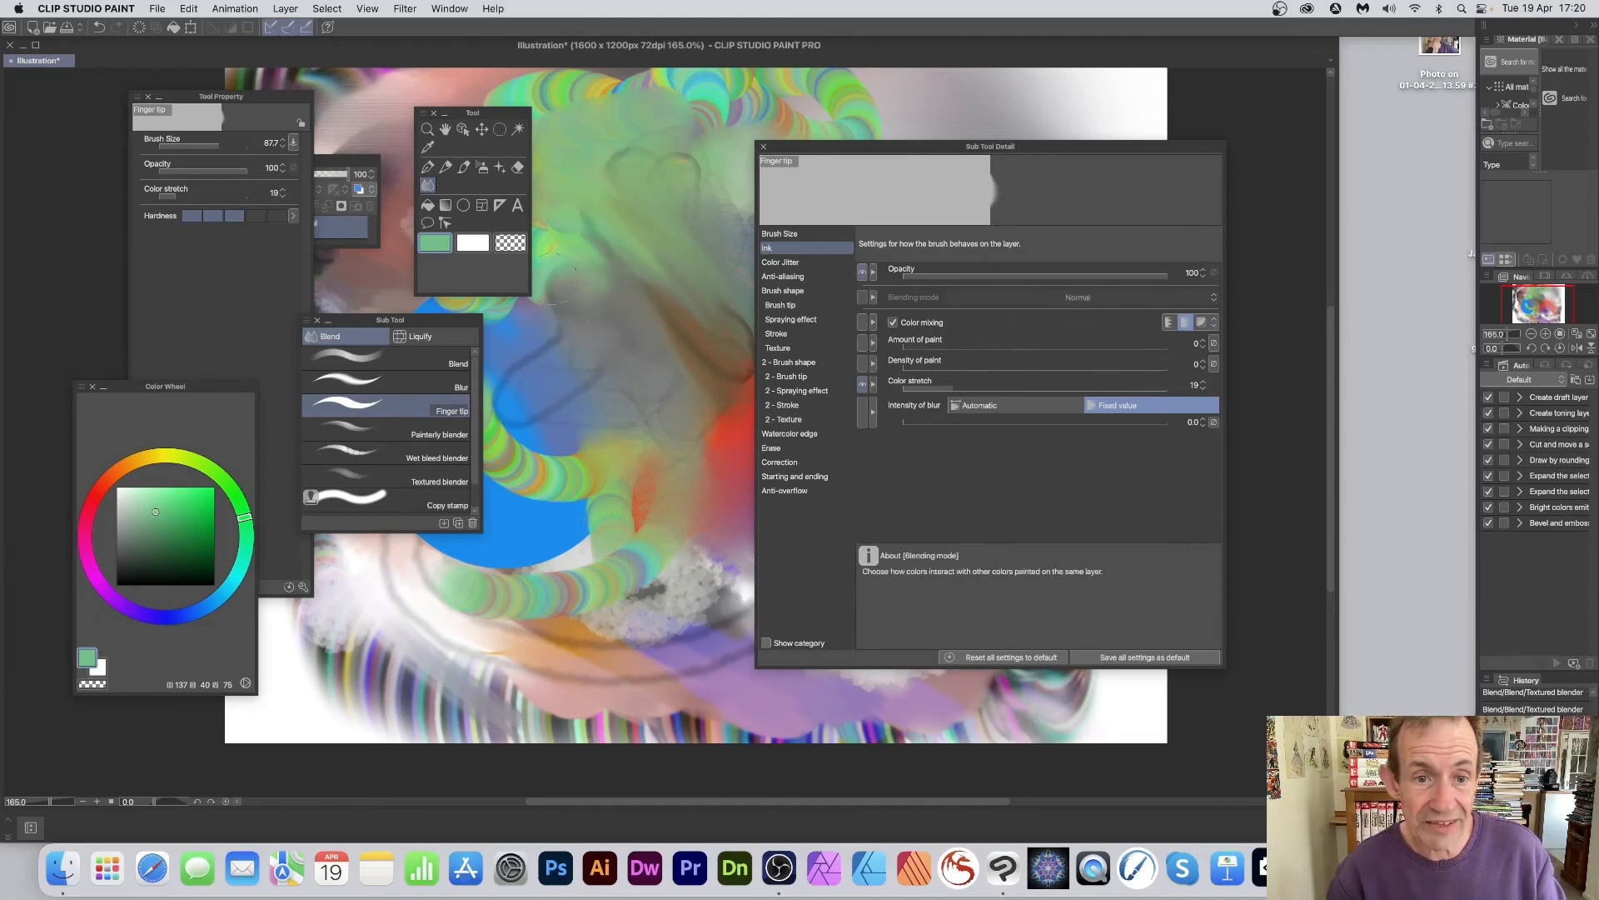
Set the Finger tip's Color stretch to 100 and smear the grey-blue color in long loops over both circles.
{"action": "left_click_drag", "start_coordinate": [1099, 382], "coordinate": [1174, 380]}
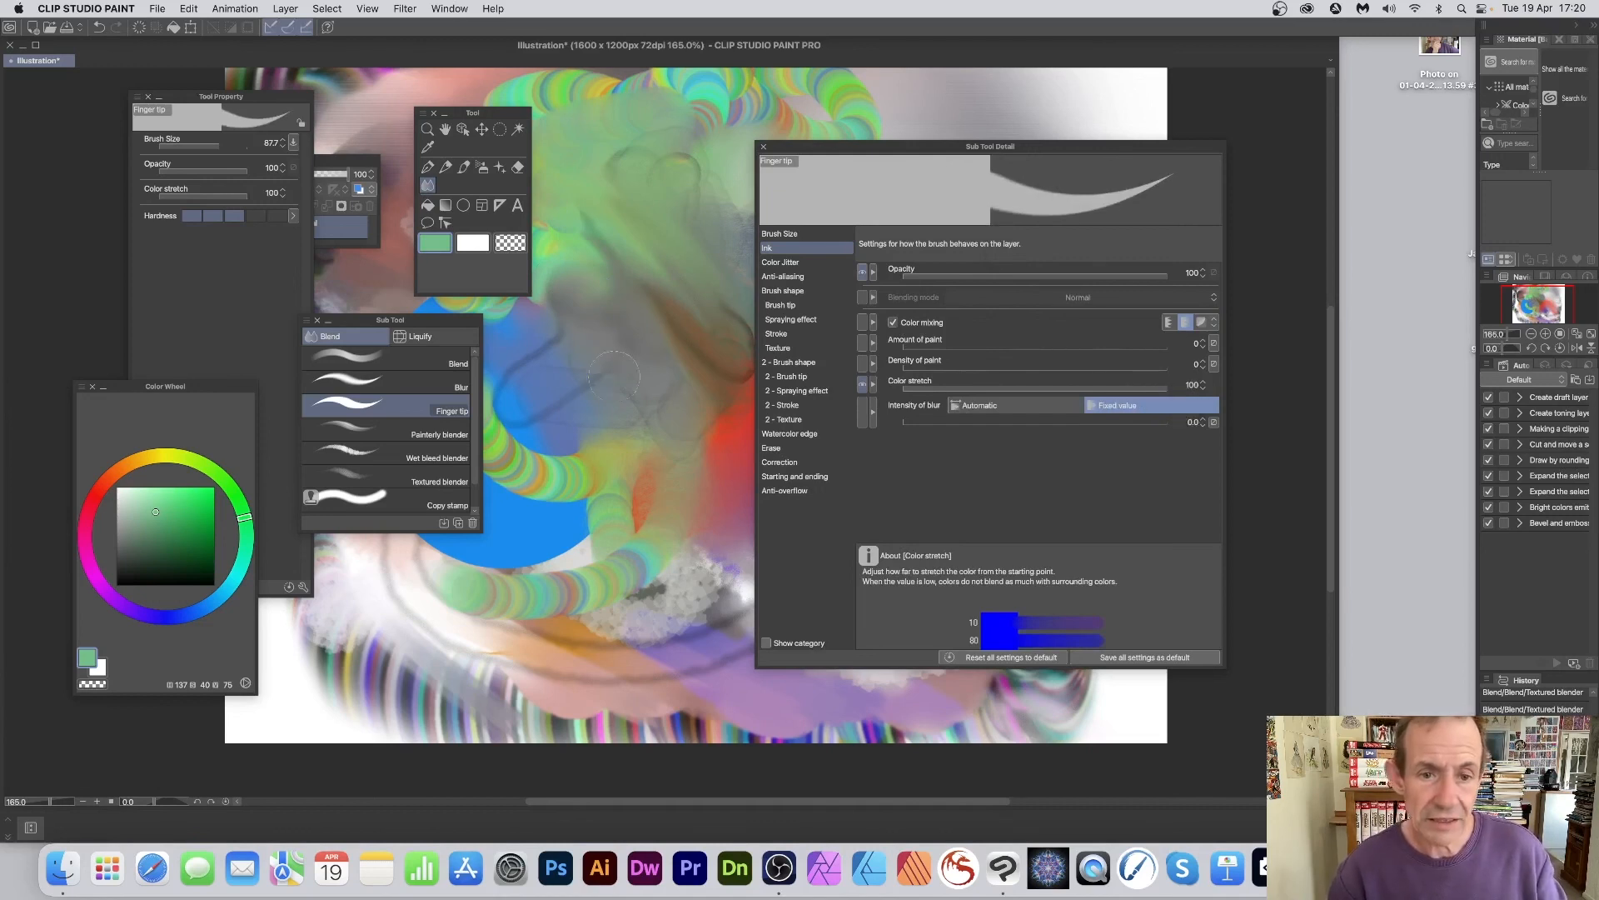
{"action": "mouse_move", "coordinate": [614, 377]}
{"action": "left_mouse_down"}
{"action": "mouse_move", "coordinate": [617, 500]}
{"action": "mouse_move", "coordinate": [558, 225]}
{"action": "mouse_move", "coordinate": [667, 208]}
{"action": "mouse_move", "coordinate": [605, 220]}
{"action": "mouse_move", "coordinate": [717, 241]}
{"action": "mouse_move", "coordinate": [583, 600]}
{"action": "mouse_move", "coordinate": [733, 467]}
{"action": "mouse_move", "coordinate": [583, 562]}
{"action": "left_mouse_up"}
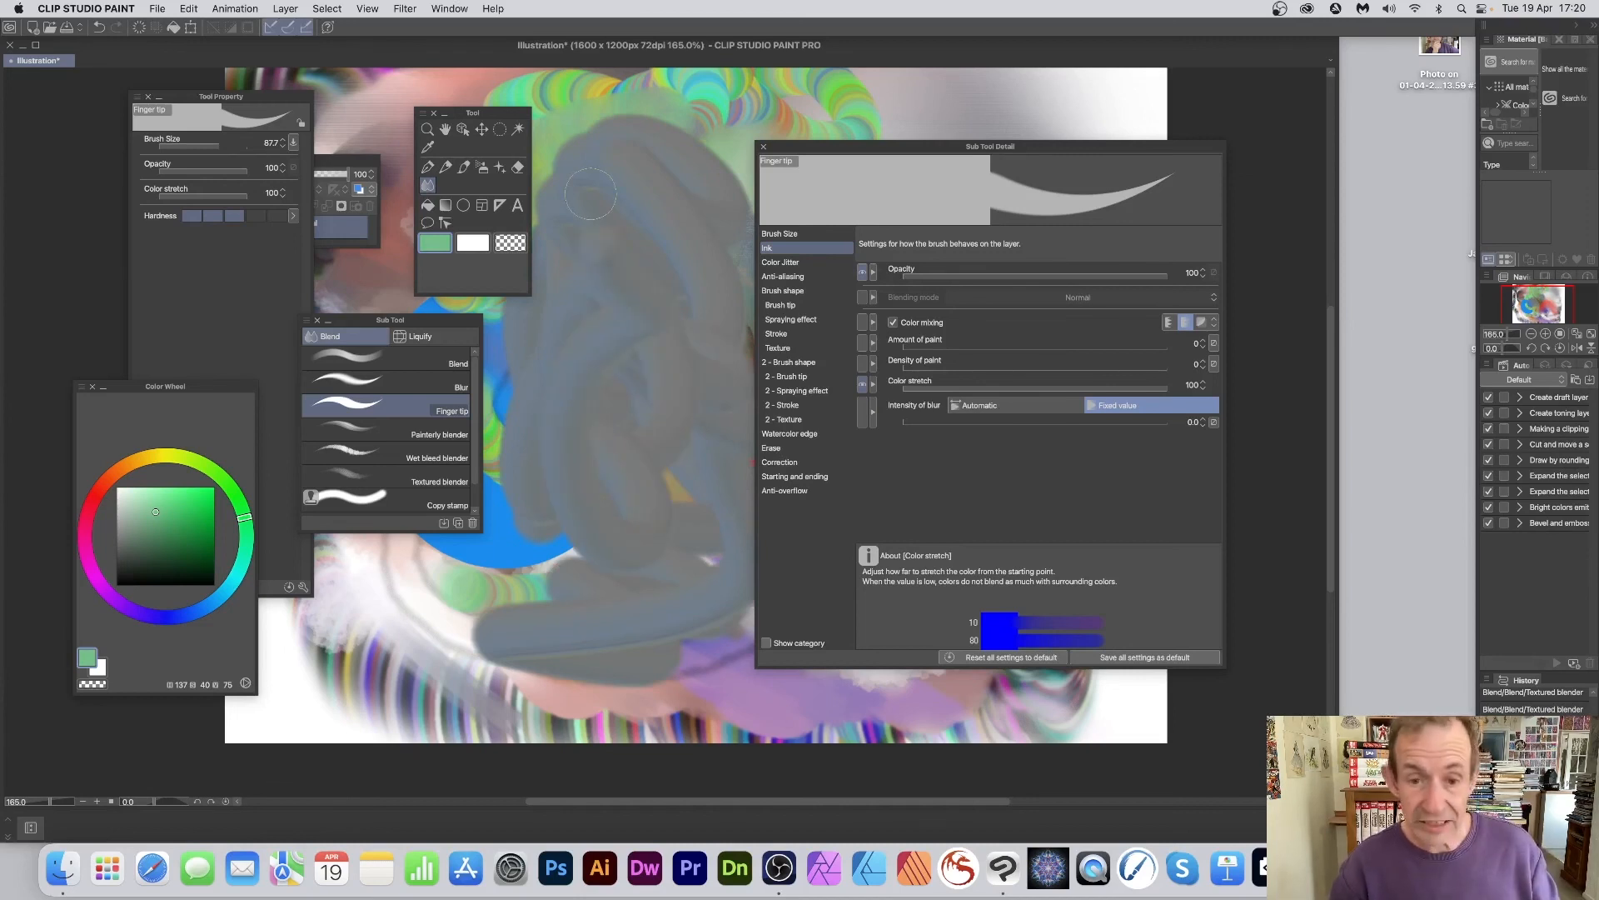